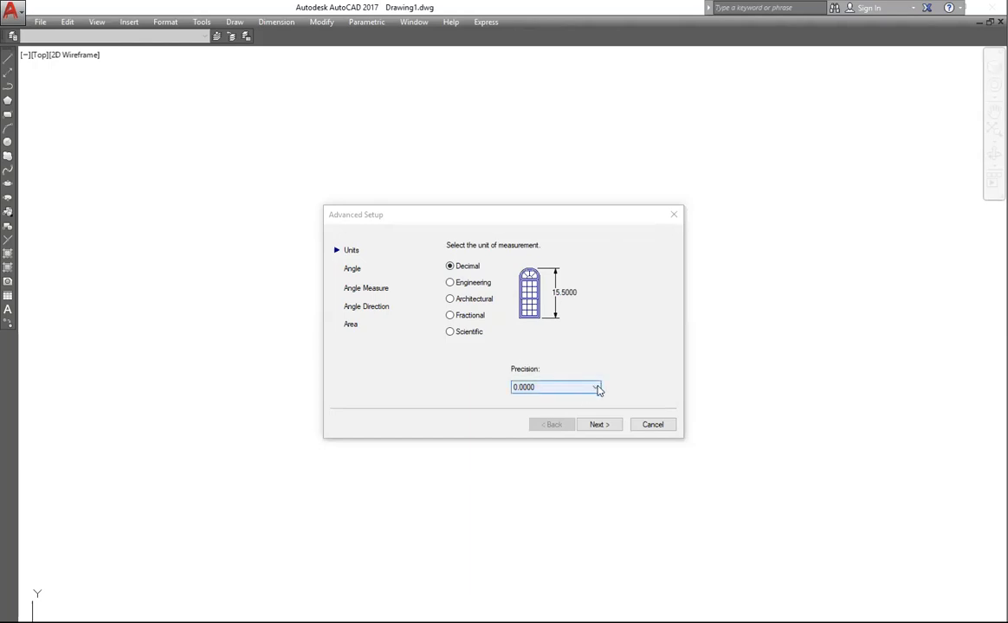
Set the decimal units precision to 0.0 and accept decimal degrees with precision 0 for angles.
click(598, 390)
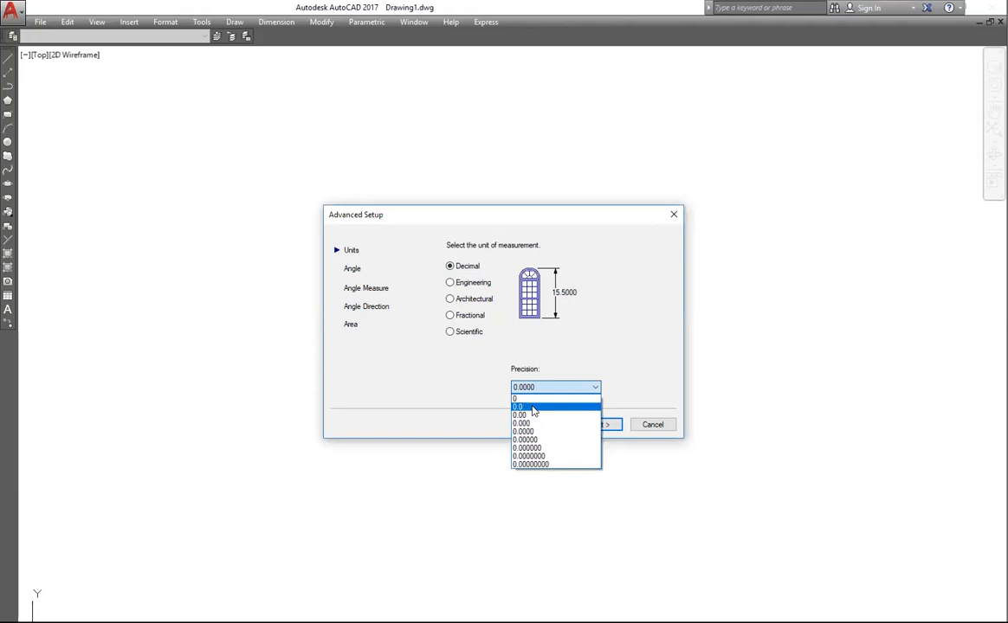
click(542, 408)
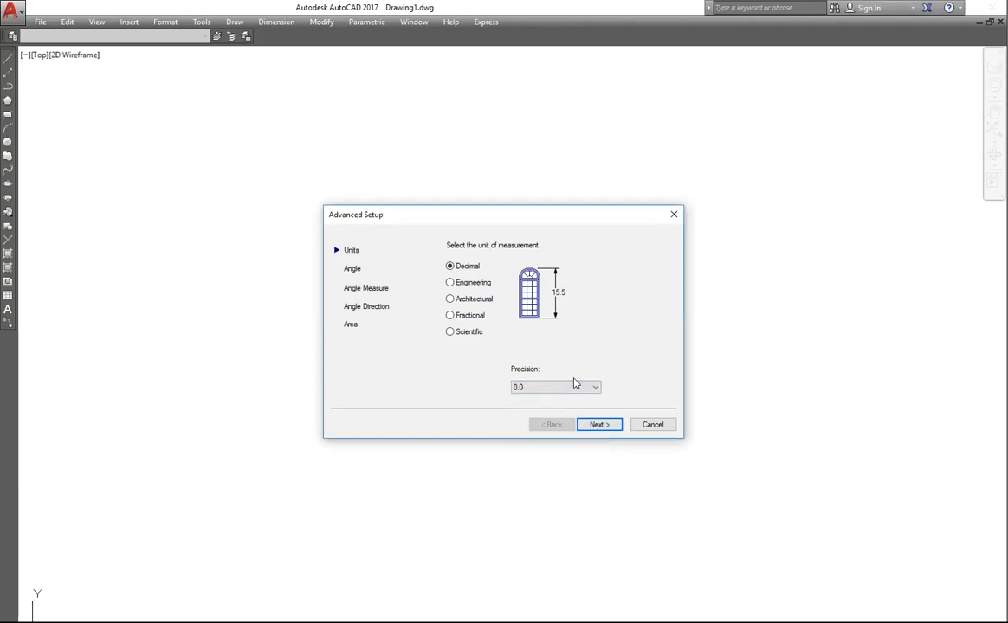
click(594, 423)
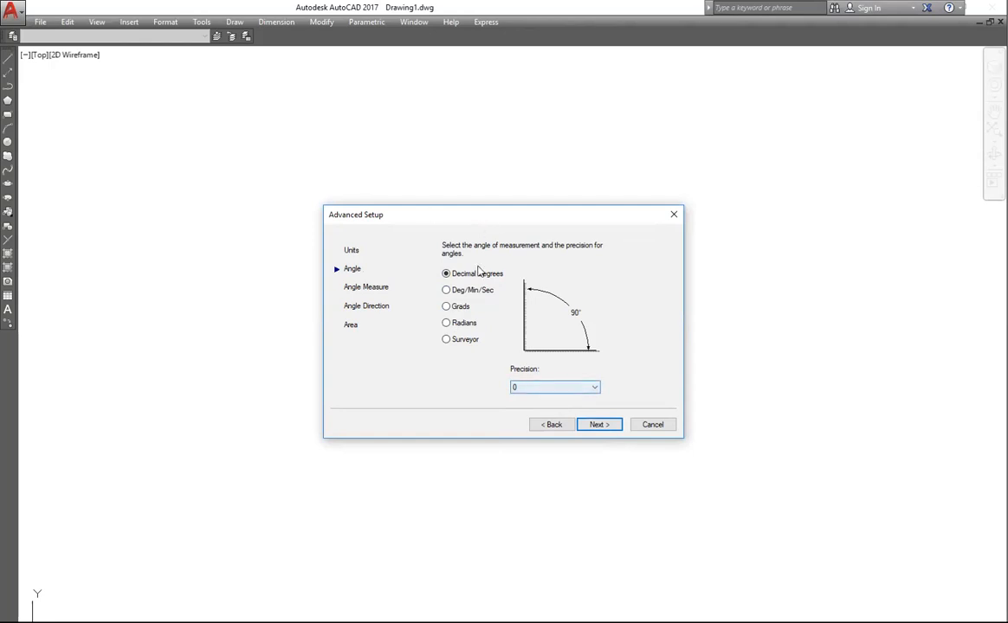
click(600, 425)
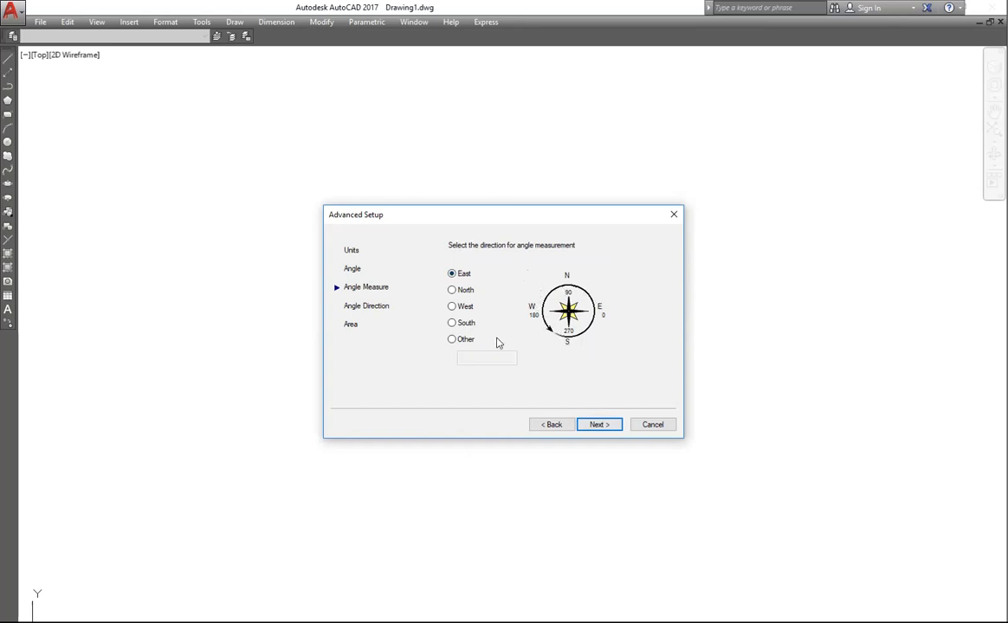
Set East as the base direction for angle measurement and counter-clockwise as the angle orientation.
click(451, 291)
click(451, 308)
click(451, 323)
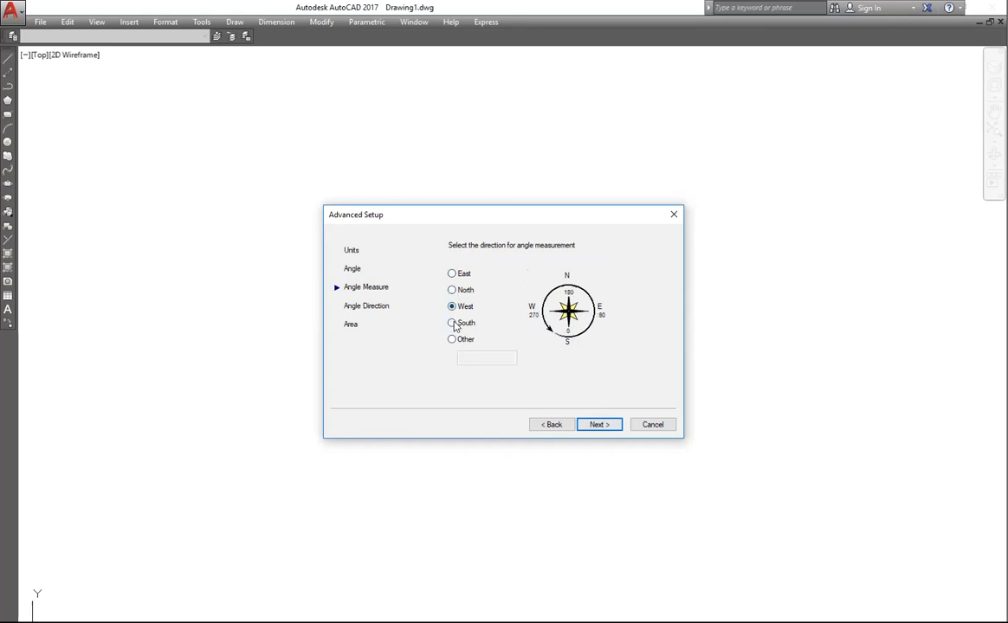
click(451, 273)
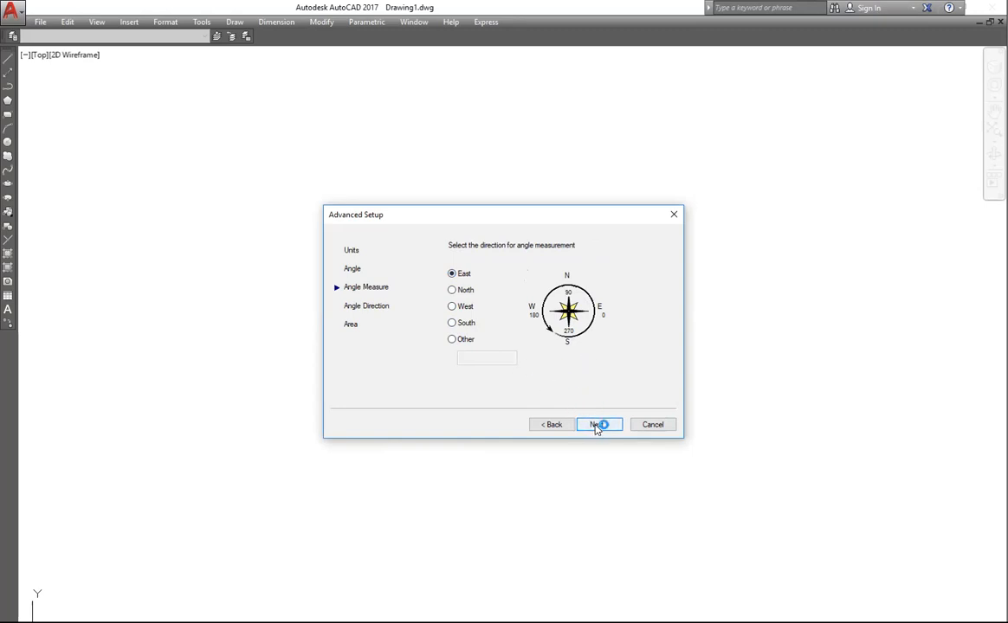
click(598, 425)
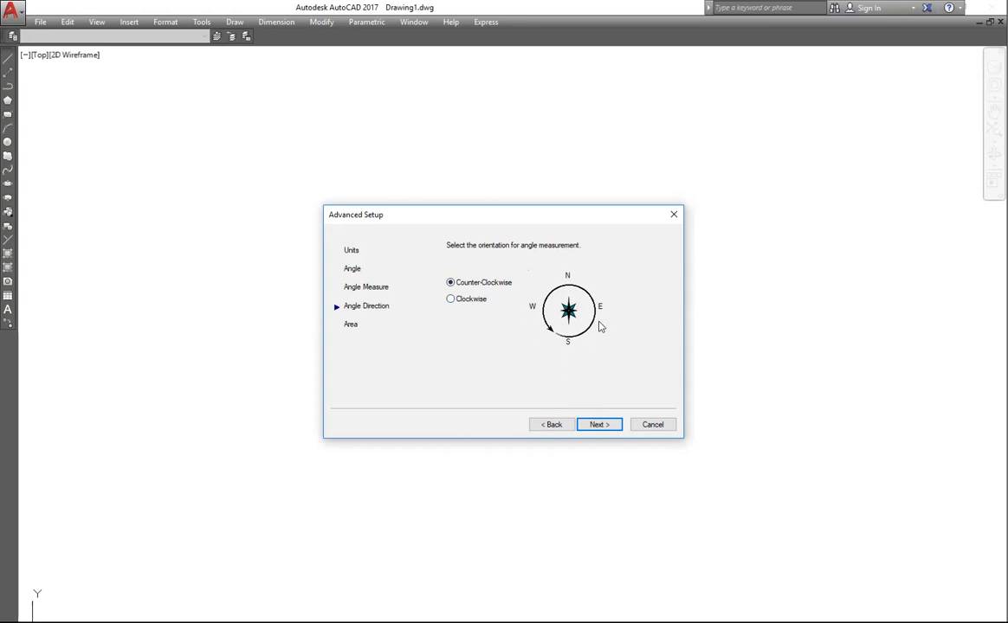
click(452, 300)
click(450, 284)
click(592, 424)
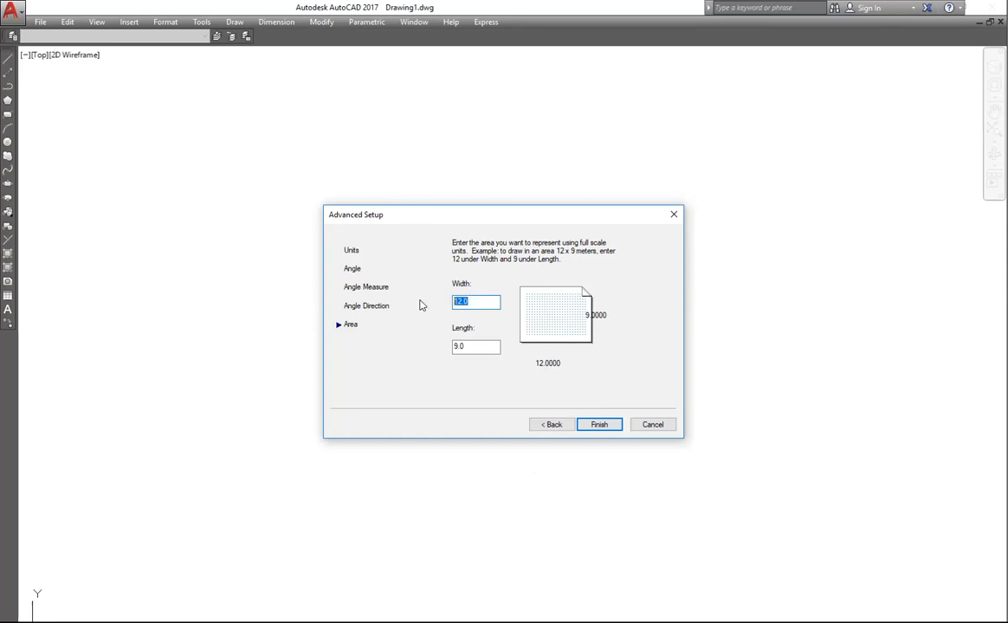
Set the drawing area's width to 420, enter its length, and finish the advanced setup.
text(420)
key(Tab)
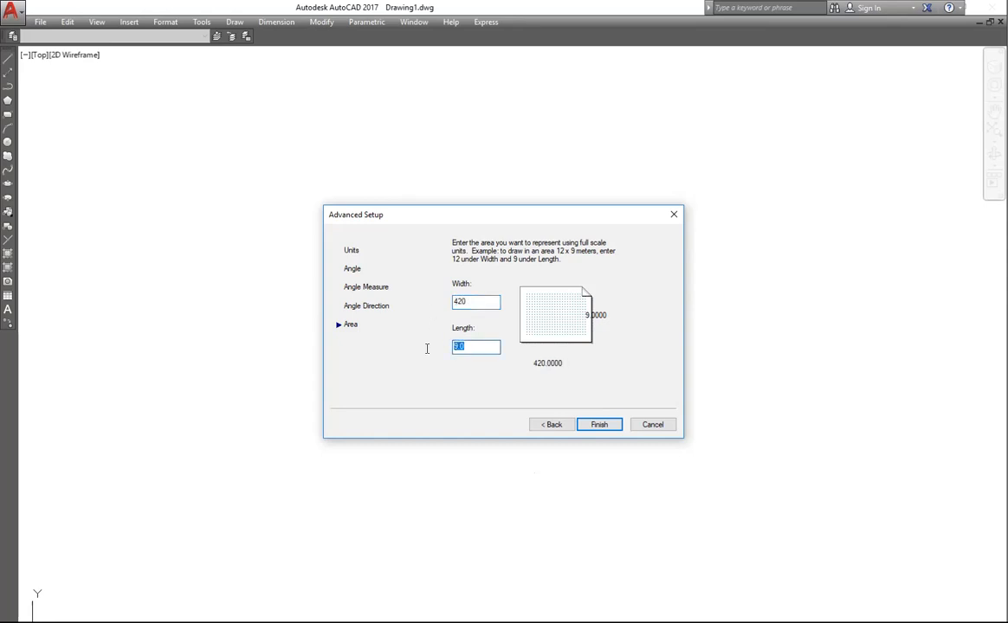
text(7)
click(600, 426)
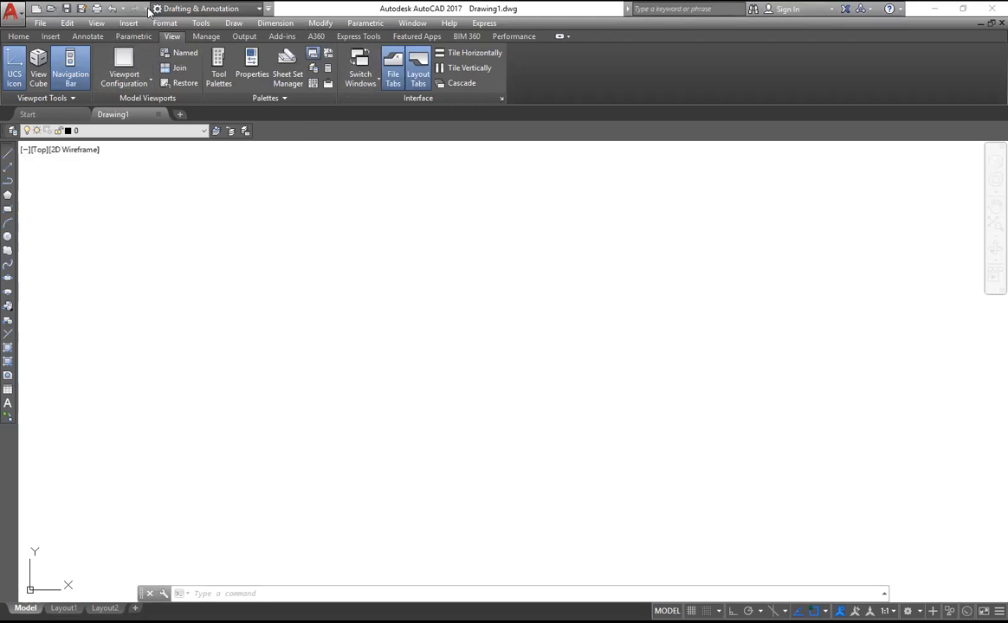
Hide the menu bar and show it again.
click(268, 9)
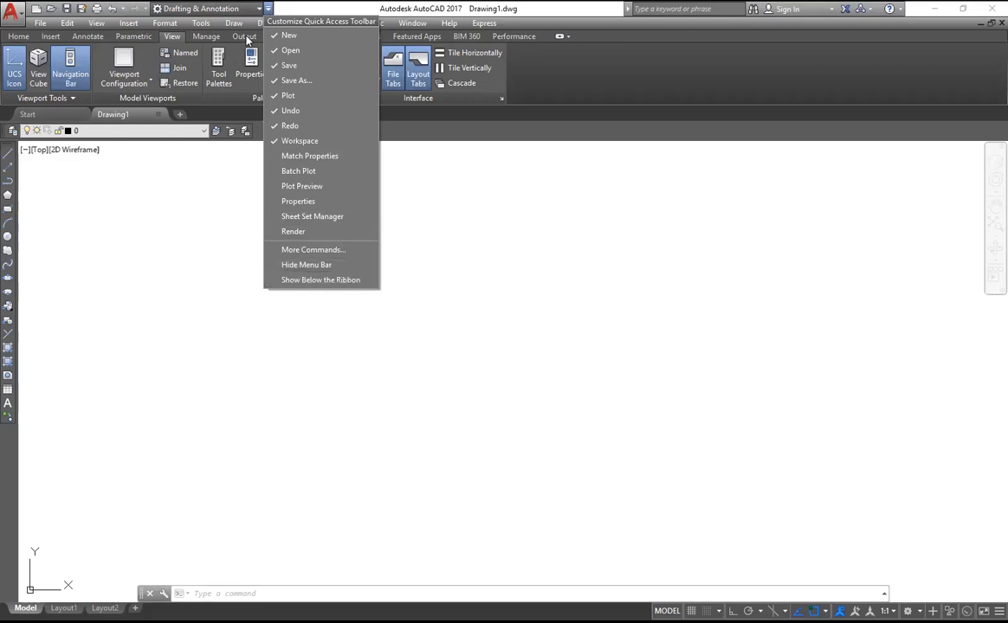
click(310, 265)
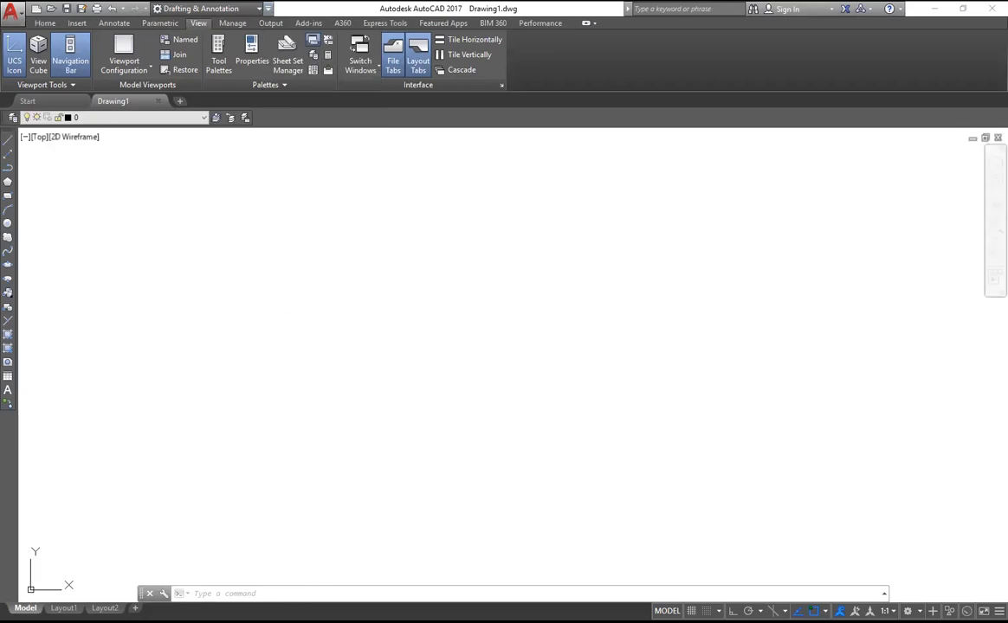
click(268, 11)
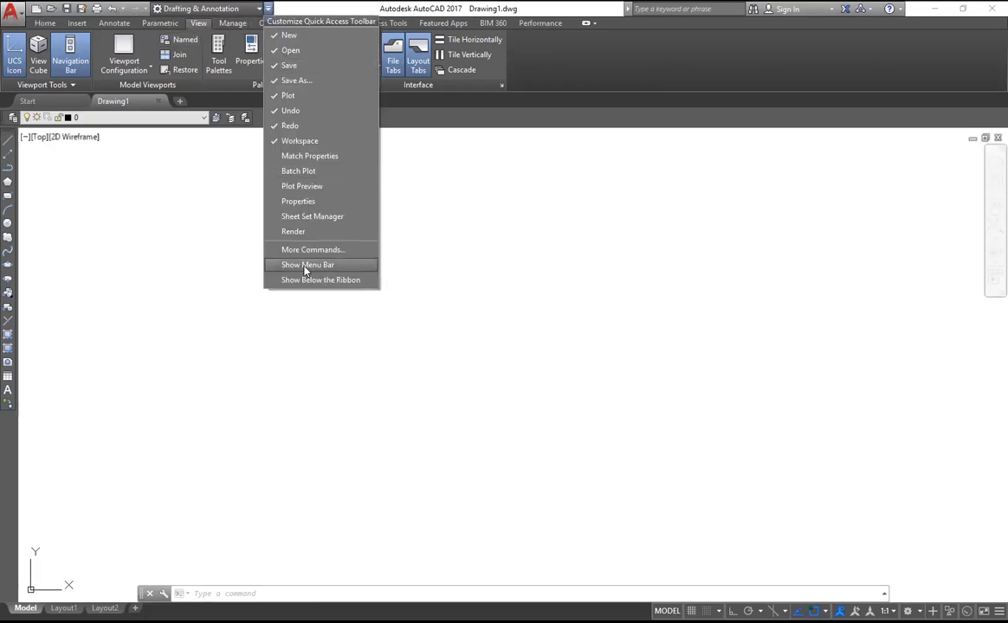
click(304, 267)
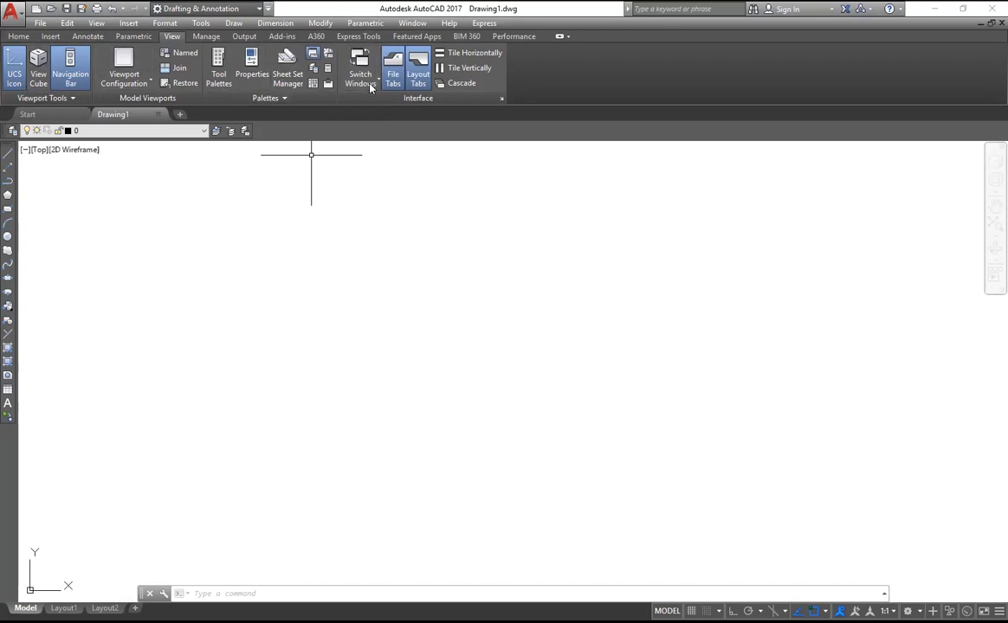
Examine the ribbon's tool sets for home, insertion, annotation, parametric, view, management, output, add-ins, A360 and Express Tools.
click(17, 37)
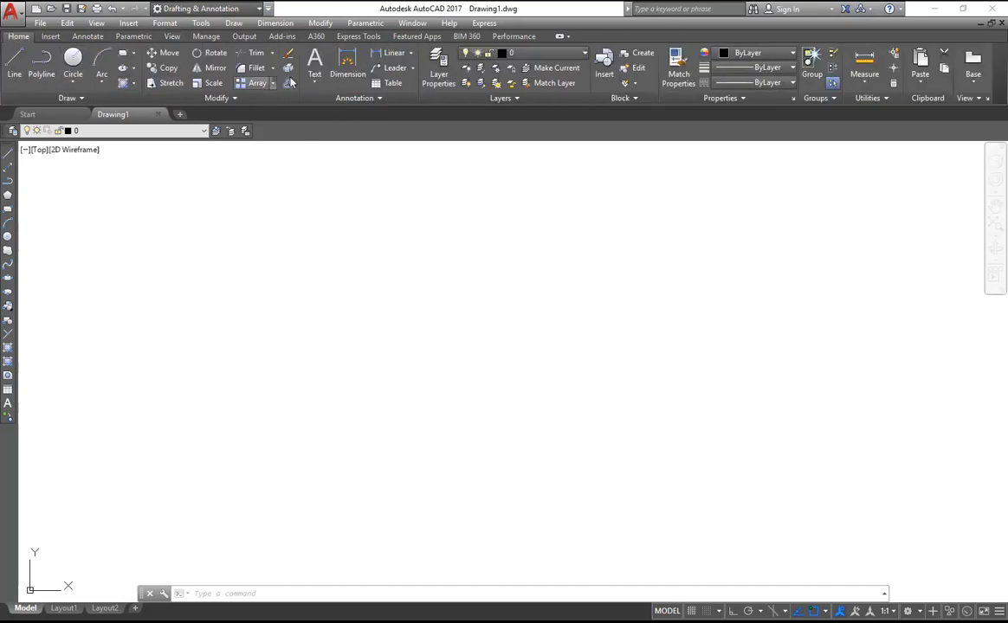
click(51, 36)
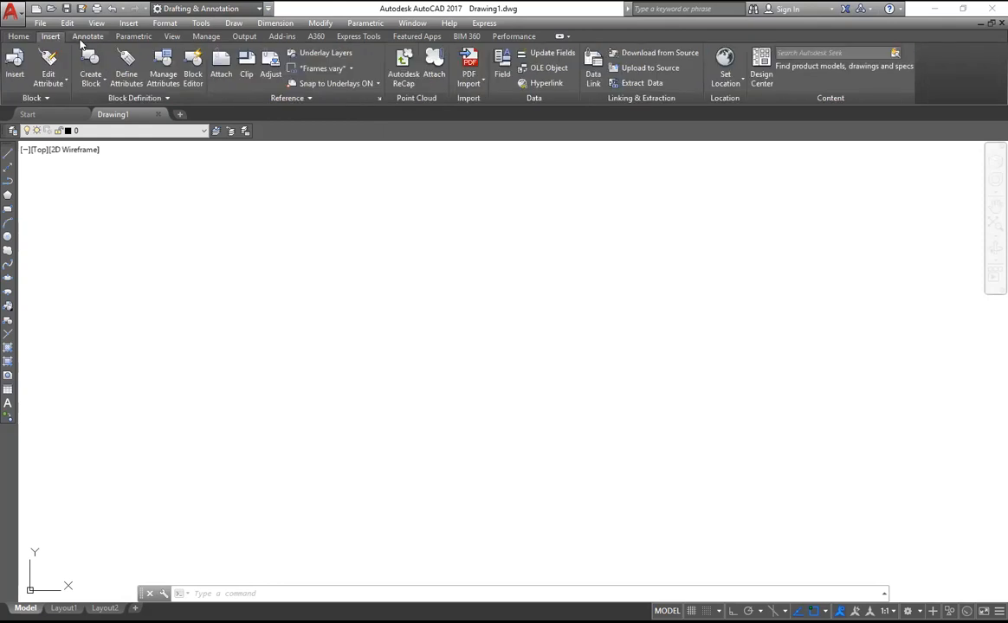
click(87, 36)
click(139, 35)
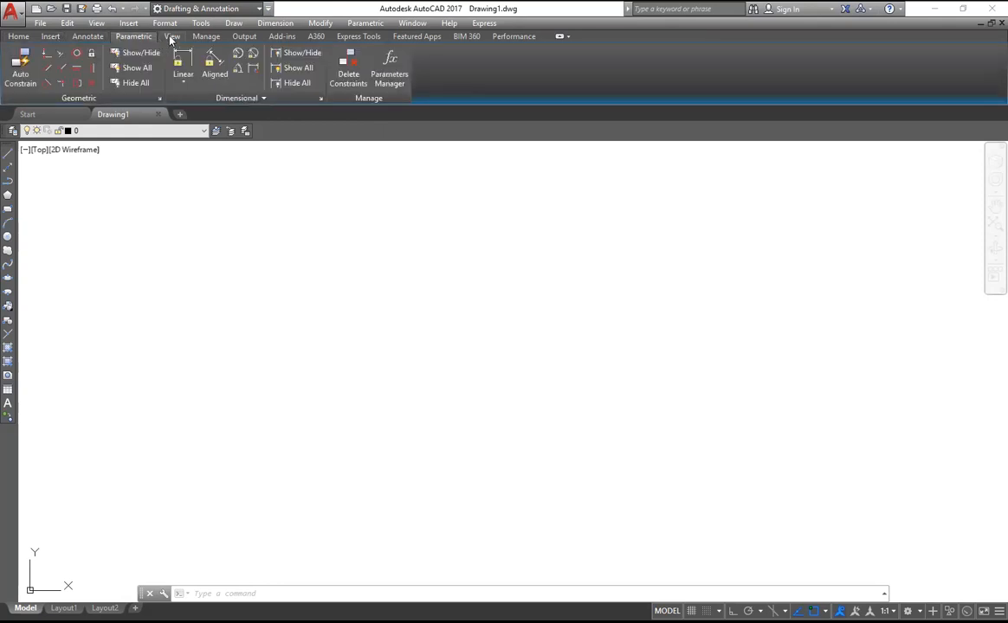
click(173, 38)
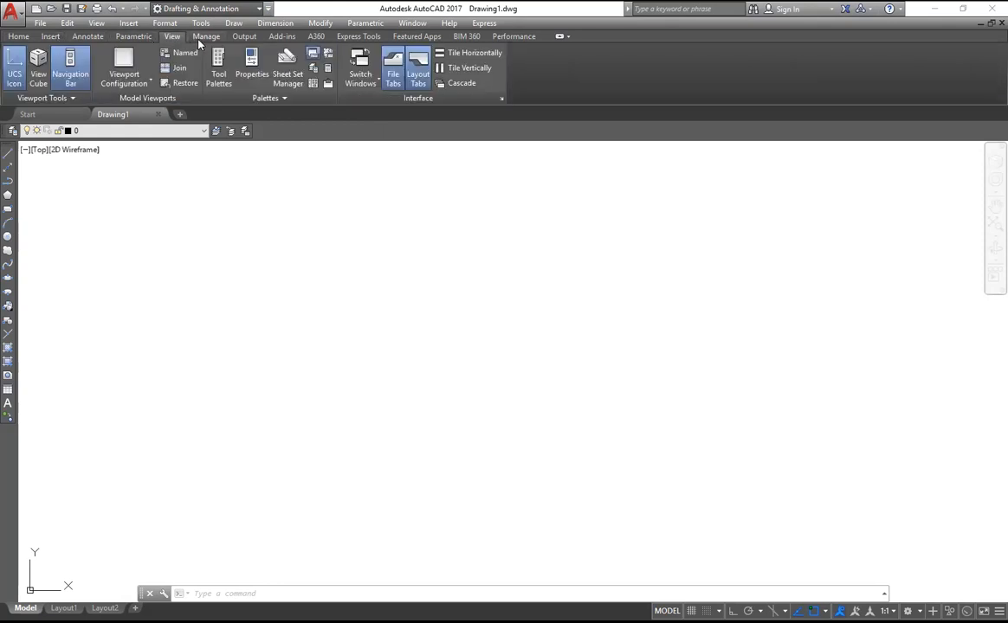
click(206, 36)
click(245, 36)
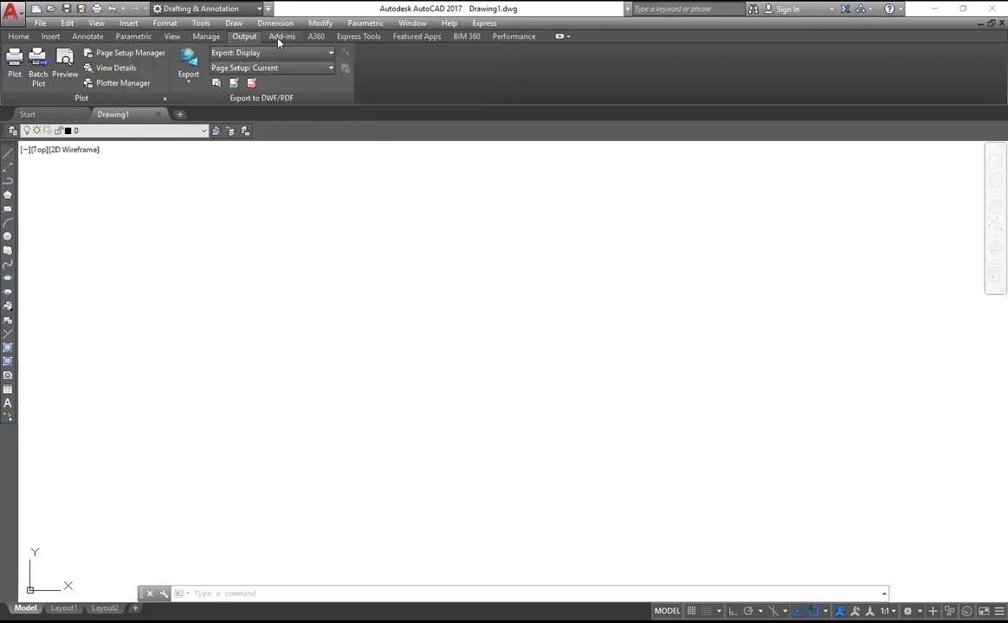
click(280, 37)
click(320, 36)
click(359, 36)
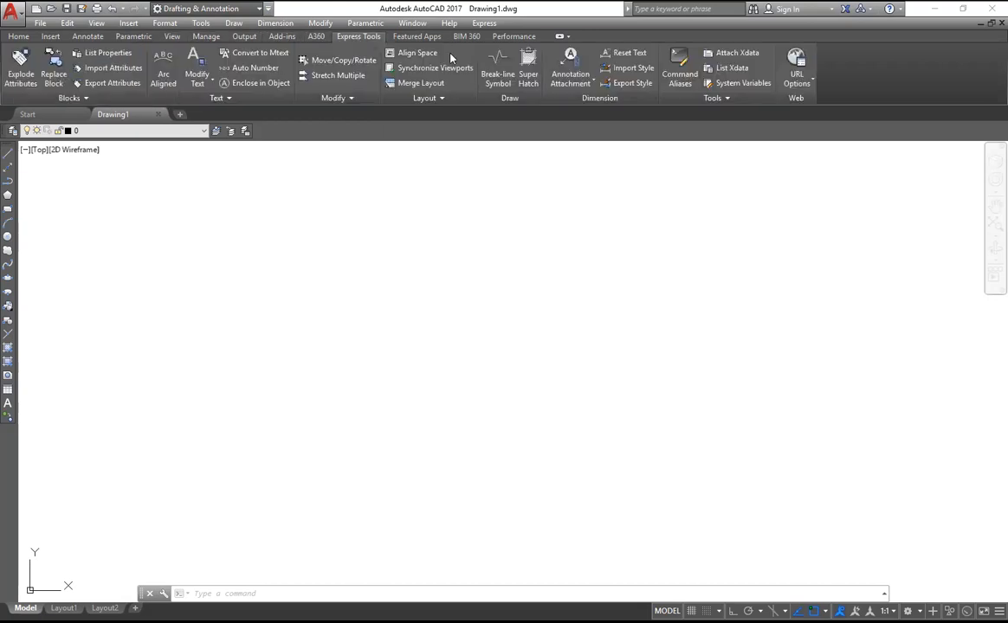
click(18, 36)
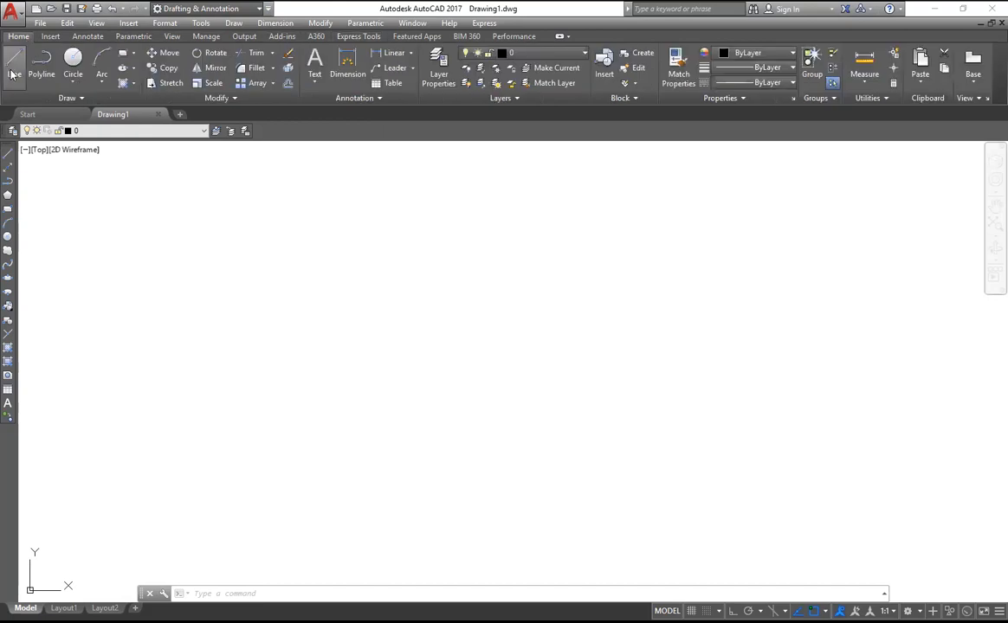
Examine the commands offered for files, formatting, tools, drawing, dimensioning, modifying, parametric constraints and help.
click(41, 25)
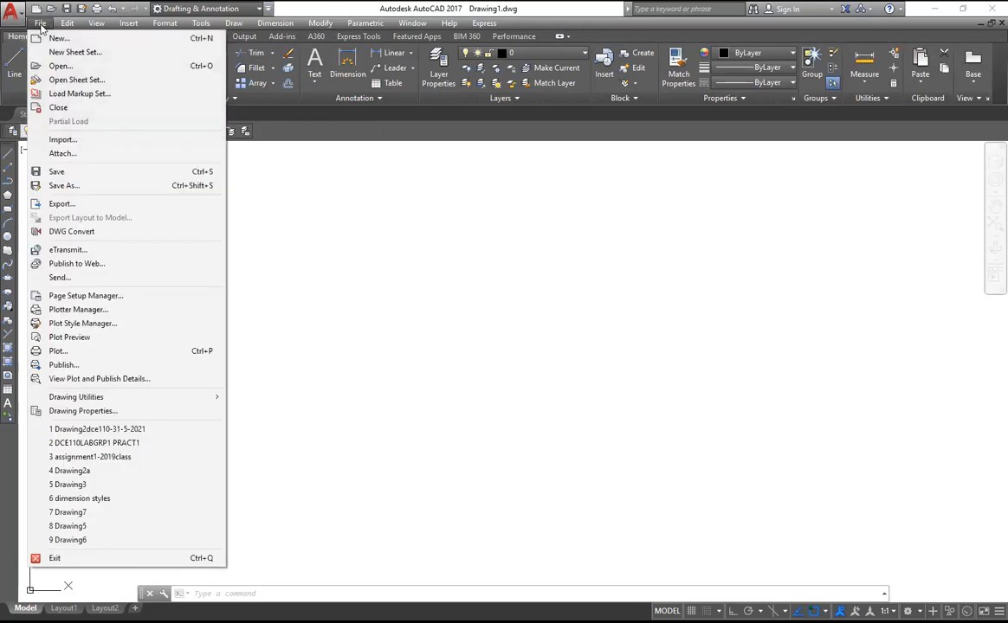
click(41, 25)
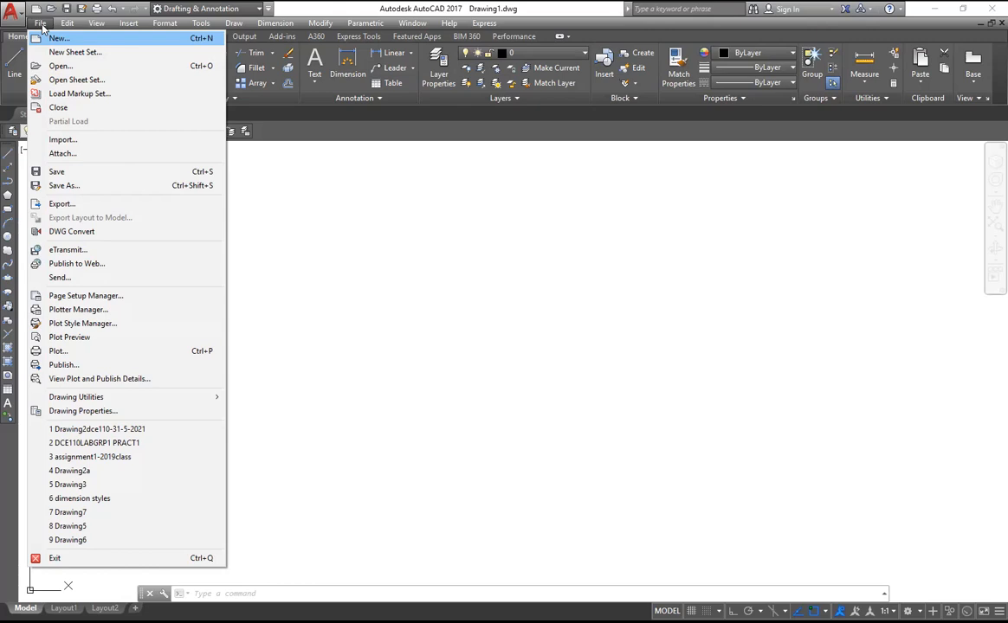
mouse_move(72, 27)
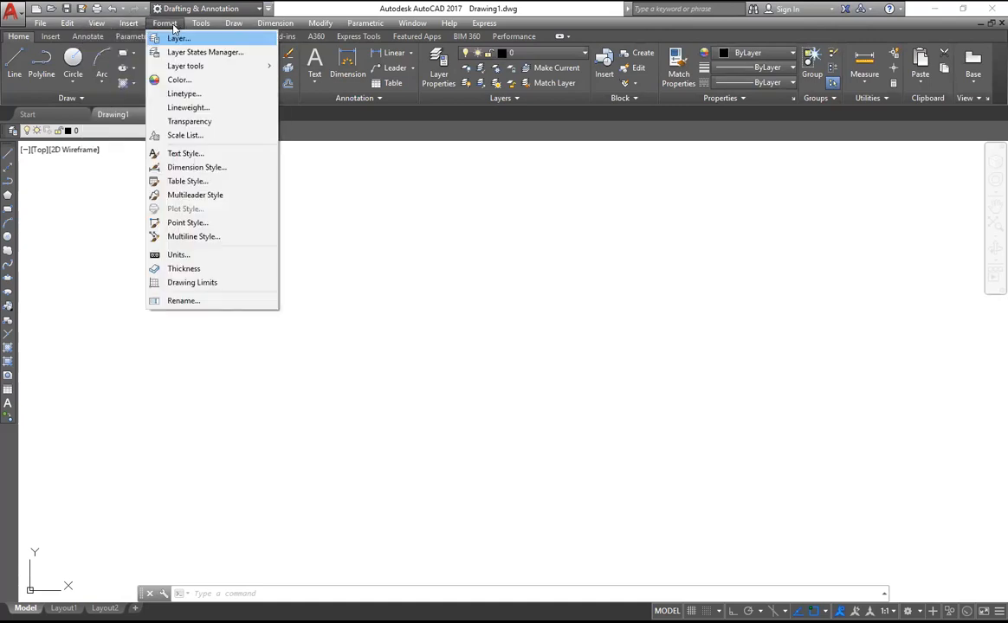
mouse_move(196, 28)
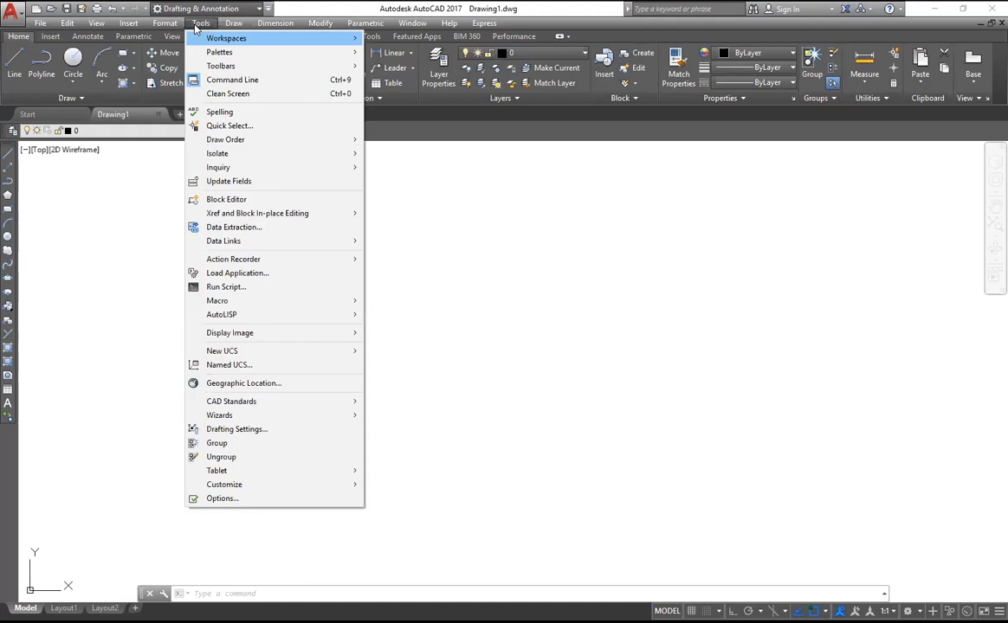
mouse_move(232, 26)
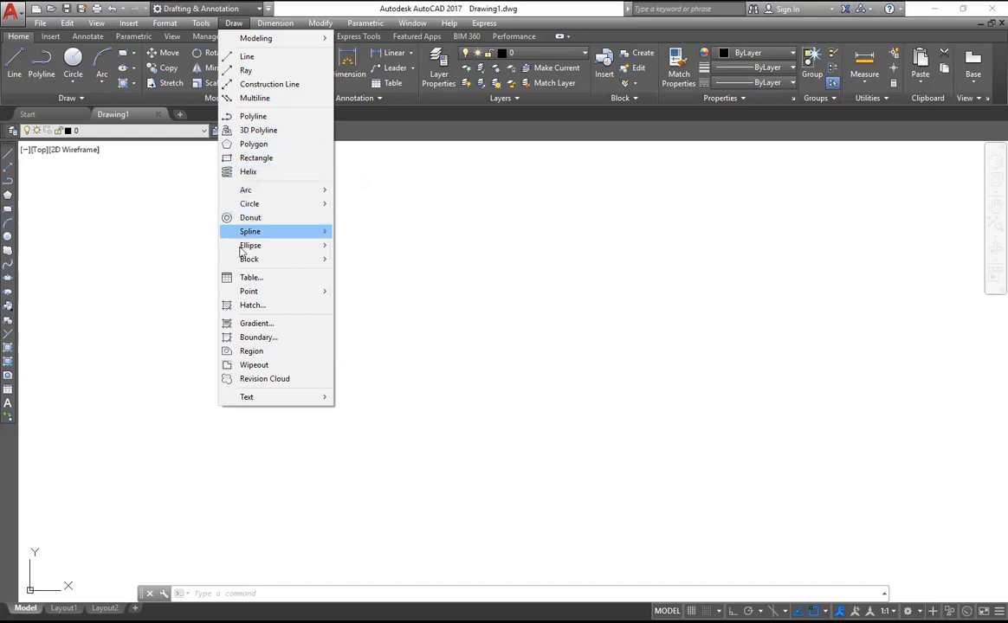
mouse_move(254, 393)
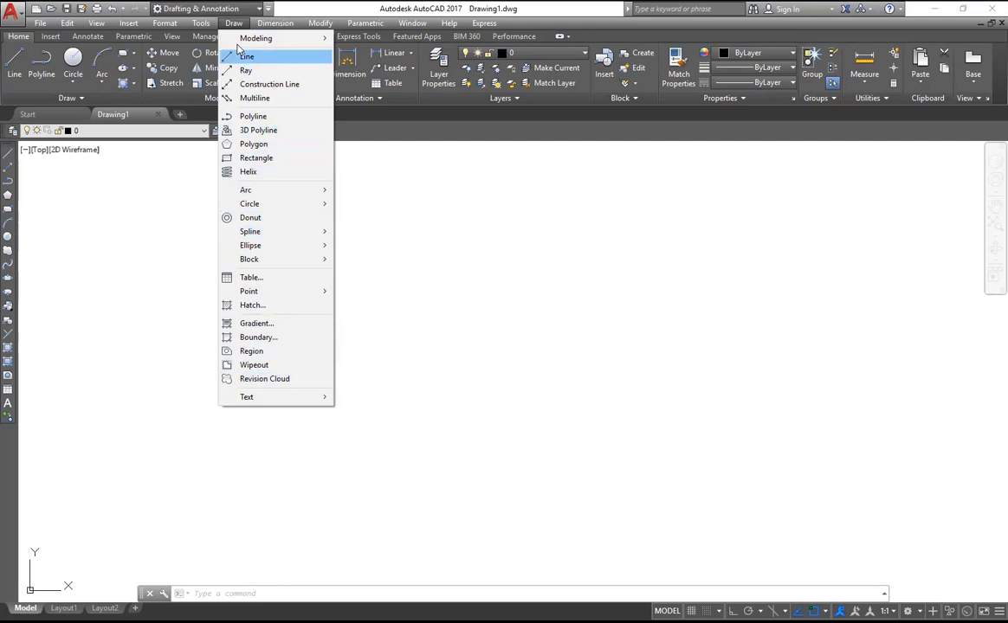
mouse_move(264, 27)
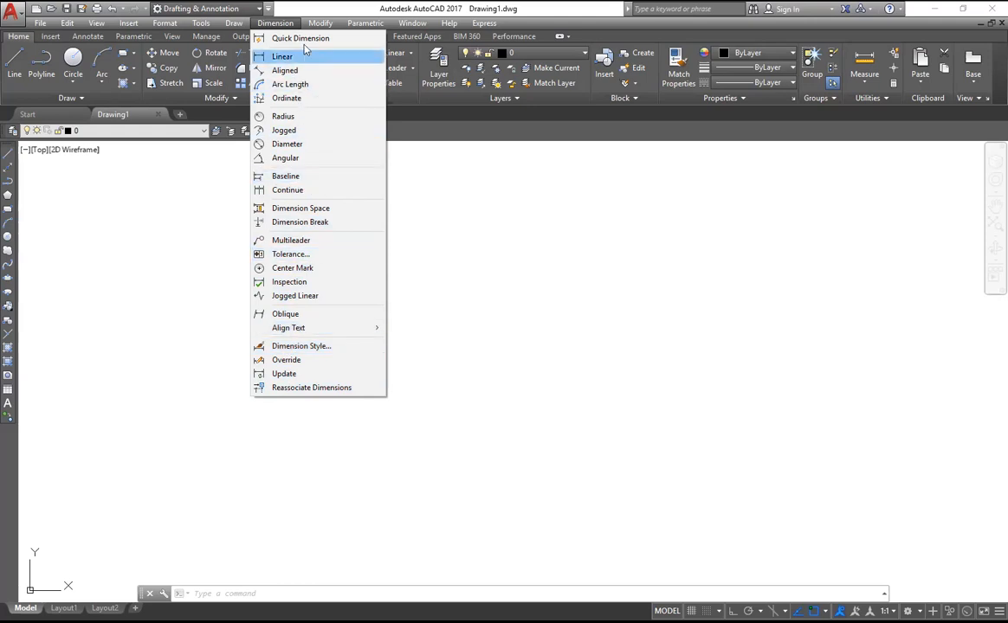
mouse_move(320, 23)
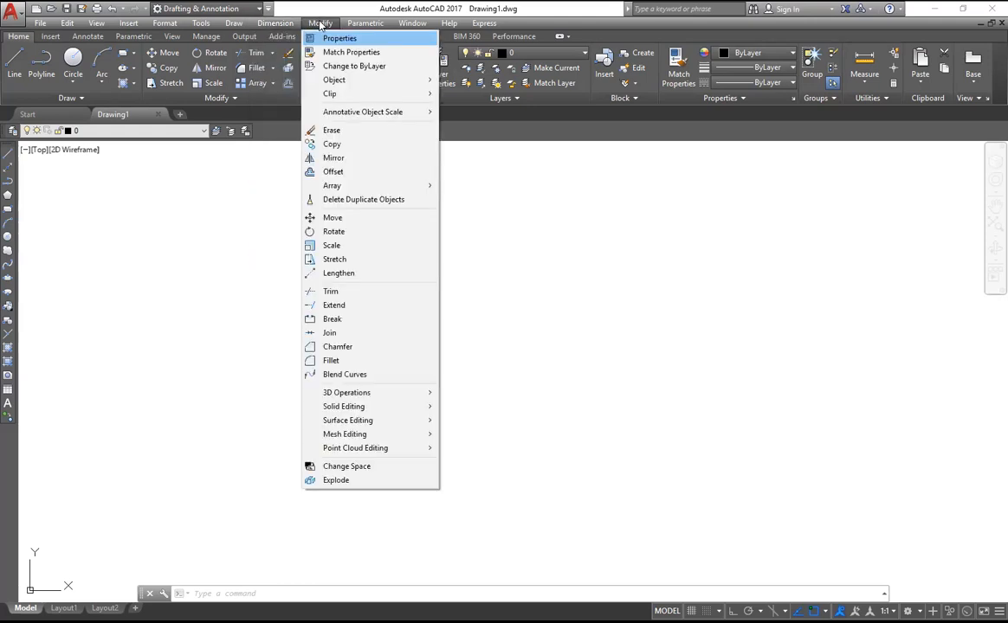
mouse_move(363, 26)
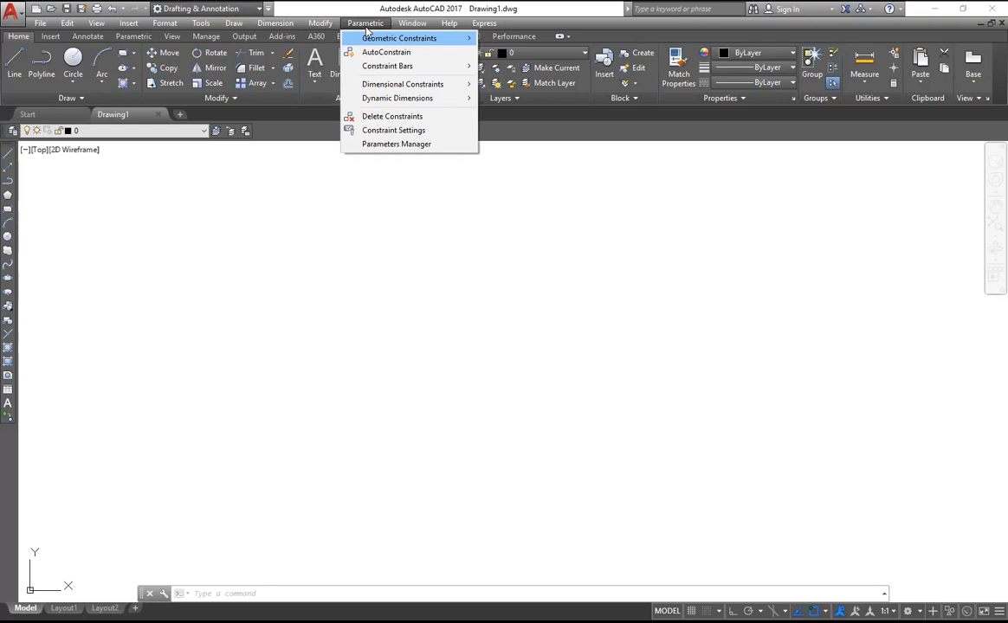
mouse_move(402, 28)
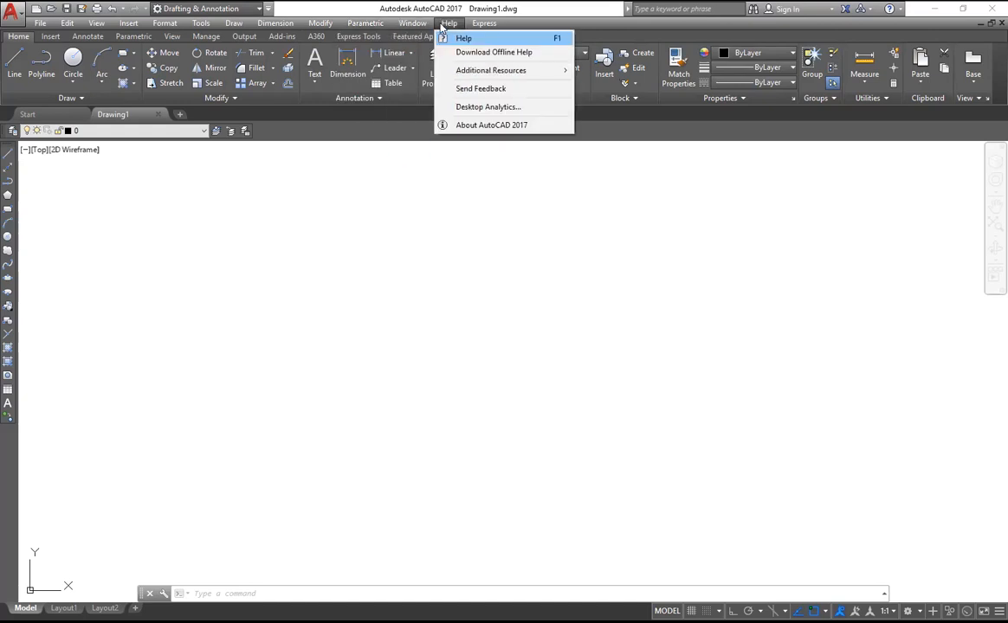
click(182, 264)
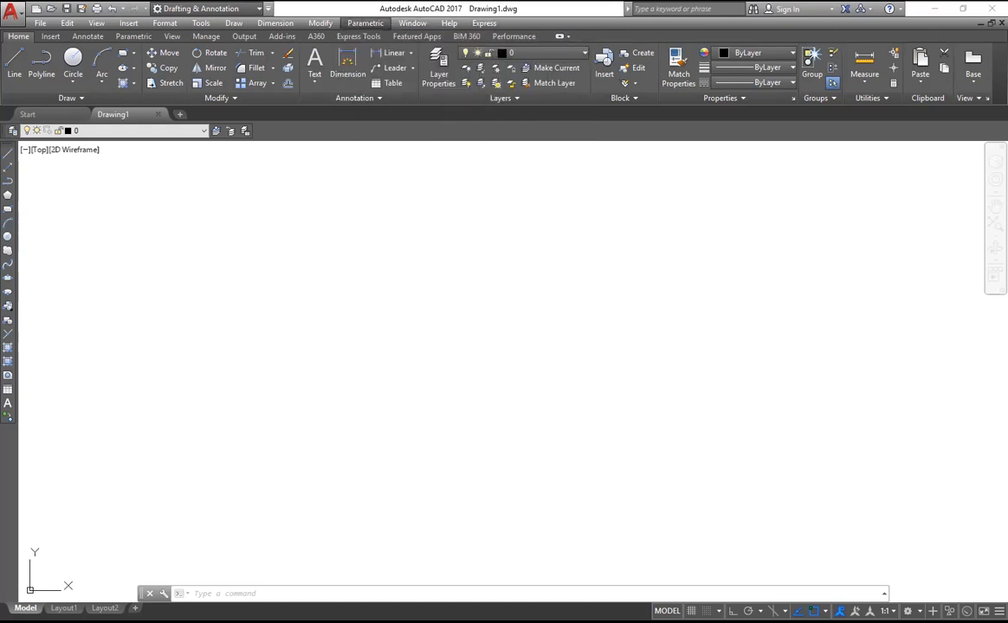
click(185, 275)
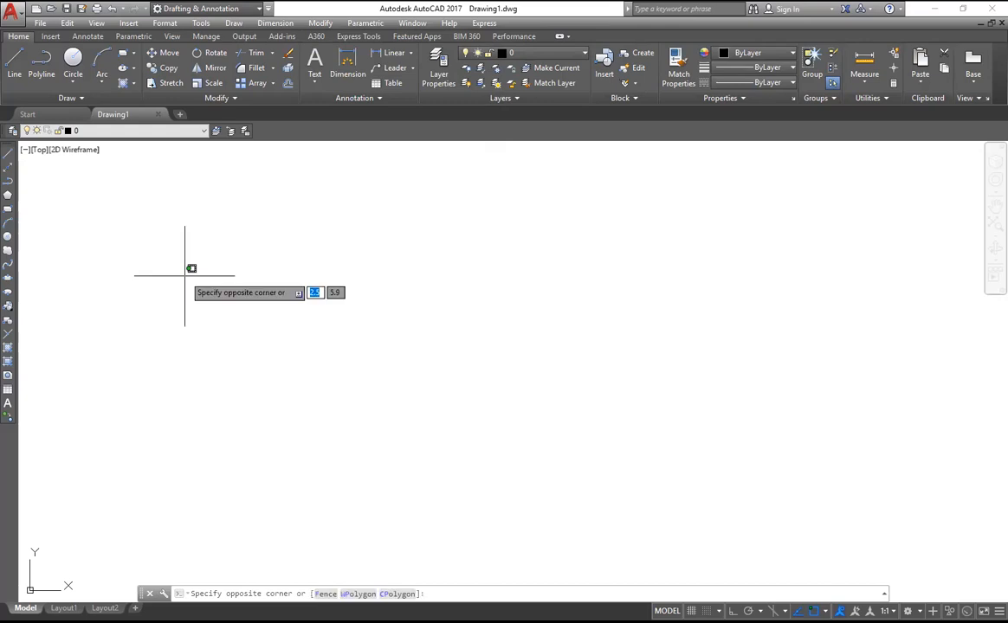
click(270, 276)
click(260, 317)
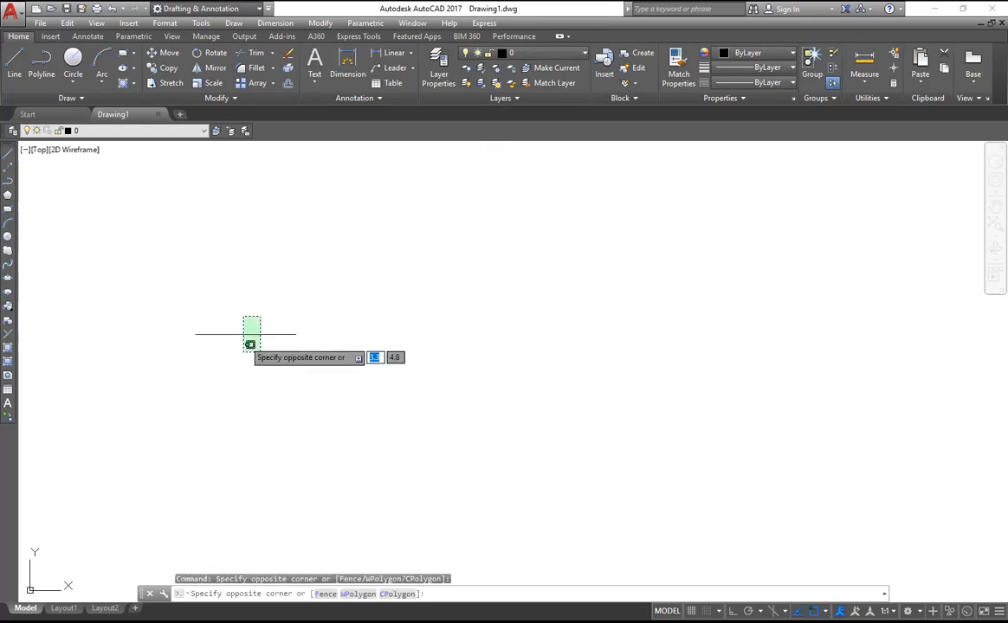
click(53, 171)
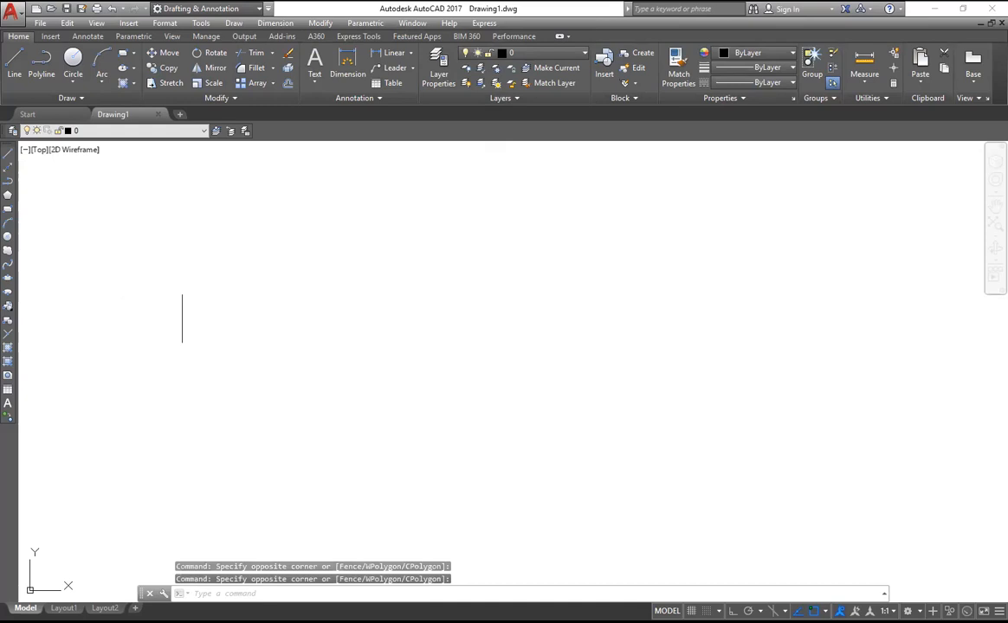
Draw a horizontal line 420 units long from near the upper-left of the drawing area, with Ortho mode on.
click(14, 65)
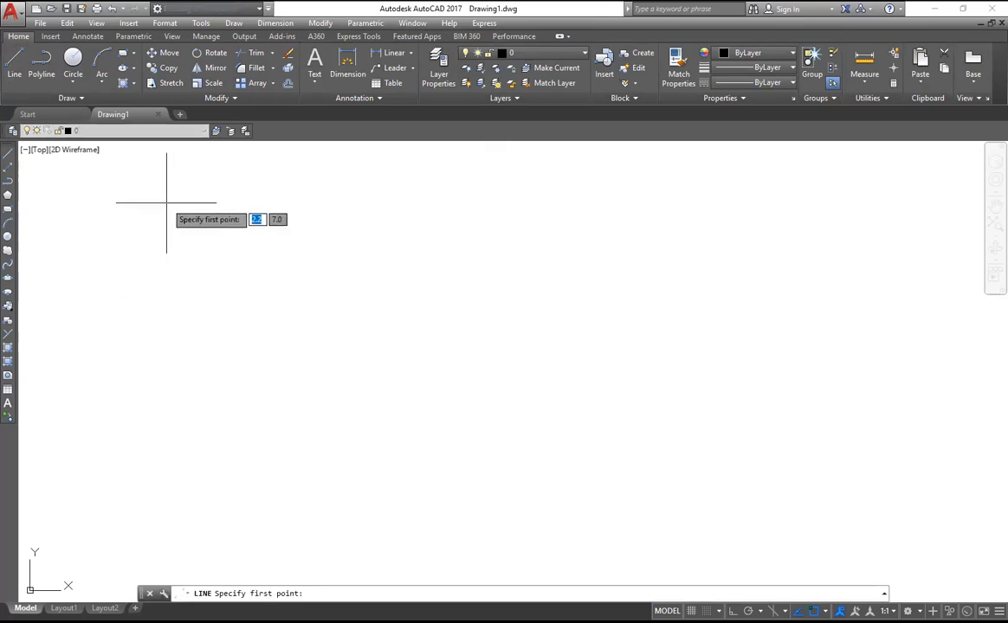
click(118, 181)
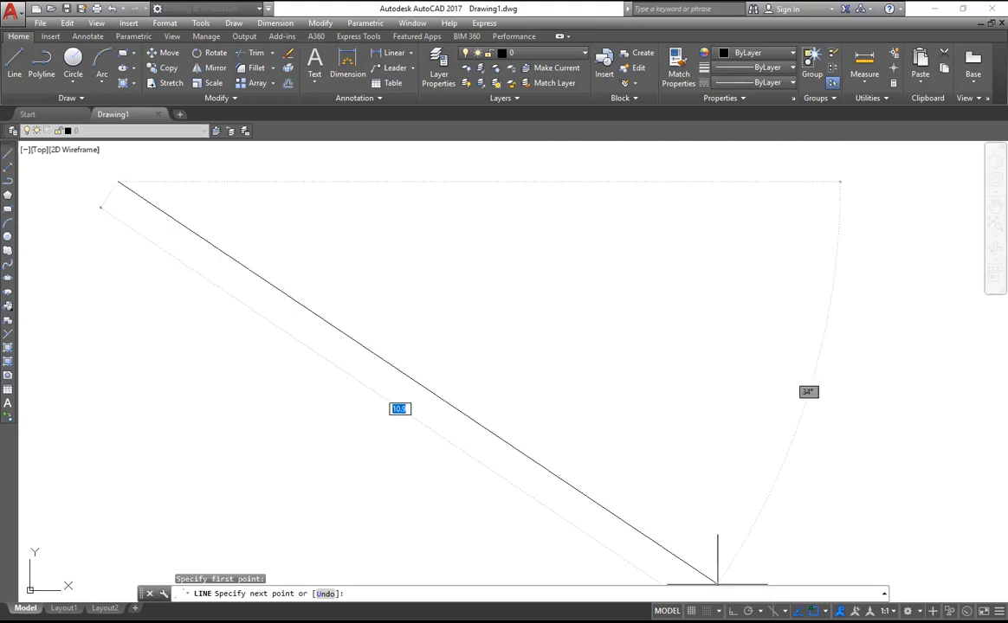
click(732, 611)
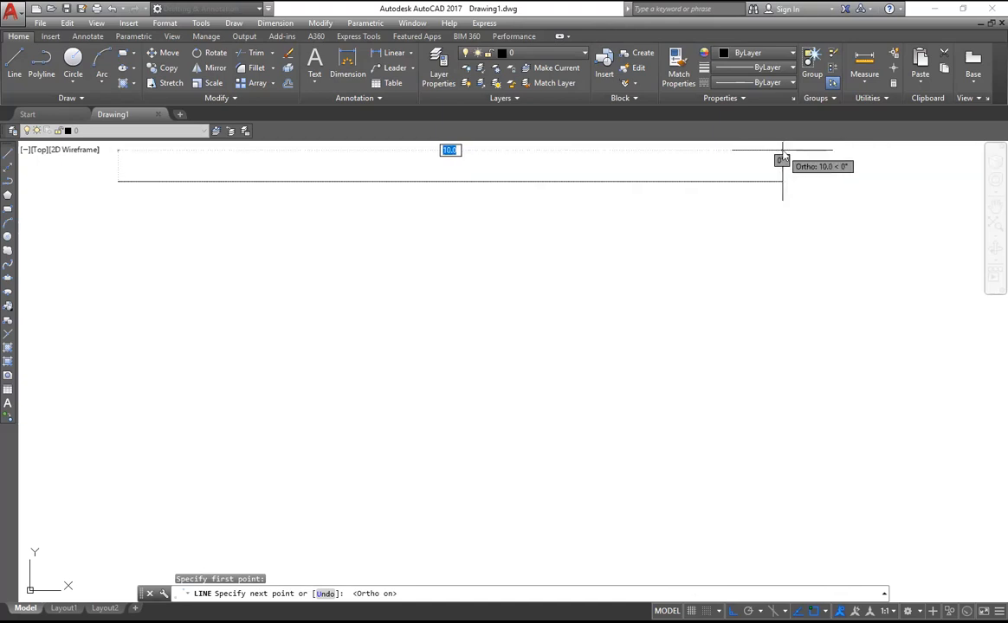
text(420)
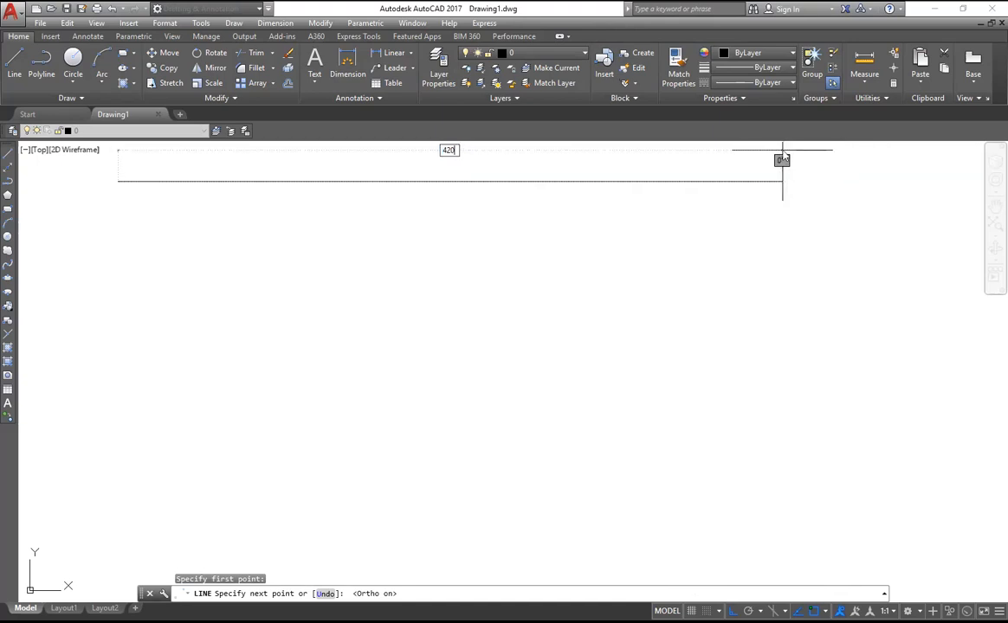
key(Return)
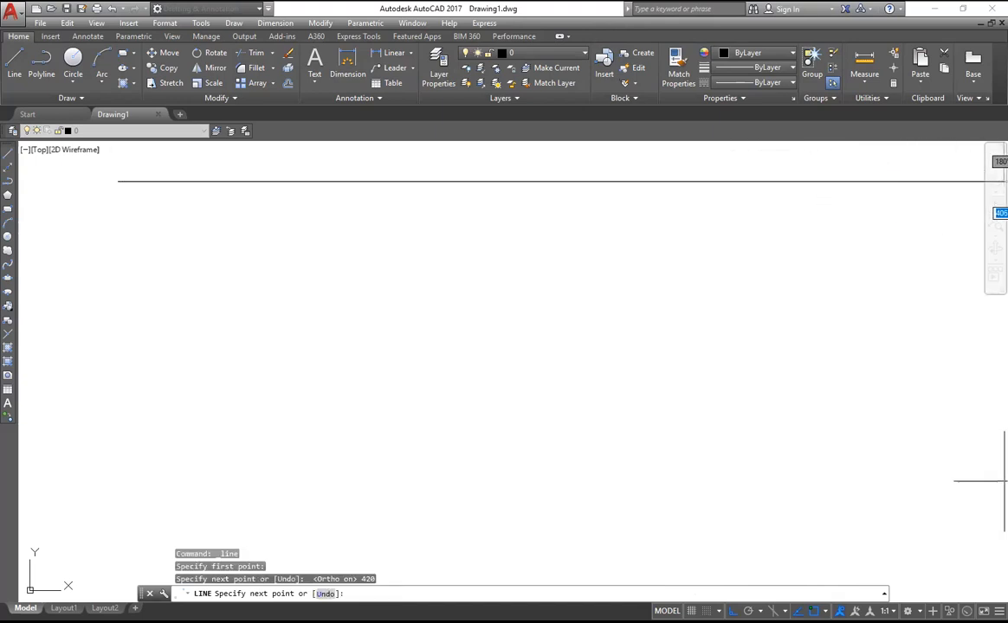
key(Return)
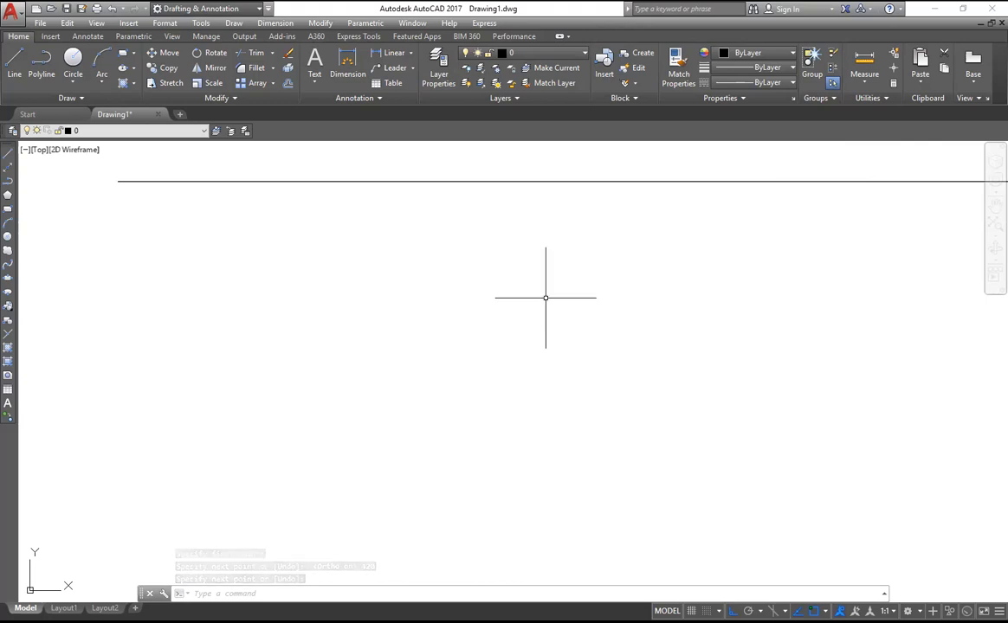
Start a rectangular frame above the existing line with a horizontal top edge of 420 and a downward right edge of 297.
right_click(531, 273)
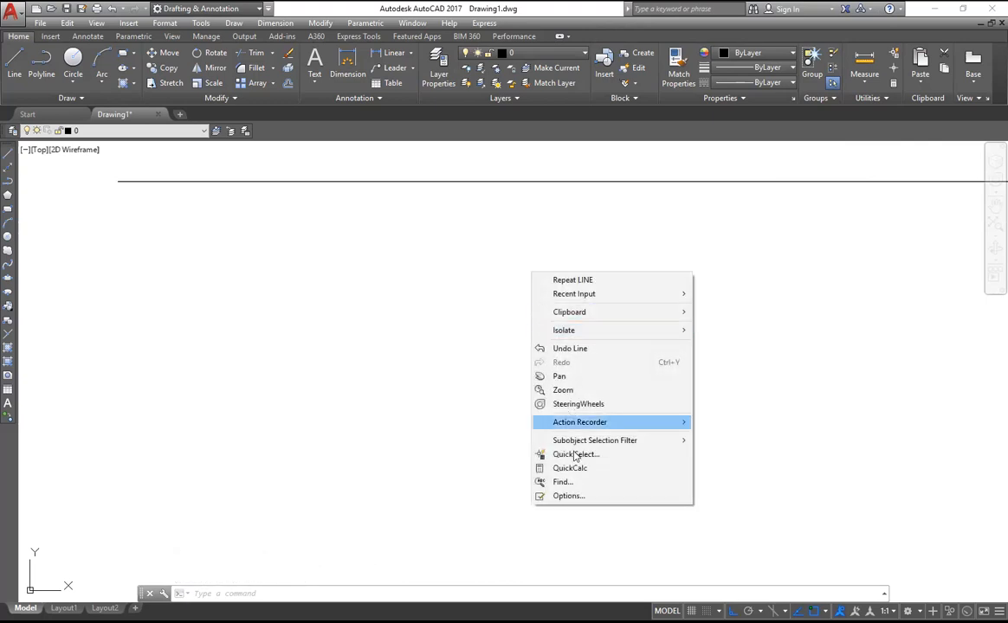
click(561, 390)
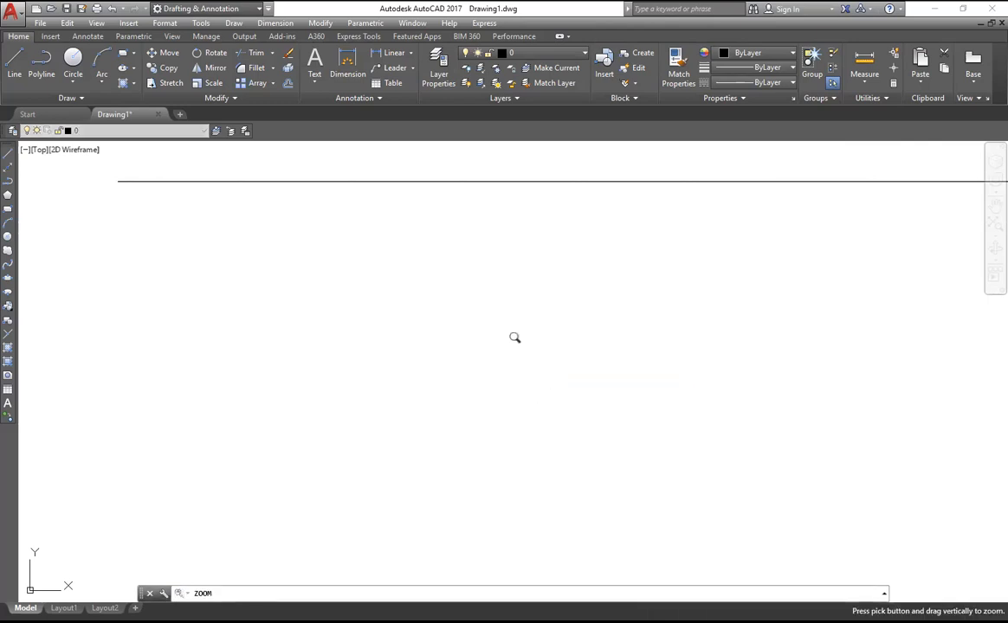
right_click(508, 286)
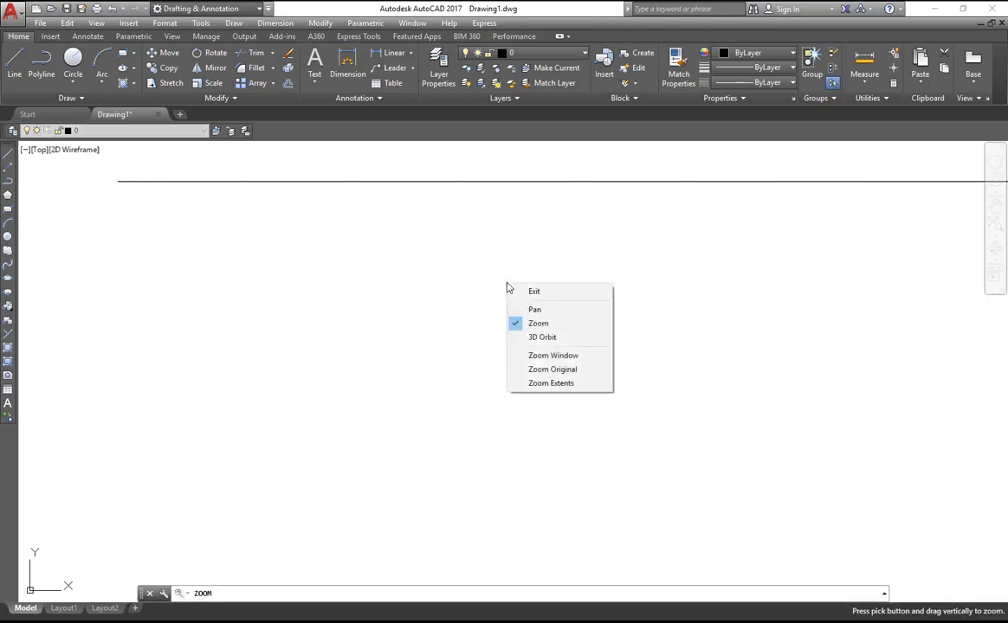
click(541, 383)
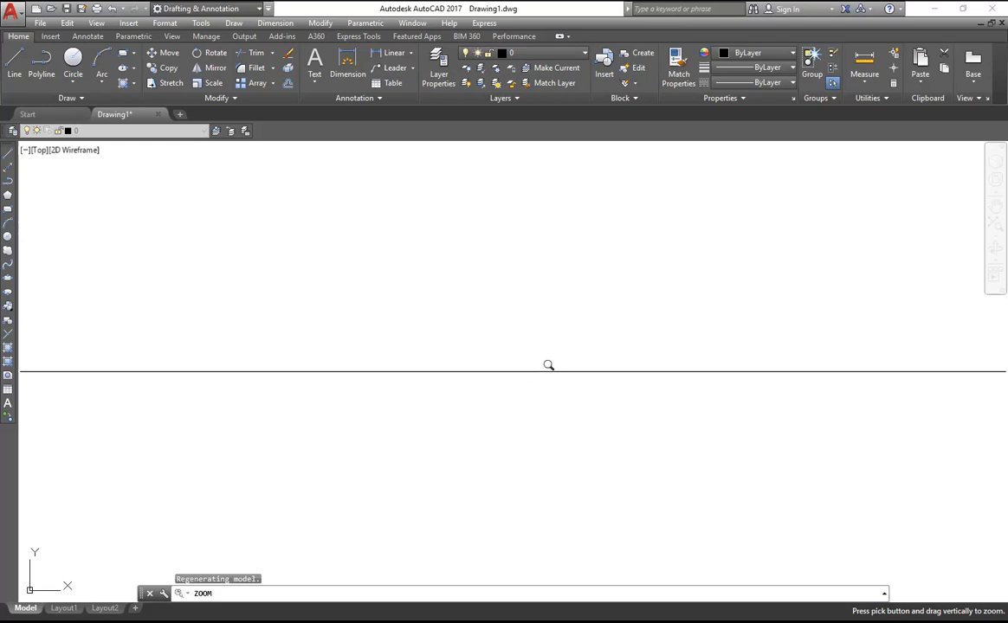
scroll(539, 344, down, 2)
middle_drag(533, 361, 473, 223)
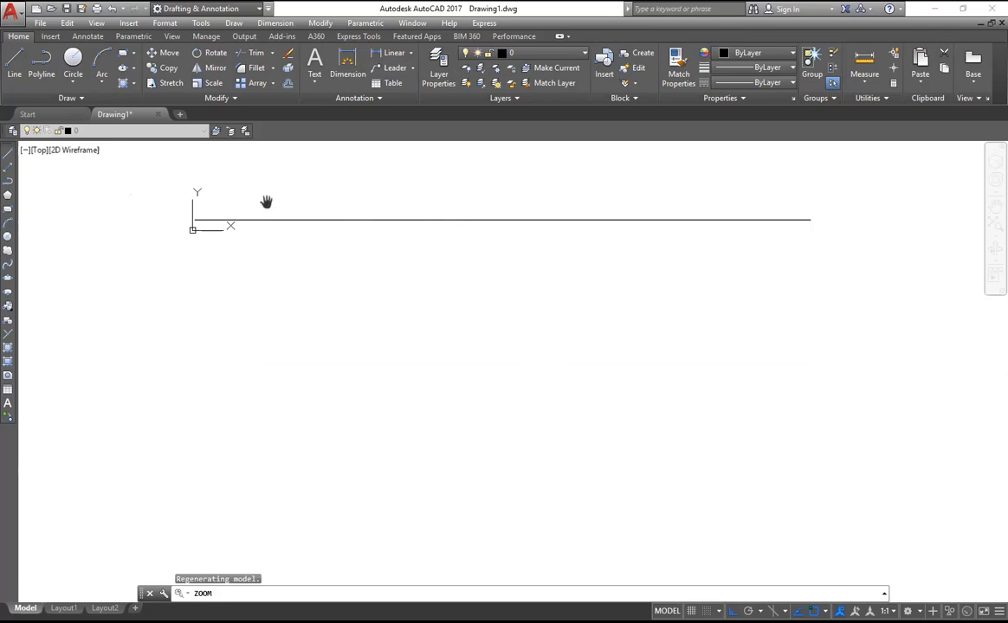
click(14, 65)
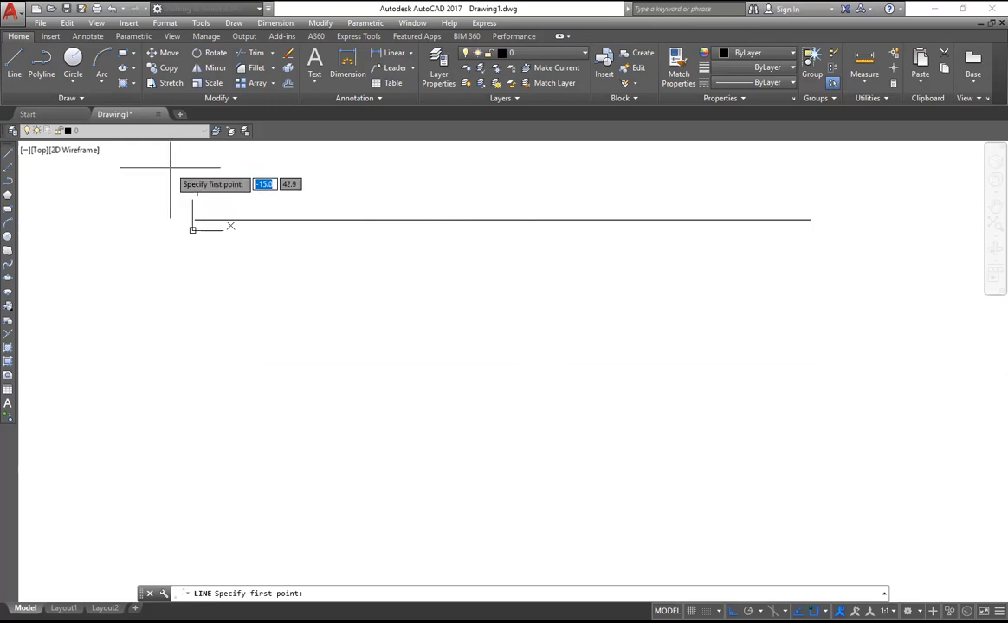
click(170, 167)
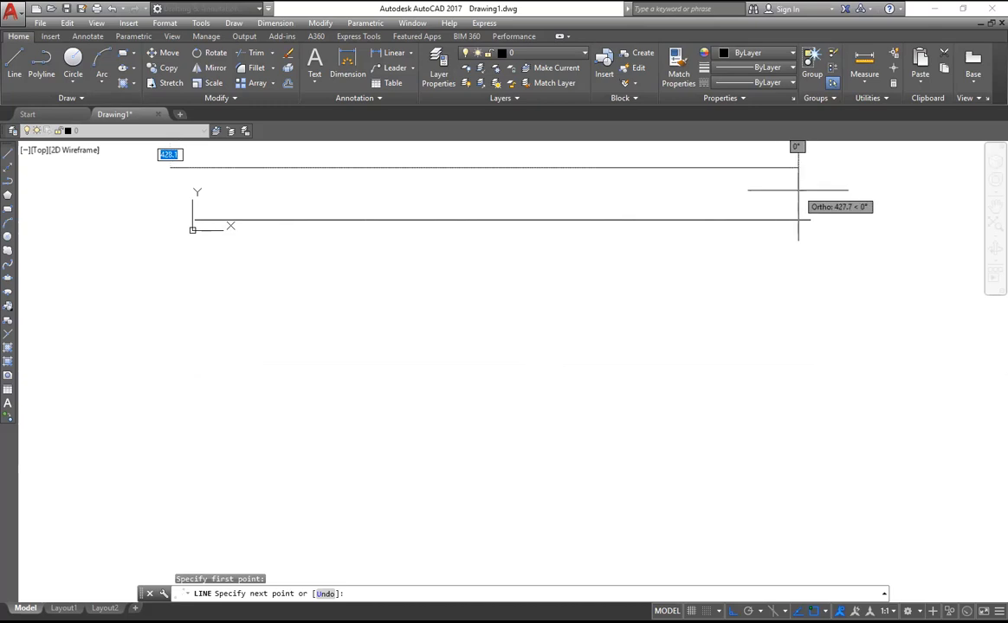
text(420)
key(Return)
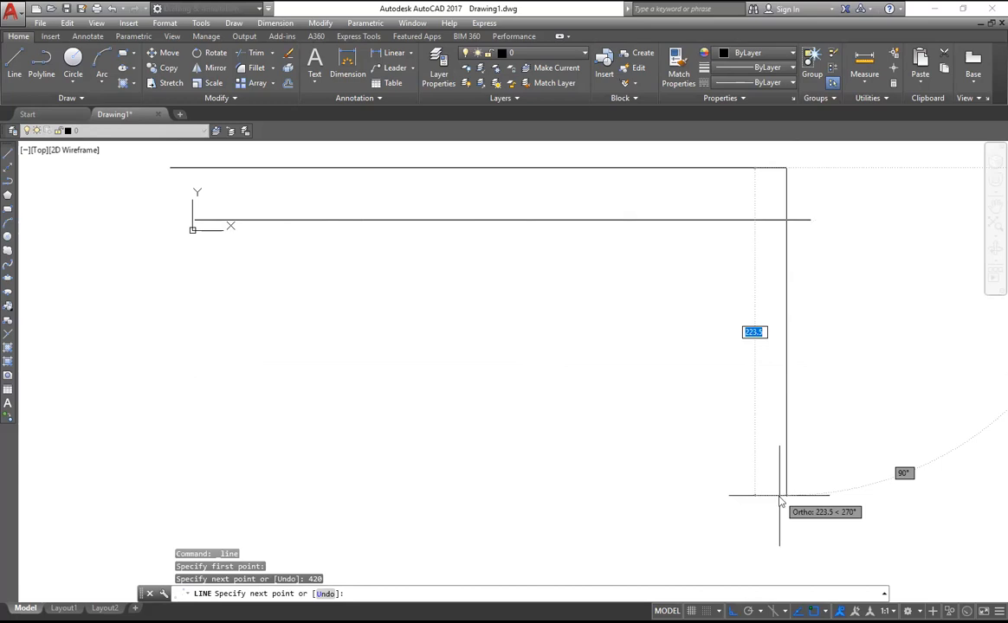
text(297)
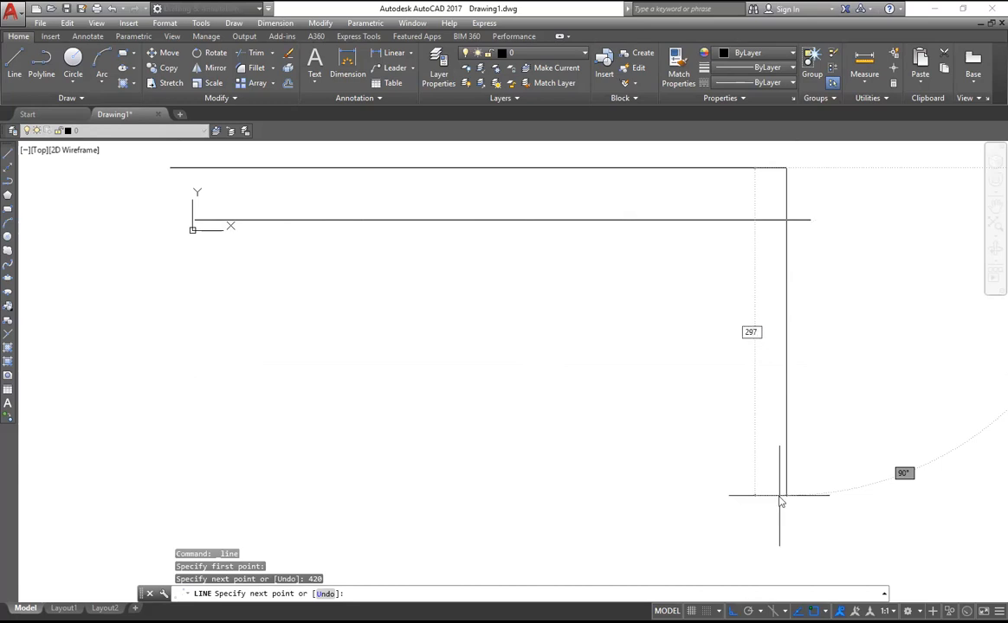
key(Return)
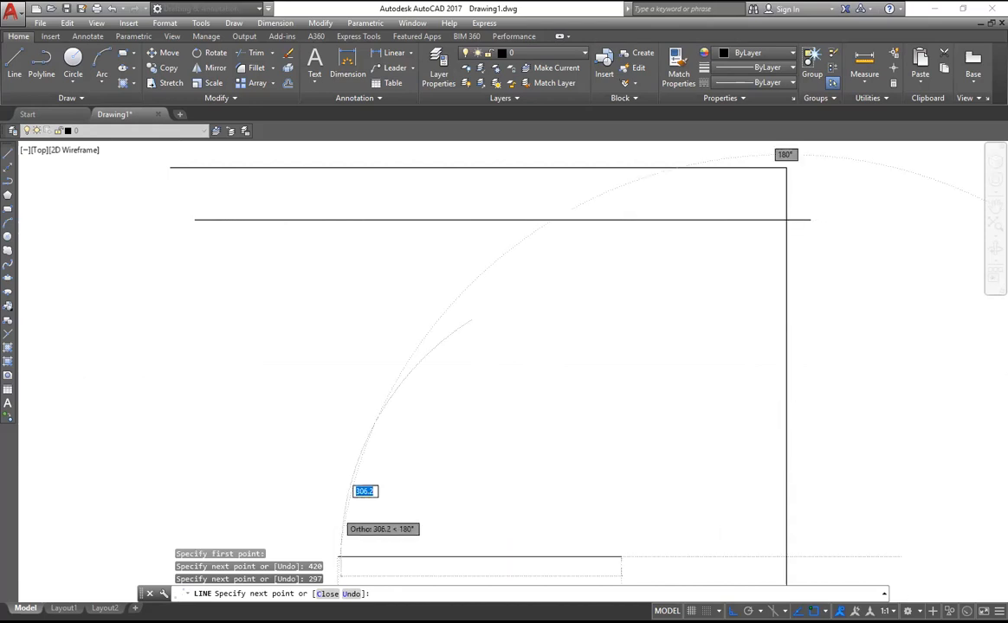
Draw the frame's bottom edge 420 long towards the left and close the outline back to its start point.
scroll(340, 510, down, 2)
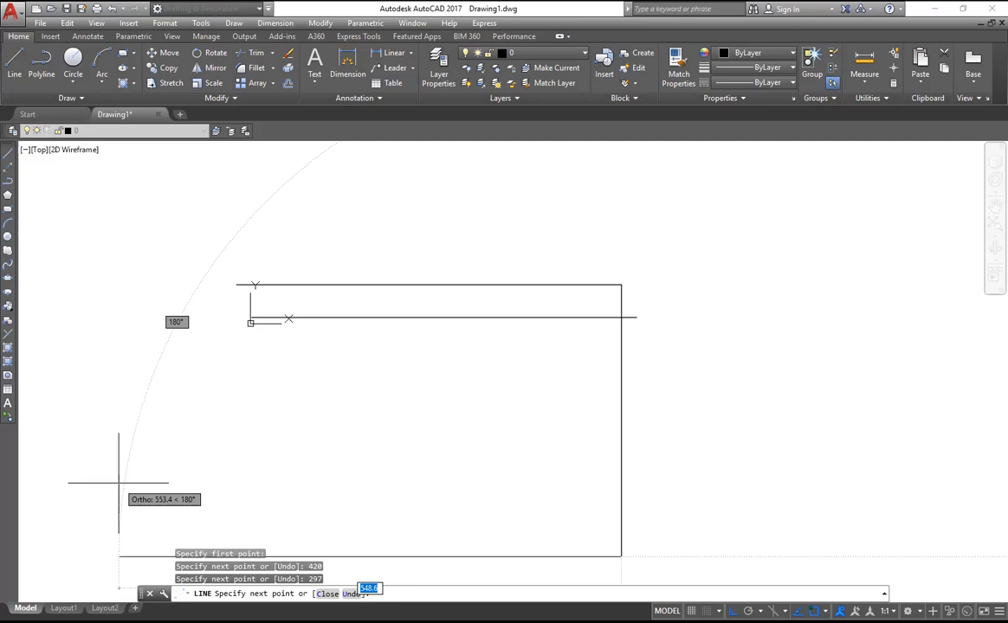
text(42)
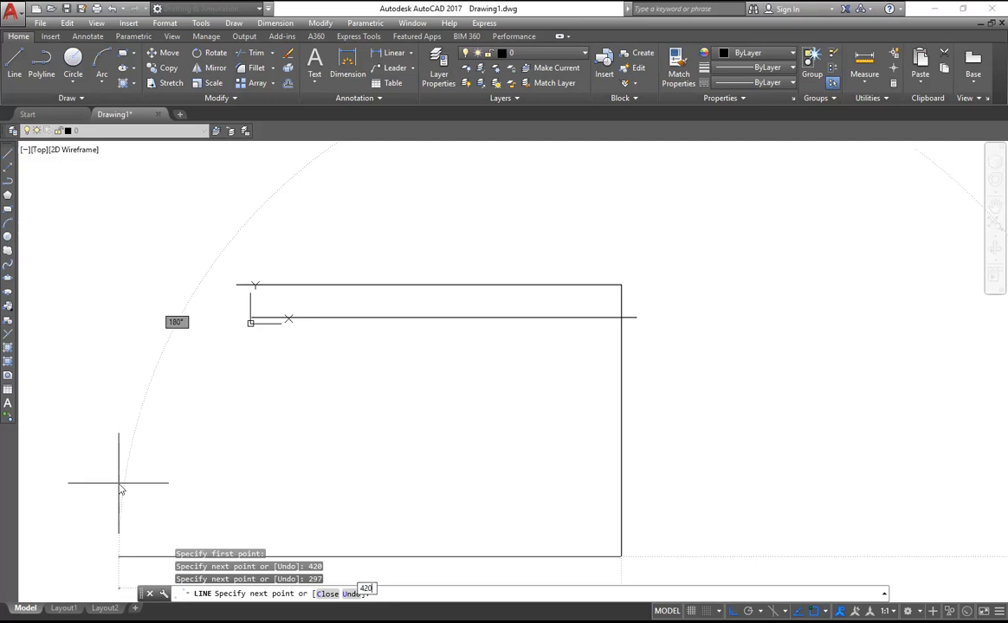
text(0)
key(Return)
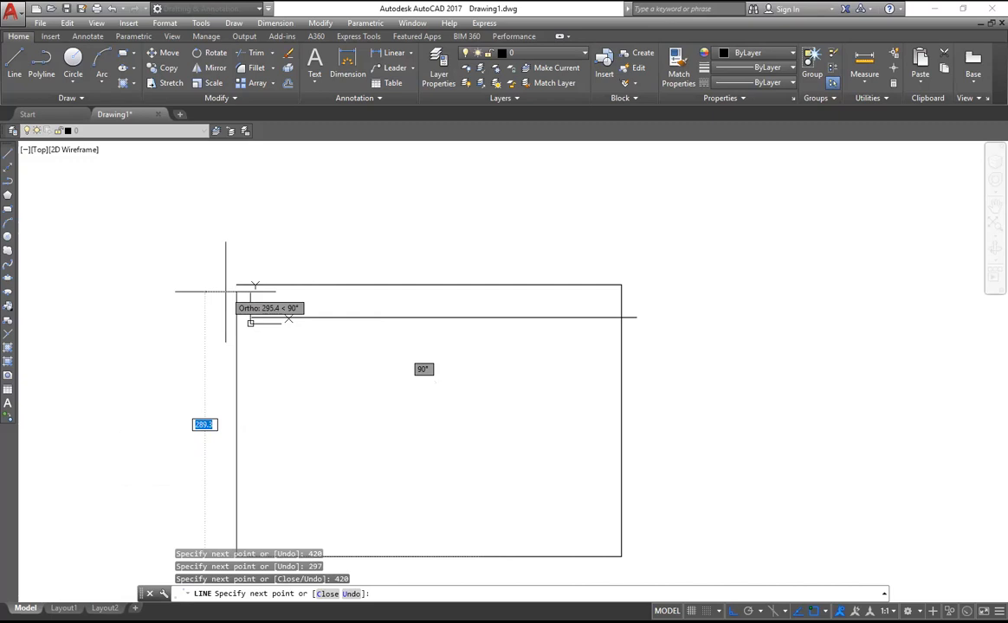
right_click(202, 337)
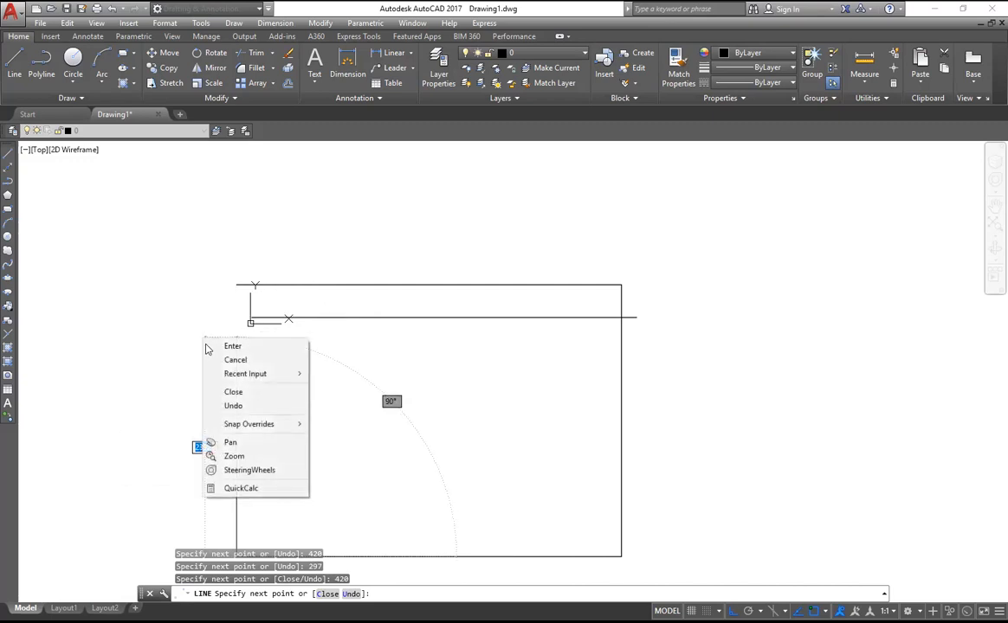
click(230, 392)
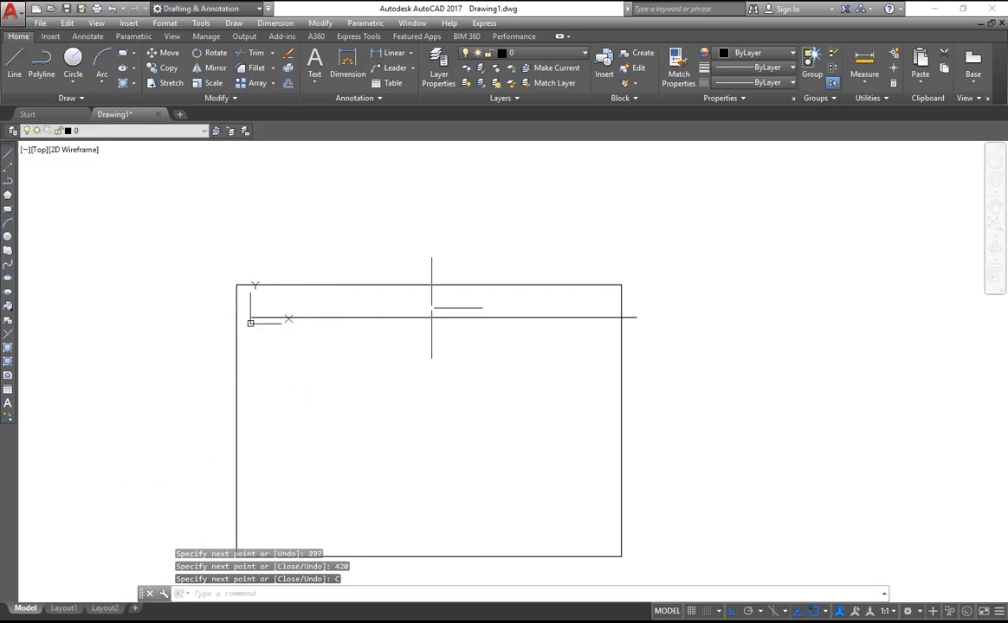
Delete the first horizontal line that crosses the frame's right edge.
click(434, 316)
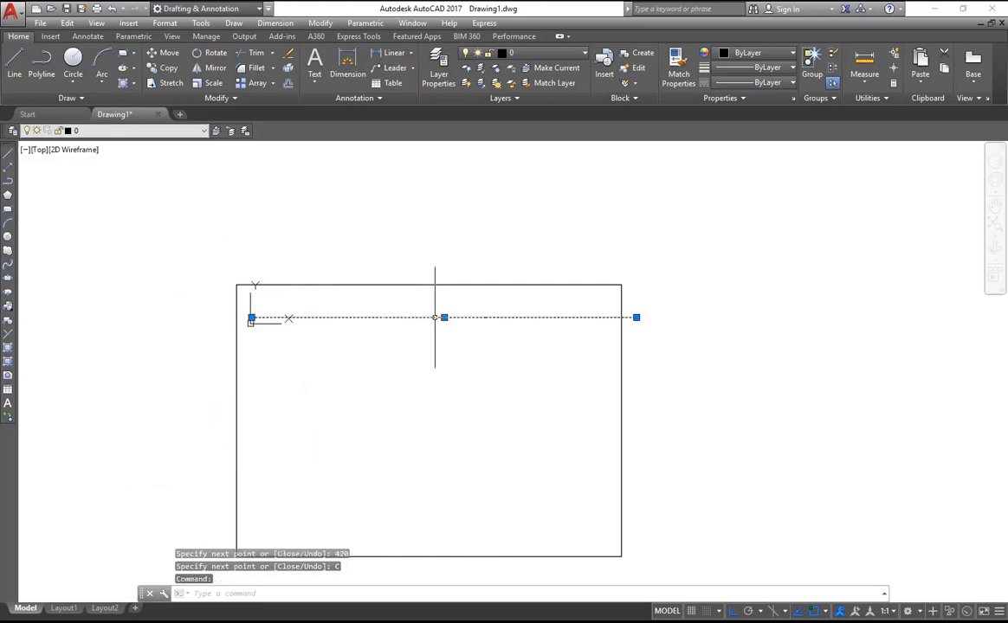
key(Delete)
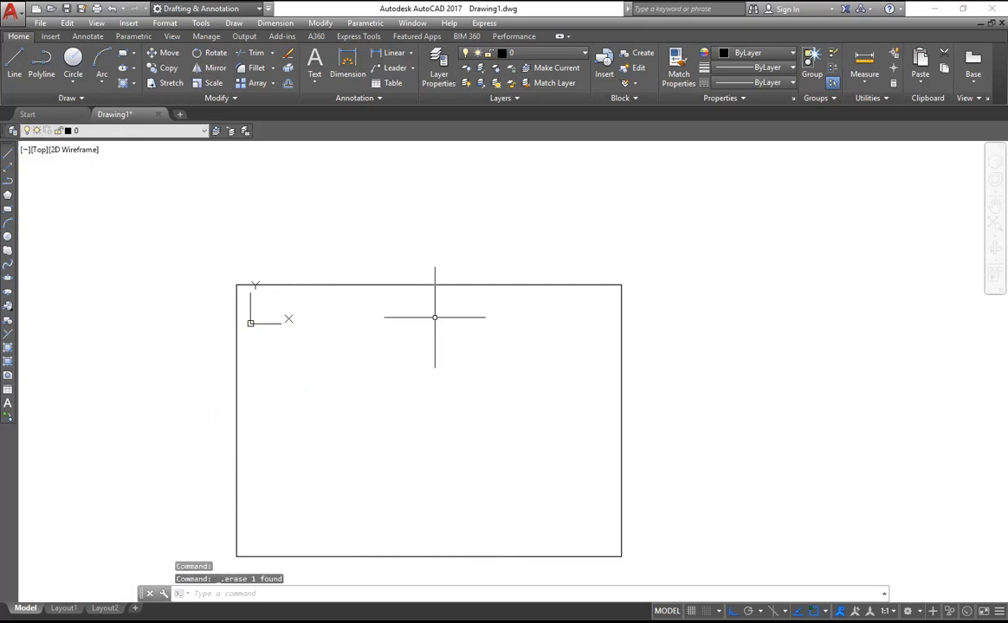
scroll(437, 359, up, 1)
right_click(438, 361)
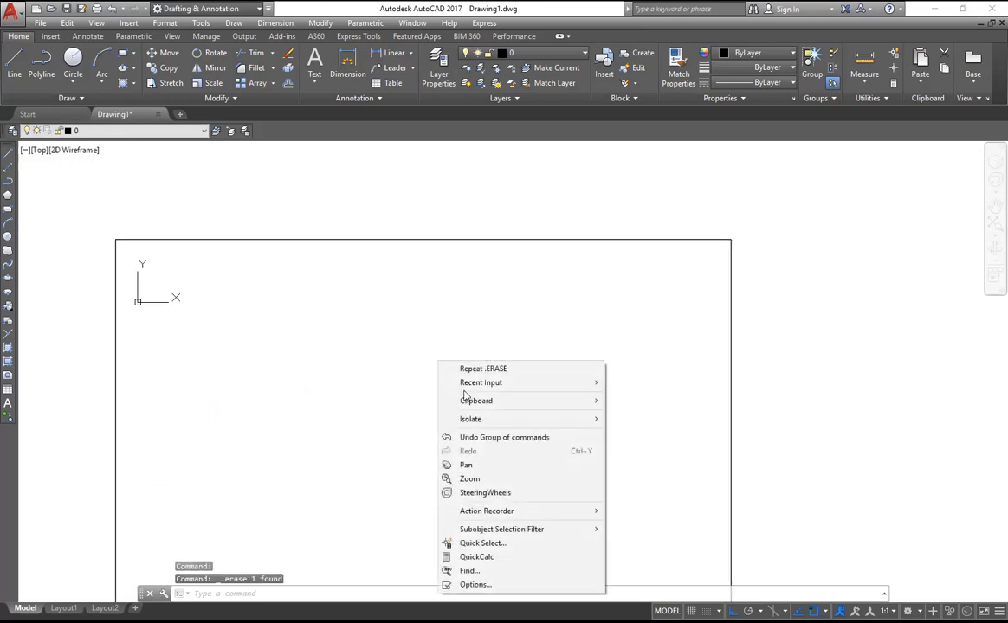
click(472, 479)
right_click(461, 368)
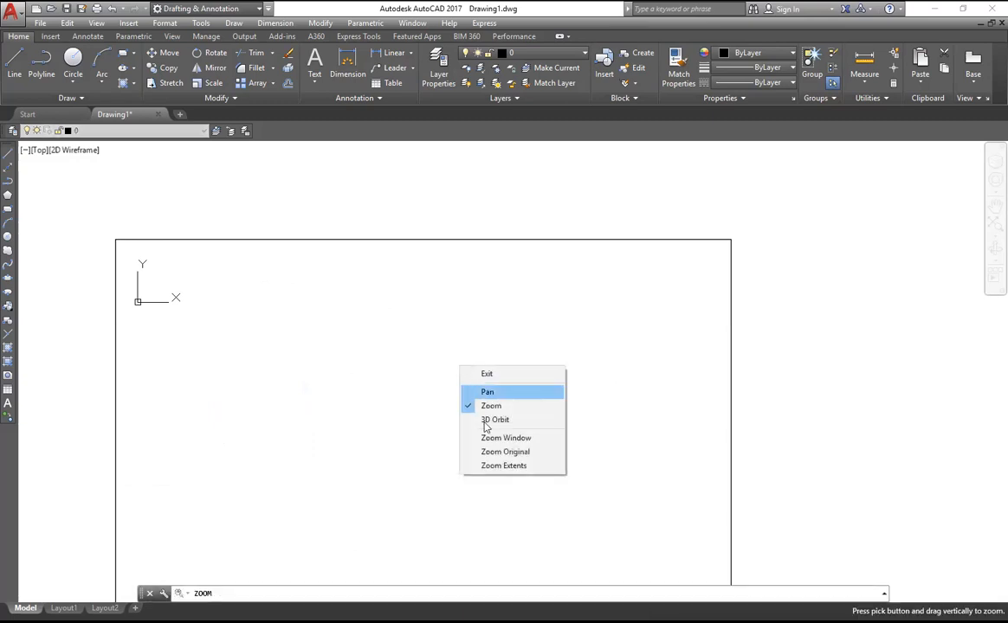
click(495, 467)
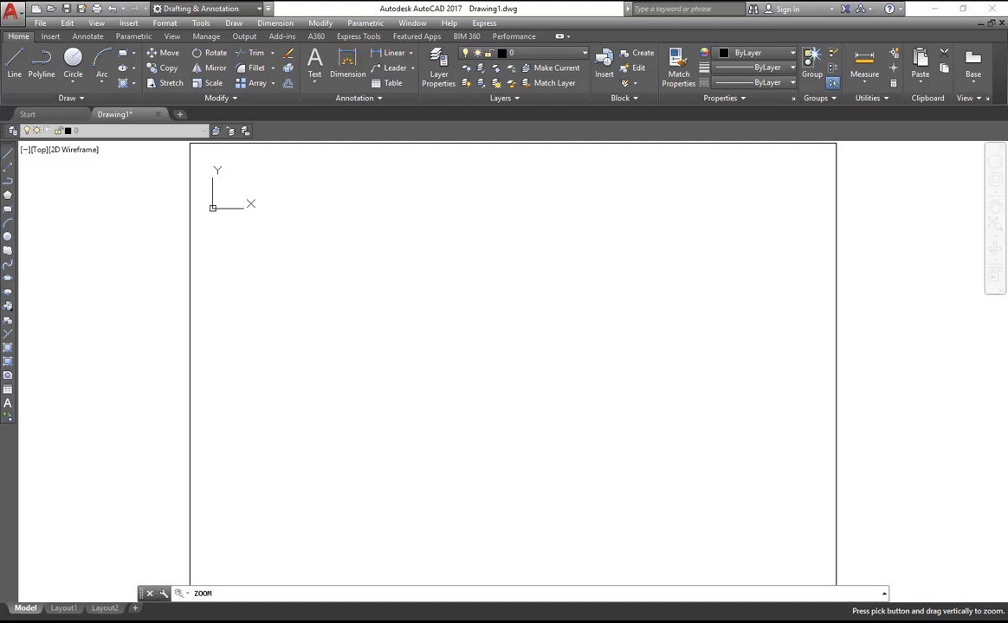
Leave the zoom mode, view the frame on the Layout1 sheet, and return to model space.
mouse_move(64, 606)
right_click(355, 309)
click(377, 315)
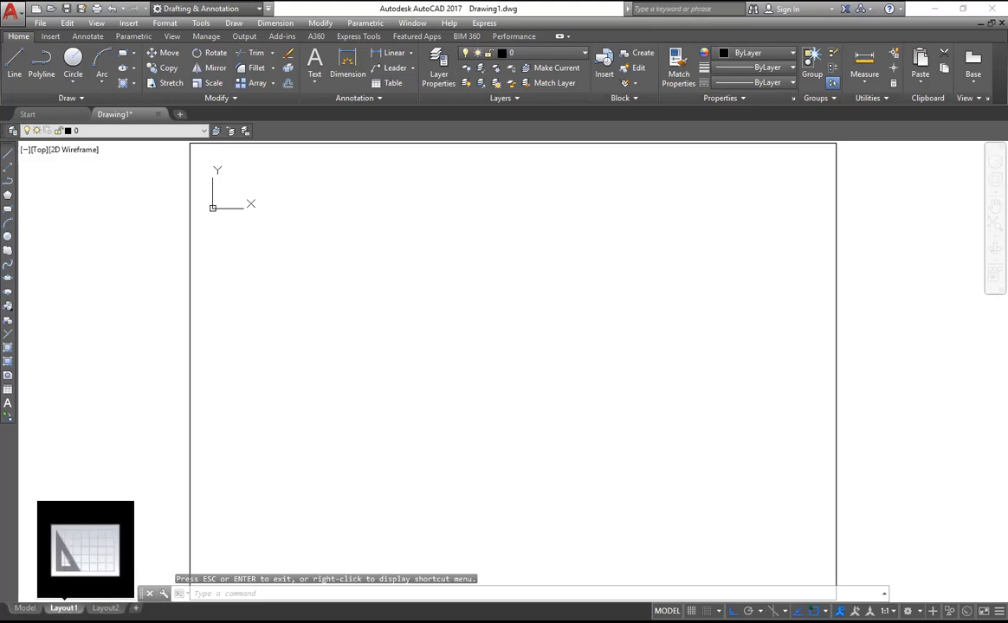
click(69, 607)
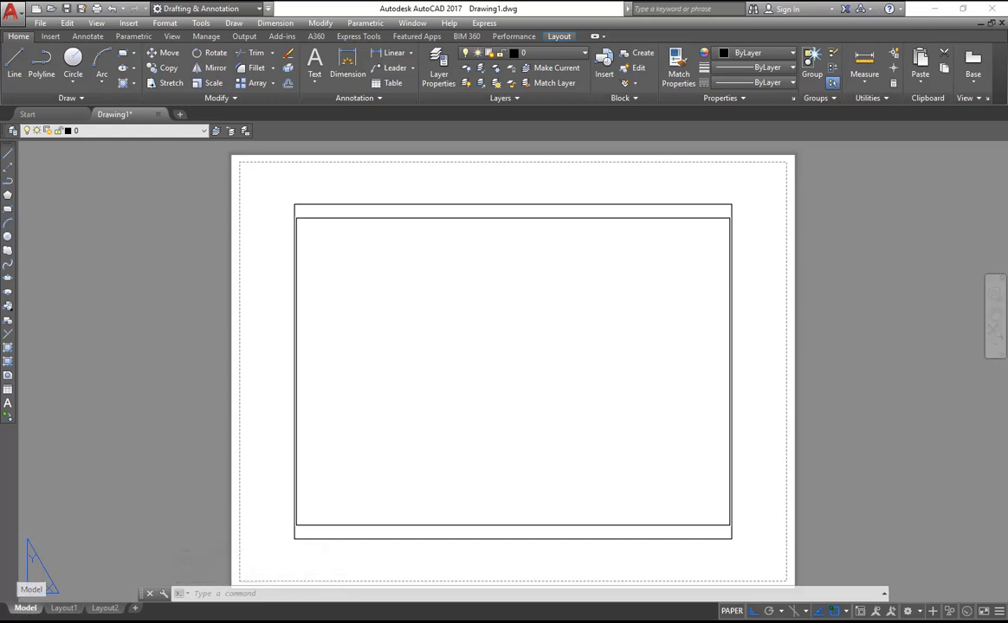
click(25, 608)
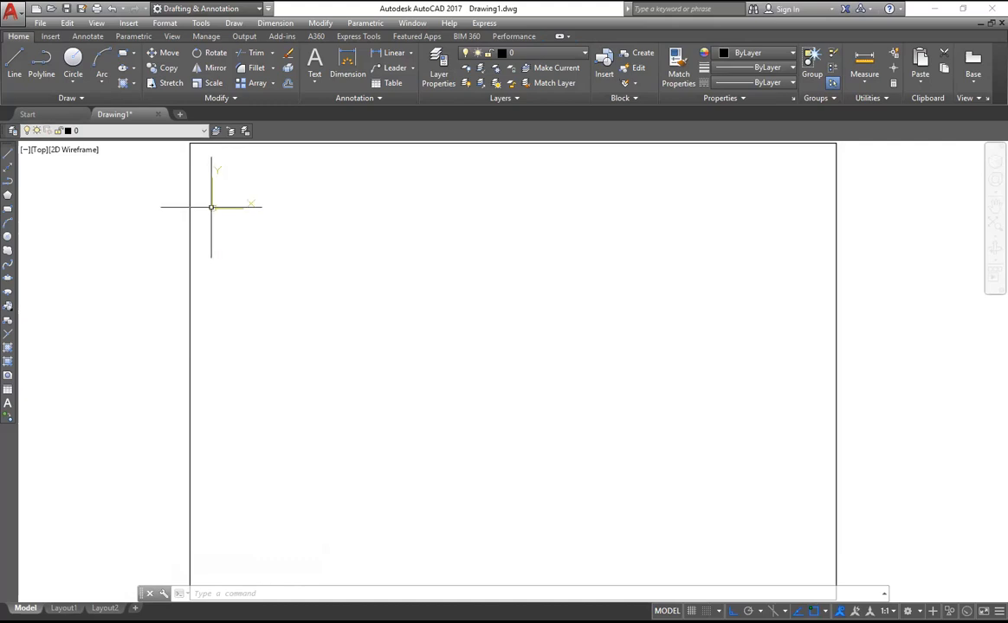
Move the UCS origin straight down to the frame's lower-left area with the new UCS Origin option.
click(200, 23)
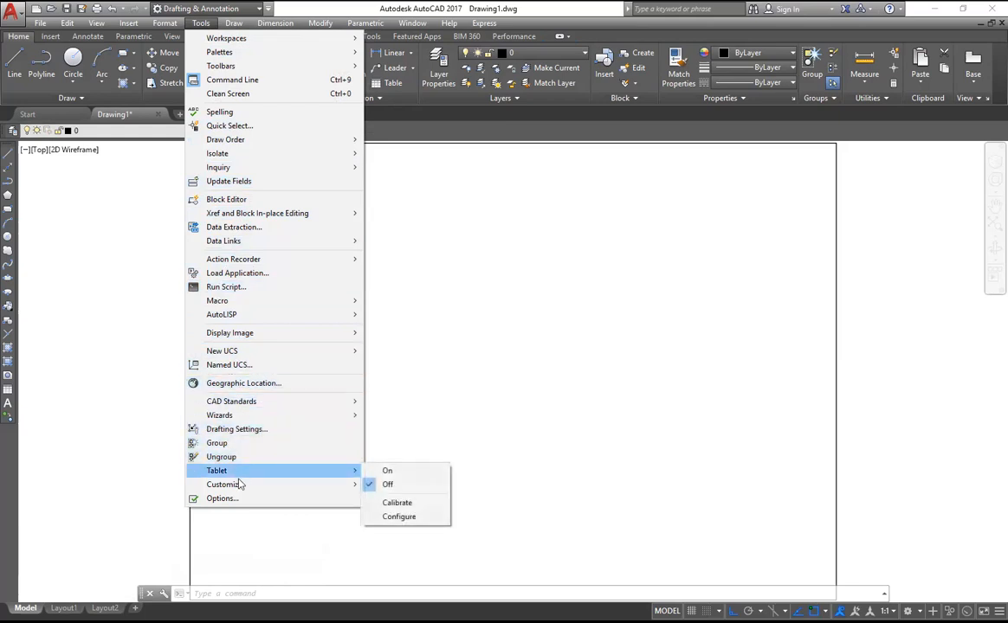
mouse_move(252, 350)
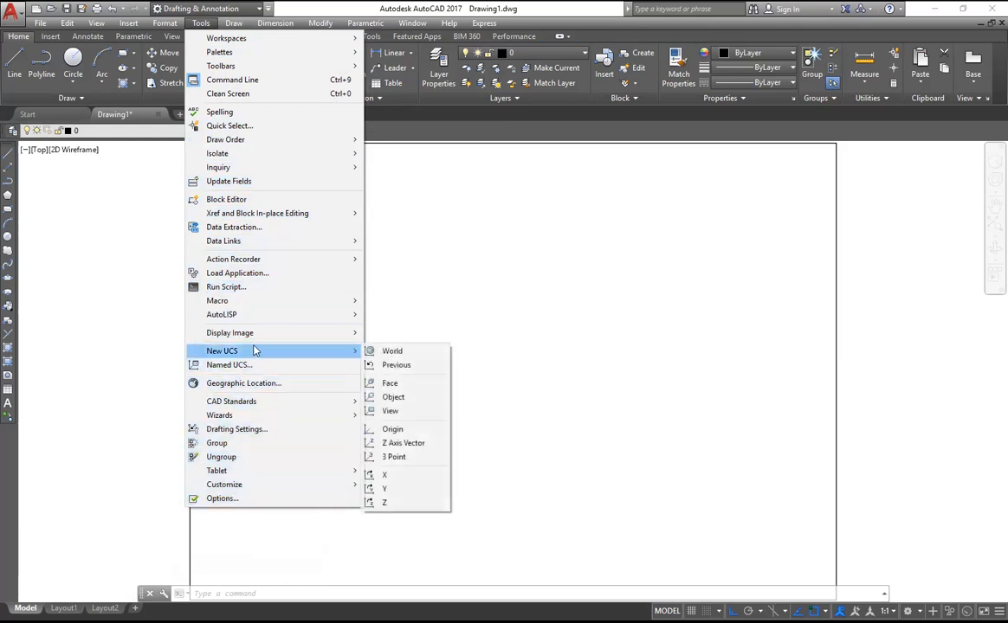
click(395, 432)
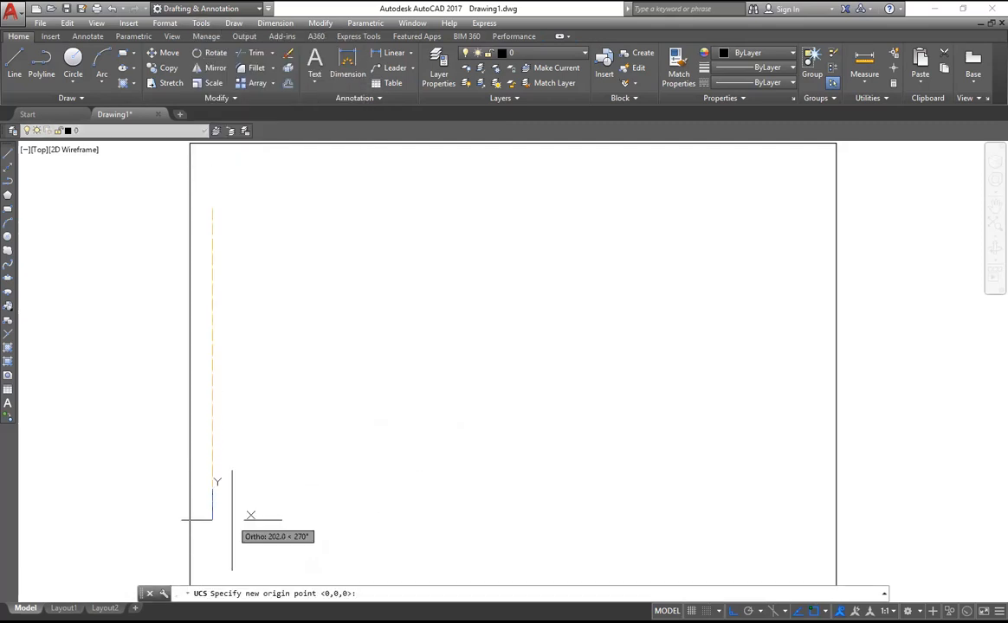
scroll(290, 528, down, 2)
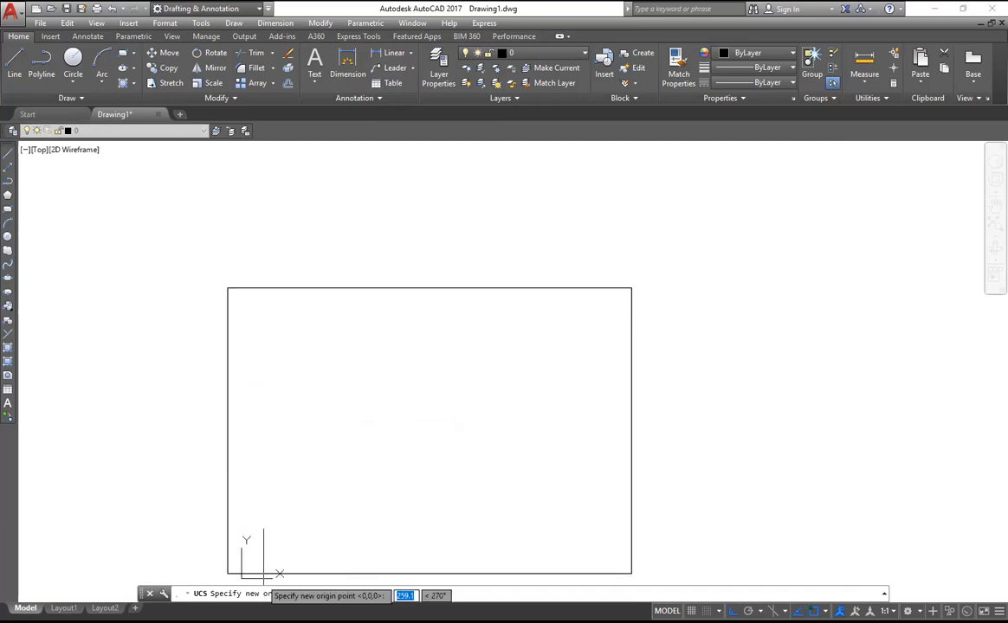
click(189, 576)
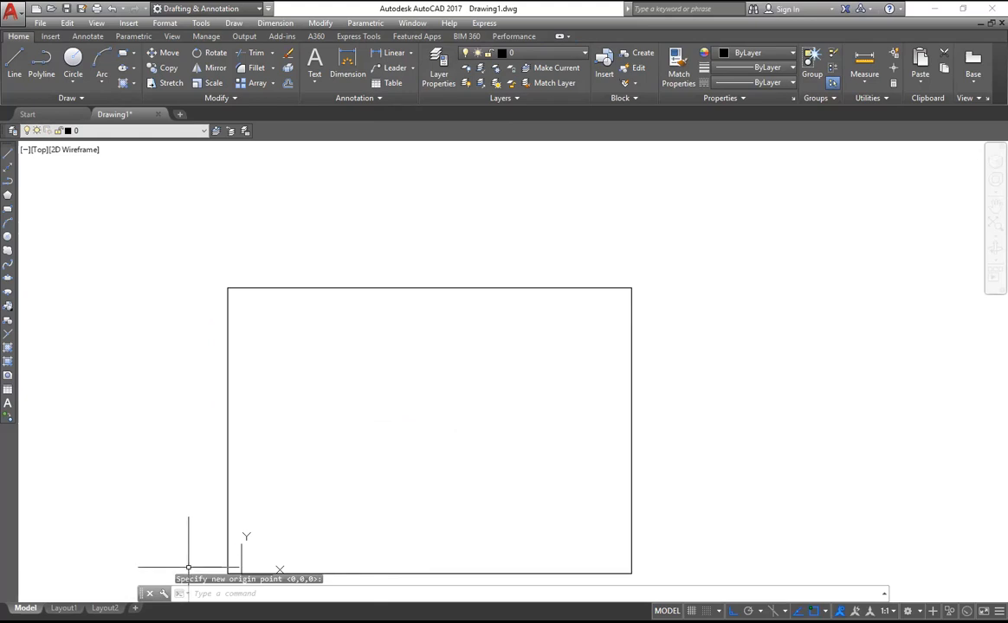
key(Return)
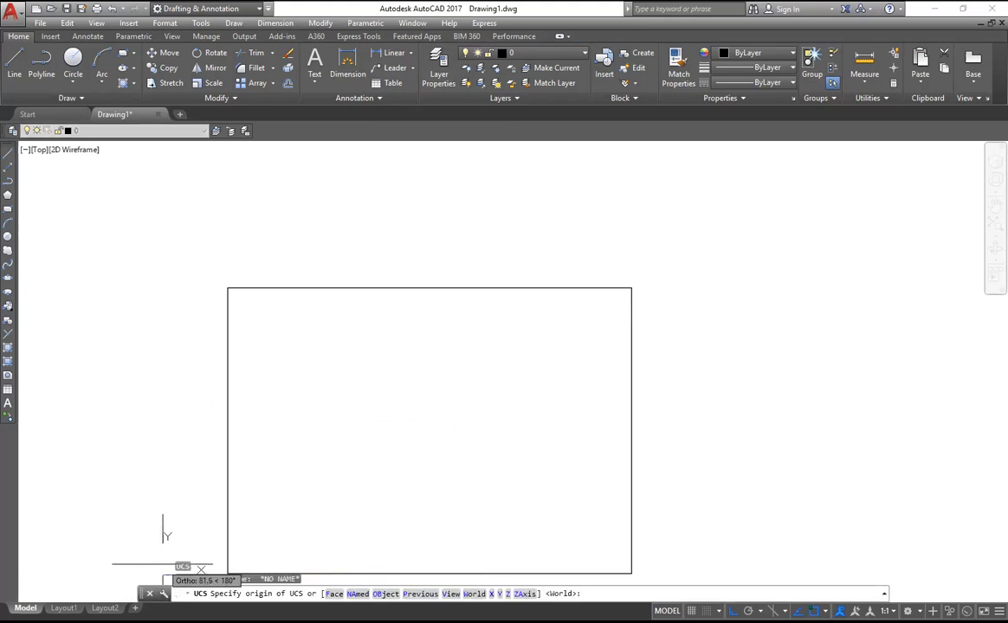
click(163, 565)
scroll(341, 469, up, 2)
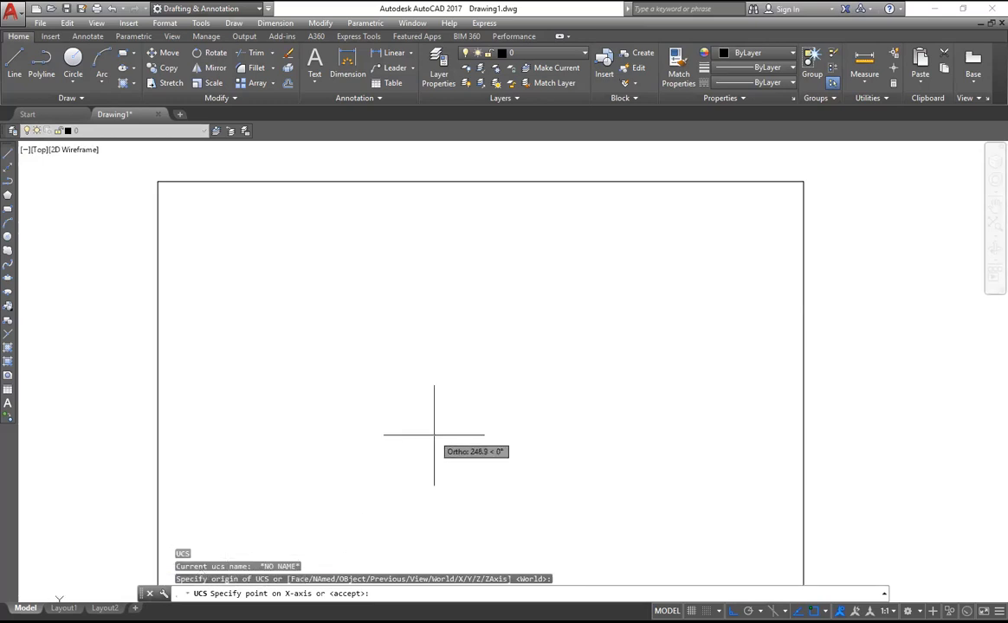
key(Escape)
scroll(439, 419, down, 2)
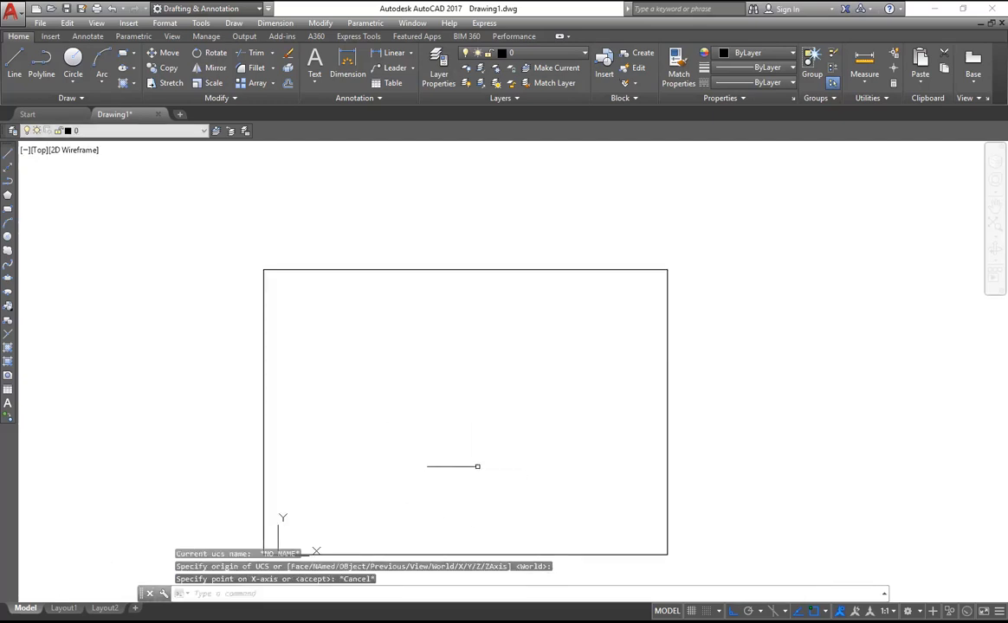
Zoom the drawing to its extents and leave the zoom mode.
right_click(479, 411)
click(507, 297)
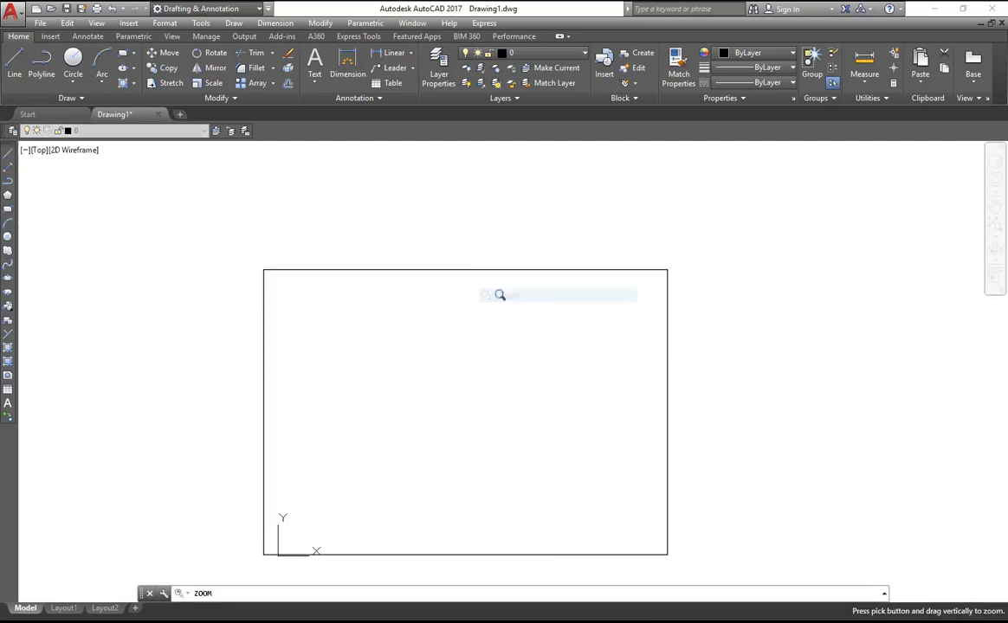
right_click(503, 296)
click(545, 400)
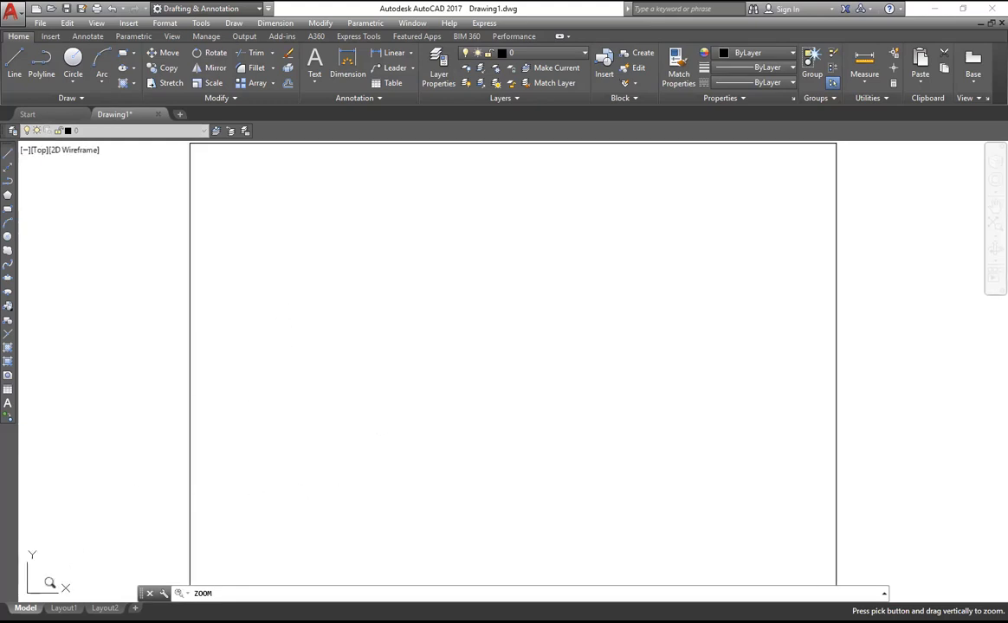
right_click(307, 316)
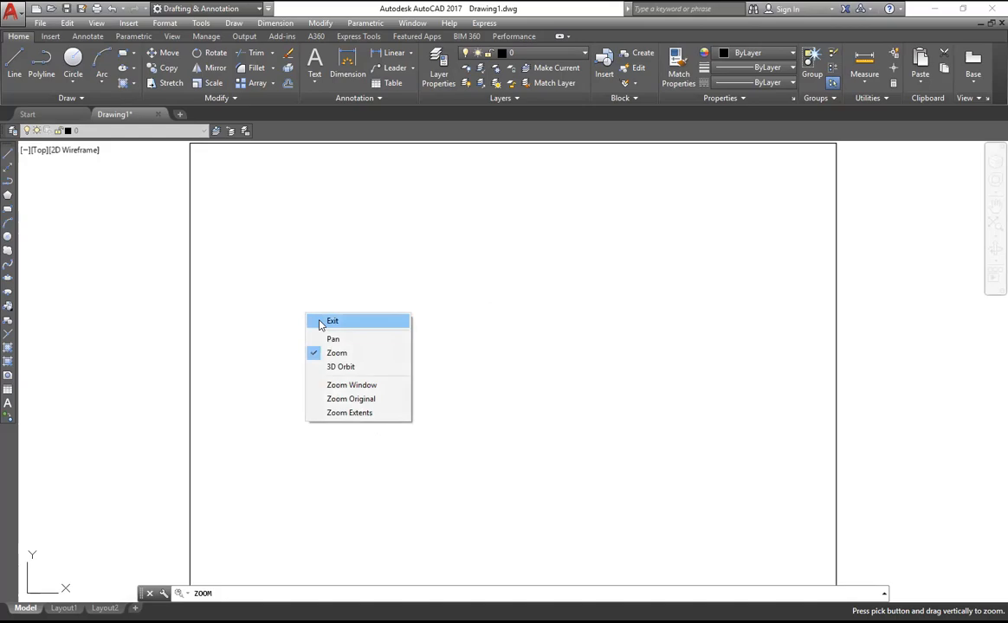
click(320, 322)
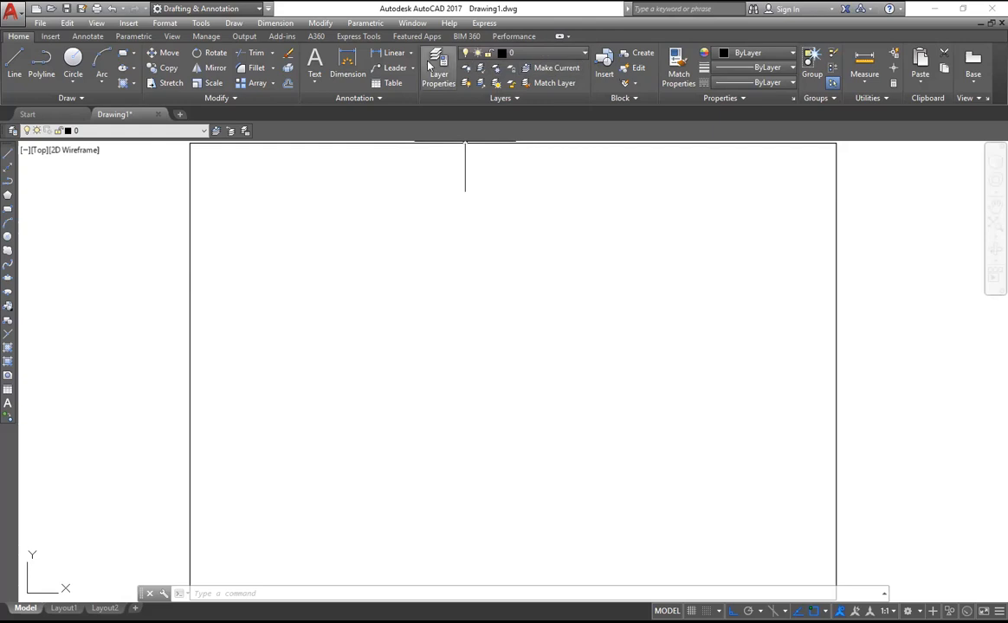
Check the drawing's layer list, then add a new layer with its default name in the layer manager.
click(585, 54)
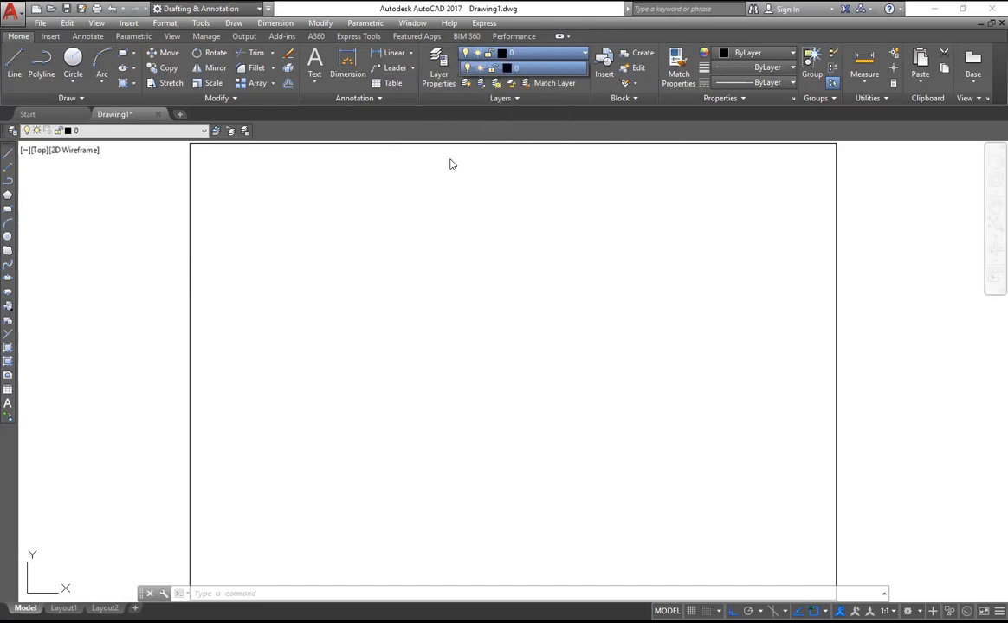
click(429, 199)
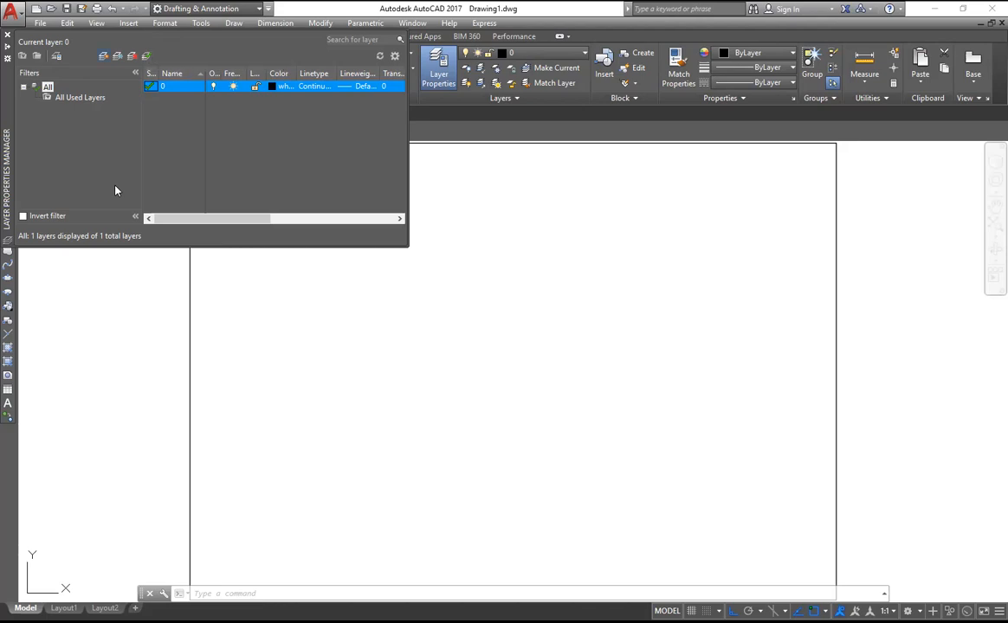
key(alt+n)
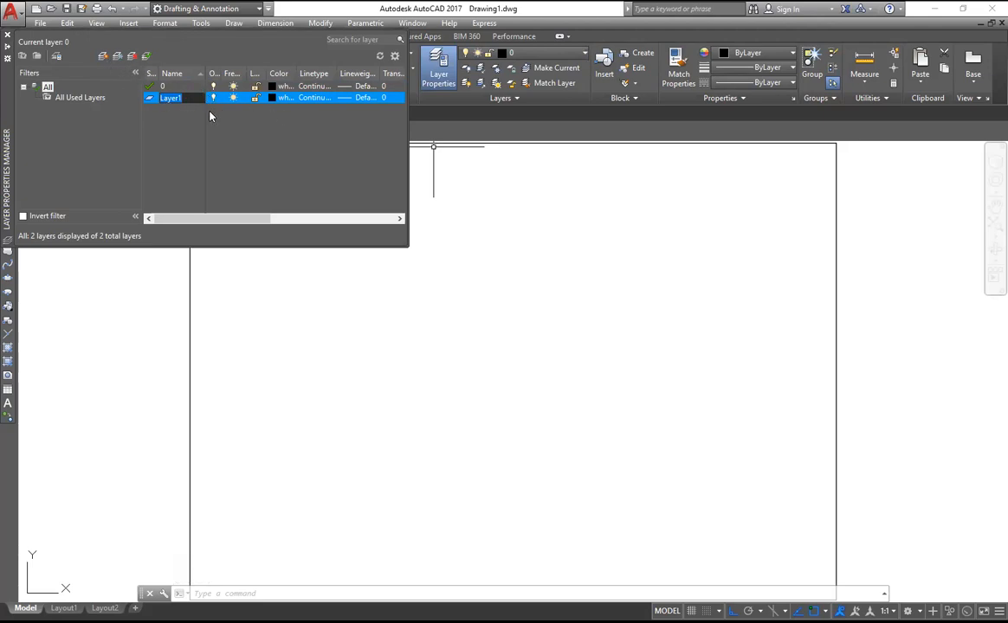
Add another layer named Constructn and give it red index color 10.
click(103, 56)
key(BackSpace)
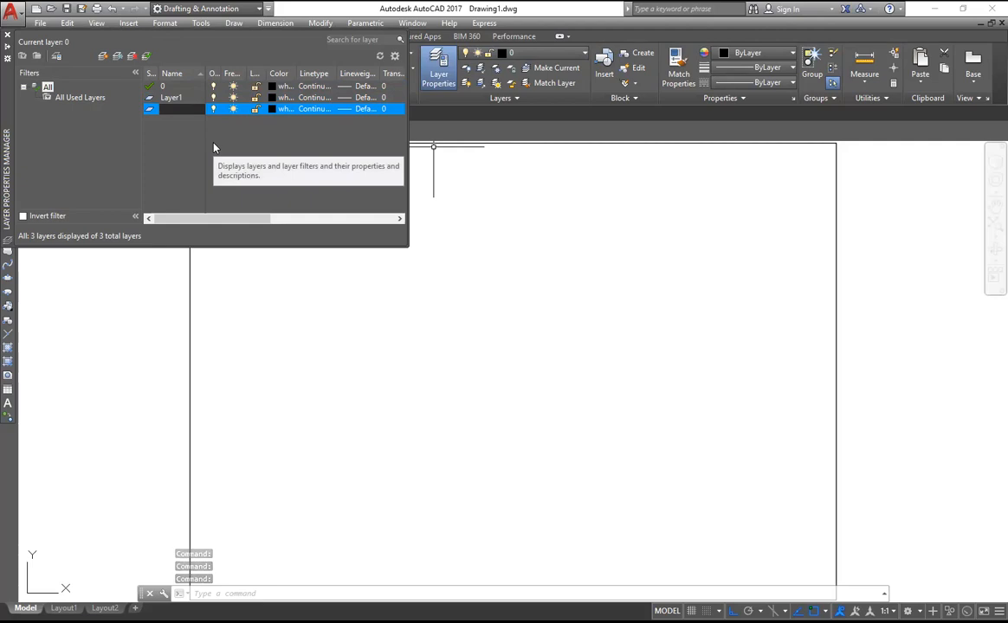
text(Constructn)
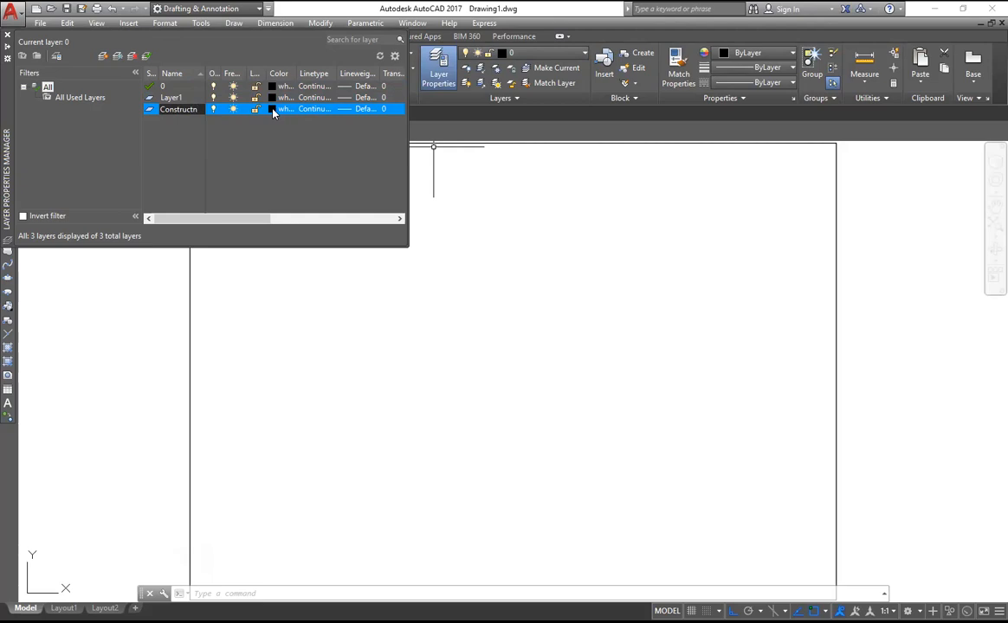
click(273, 110)
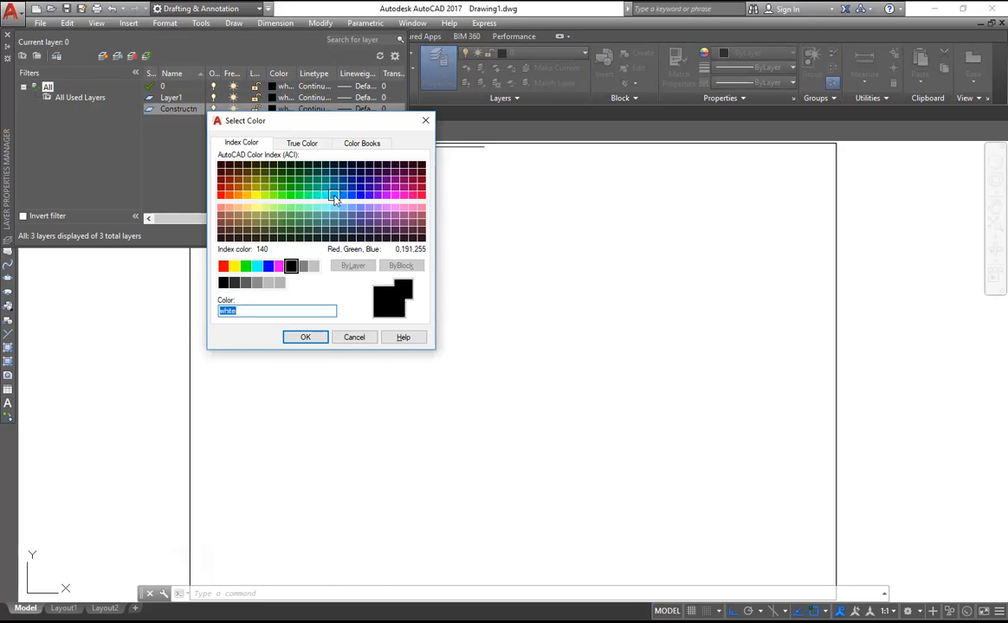
click(222, 195)
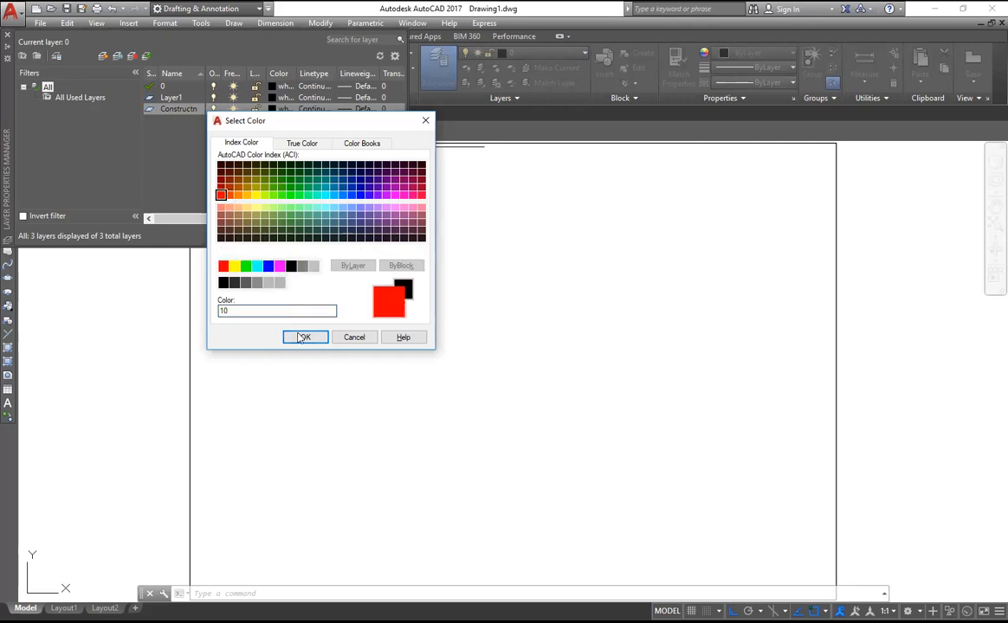
key(Return)
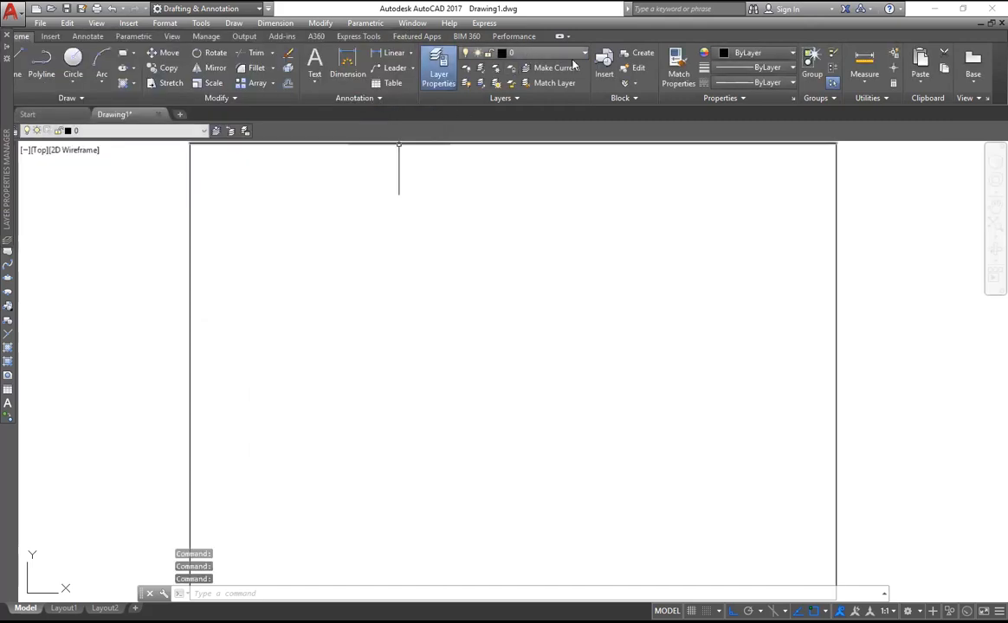
Add a layer named Dimension and set its color to blue, index 170.
click(440, 66)
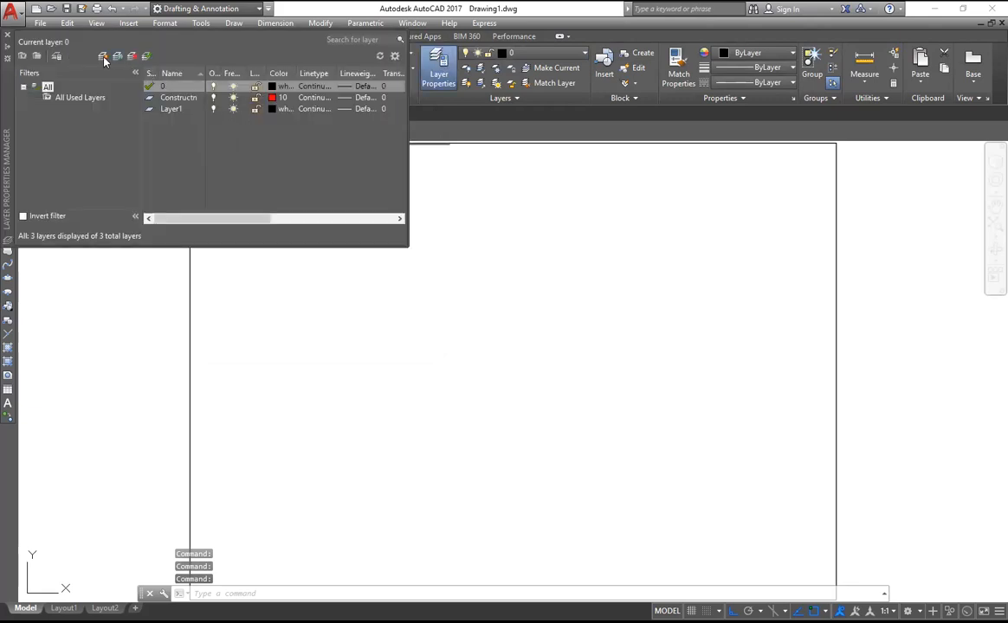
click(103, 56)
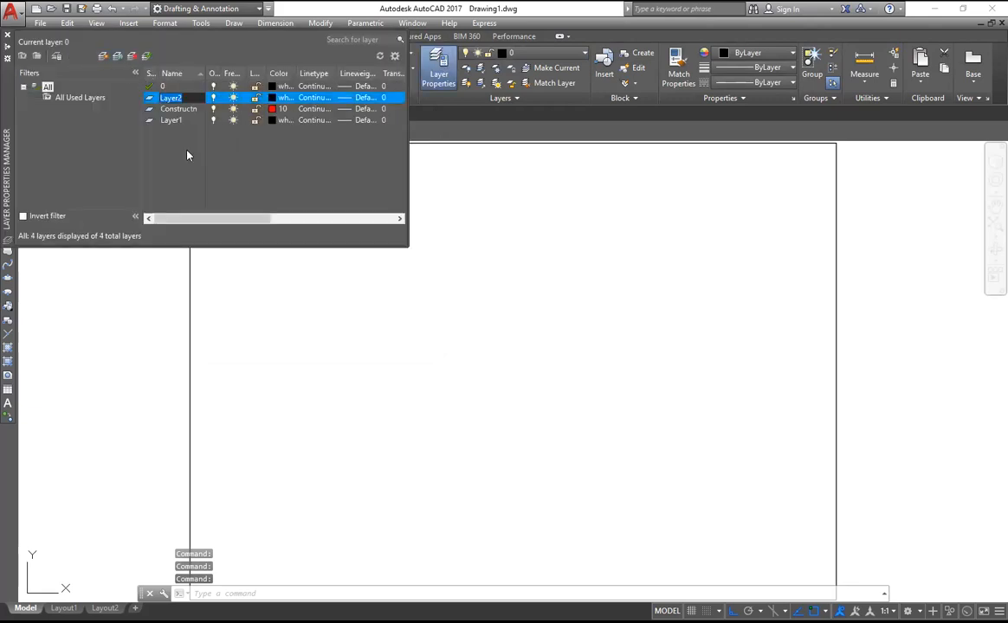
text(Dimension)
key(Return)
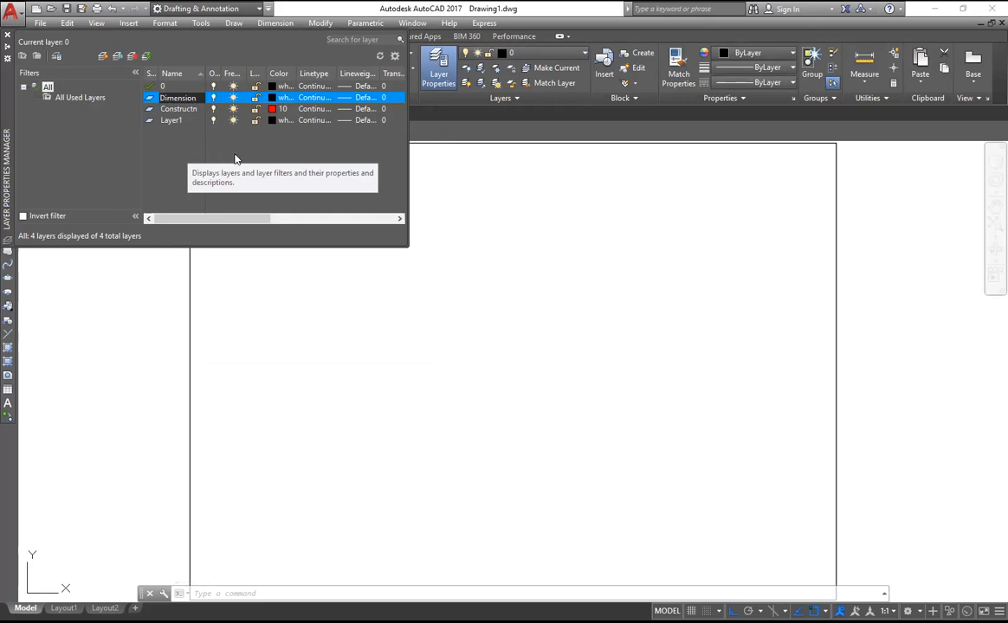
click(273, 96)
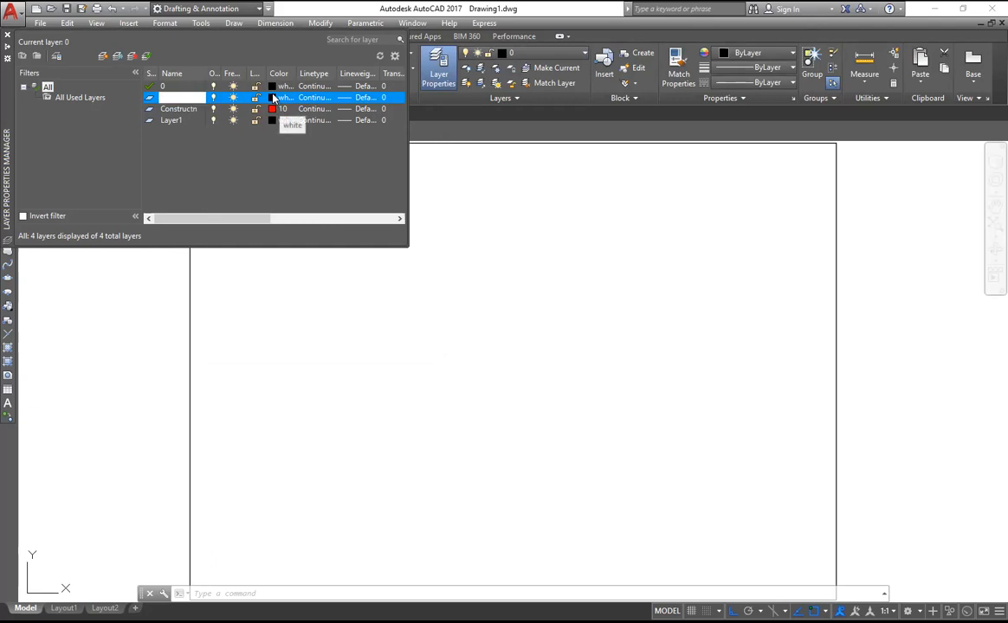
click(273, 98)
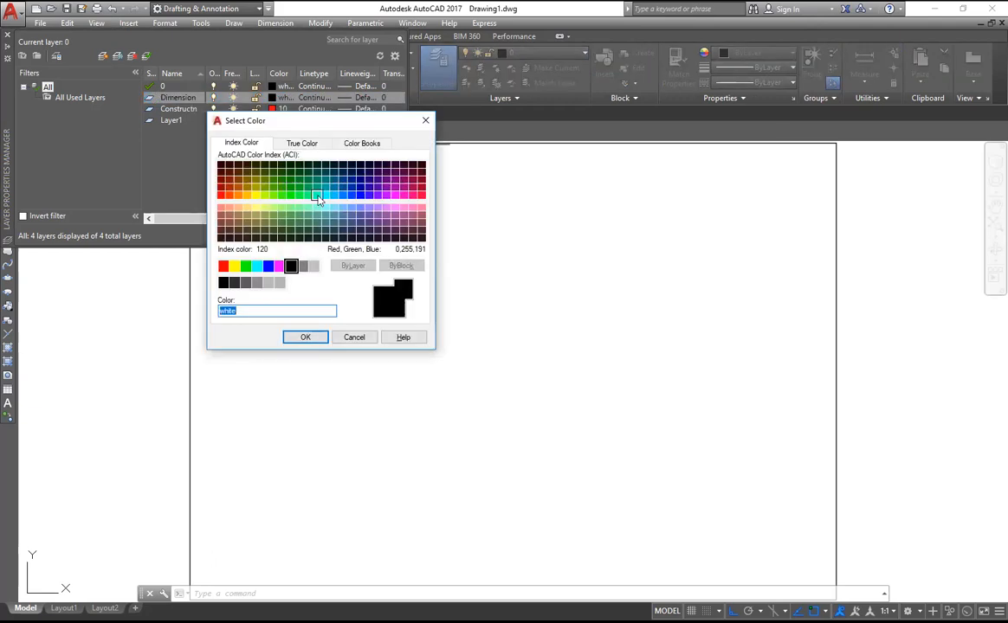
click(362, 195)
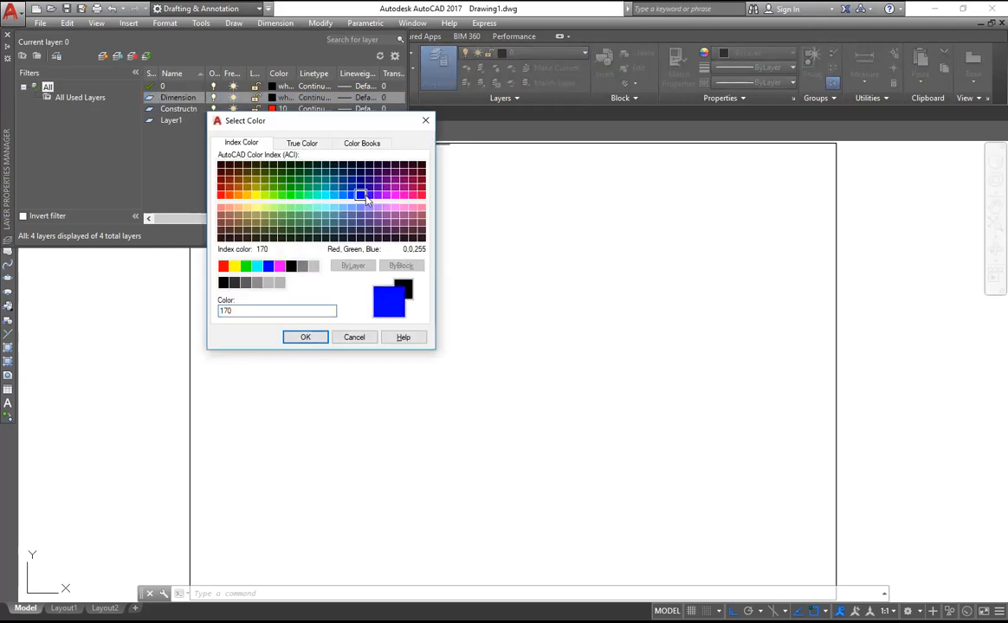
click(294, 340)
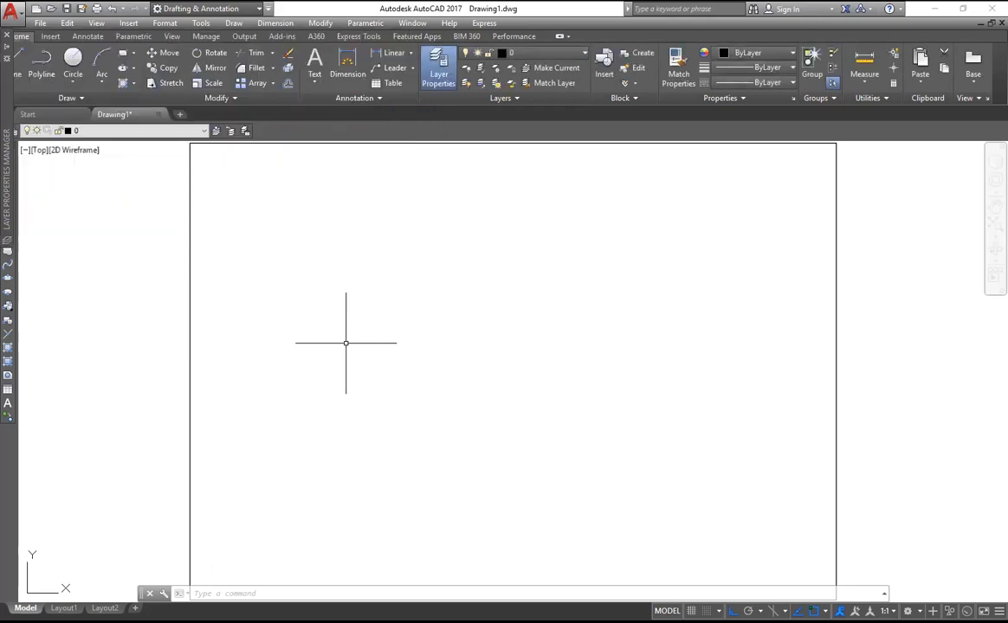
click(582, 54)
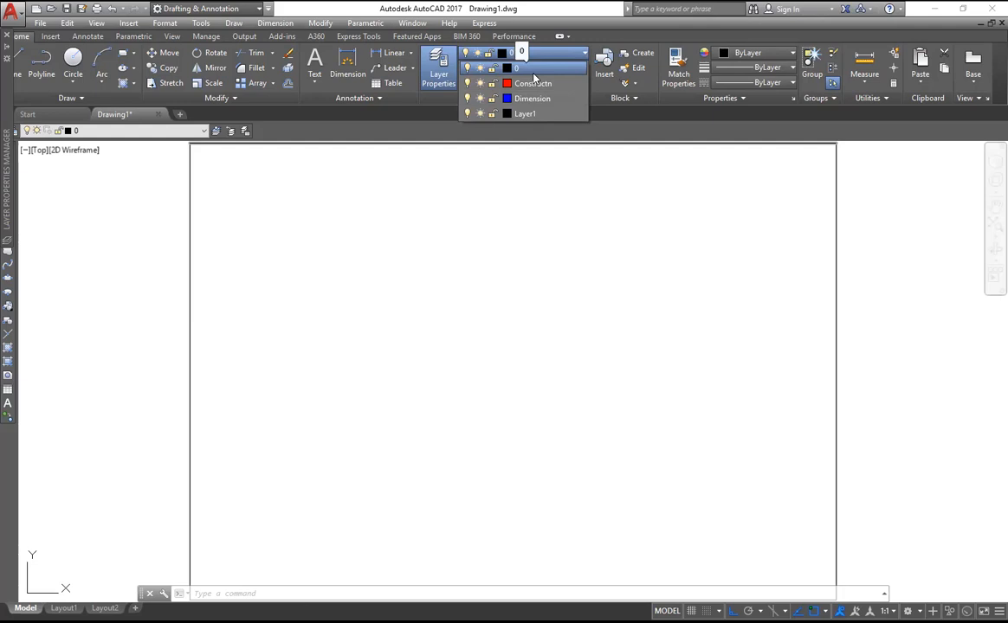
click(508, 114)
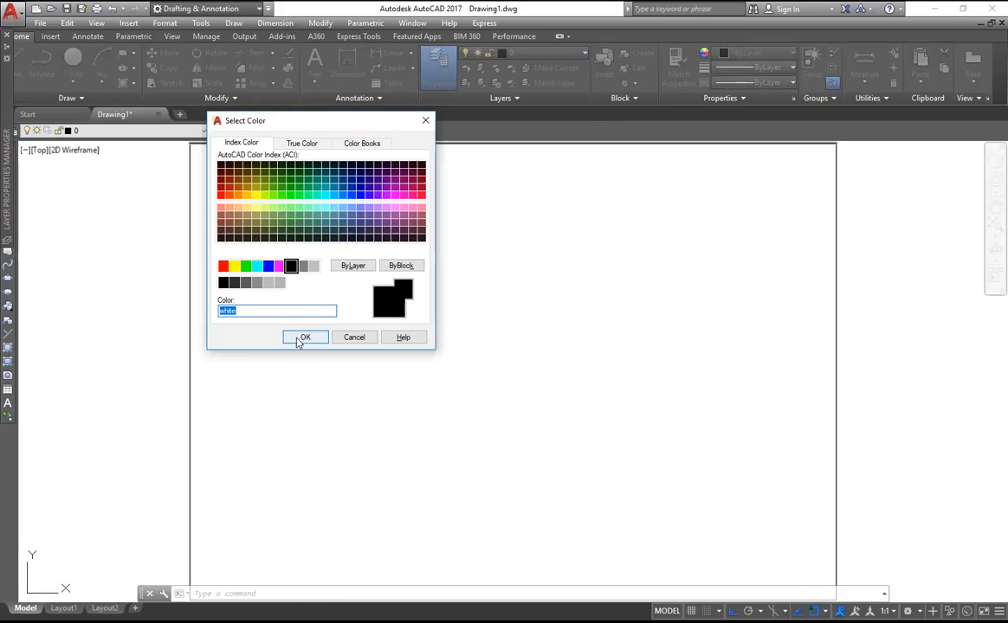
click(428, 121)
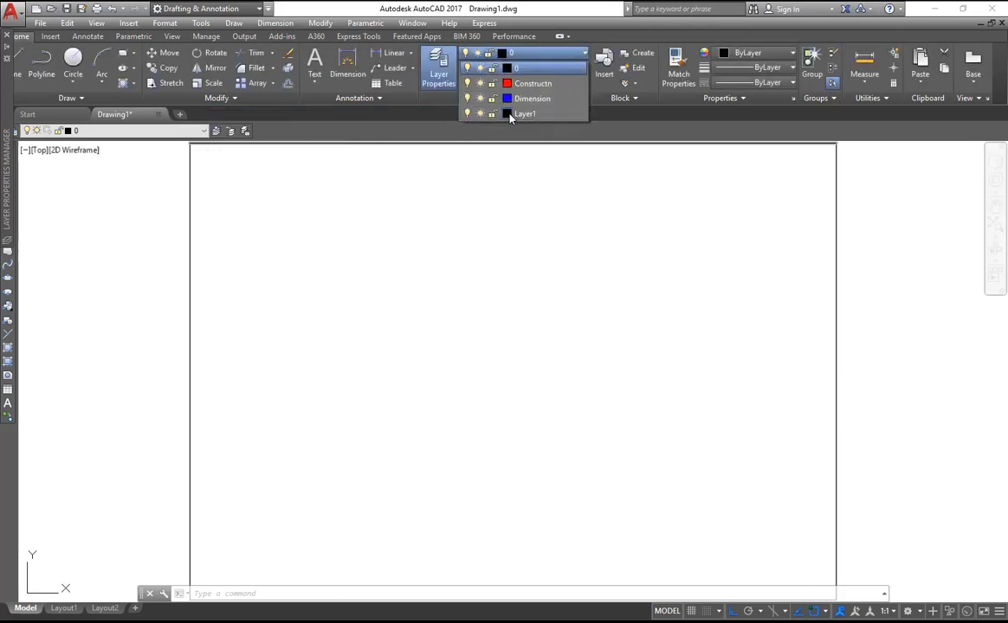
click(508, 114)
click(425, 122)
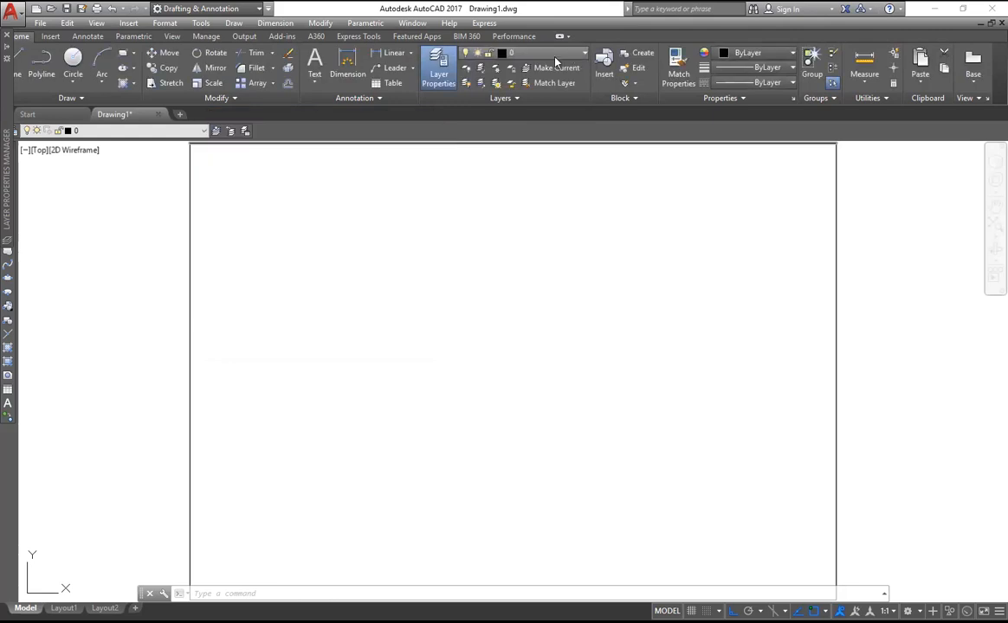
Make Layer1 the current layer and close the Layer Properties Manager.
click(585, 54)
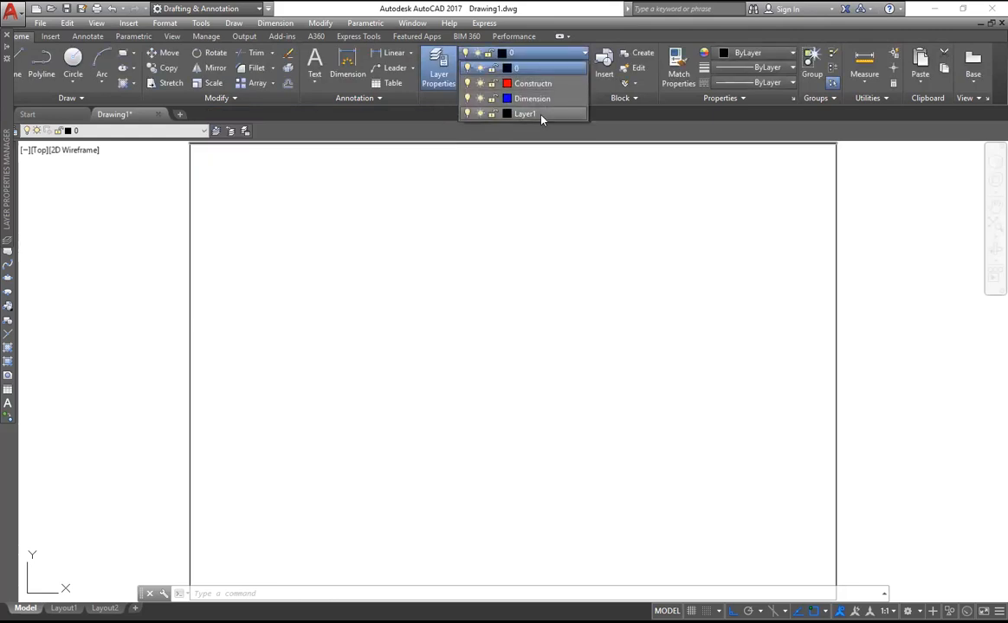
click(539, 113)
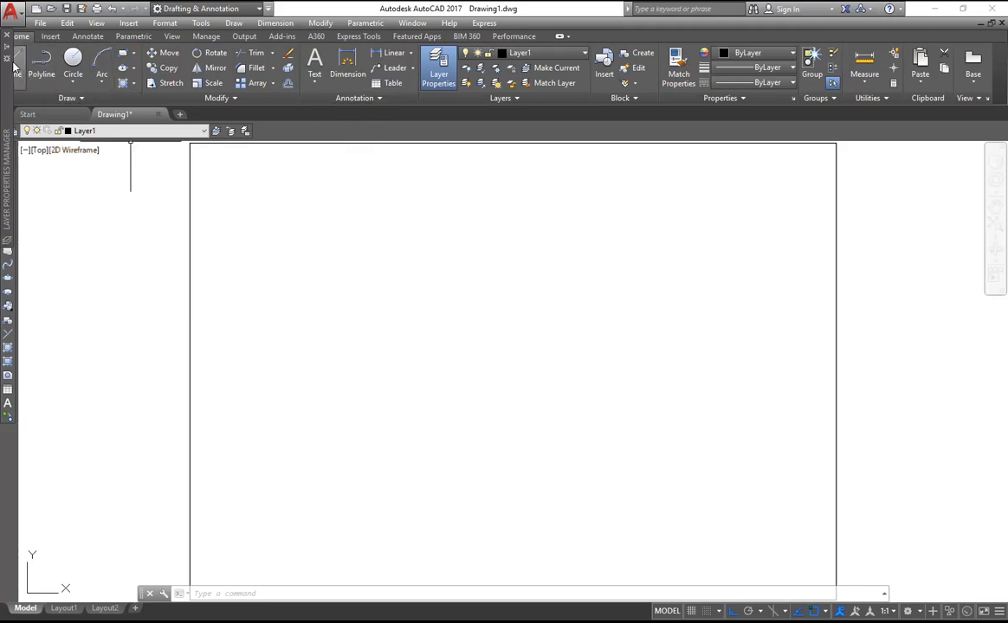
mouse_move(9, 61)
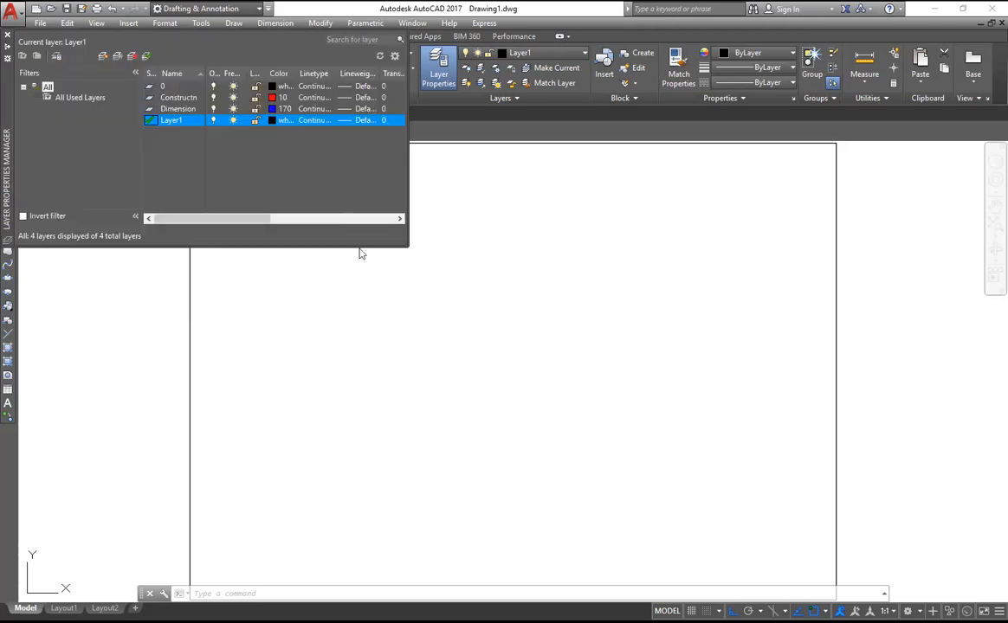
click(7, 34)
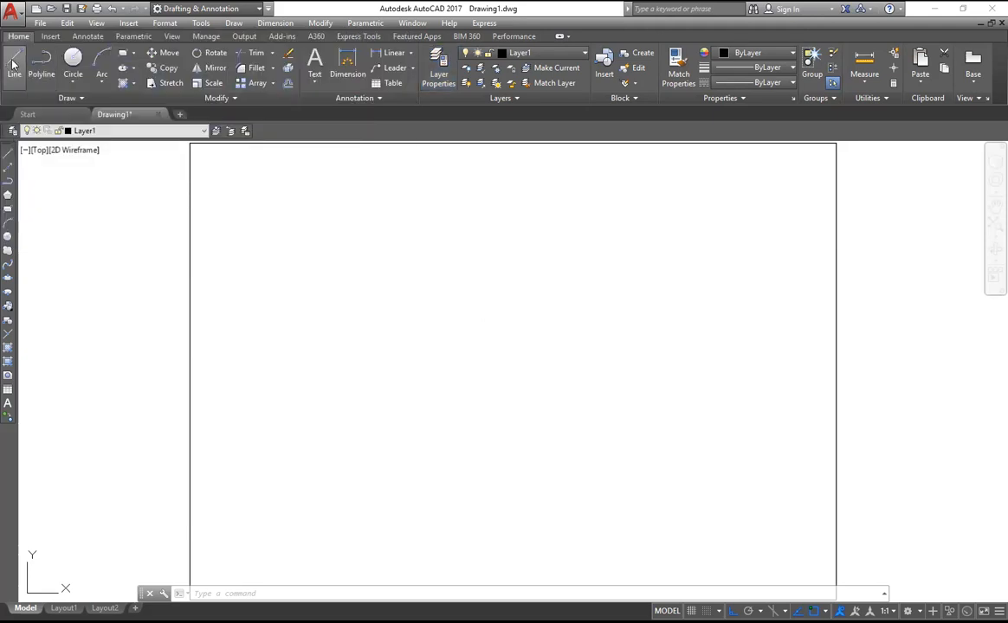
Draw a line from a point in the frame's lower right area, 100 straight up and 200 horizontally to the left.
click(14, 64)
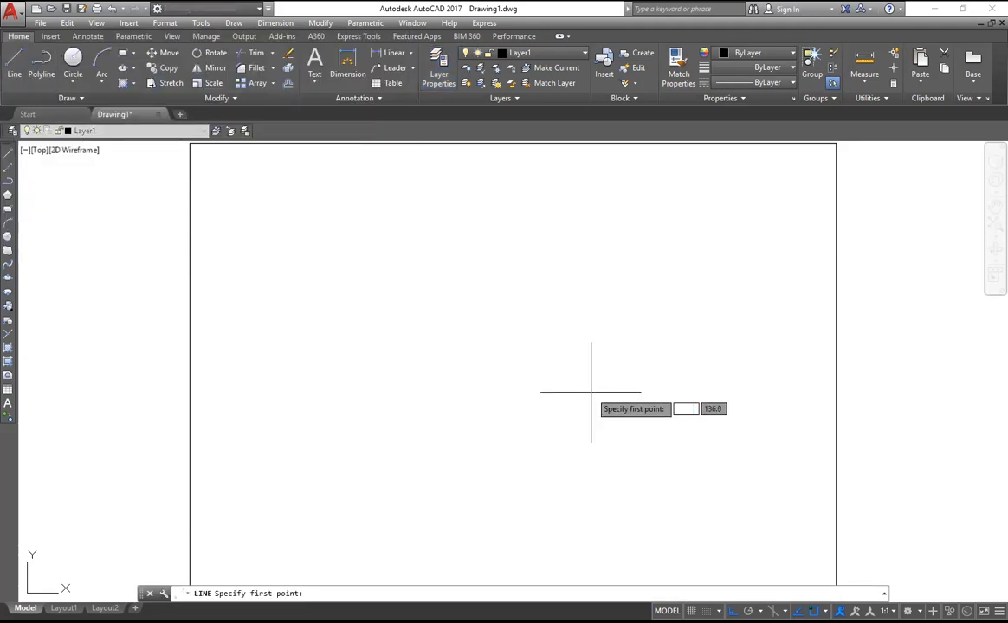
click(701, 432)
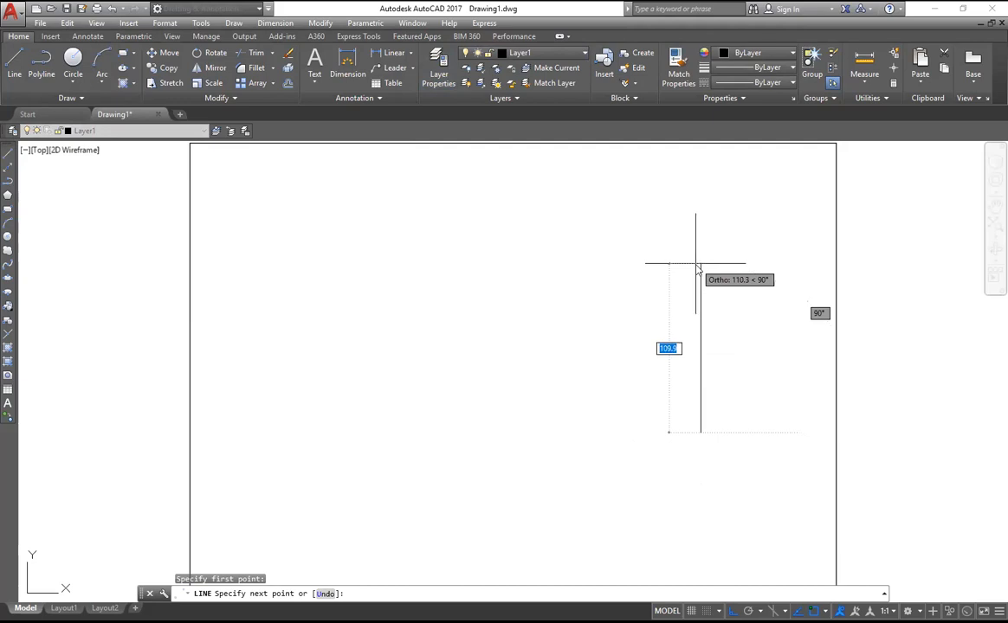
text(50)
key(BackSpace)
key(BackSpace)
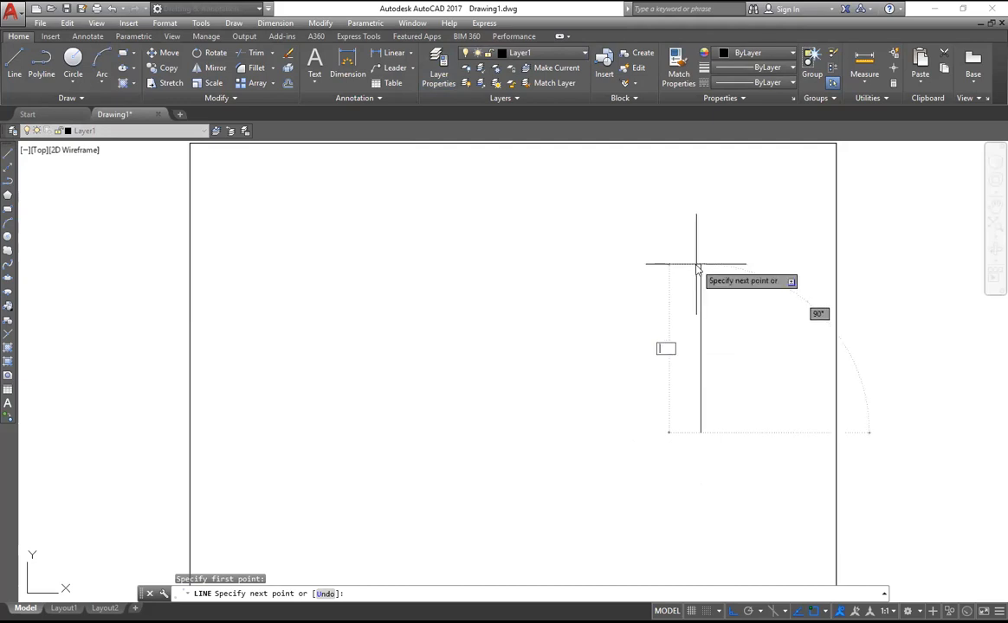
text(100)
key(Return)
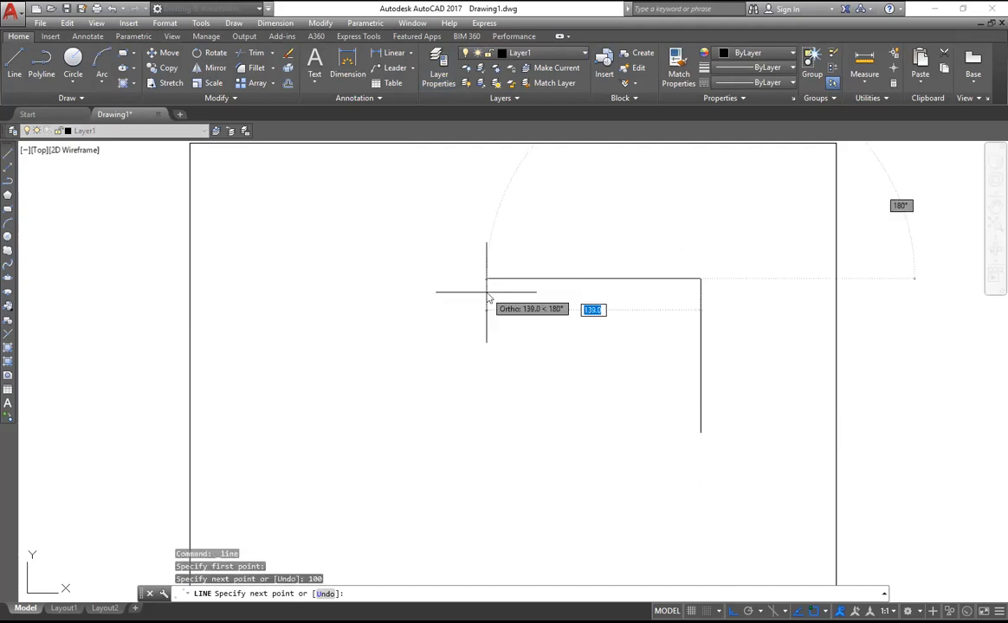
text(200)
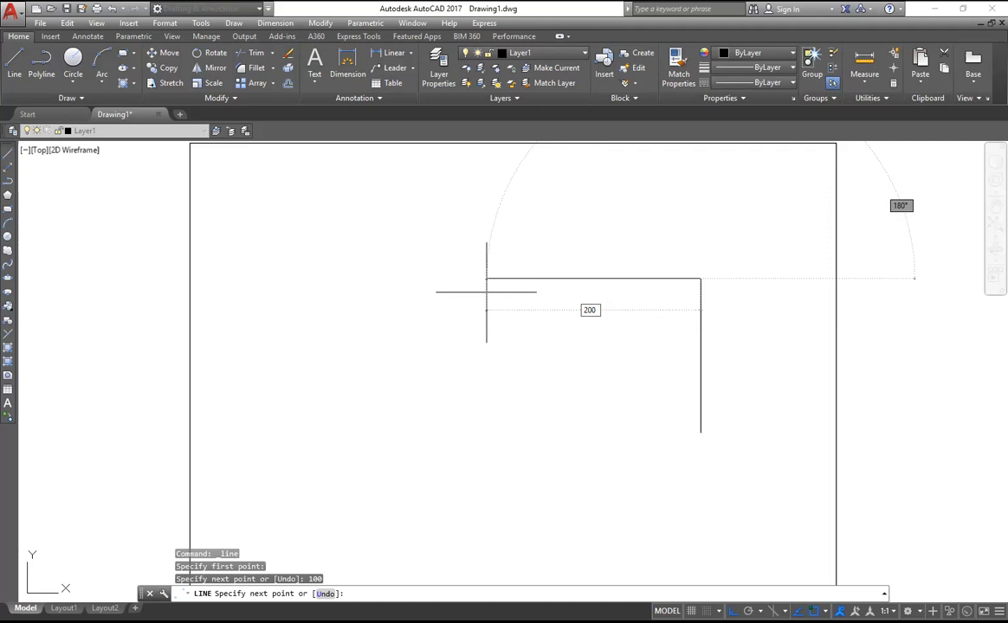
key(Return)
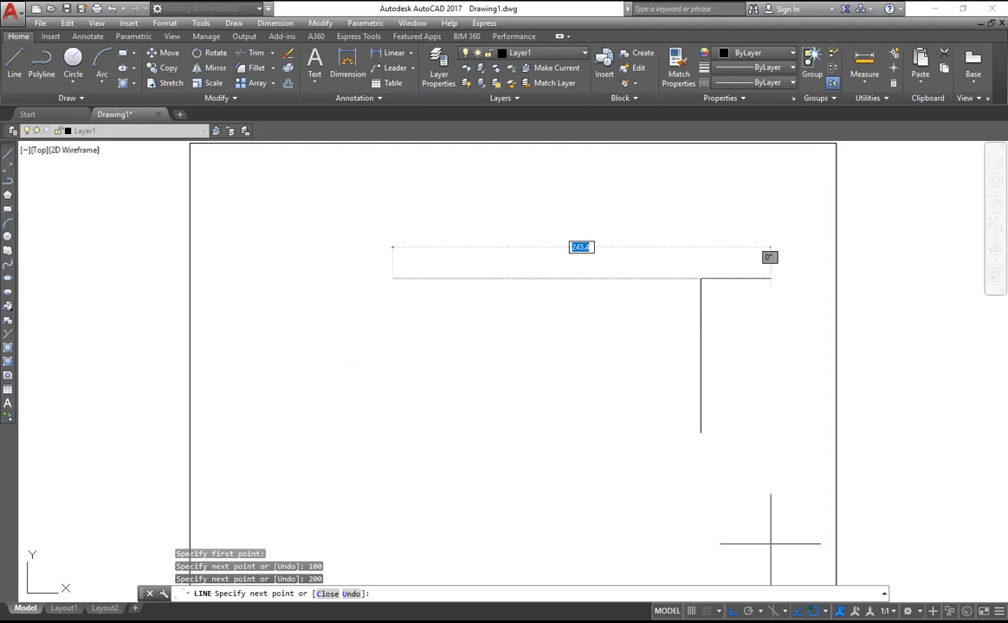
Turn Ortho off and continue the line down to the left with a 100 long segment at 150°.
click(798, 611)
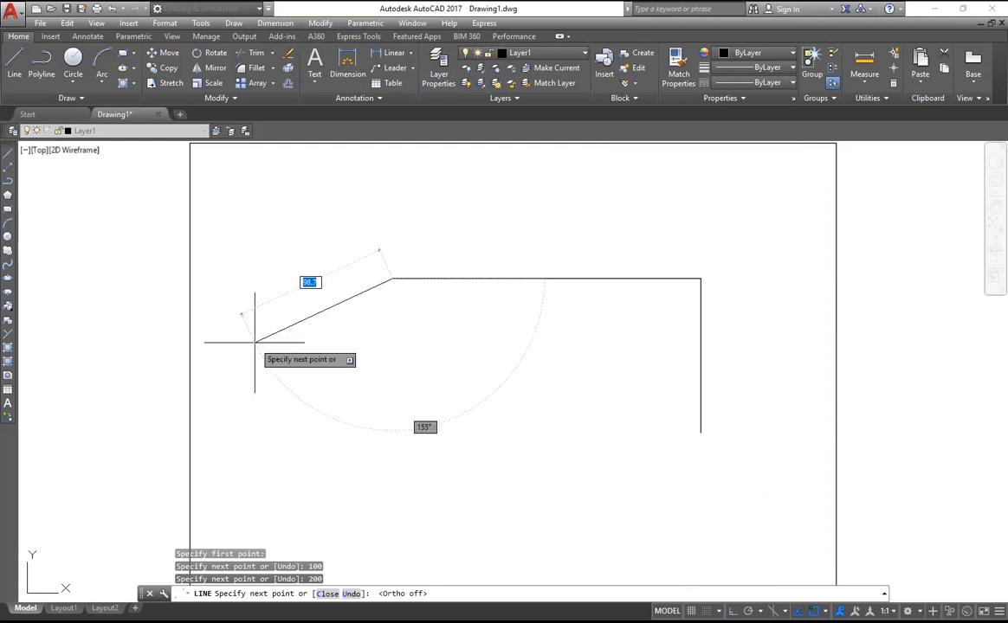
text(100)
key(Tab)
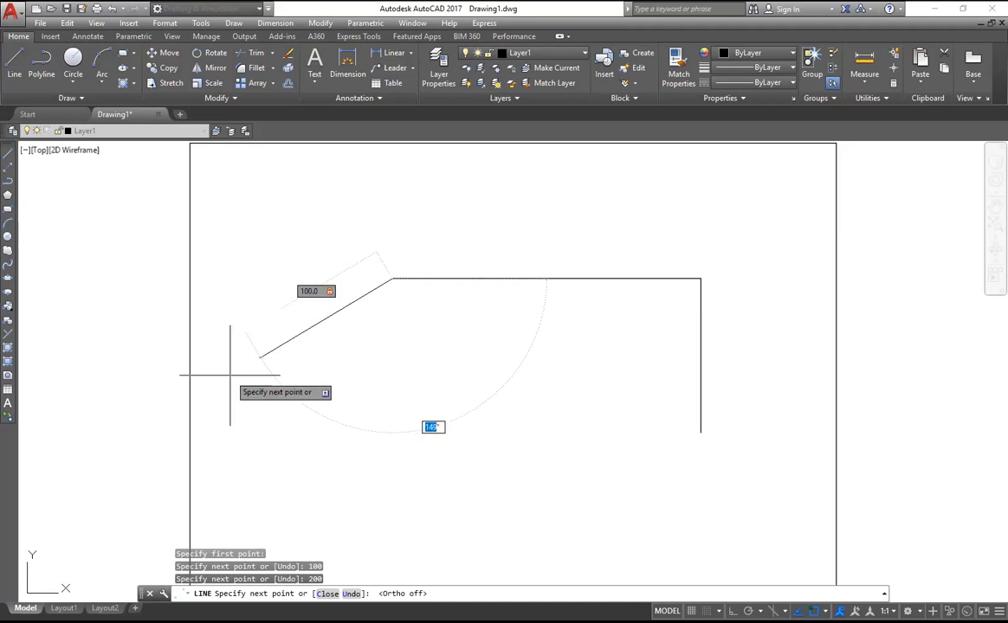
text(150)
key(Return)
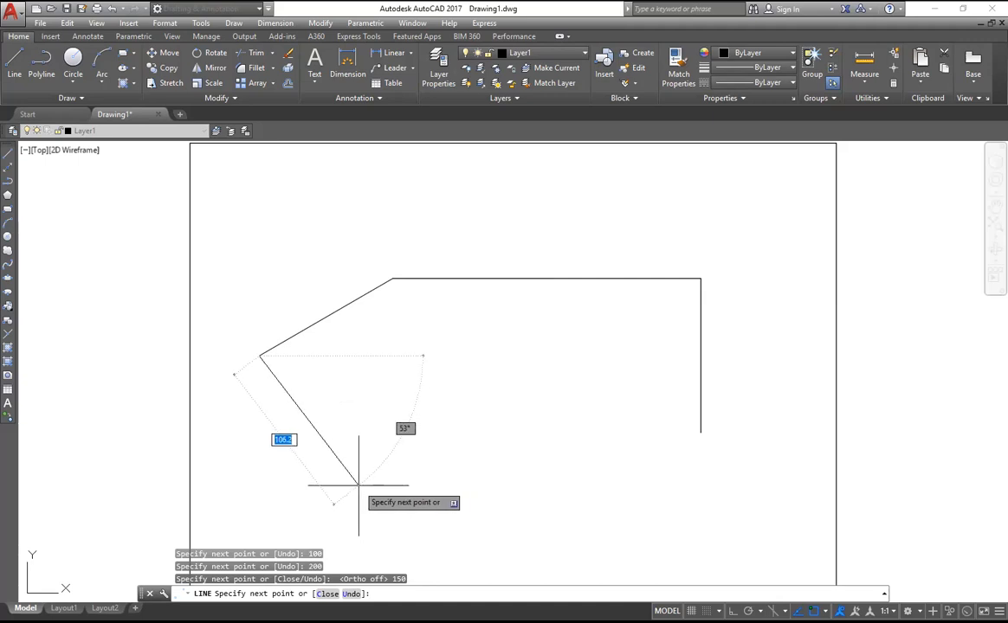
Add a 100 long segment at 60° running down to the right, and end the line.
text(100)
key(Tab)
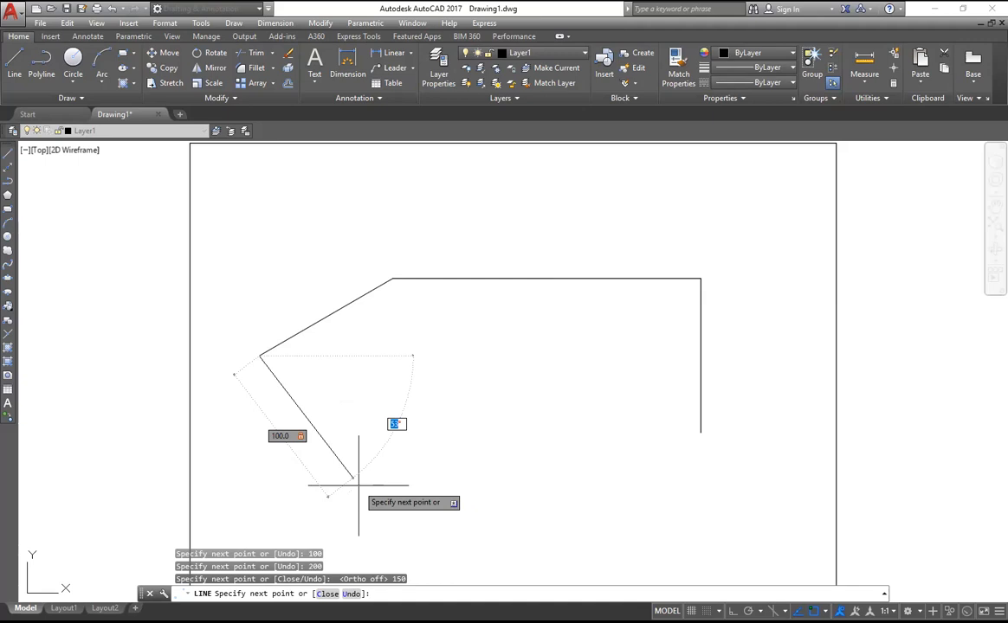
text(60)
key(Return)
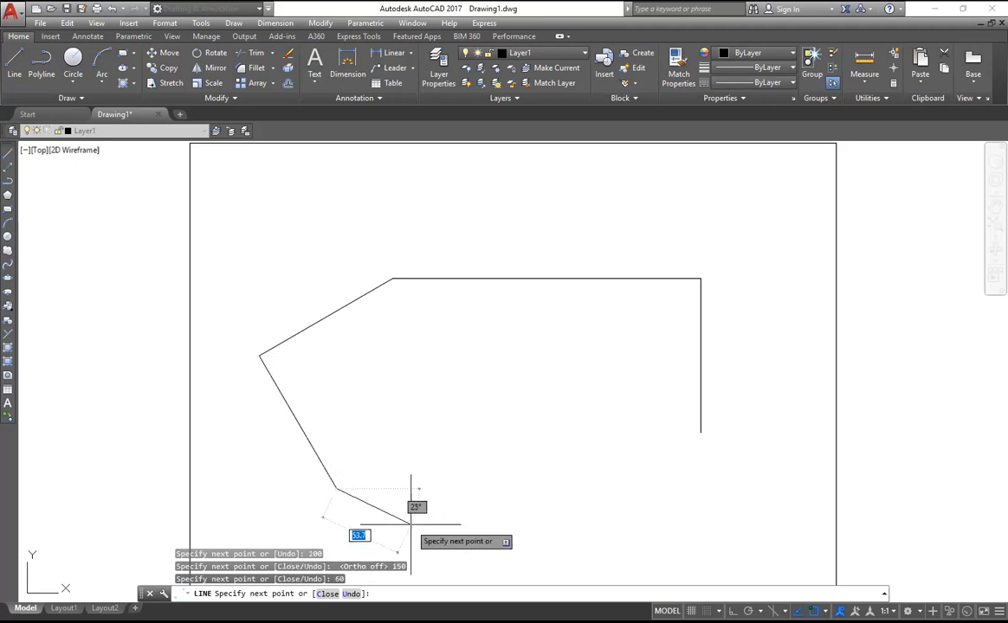
key(Return)
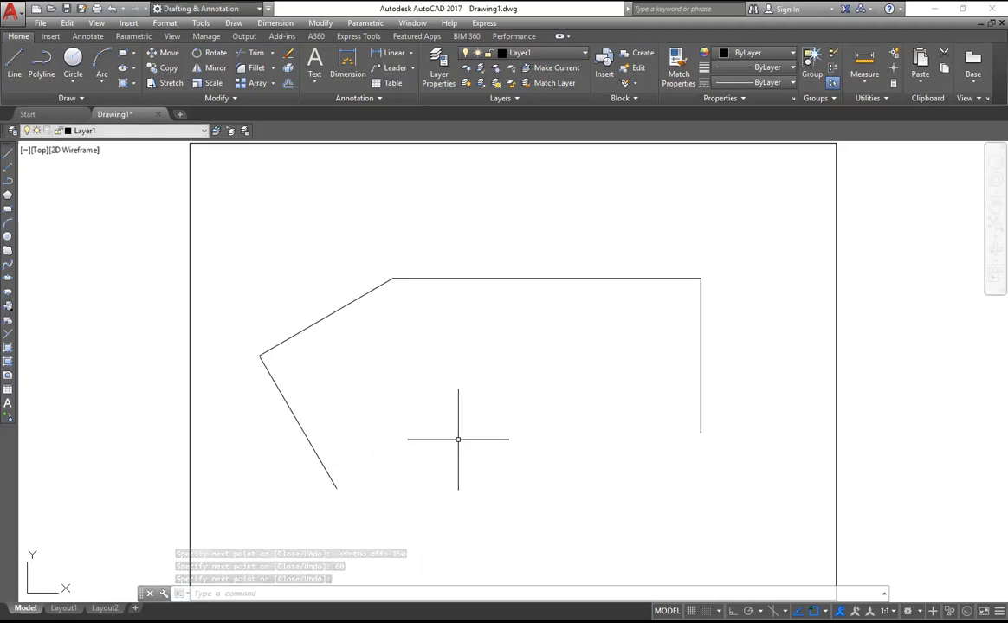
click(14, 60)
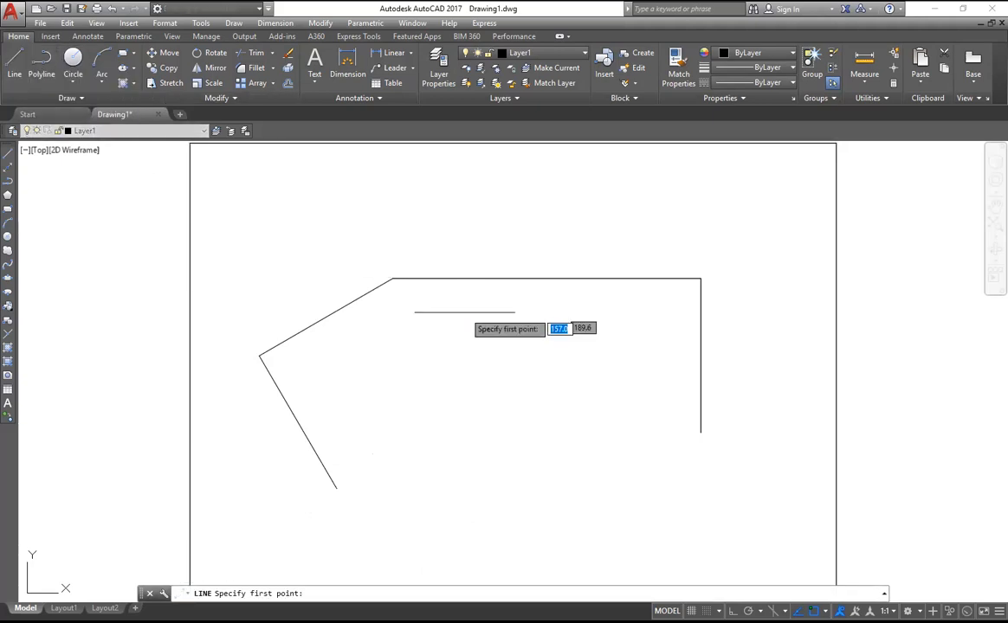
shift+right_click(701, 433)
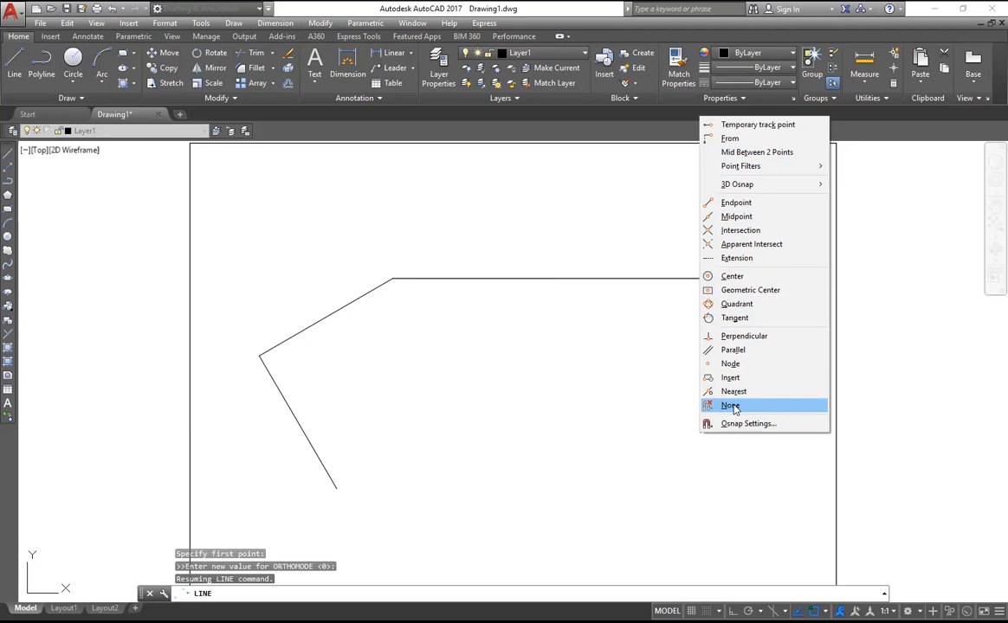
click(679, 404)
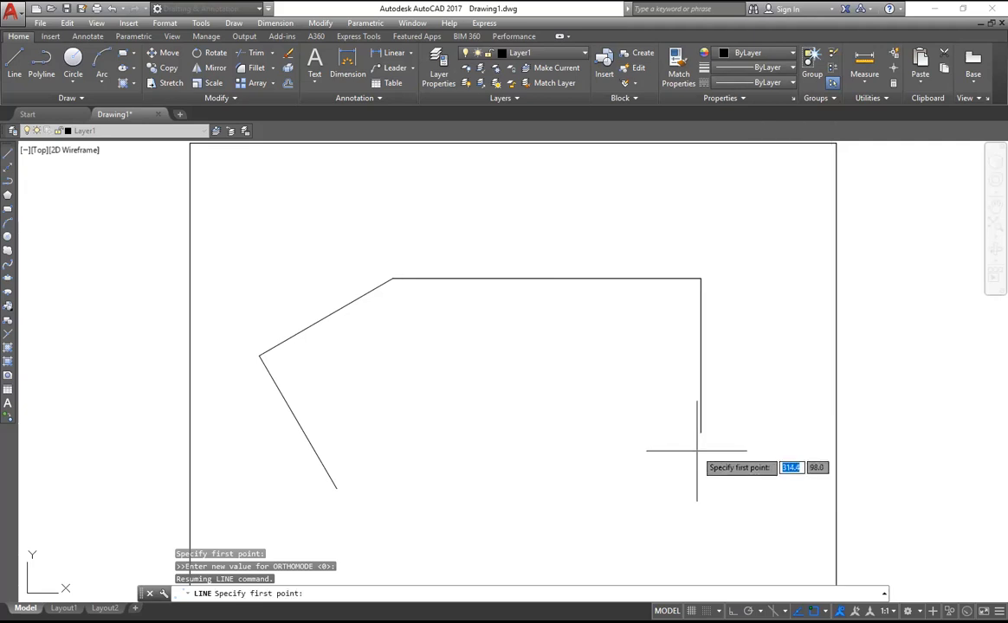
Start a line at the lower end of the vertical edge and, with Ortho on, draw 30 and 35 long segments to the left.
click(12, 67)
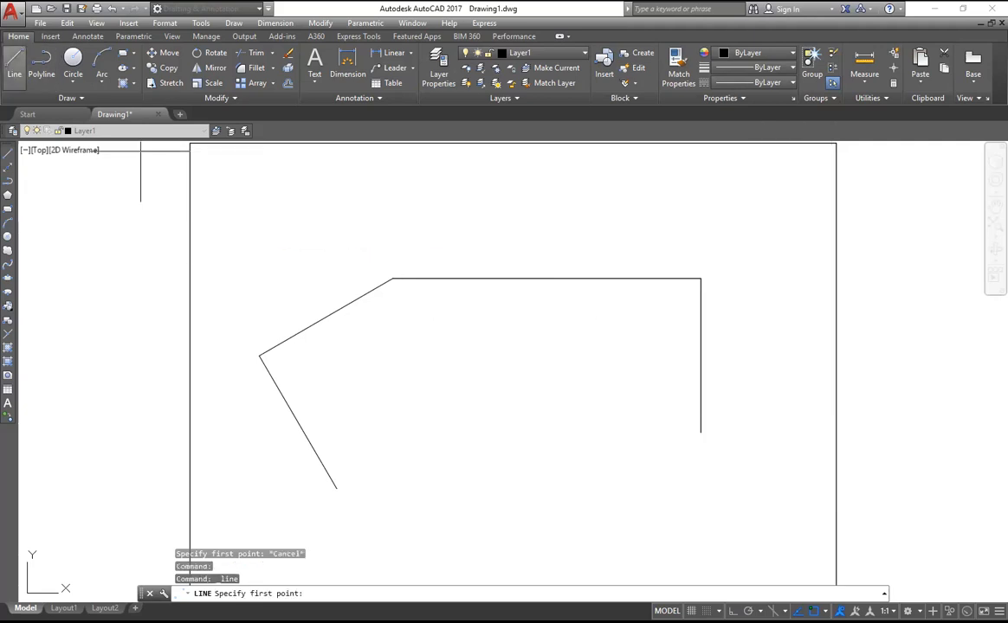
click(700, 432)
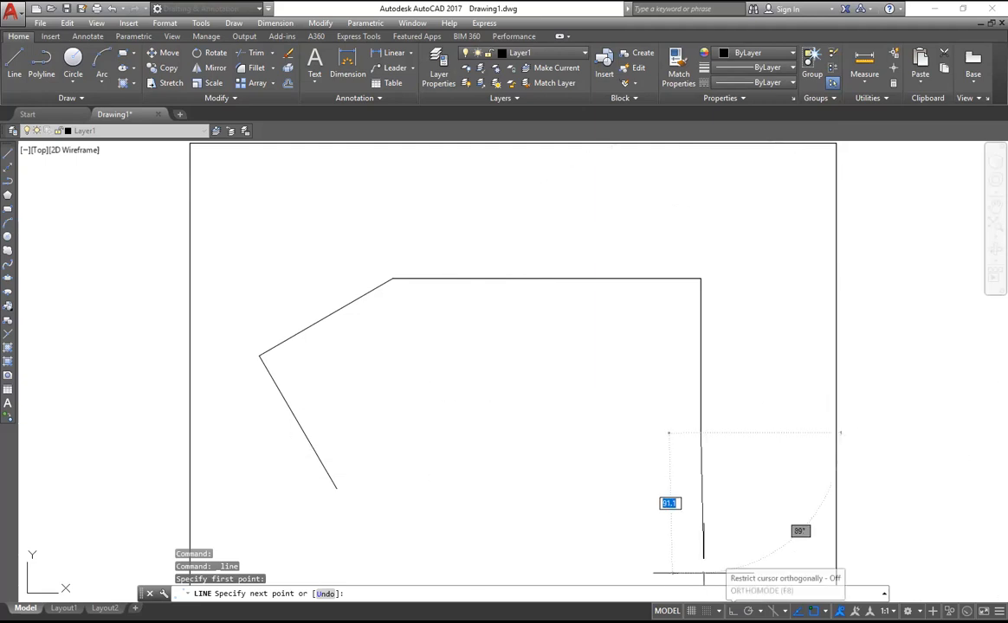
click(733, 611)
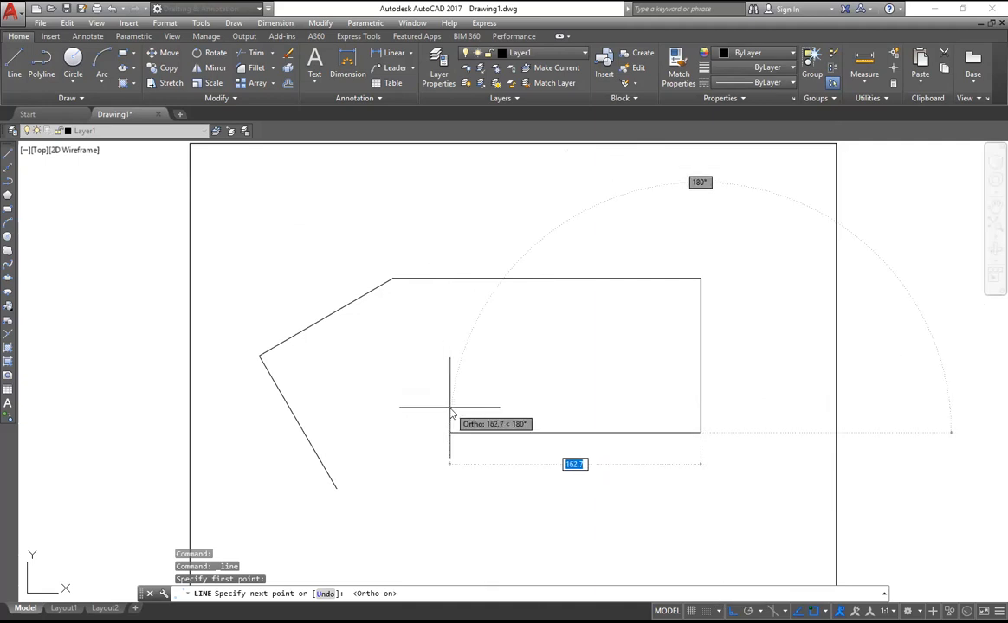
text(30)
key(Return)
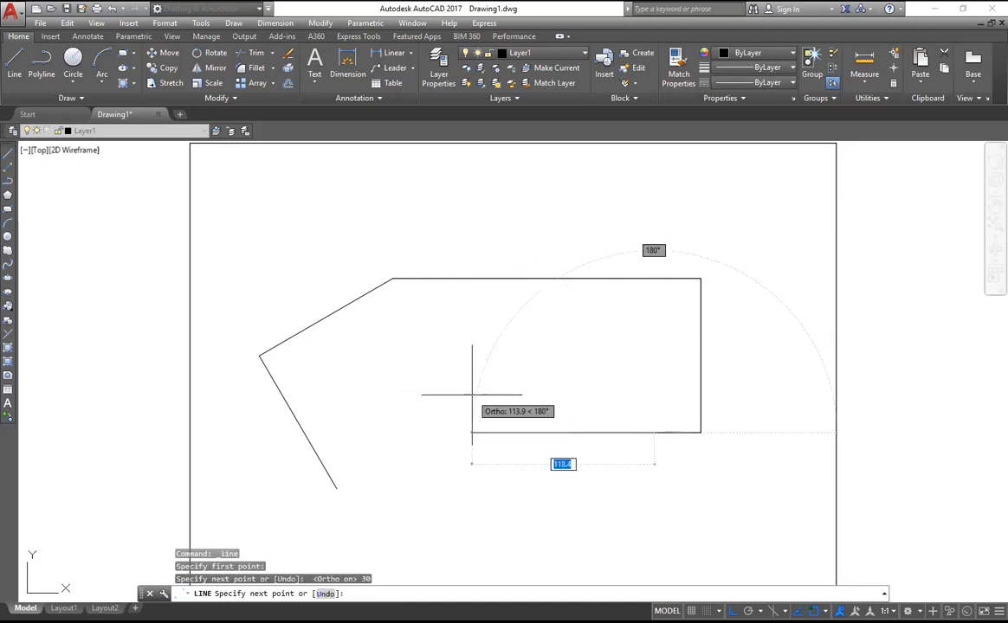
text(35)
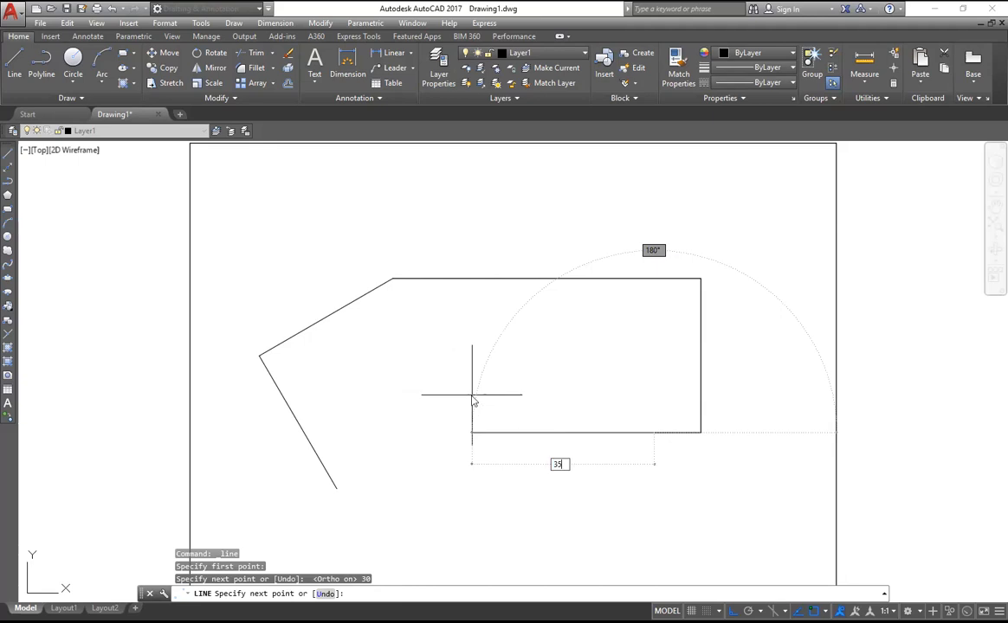
key(Return)
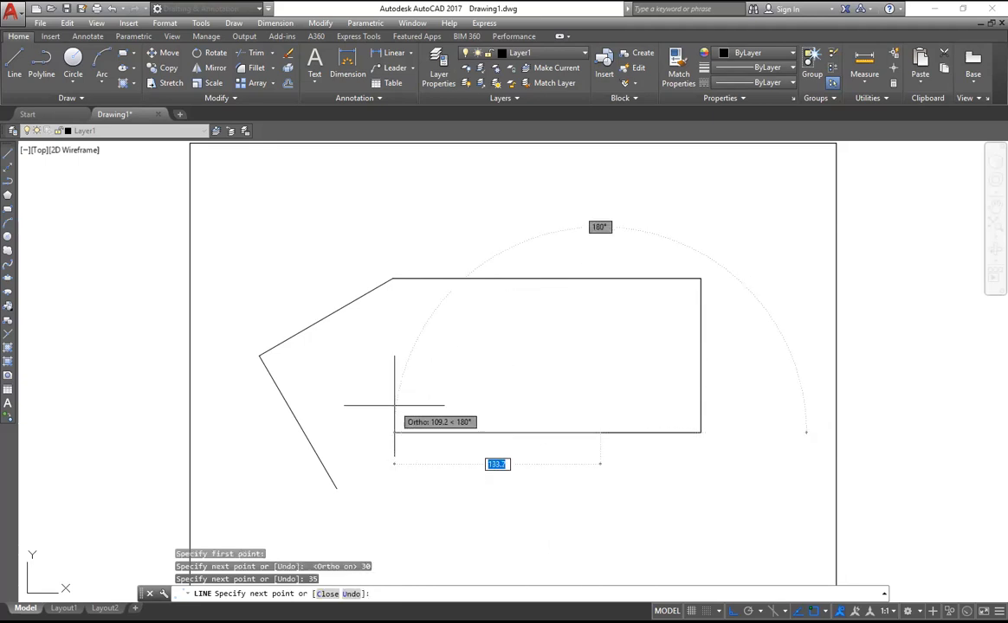
Continue the bottom line left with segments of 65, 75 and about 72, crossing the slanted line, and end it.
text(65)
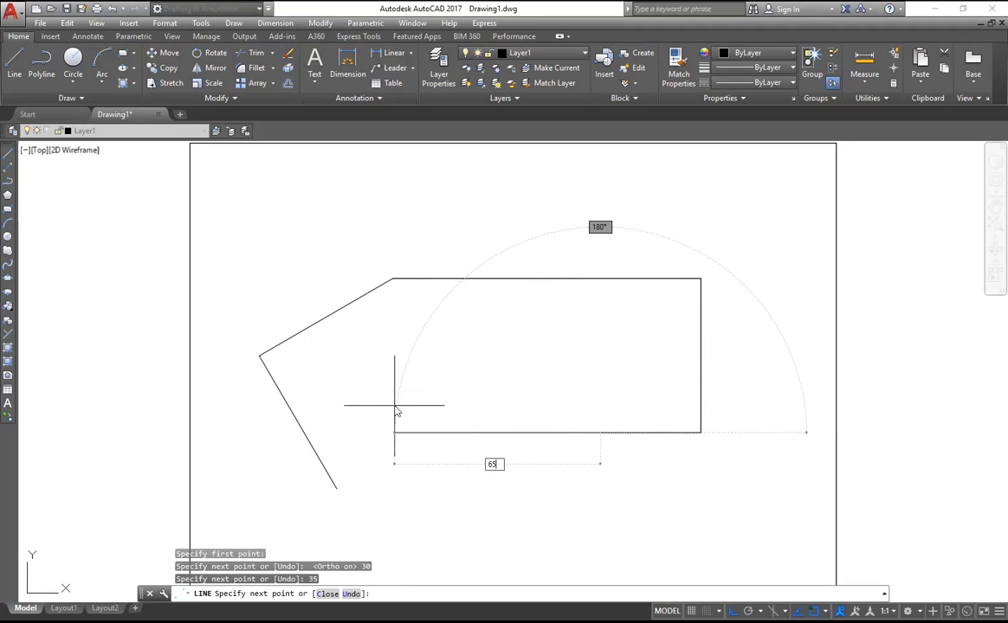
key(Return)
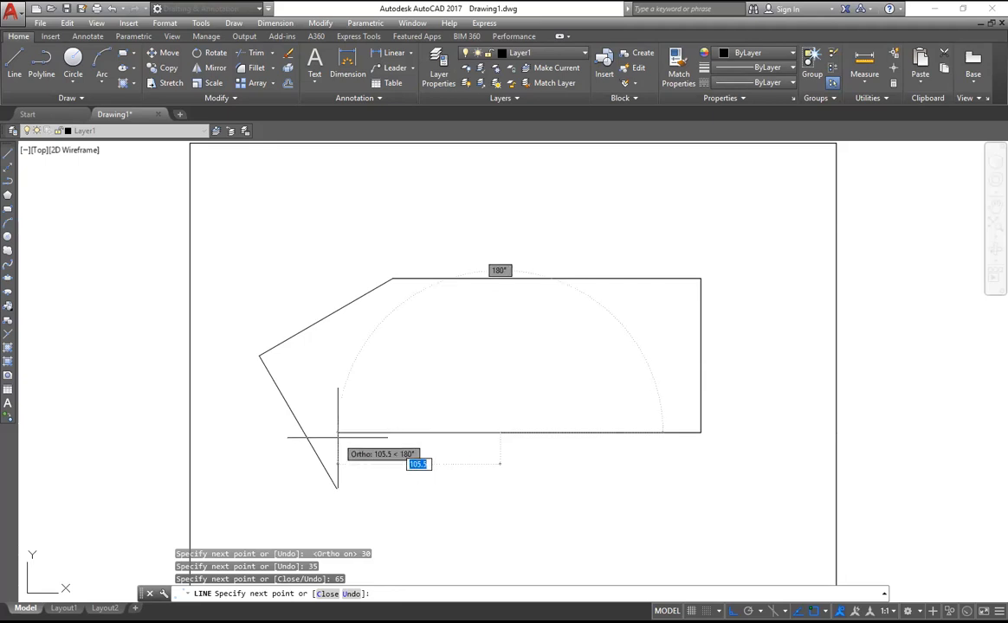
text(75)
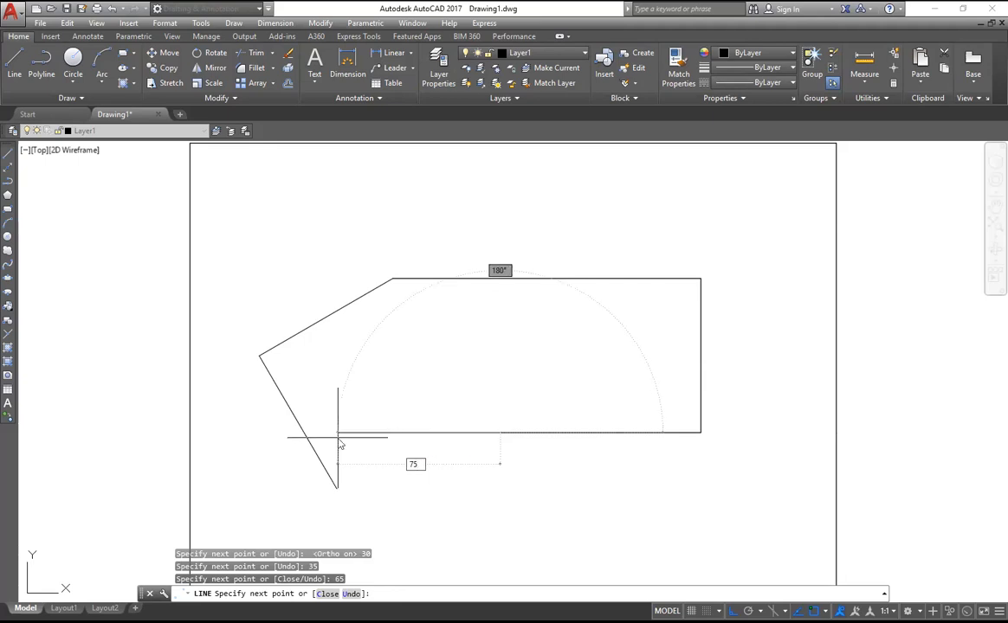
key(Return)
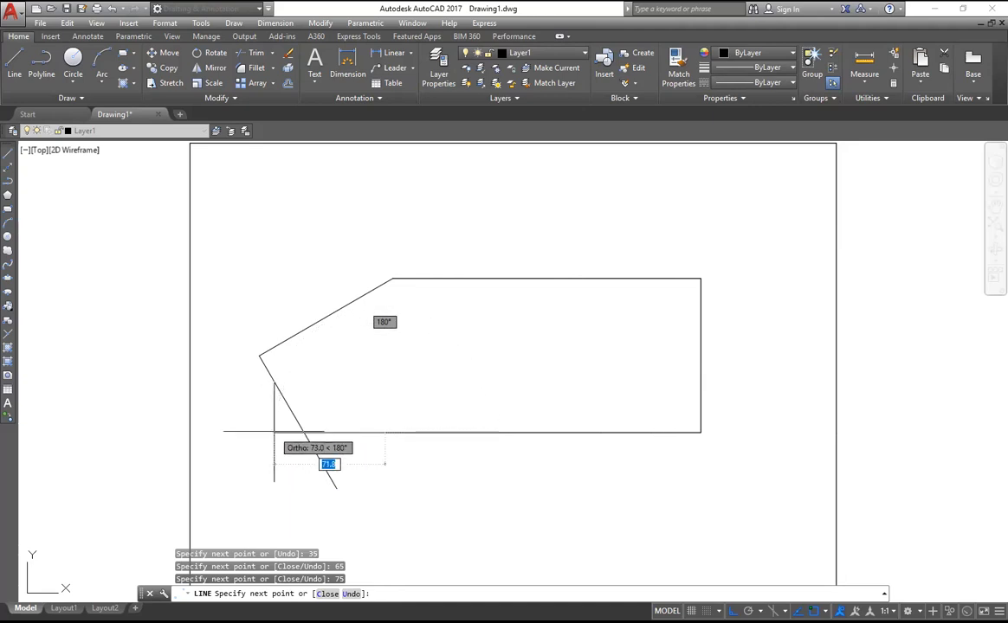
click(274, 431)
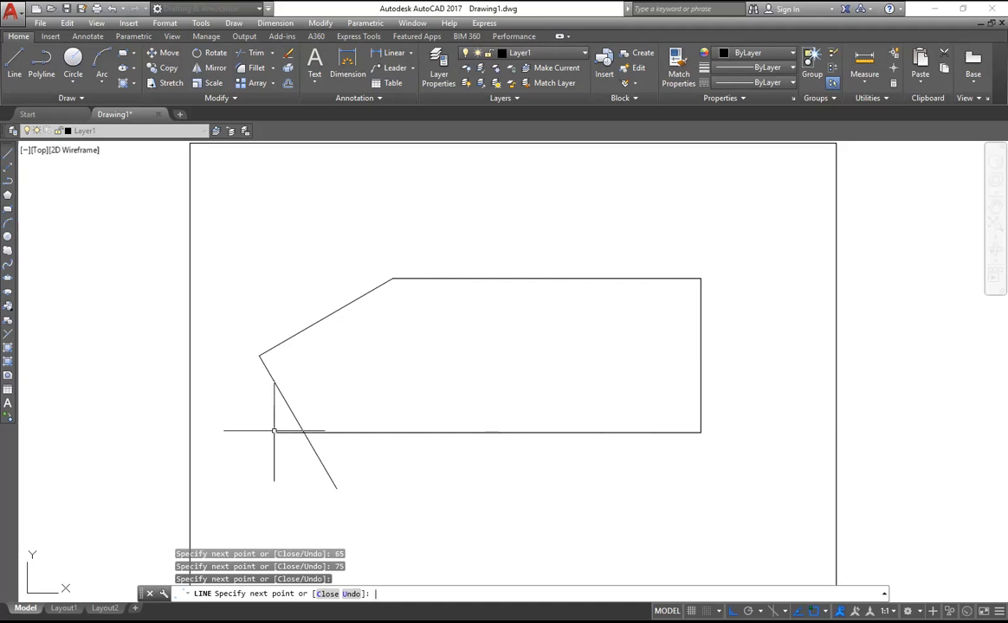
key(Return)
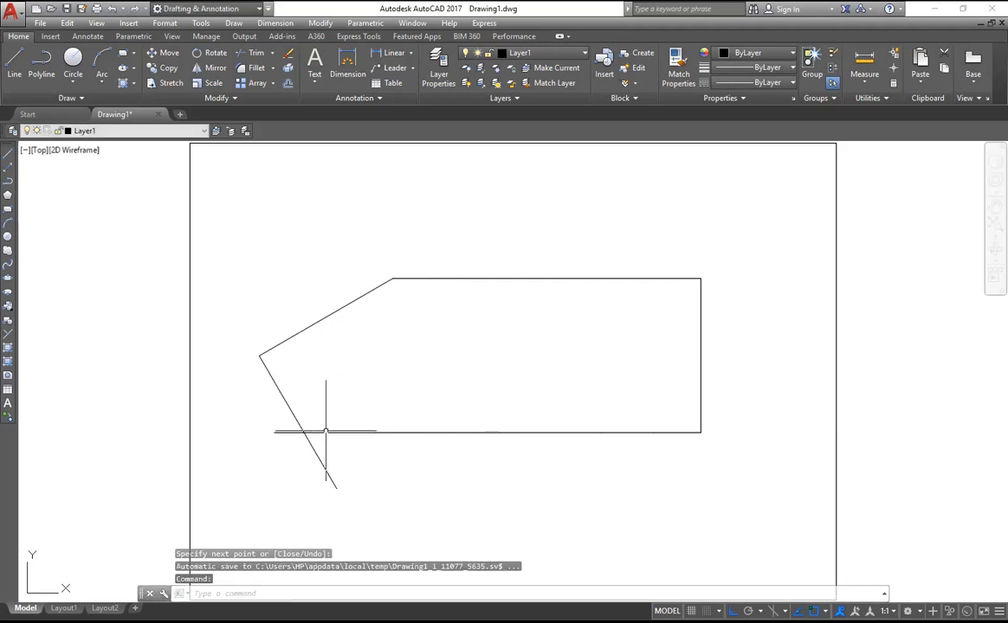
Try to move the slanted line's lower end onto the bottom line using the Intersection snap.
scroll(347, 422, up, 2)
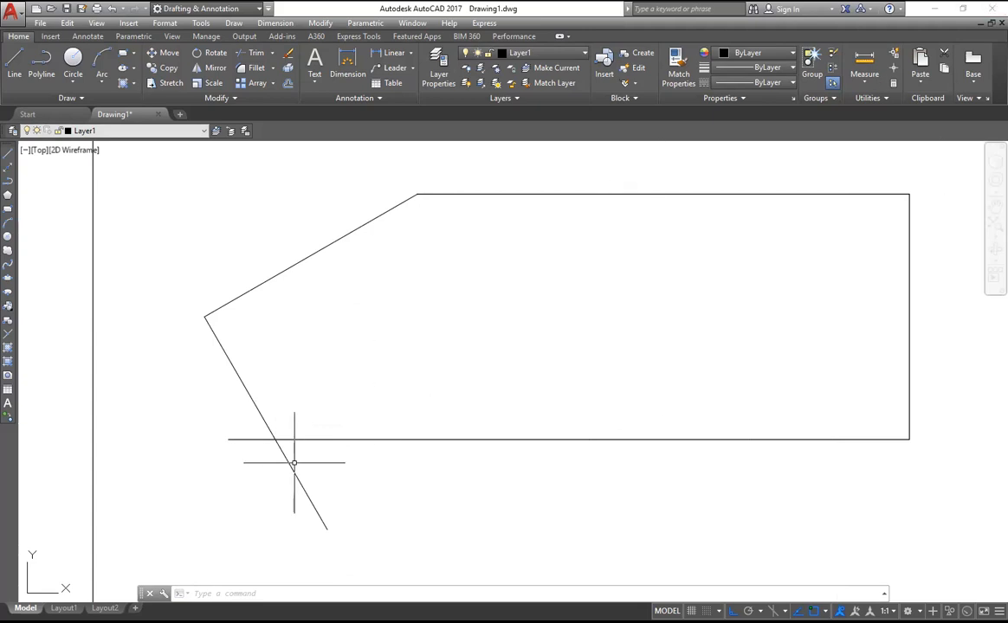
click(326, 528)
mouse_move(326, 528)
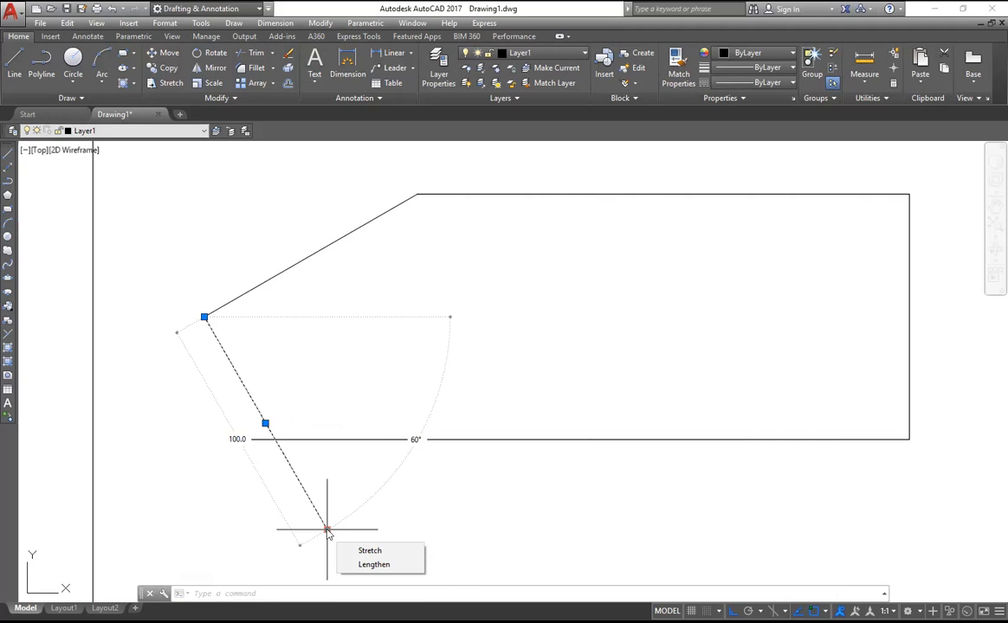
shift+right_click(326, 531)
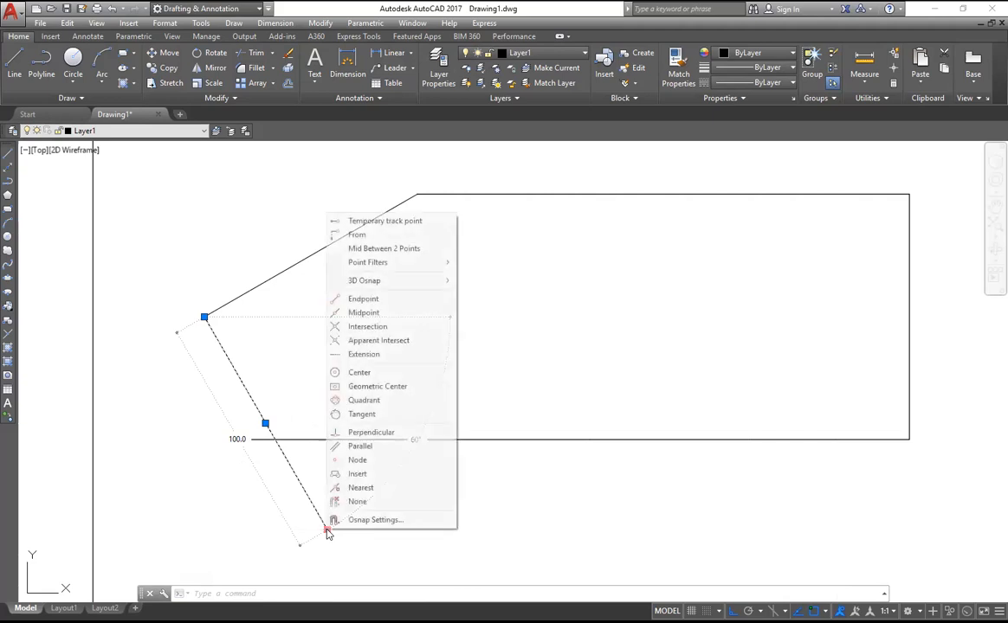
click(368, 327)
click(326, 527)
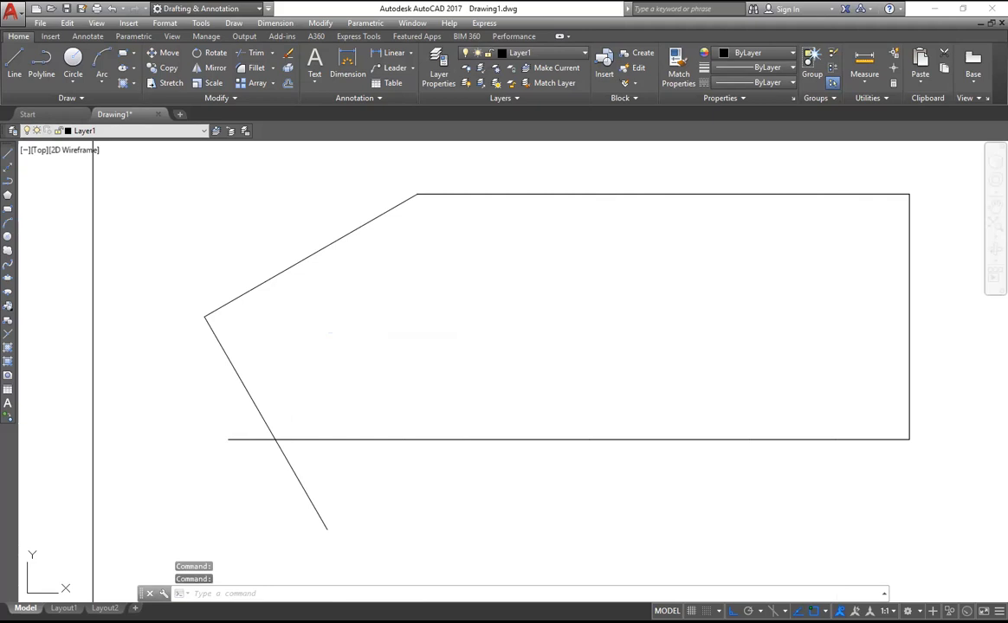
text(int)
key(Return)
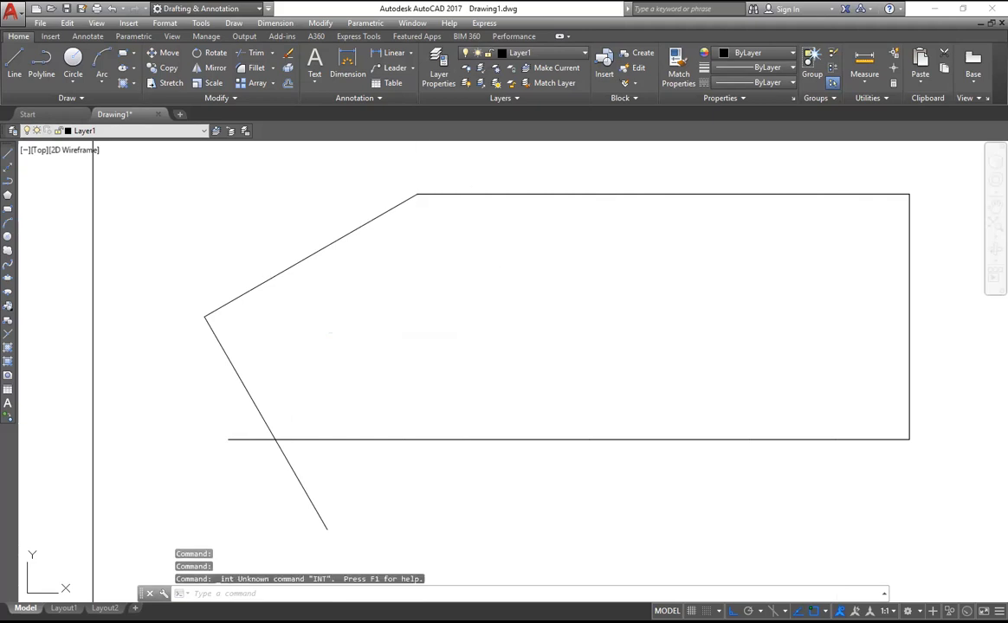
Stretch the lower end of the slanted line up to its intersection with the bottom line.
click(325, 528)
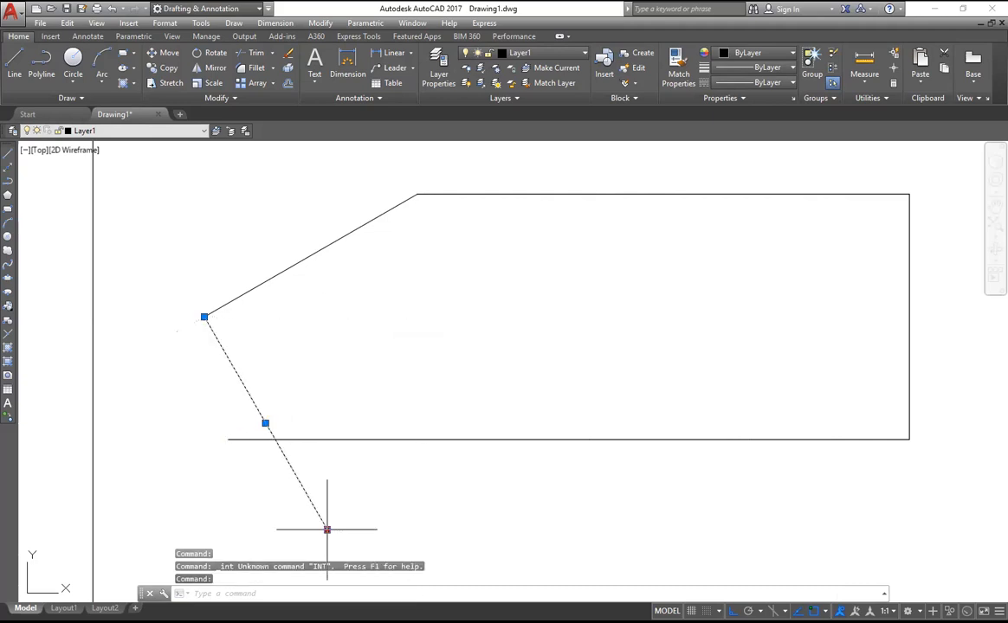
click(326, 528)
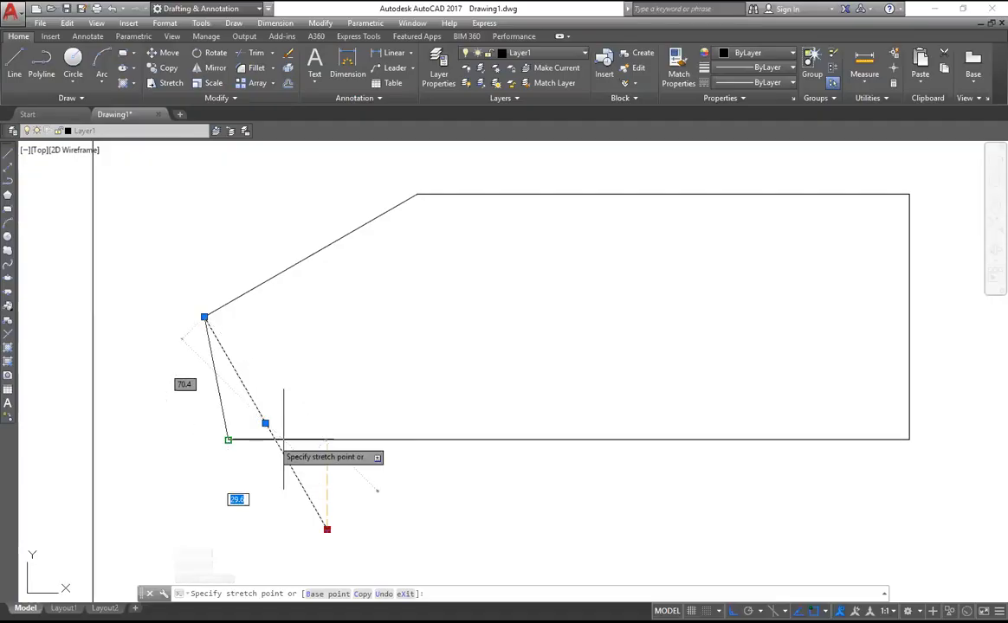
click(274, 440)
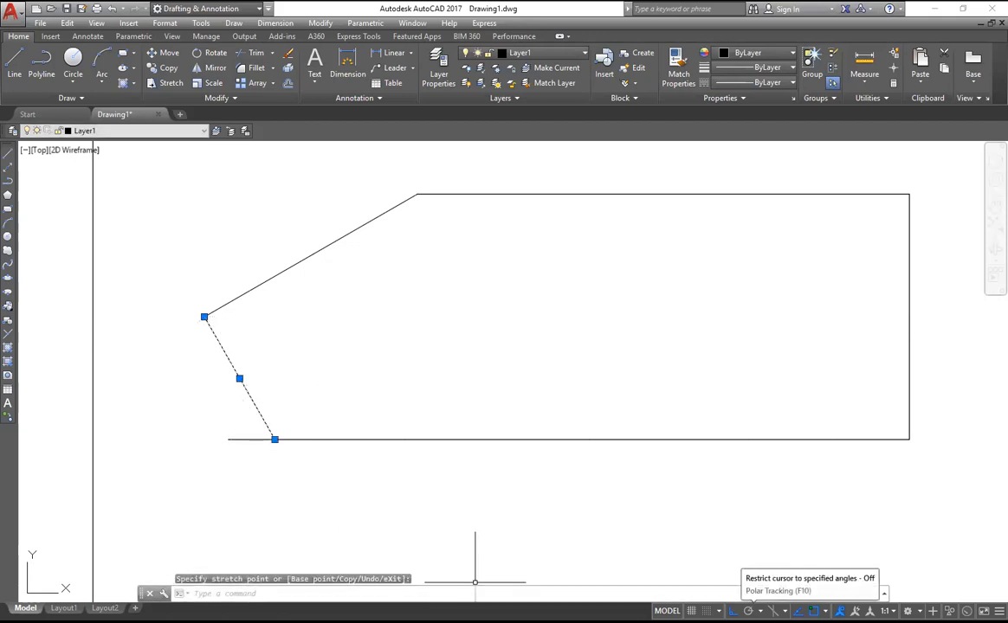
With Ortho off, stretch the bottom line's overhanging left end back toward the lower end of the slanted line.
key(F8)
key(F8)
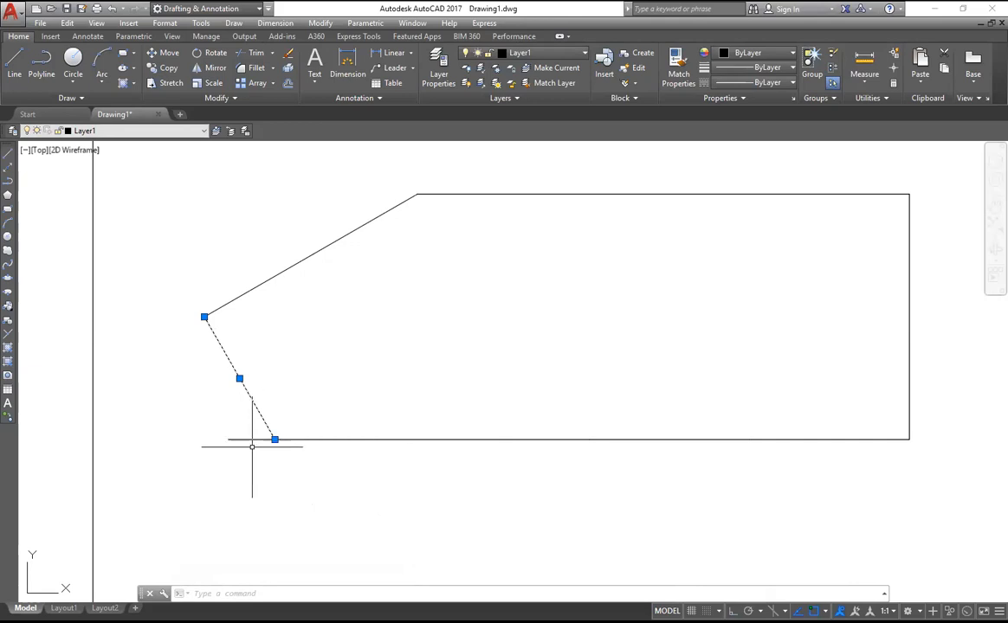
key(Escape)
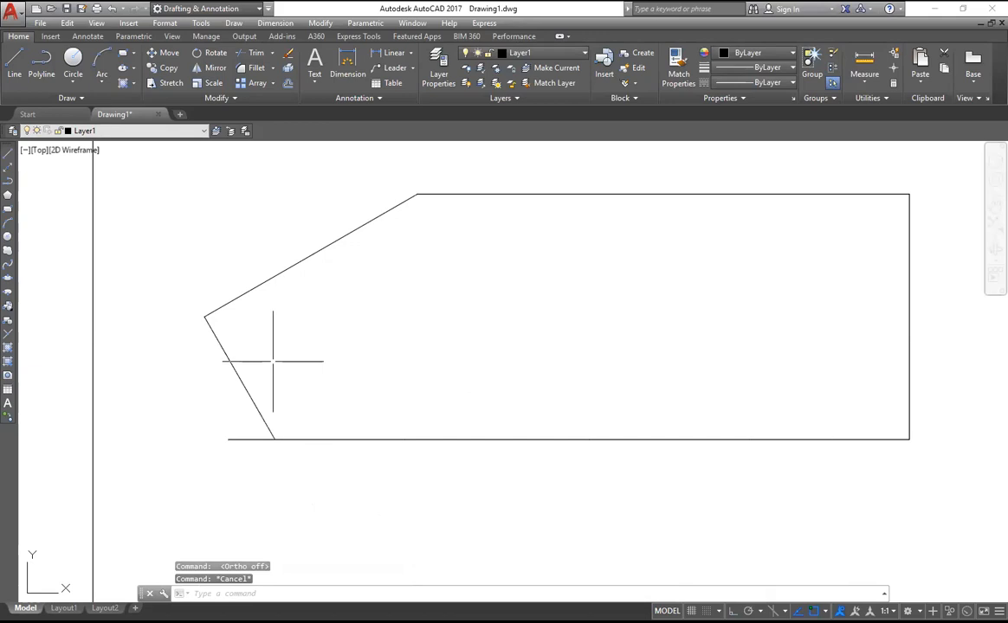
click(235, 439)
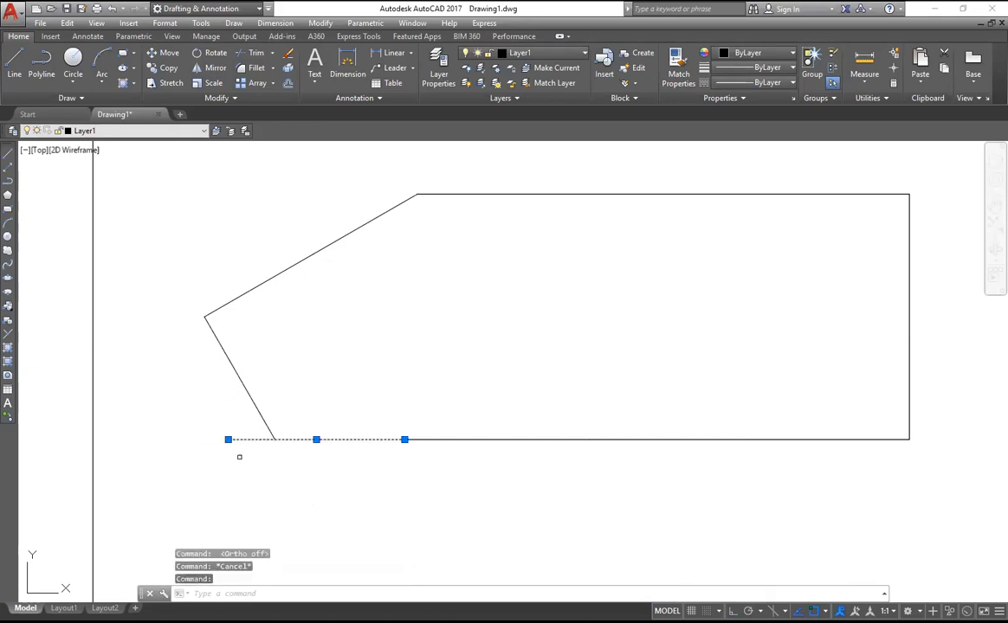
mouse_move(227, 440)
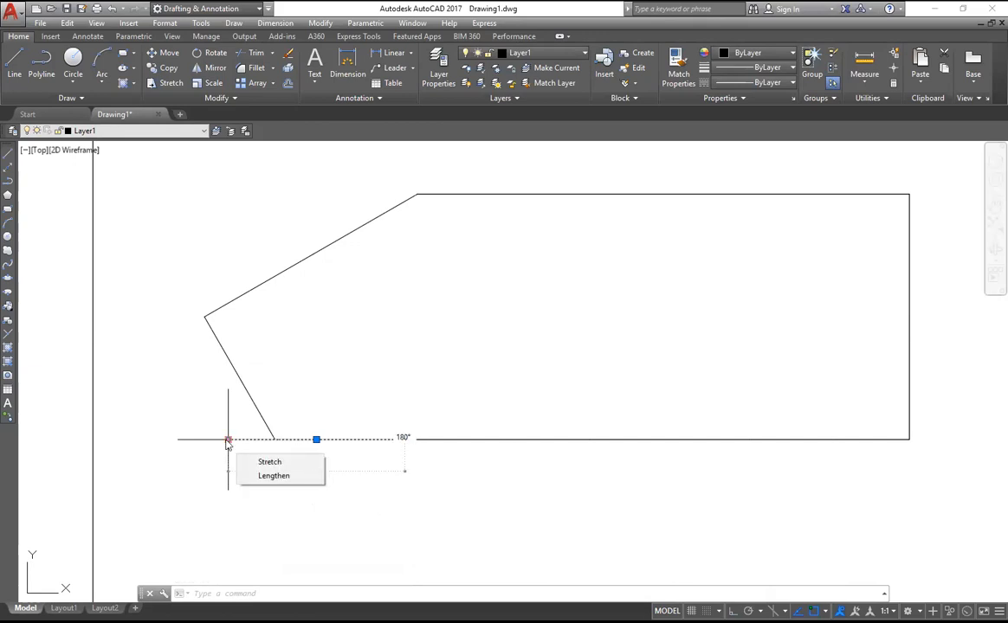
click(228, 439)
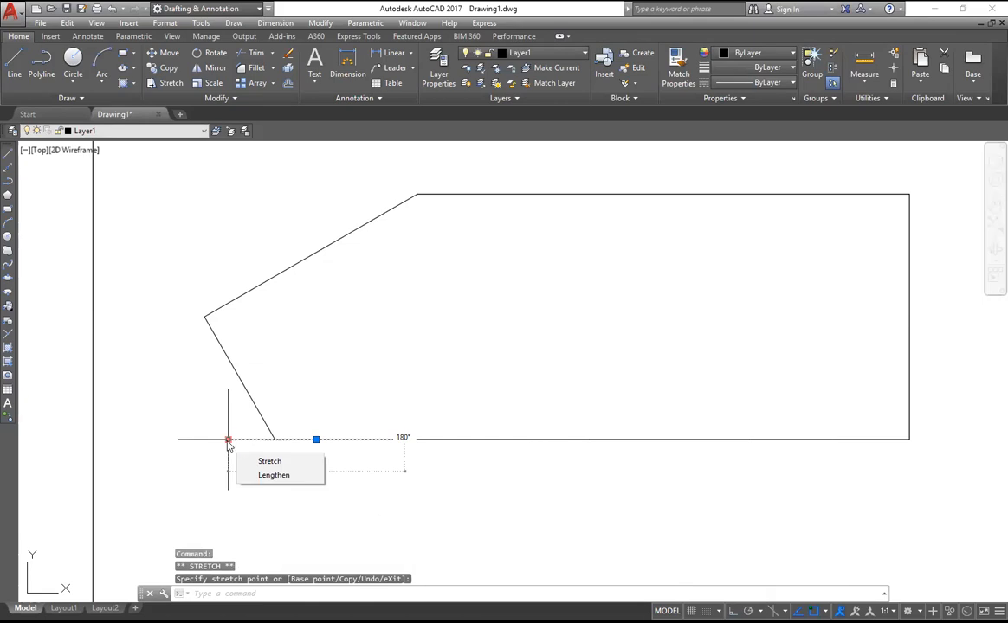
click(228, 440)
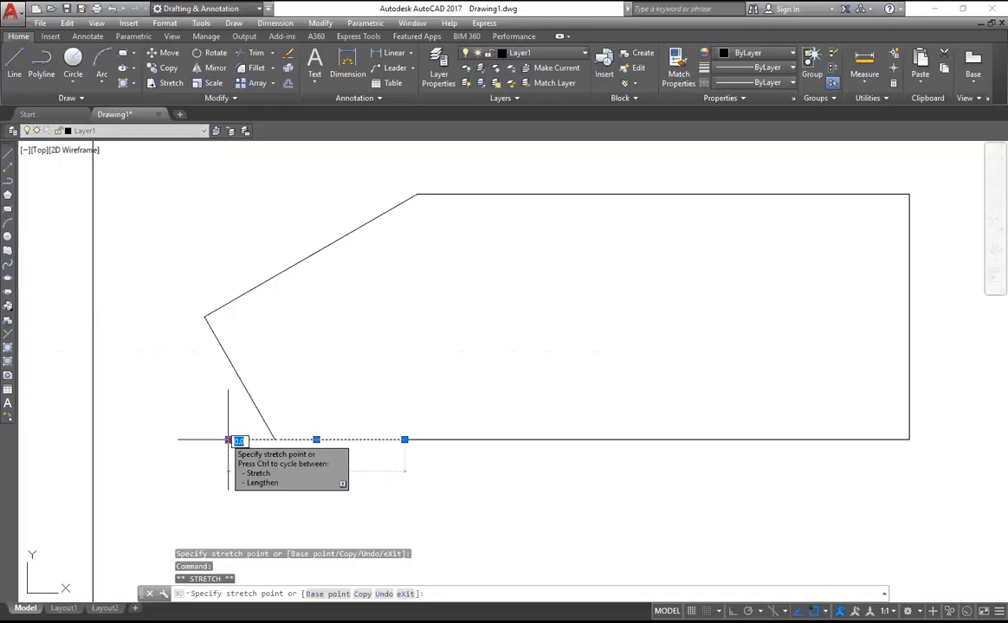
click(272, 440)
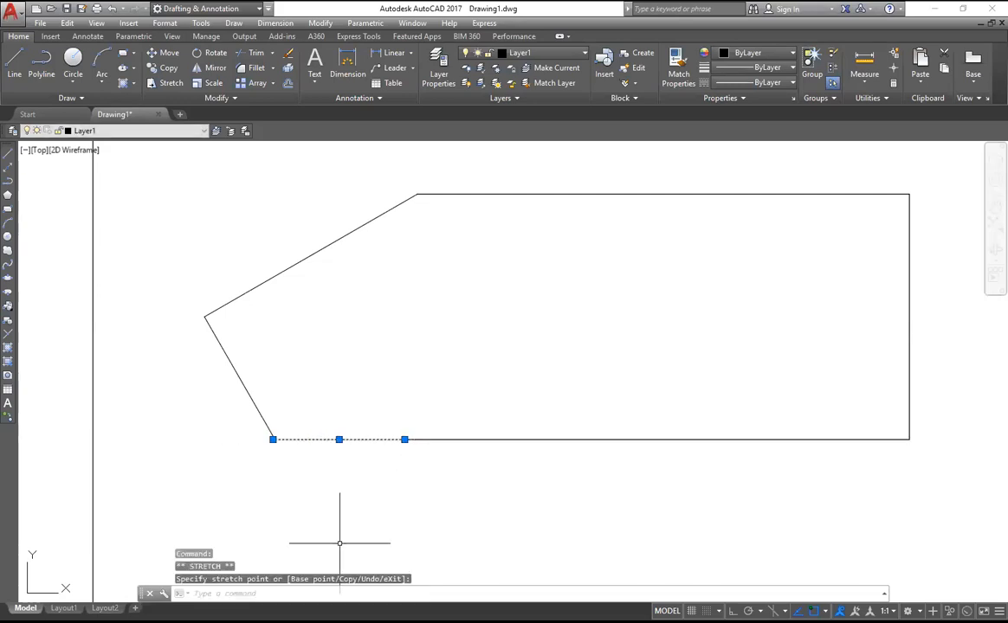
key(Escape)
Try to stretch the bottom line's slightly overshooting left end exactly onto the slanted line's lower end.
scroll(332, 496, up, 2)
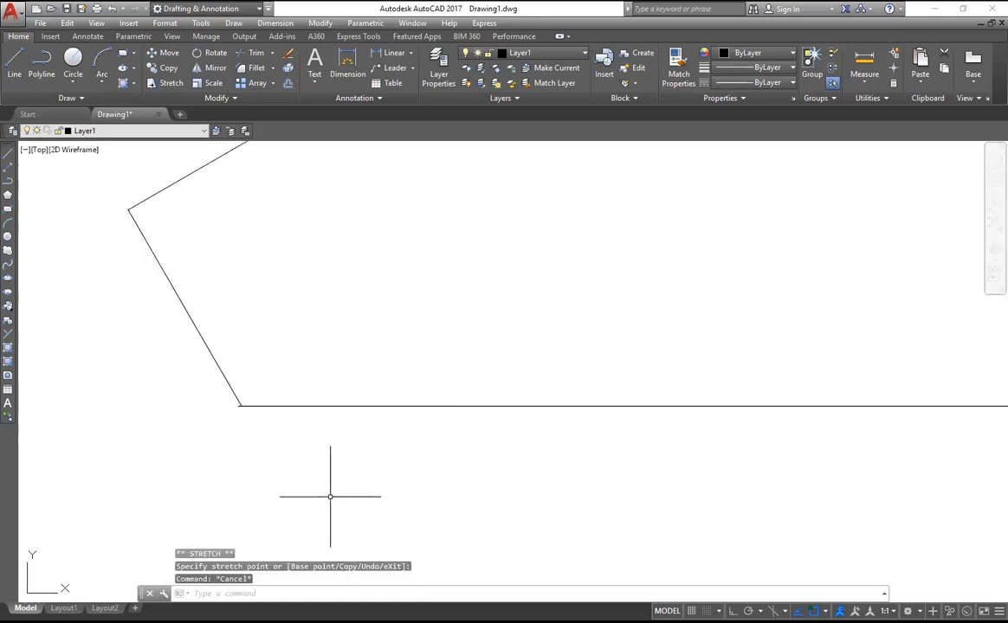
scroll(329, 497, up, 2)
scroll(202, 400, up, 1)
scroll(216, 346, up, 1)
scroll(220, 328, up, 1)
click(117, 408)
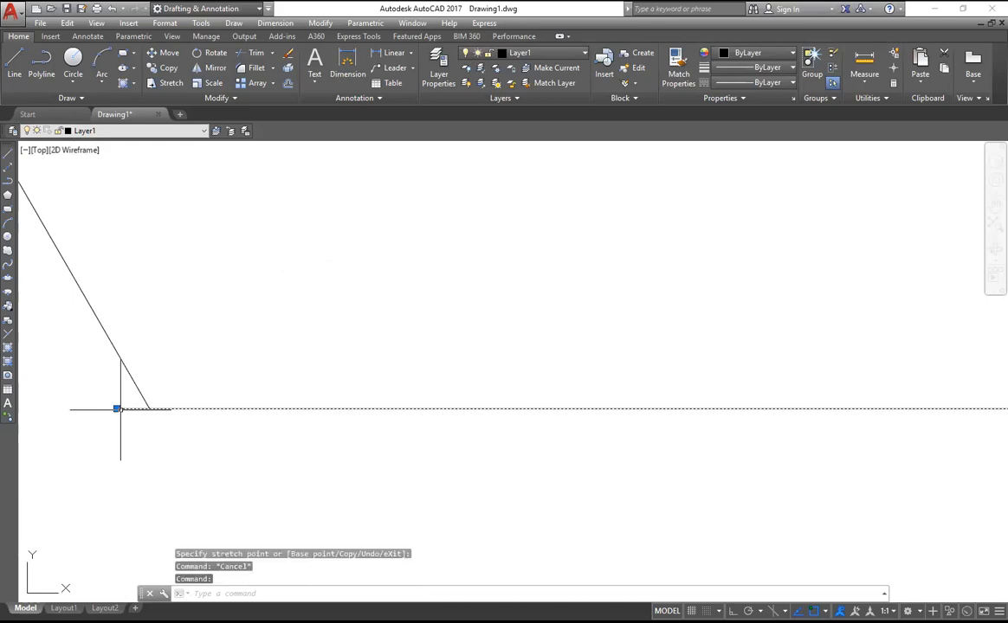
click(117, 408)
click(116, 408)
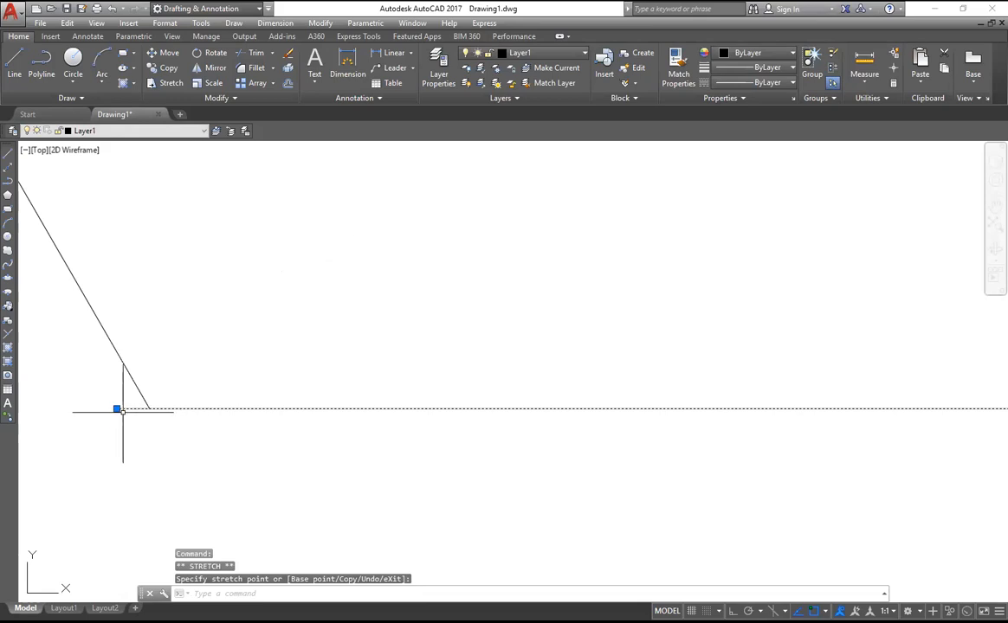
mouse_move(117, 408)
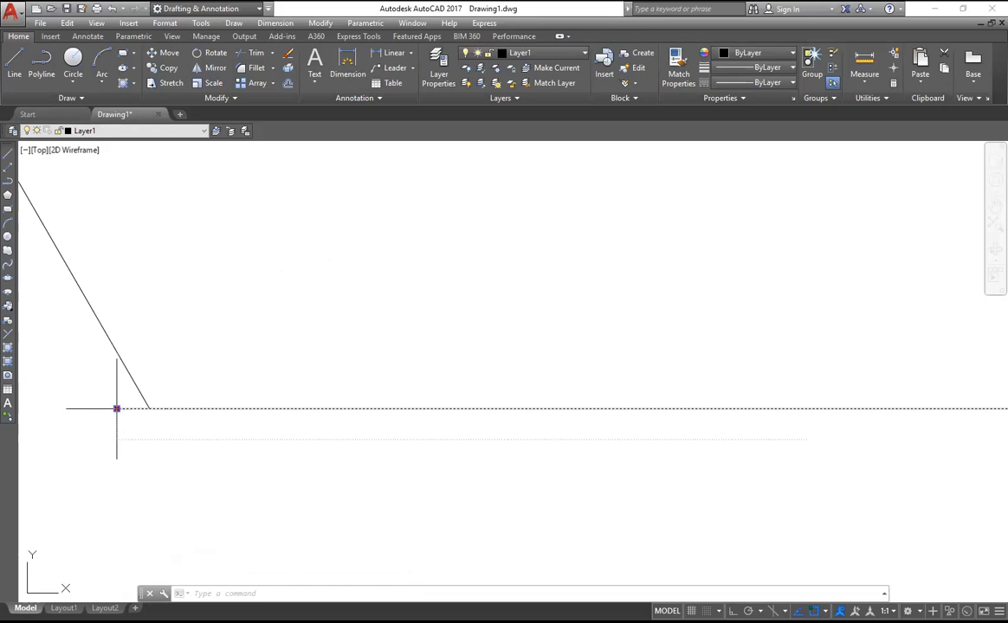
click(117, 408)
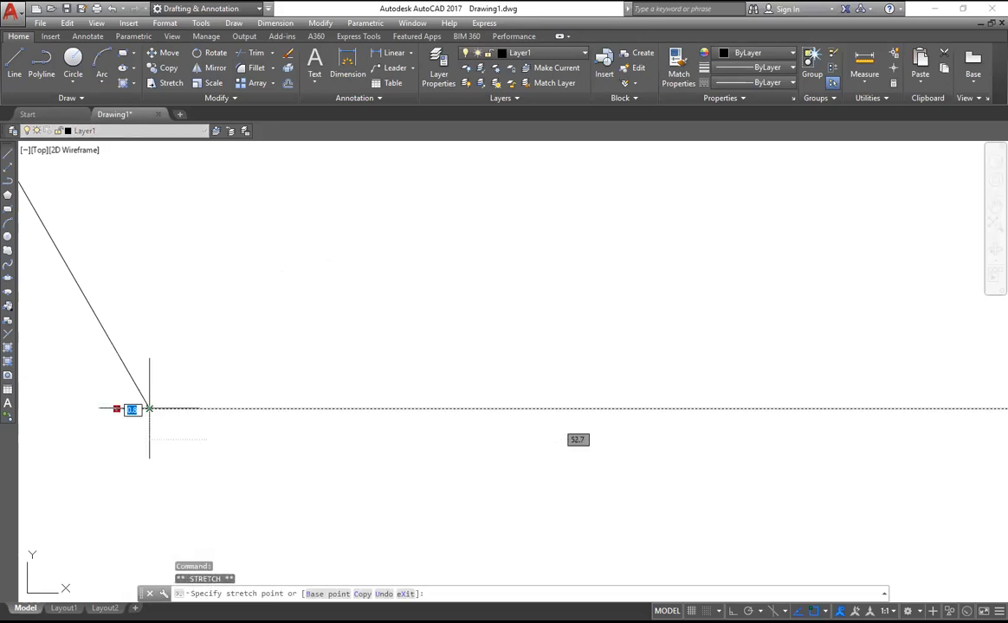
click(150, 408)
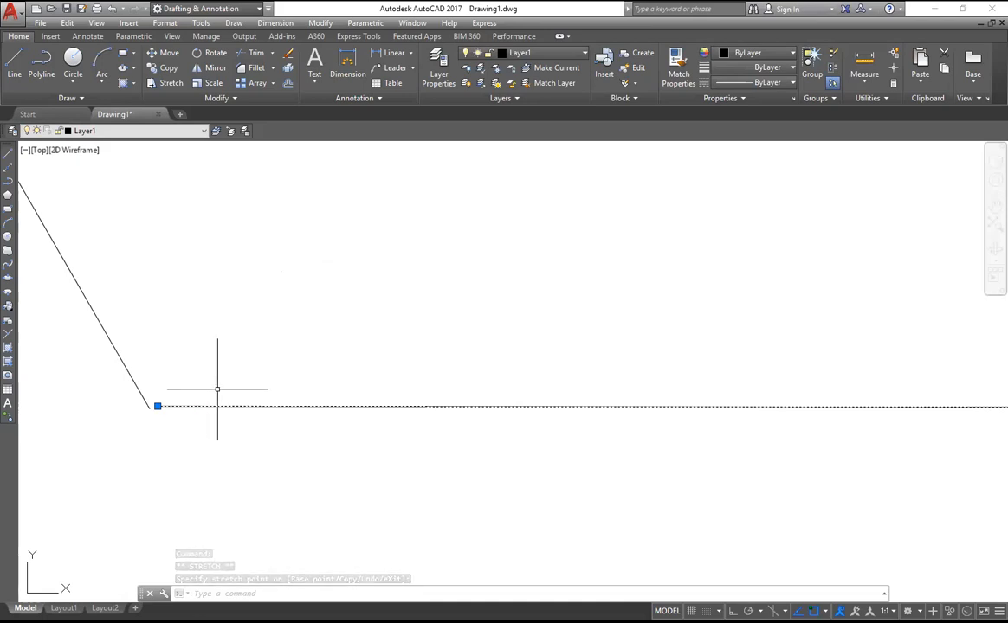
scroll(166, 407, up, 5)
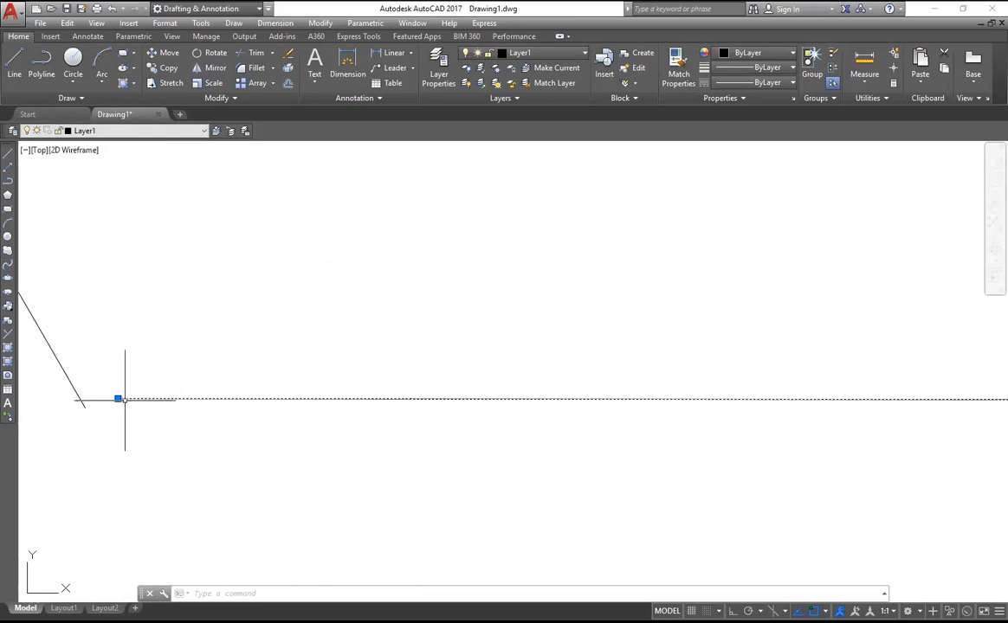
scroll(140, 400, up, 2)
middle_drag(121, 405, 347, 383)
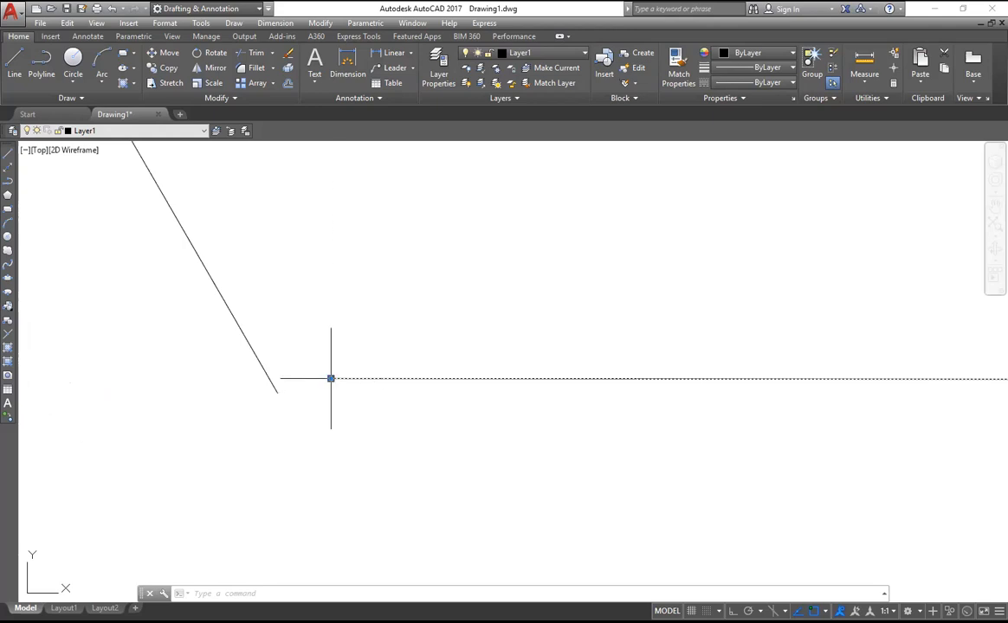
mouse_move(332, 379)
click(331, 378)
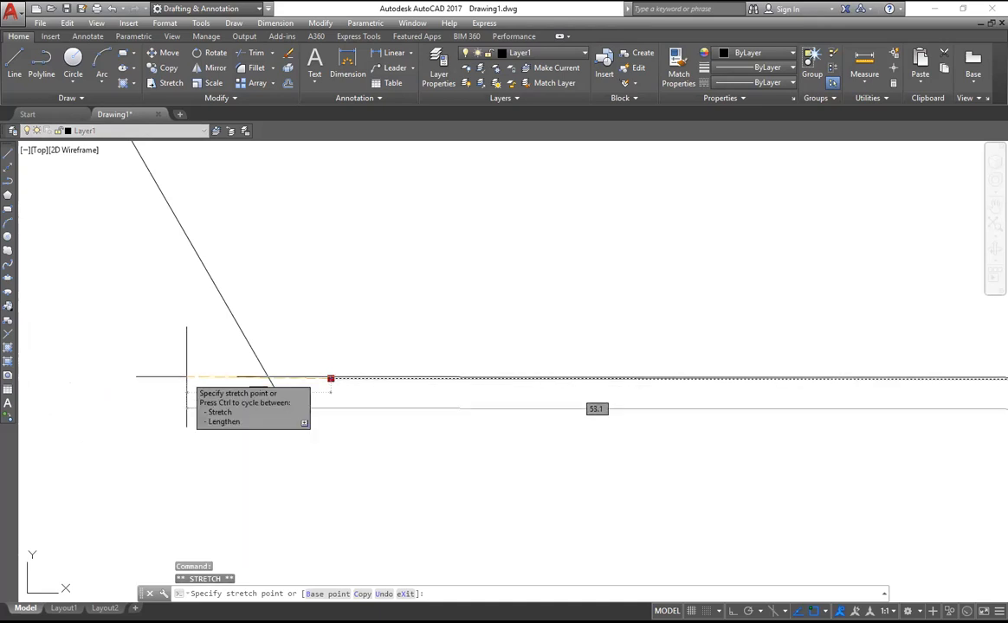
key(Escape)
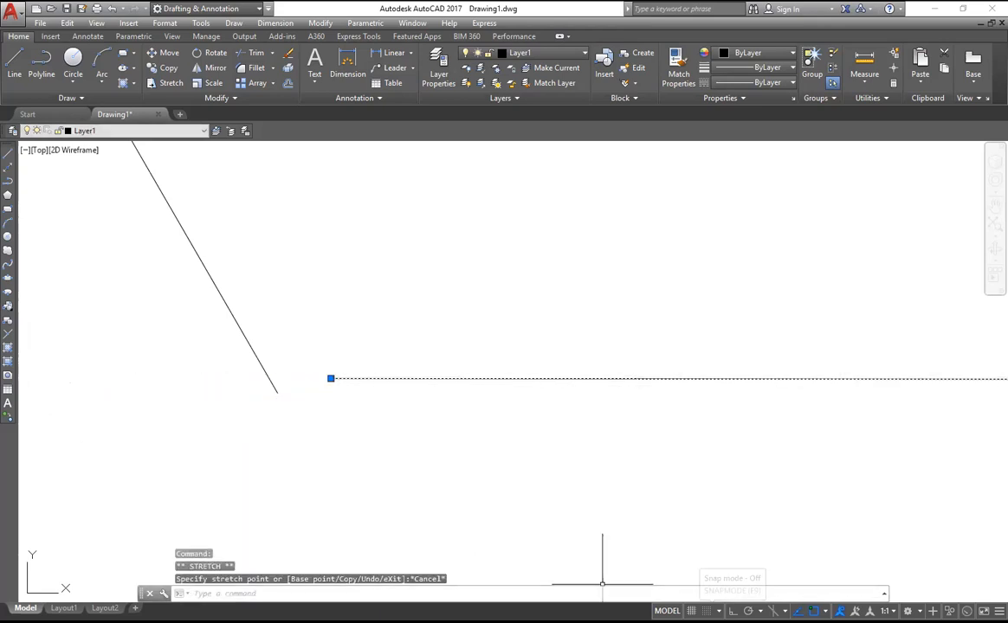
Turn Ortho on and stretch the bottom line's left end horizontally to a point past the slanted line.
key(F8)
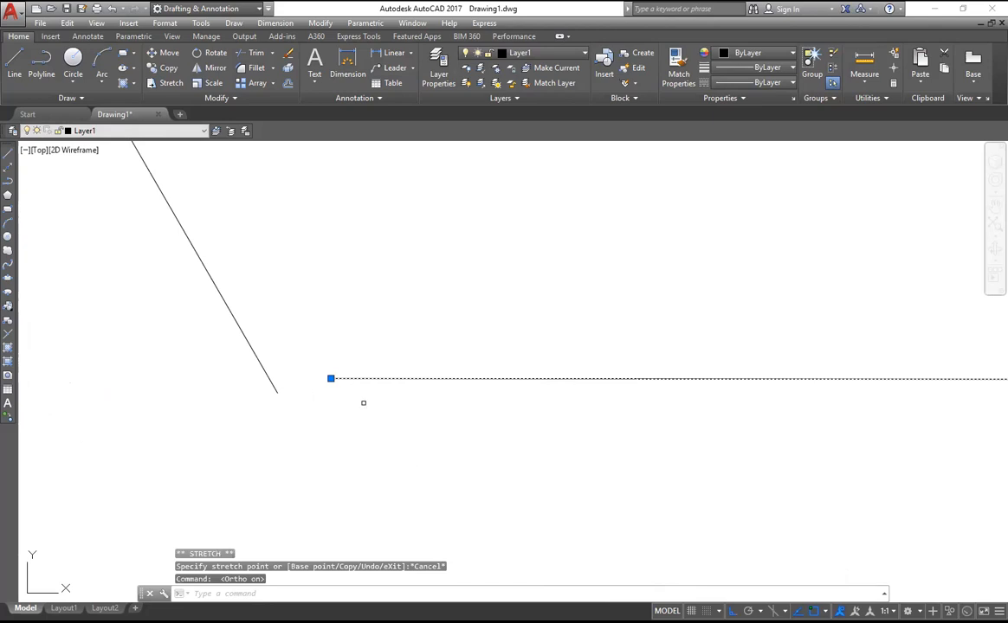
click(330, 378)
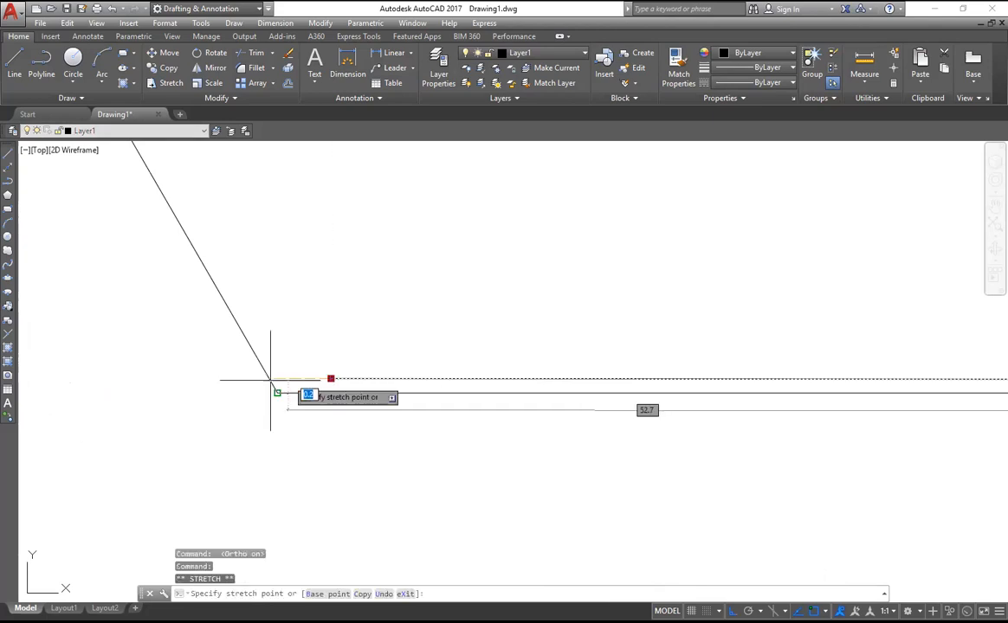
click(180, 379)
scroll(260, 394, up, 2)
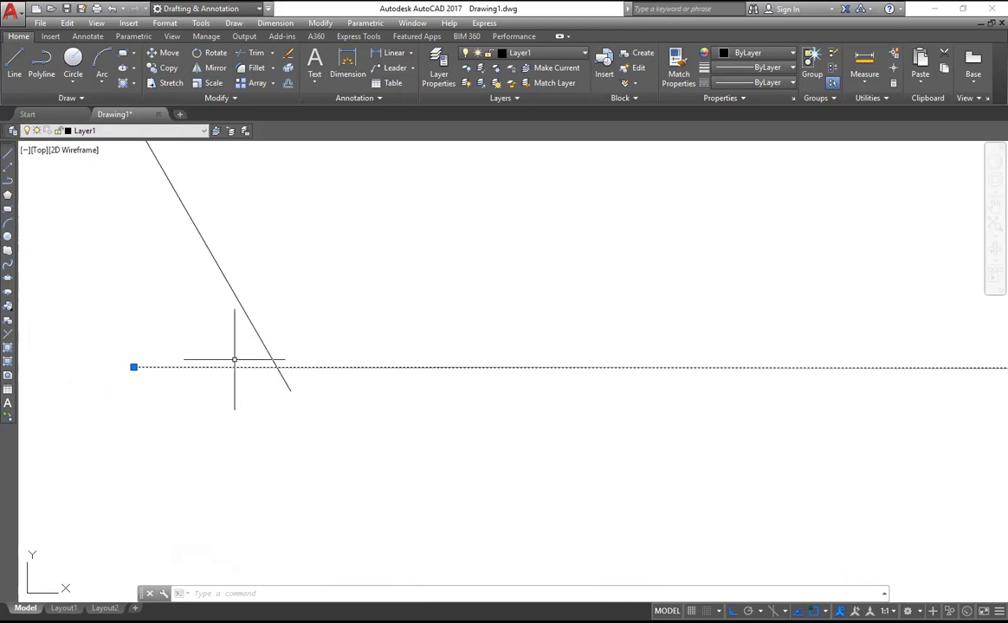
click(290, 386)
scroll(580, 269, up, 2)
scroll(581, 269, down, 2)
scroll(580, 268, down, 5)
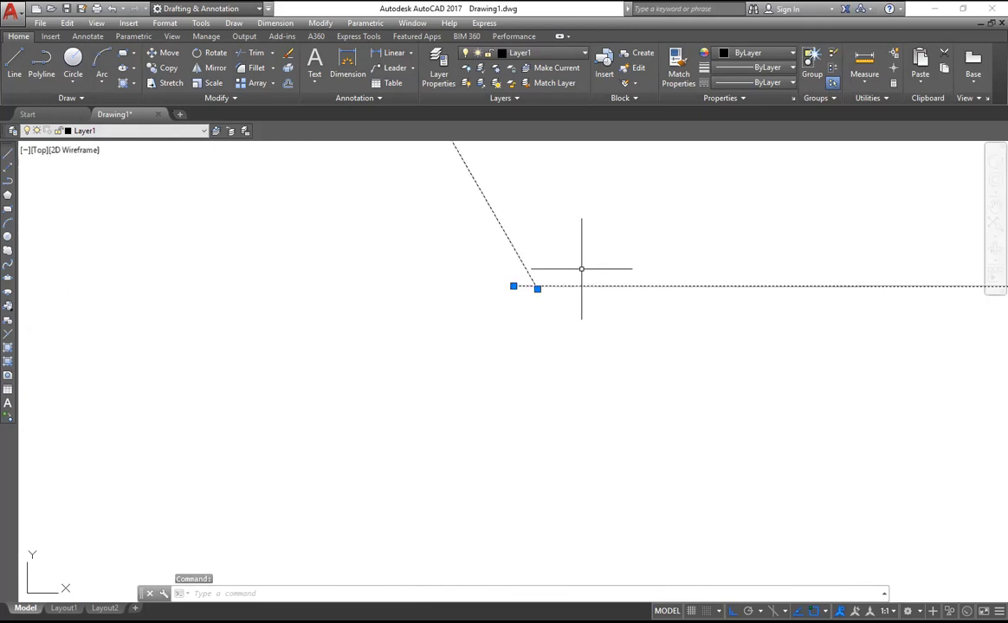
mouse_move(616, 218)
middle_down()
mouse_move(536, 310)
mouse_move(286, 477)
middle_up()
scroll(468, 338, down, 5)
mouse_move(604, 295)
middle_down()
mouse_move(571, 333)
mouse_move(456, 356)
mouse_move(447, 340)
middle_up()
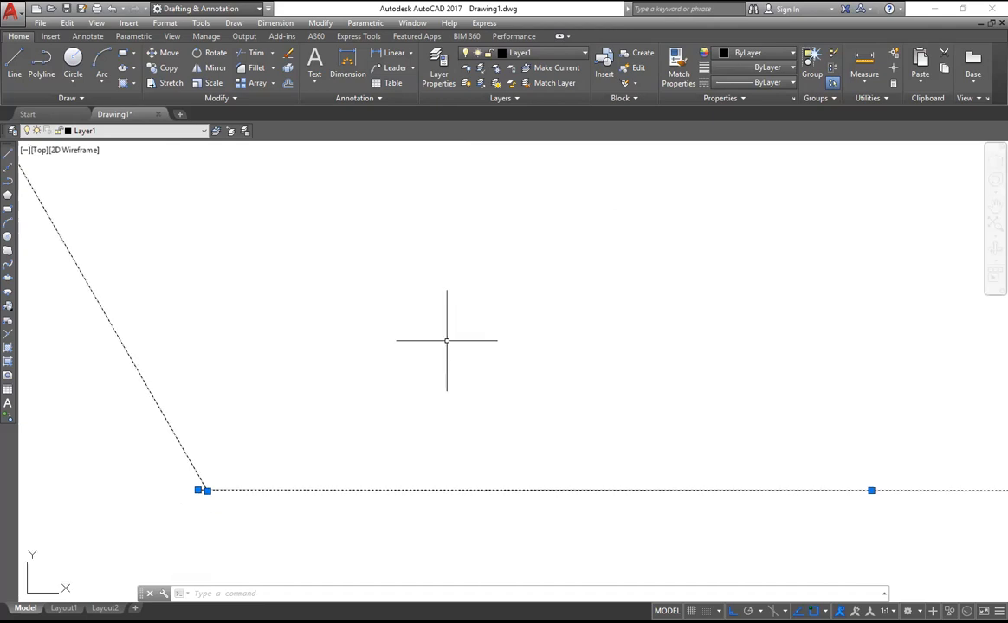
key(Delete)
middle_drag(192, 395, 468, 195)
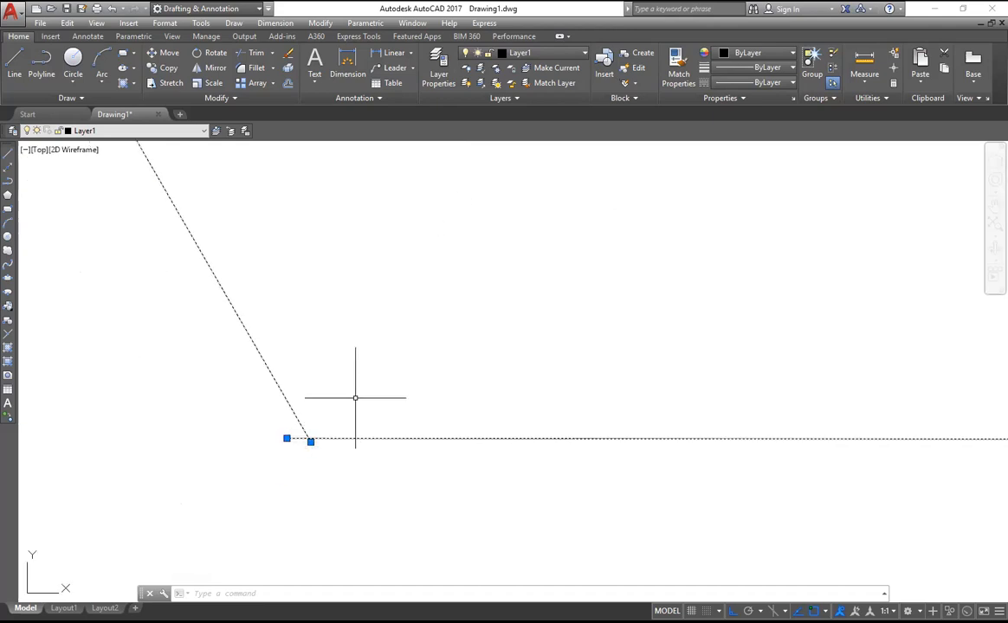
middle_drag(371, 378, 342, 405)
click(344, 371)
key(Escape)
key(Escape)
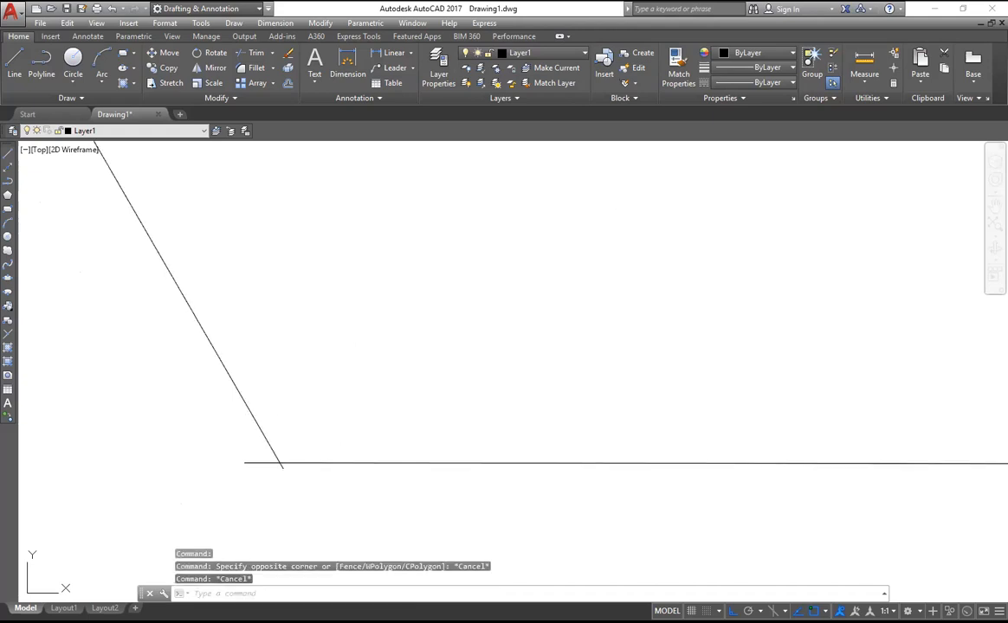
Stretch the bottom line's left end back to its intersection with the slanted line.
click(250, 464)
click(245, 463)
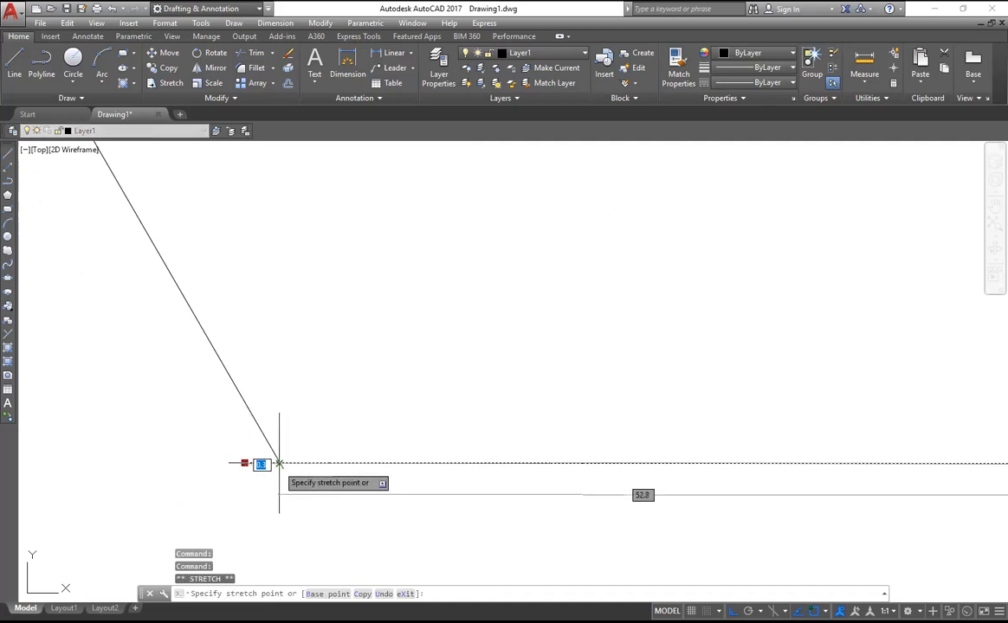
click(279, 463)
Stretch the slanted line's protruding lower end up to the bottom line's left endpoint, then clear the selection.
mouse_move(278, 463)
scroll(297, 444, up, 5)
scroll(288, 461, up, 2)
middle_drag(275, 424, 437, 265)
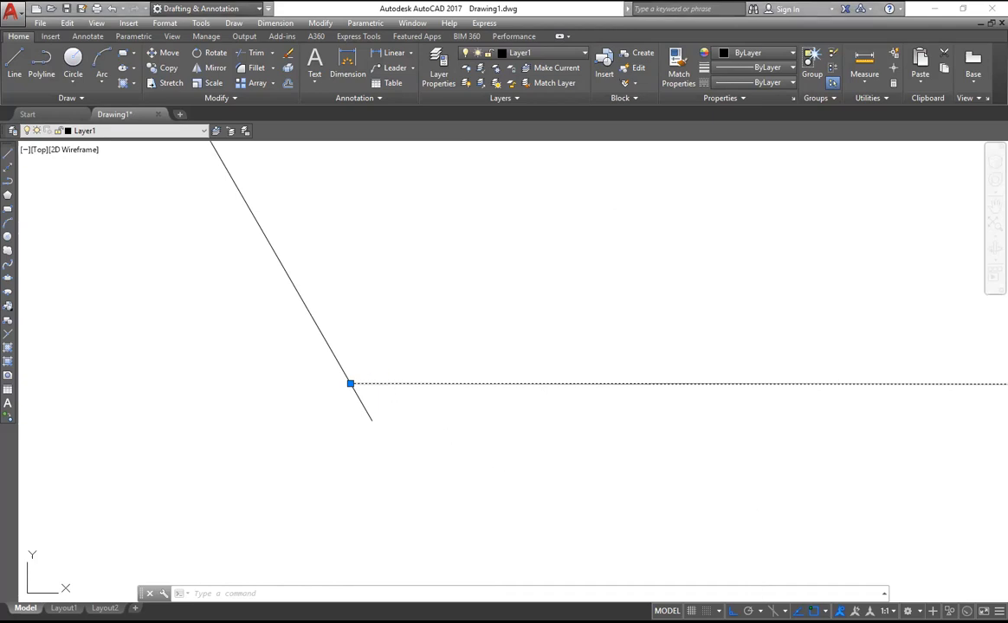
click(371, 416)
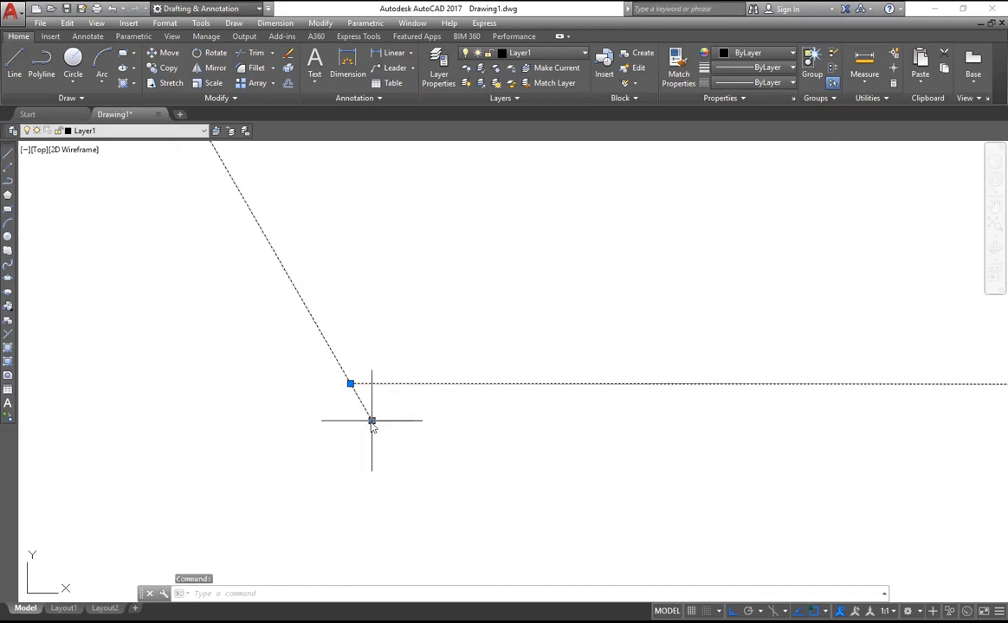
click(371, 422)
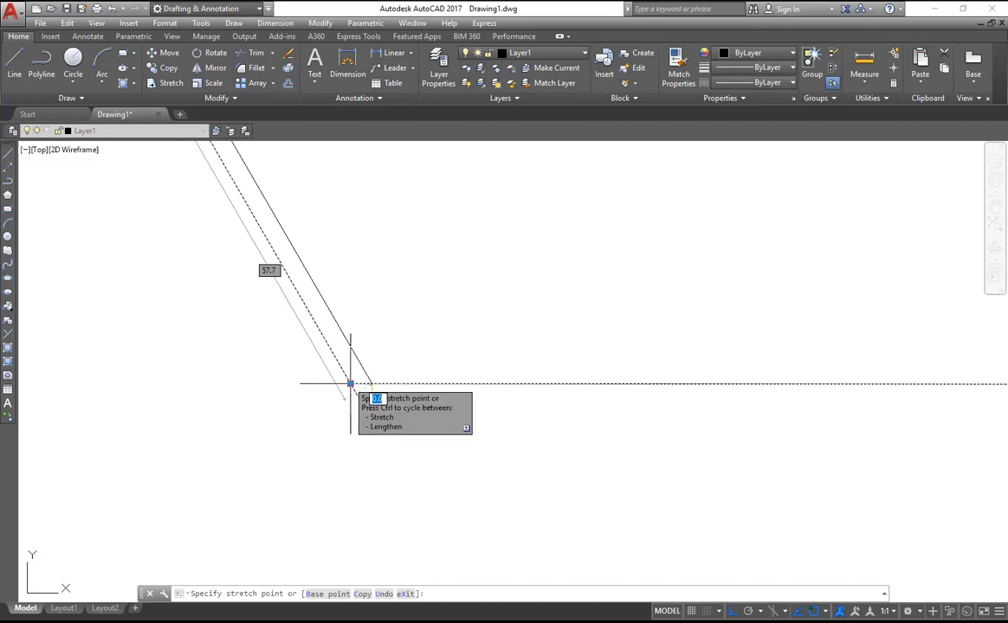
click(350, 383)
click(350, 384)
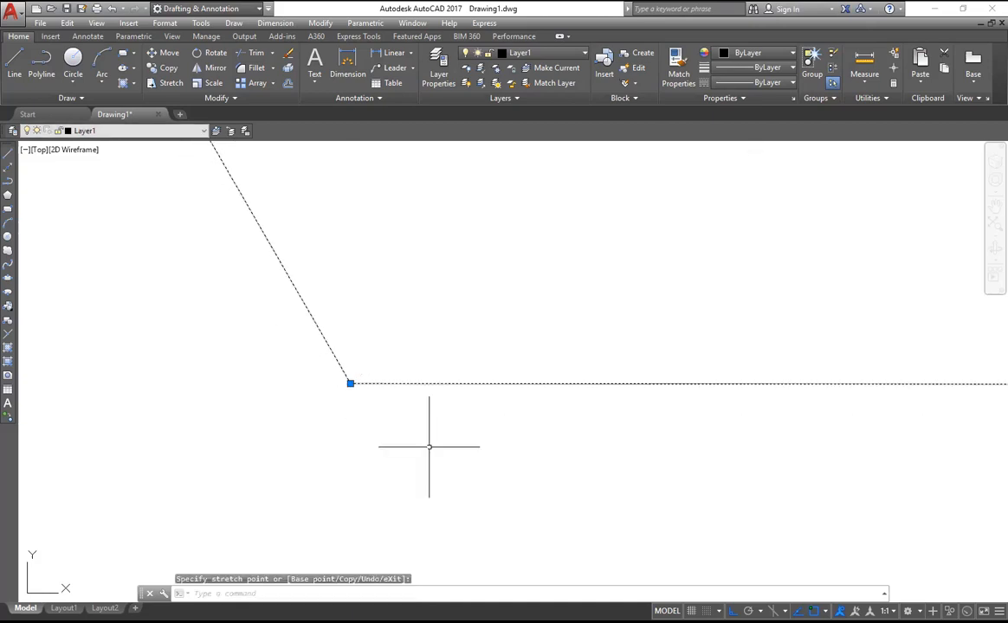
key(Escape)
Examine the closed lower-left corner of the outline and the complete shape within the frame.
middle_drag(528, 287, 647, 215)
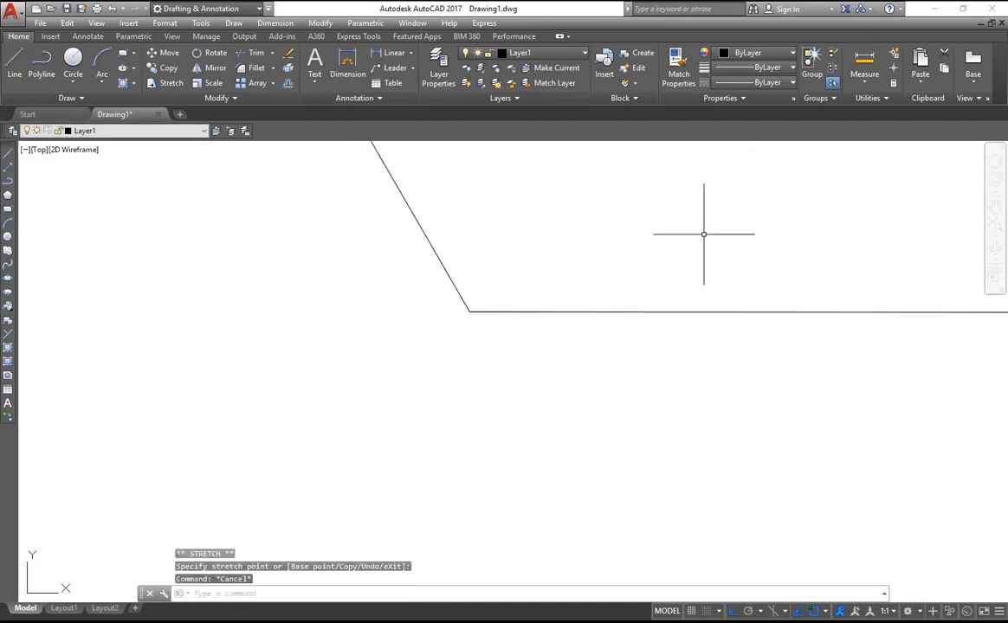
middle_drag(703, 234, 491, 307)
scroll(491, 307, down, 5)
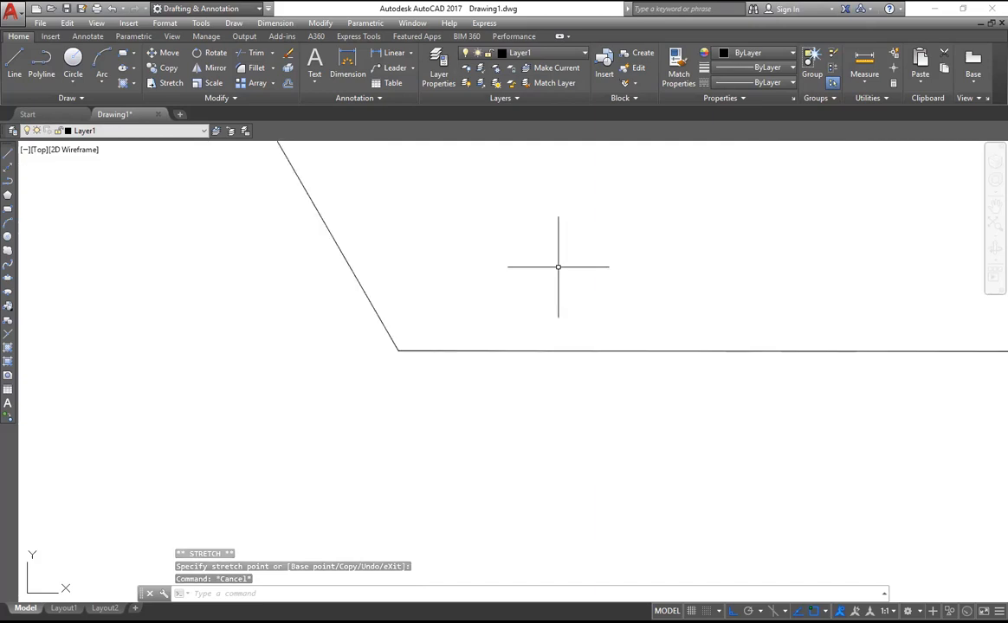
mouse_move(624, 222)
middle_down()
mouse_move(493, 380)
mouse_move(591, 307)
mouse_move(612, 277)
mouse_move(547, 315)
middle_up()
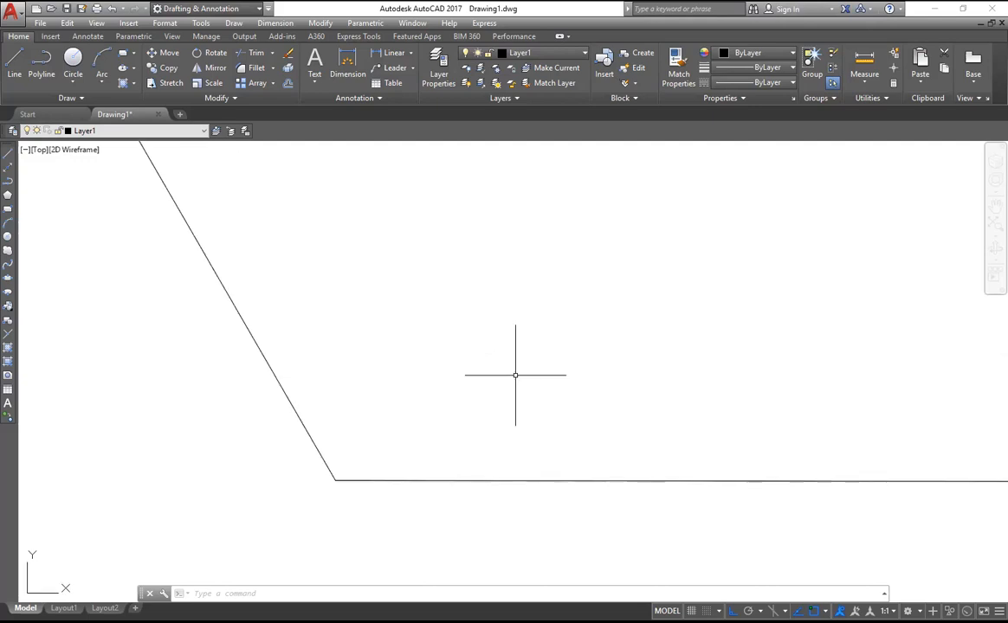
middle_drag(515, 375, 519, 442)
scroll(636, 301, down, 4)
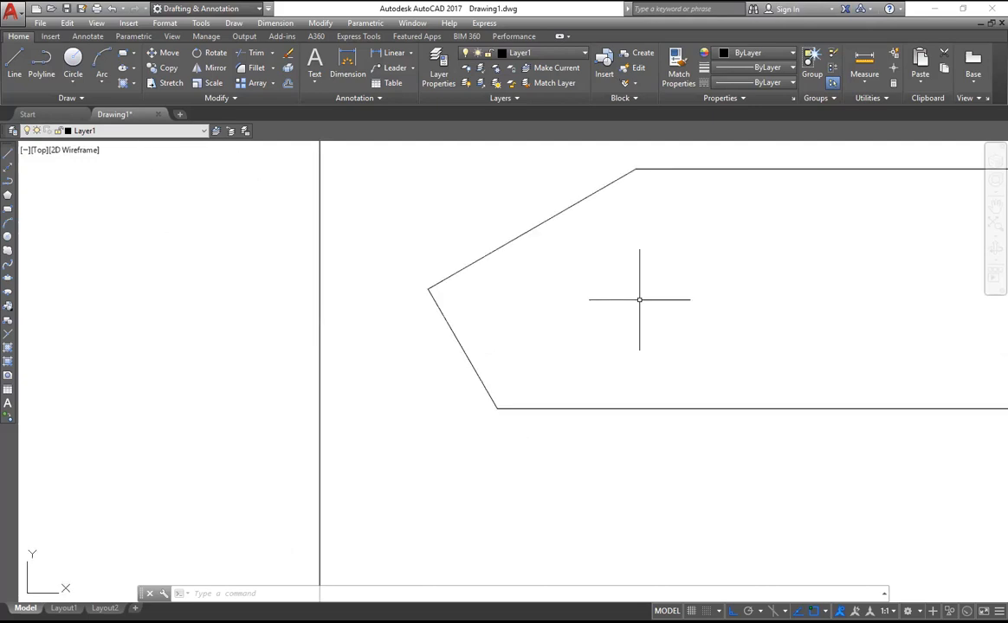
scroll(639, 299, down, 2)
middle_drag(749, 282, 587, 312)
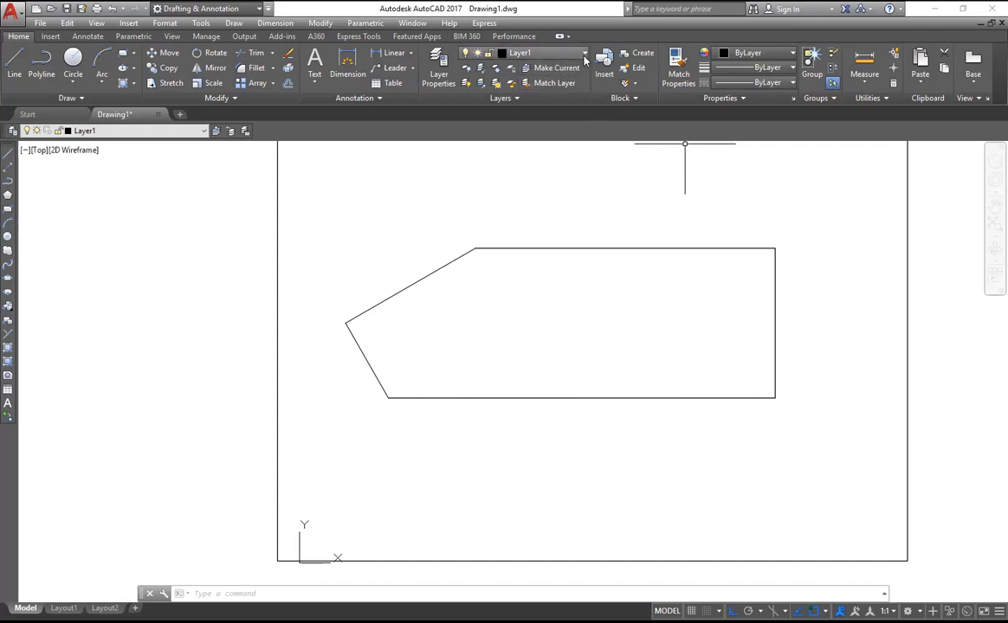
Make Constructn the current layer and draw a vertical line upward from the outline's bottom edge, slightly left of its right side.
click(531, 53)
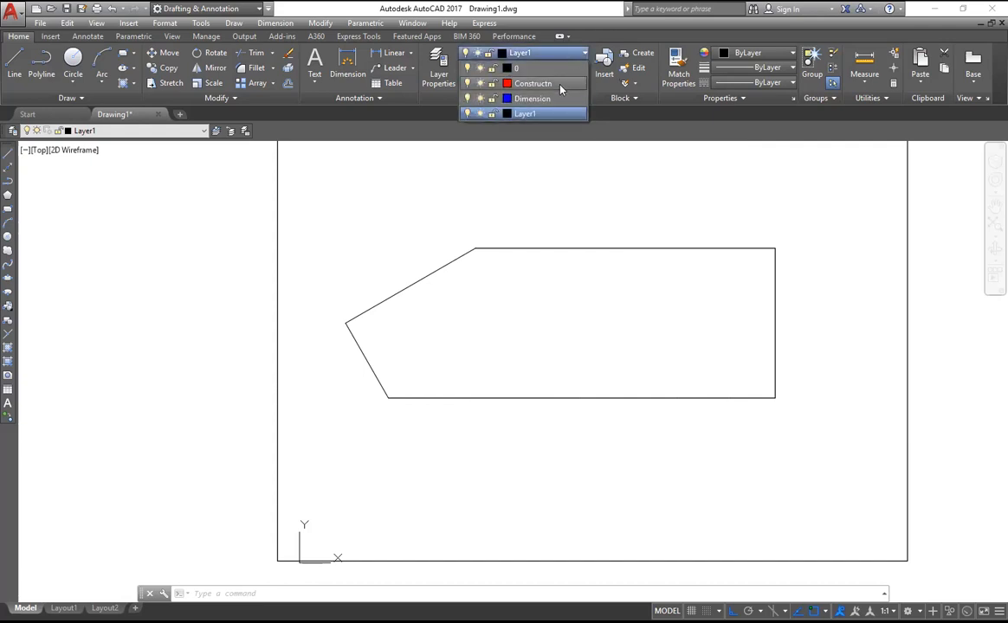
click(559, 84)
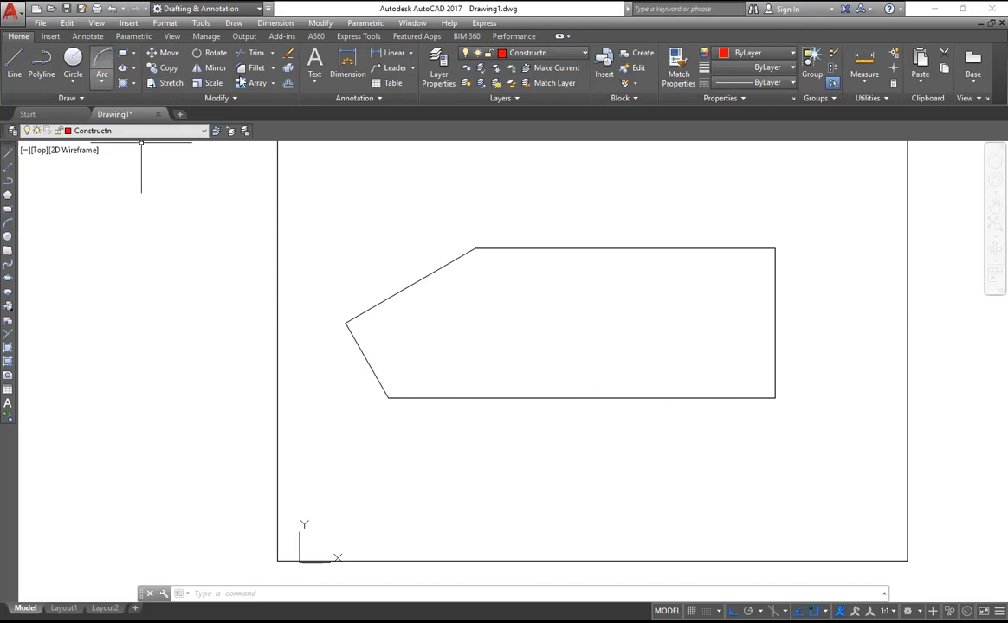
click(15, 60)
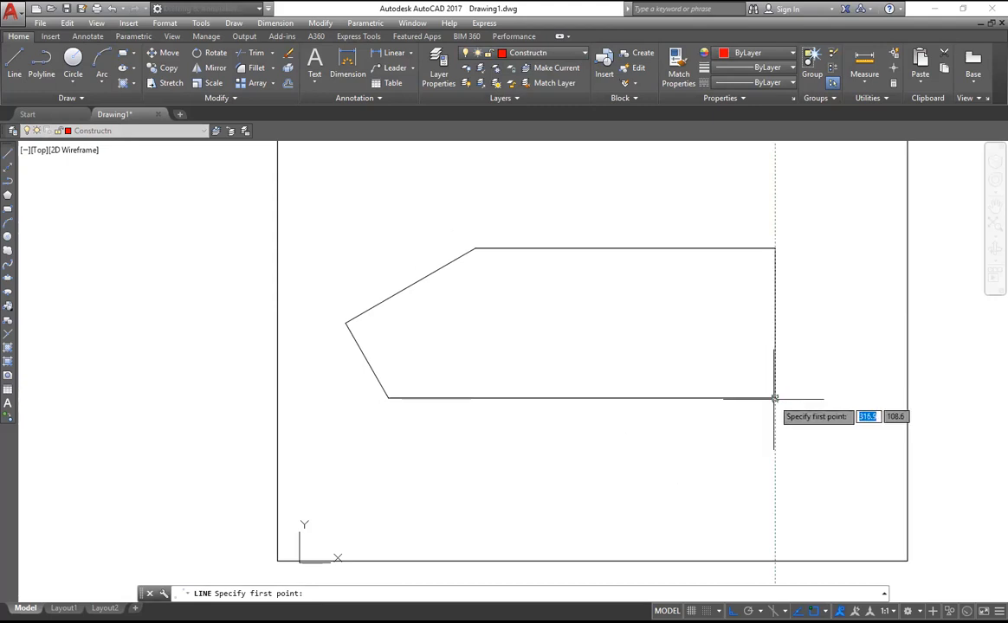
click(730, 398)
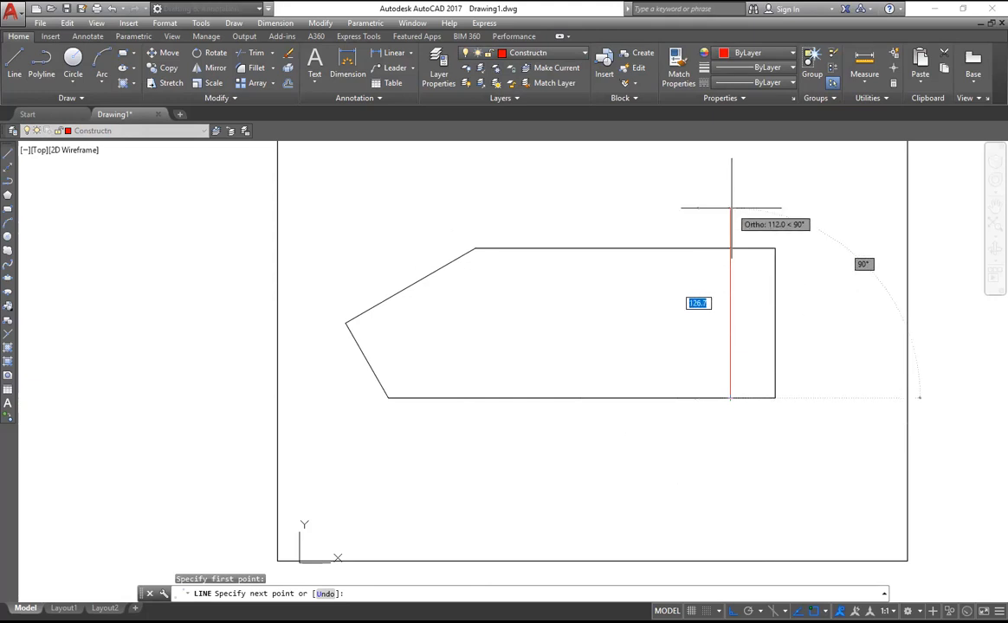
click(729, 283)
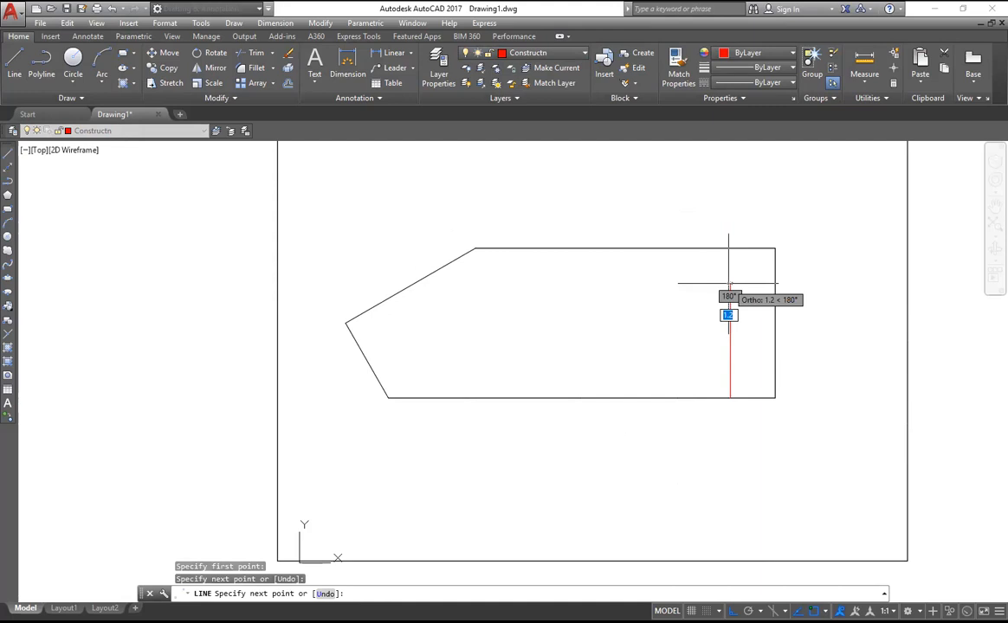
key(Return)
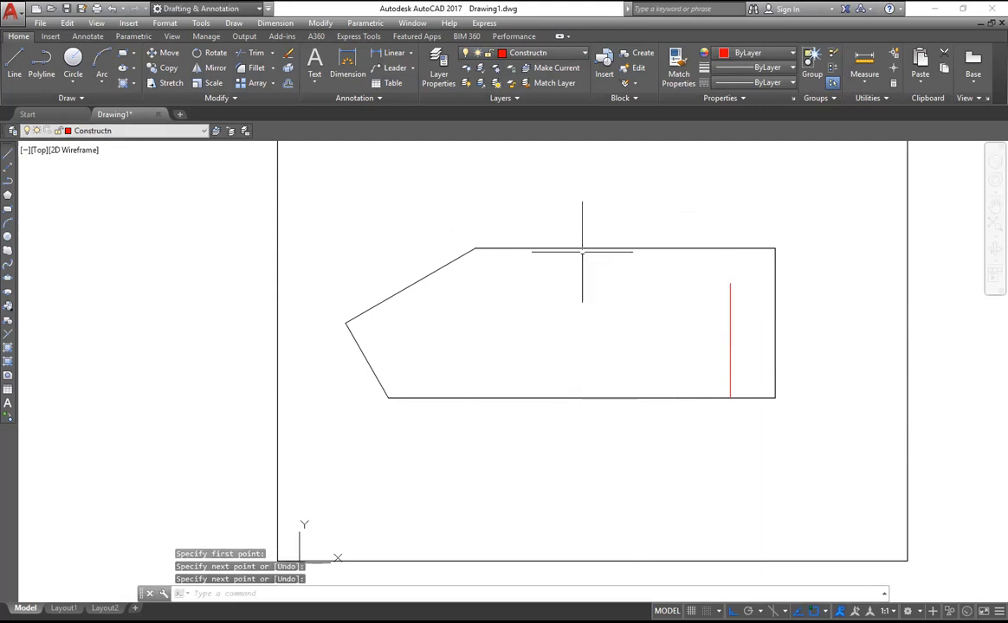
right_click(597, 222)
click(626, 229)
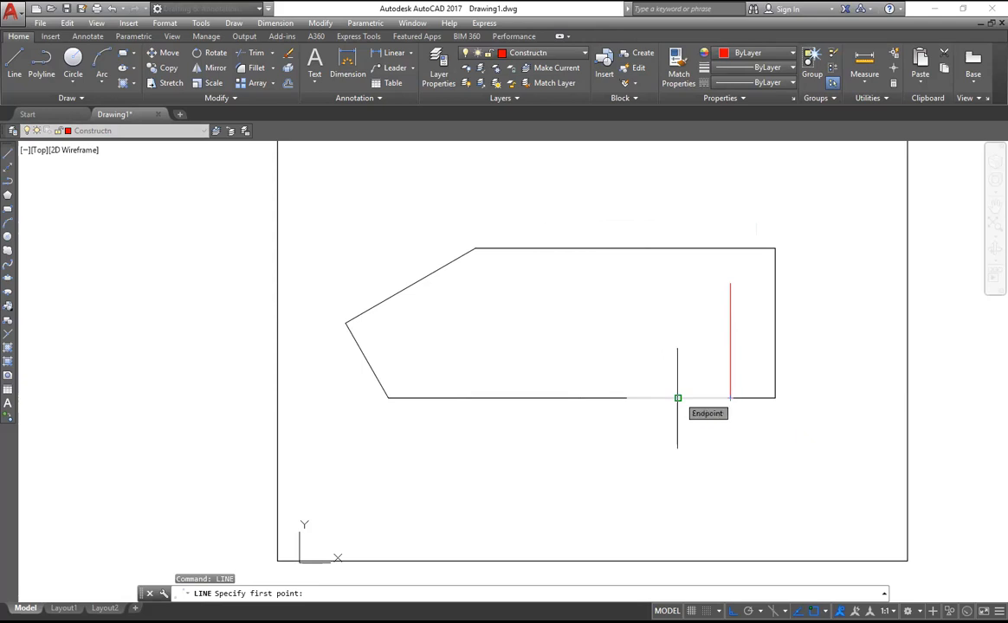
shift+right_click(677, 397)
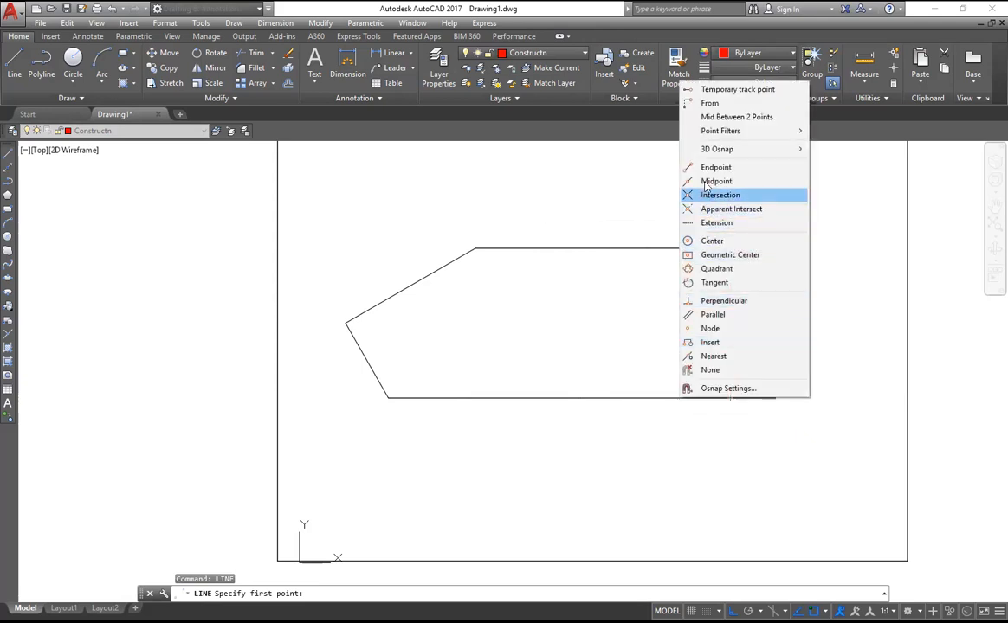
click(715, 167)
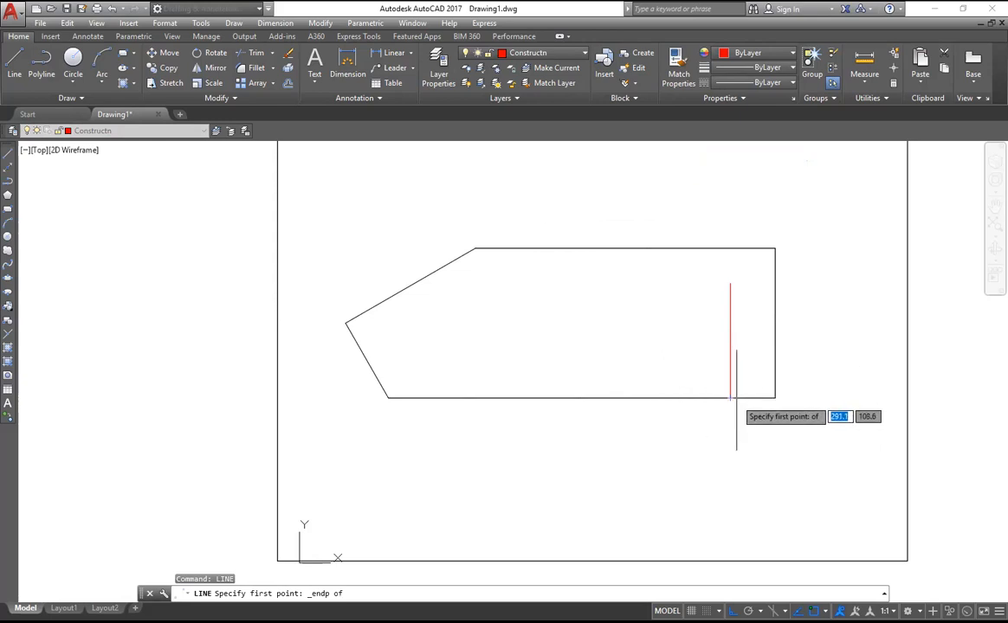
click(730, 283)
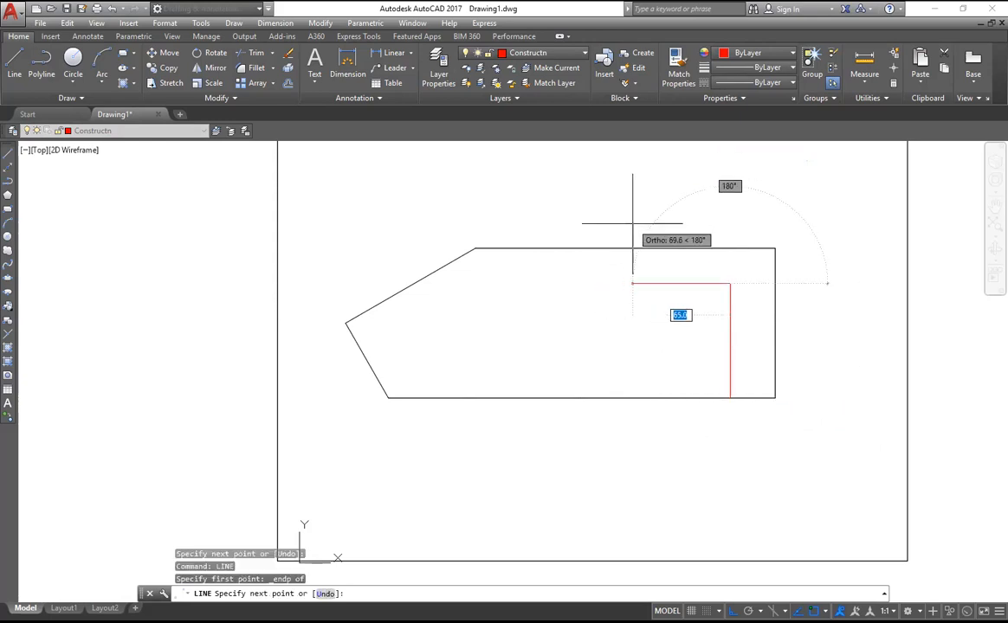
key(Escape)
Draw a second vertical construction line from the bottom edge, left of the first and ending level with its top.
right_click(684, 200)
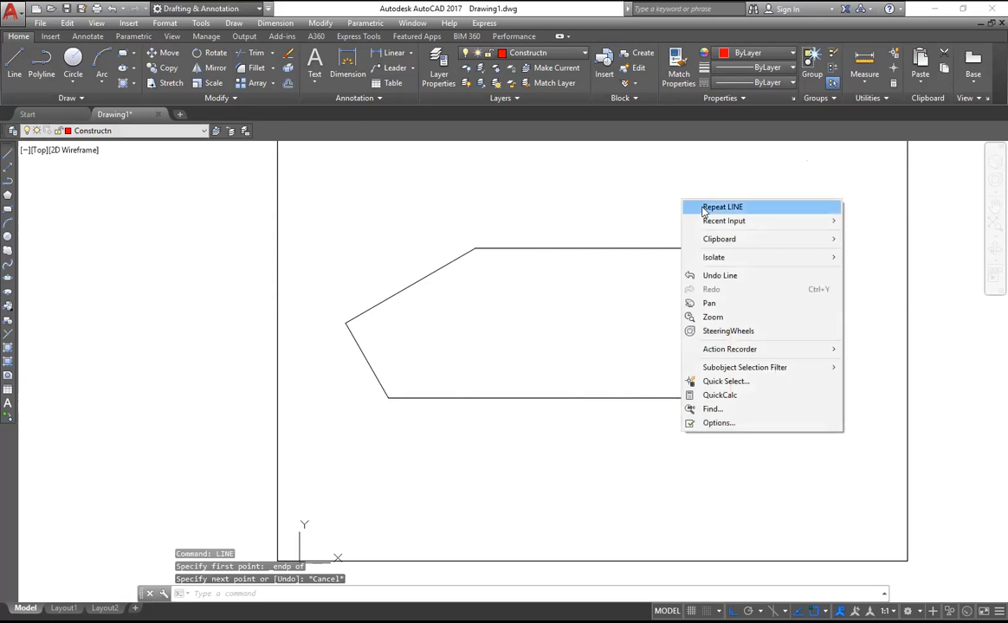
click(704, 208)
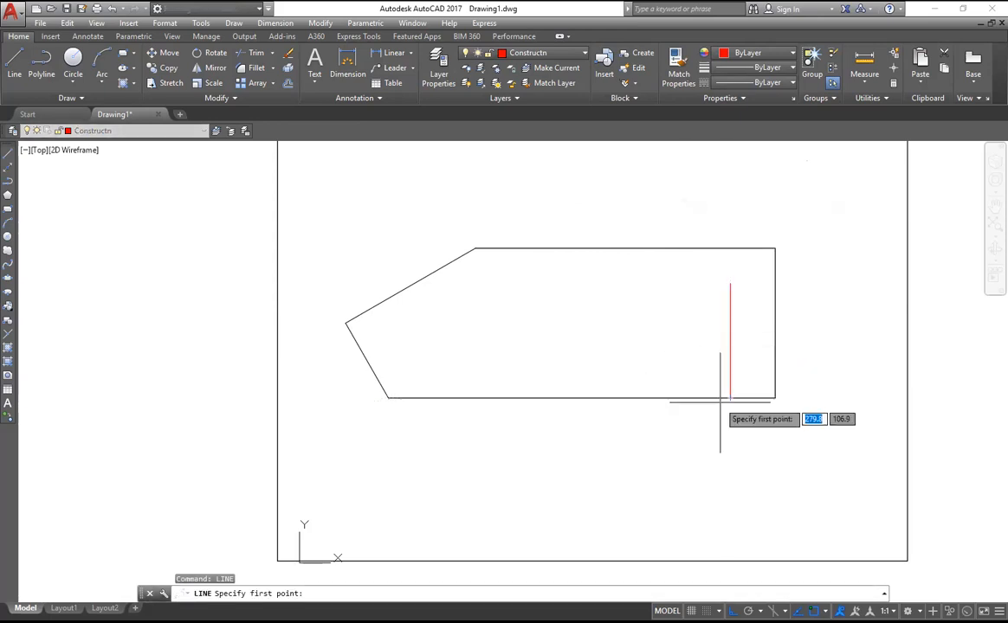
click(677, 399)
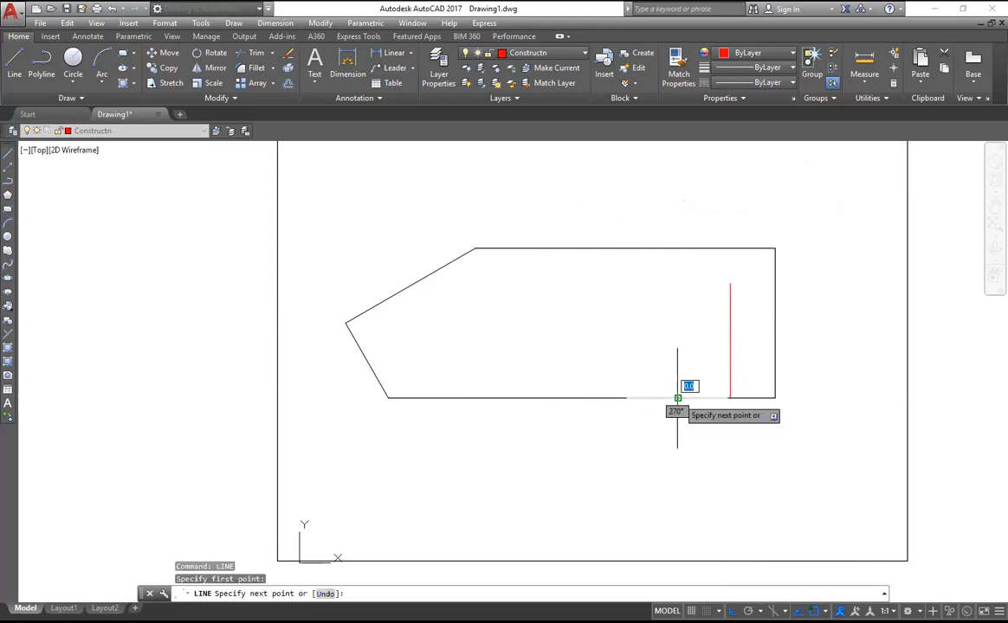
click(677, 283)
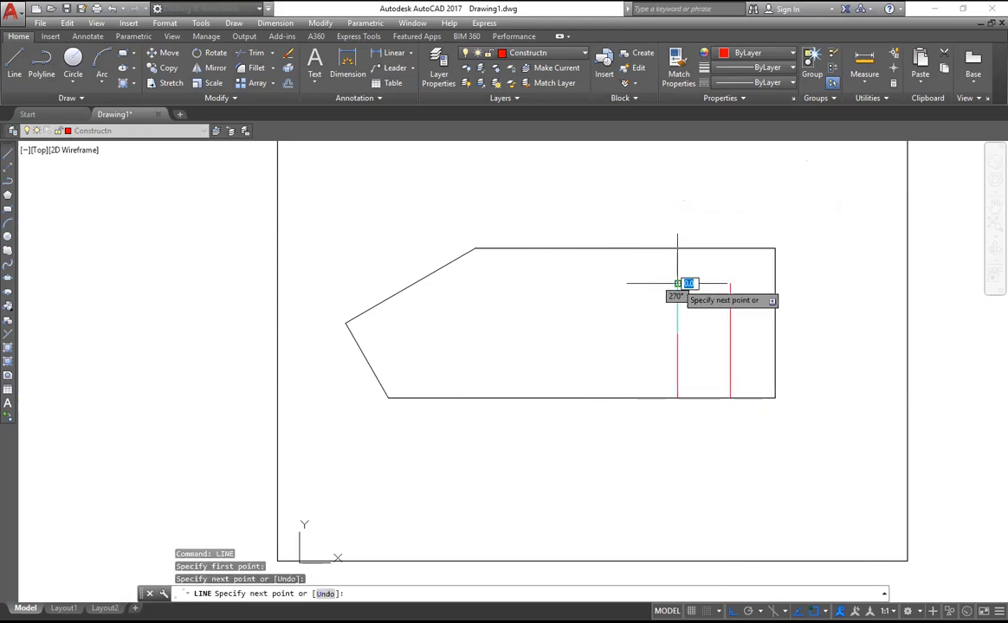
key(Return)
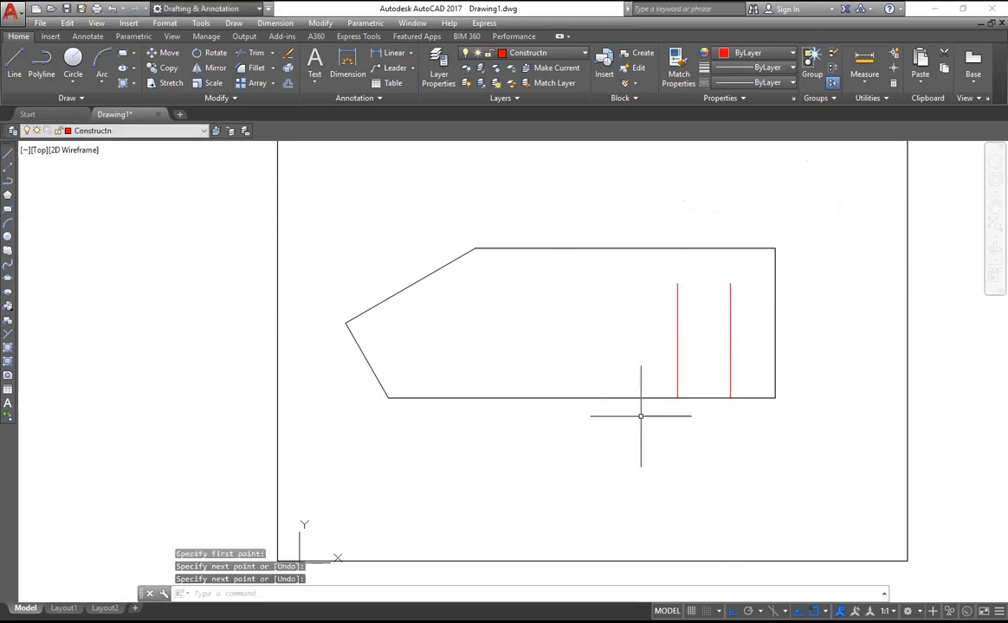
Draw a third vertical construction line upward from near the middle of the outline's bottom edge, stopping below the top edge.
right_click(558, 308)
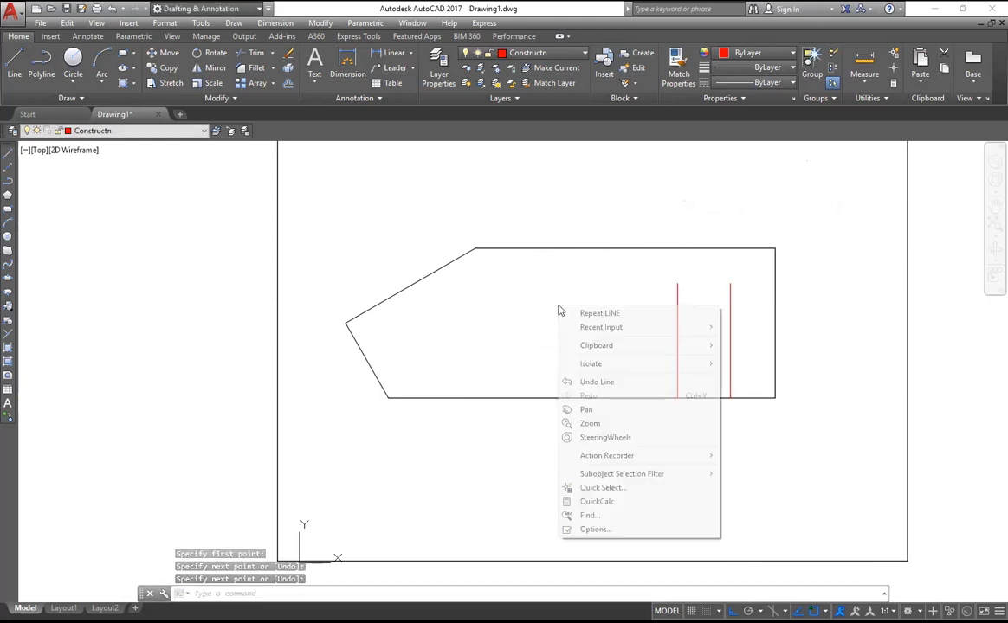
click(569, 314)
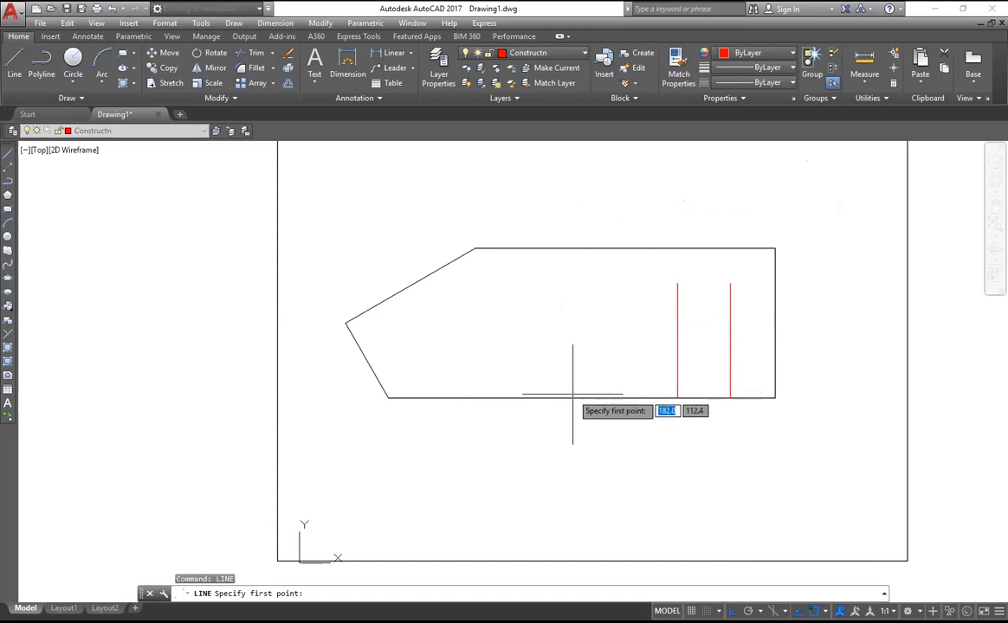
click(580, 398)
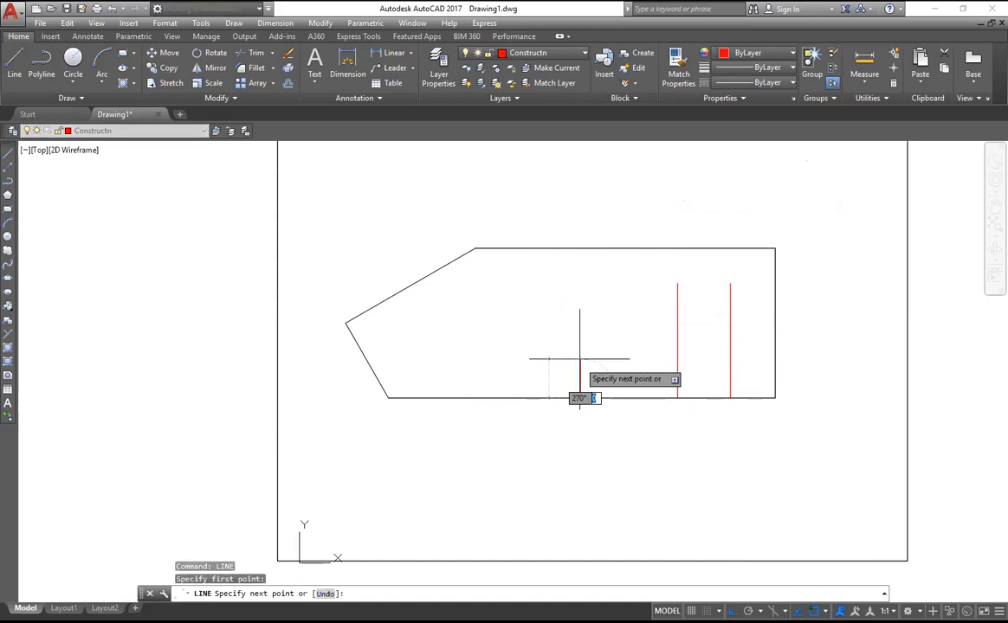
click(580, 278)
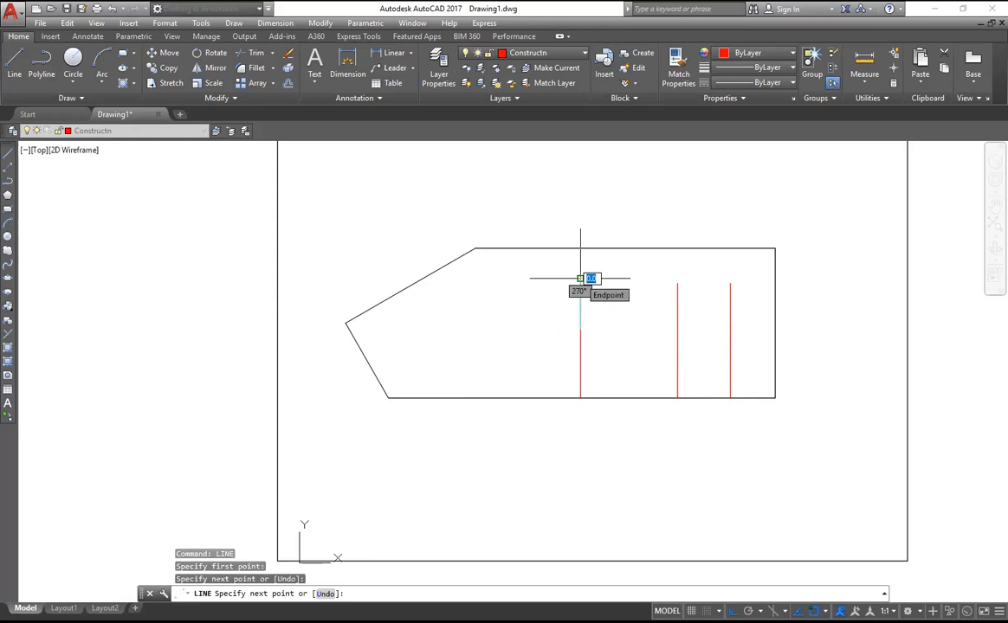
key(Return)
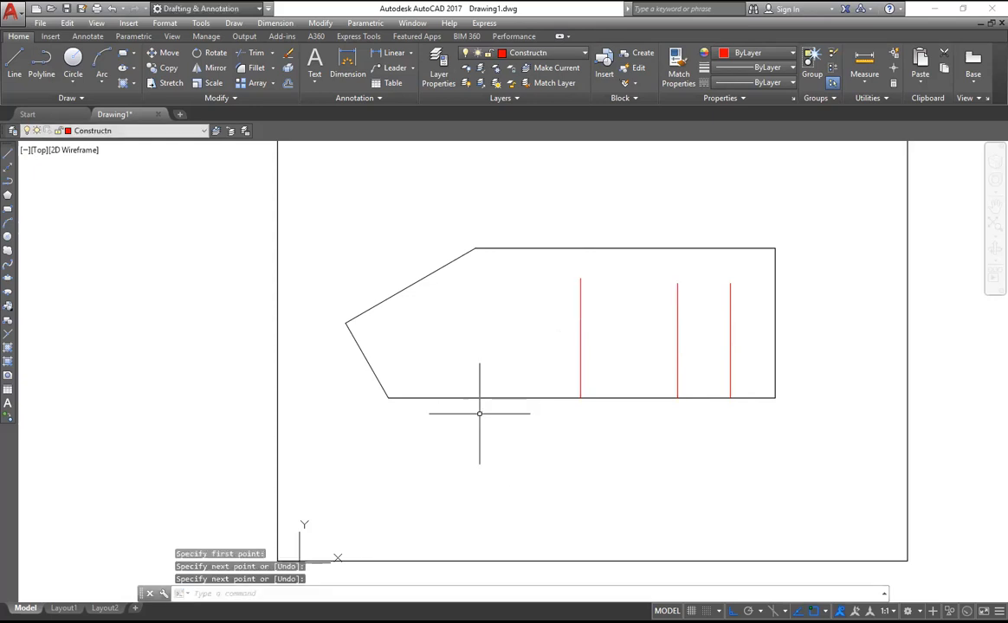
Draw a fourth vertical construction line from the bottom edge, just left of the outline's top-left corner, ending below the sloped edge.
right_click(457, 294)
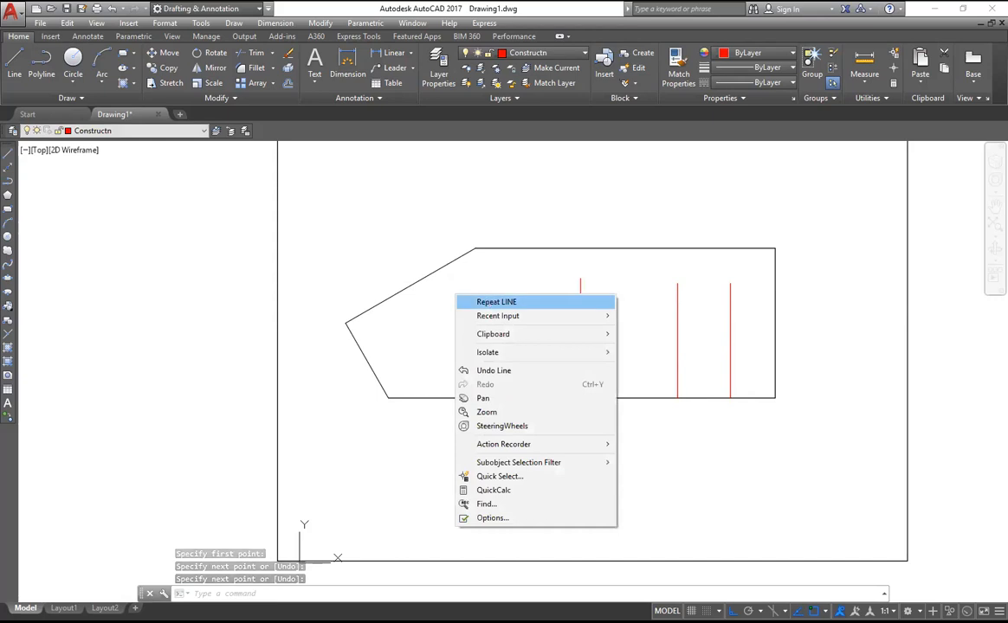
click(472, 302)
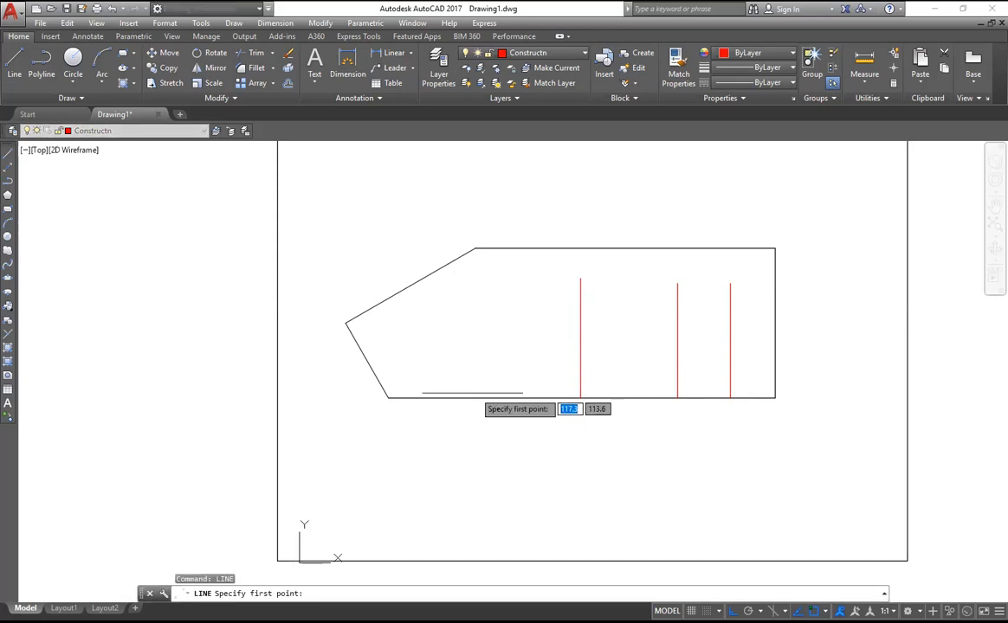
click(468, 398)
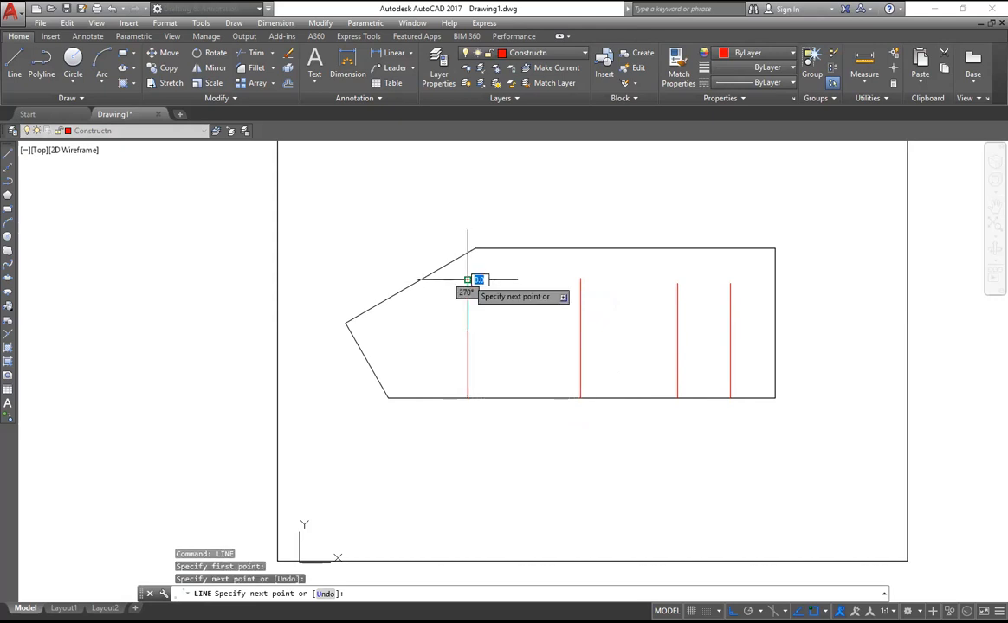
click(467, 279)
key(Return)
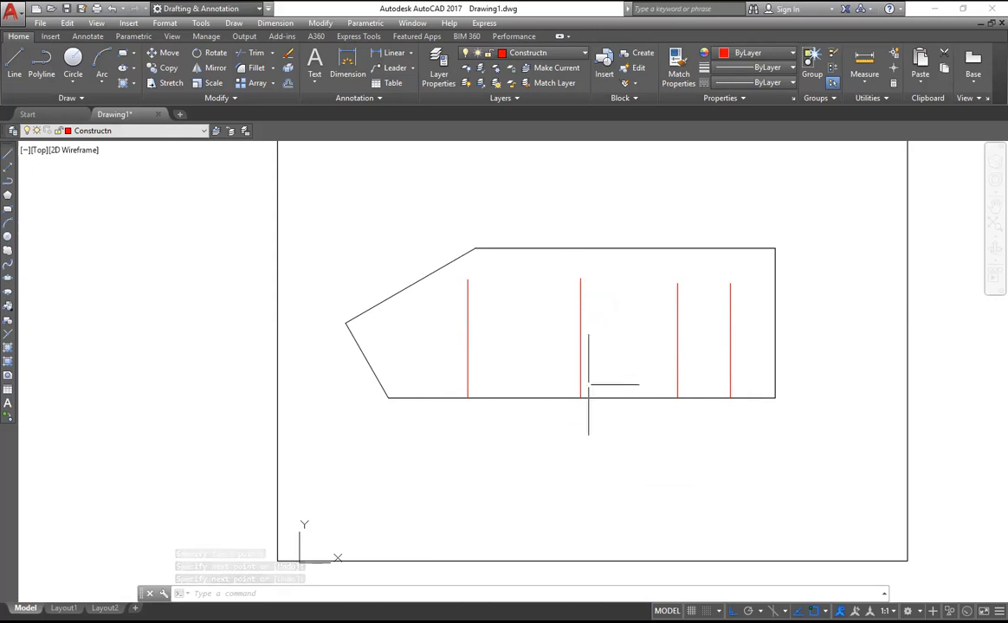
Draw a horizontal construction line from the midpoint of the outline's right side to a point beyond its left tip.
click(15, 68)
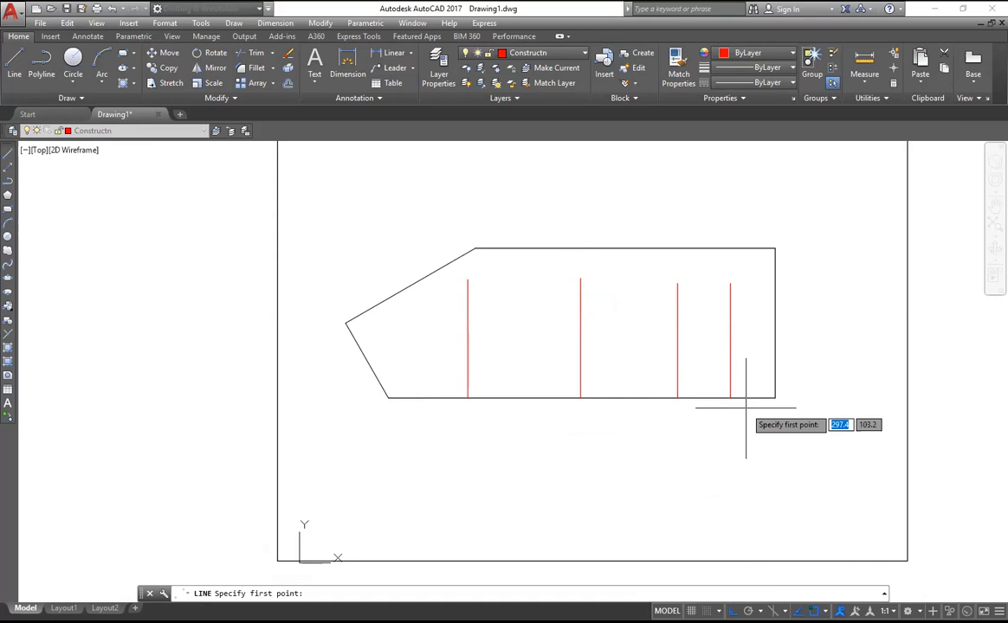
shift+right_click(748, 446)
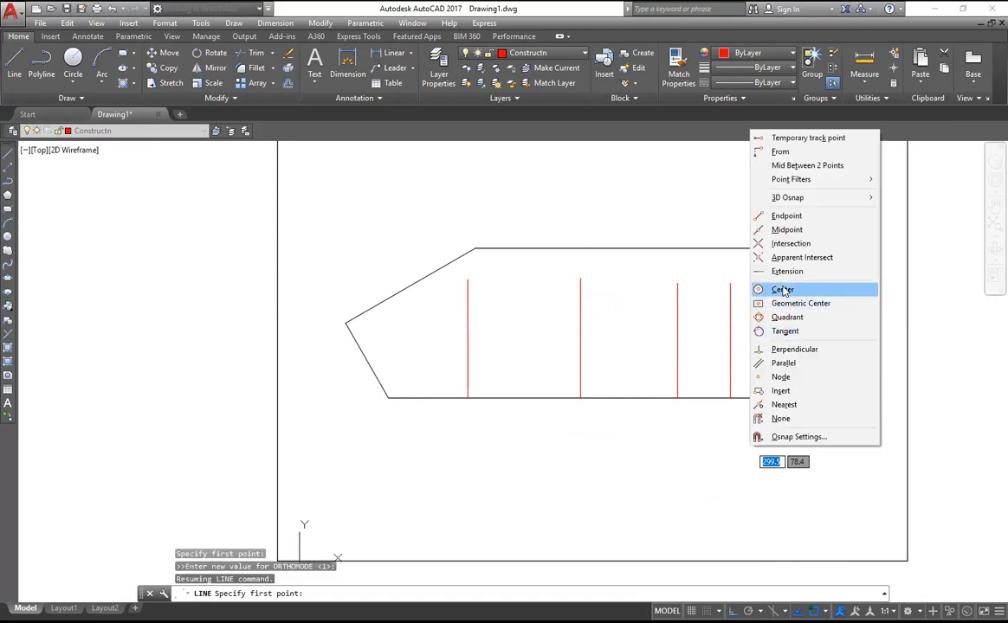
click(786, 230)
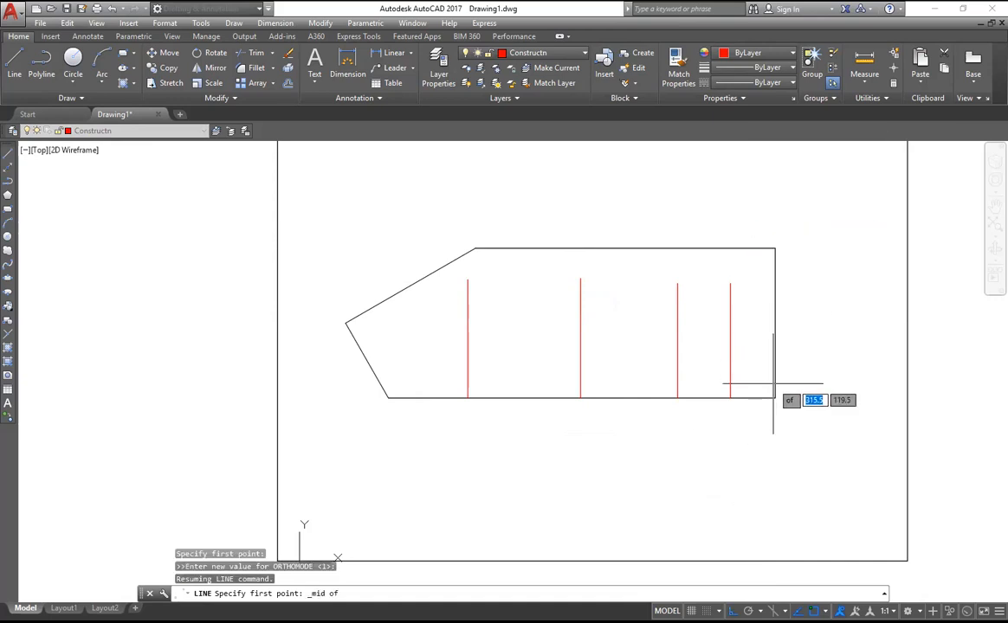
click(774, 324)
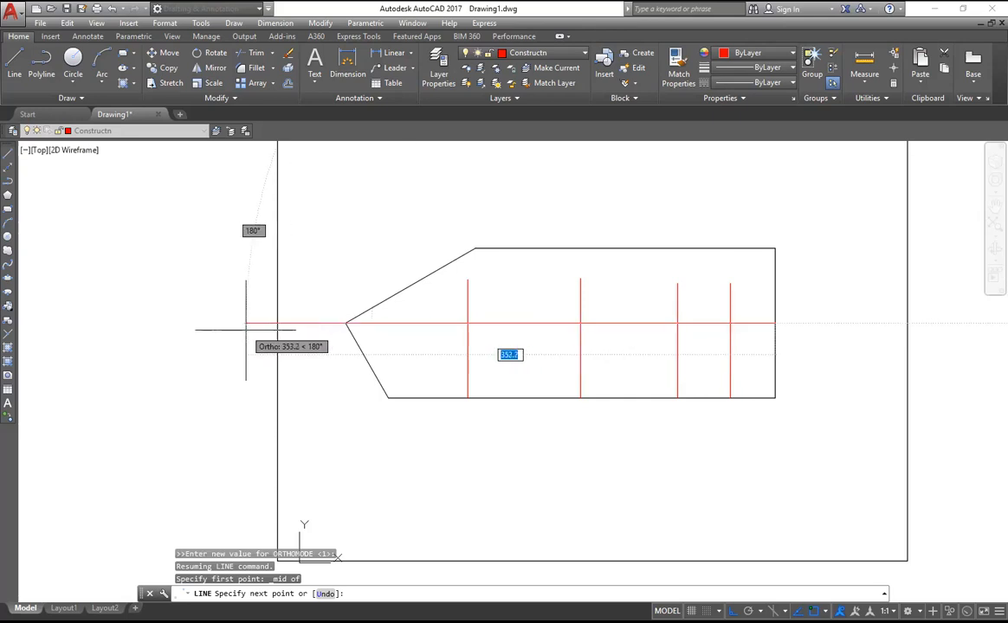
click(307, 323)
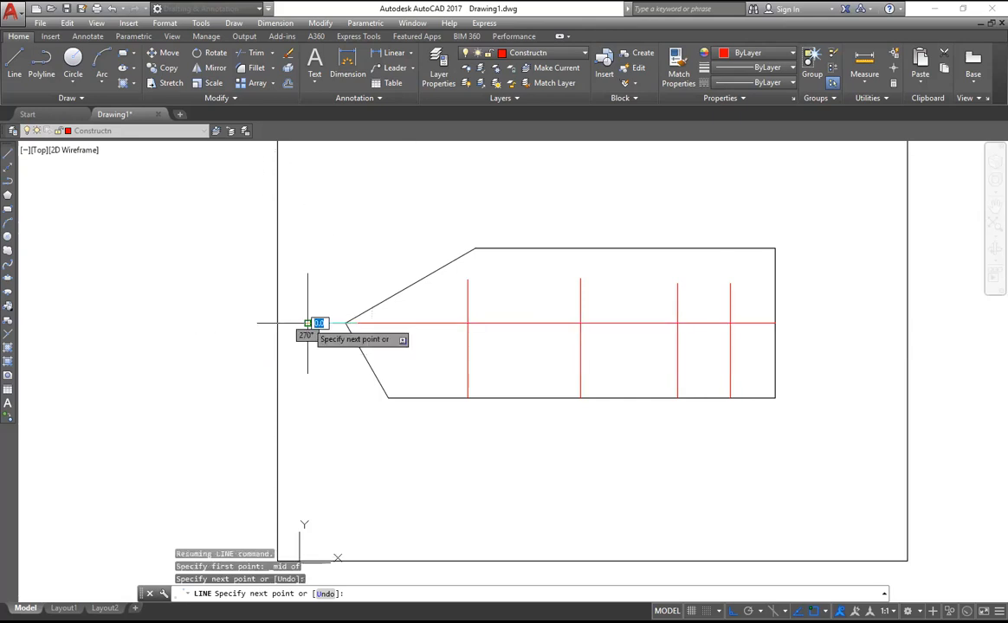
click(307, 324)
key(Return)
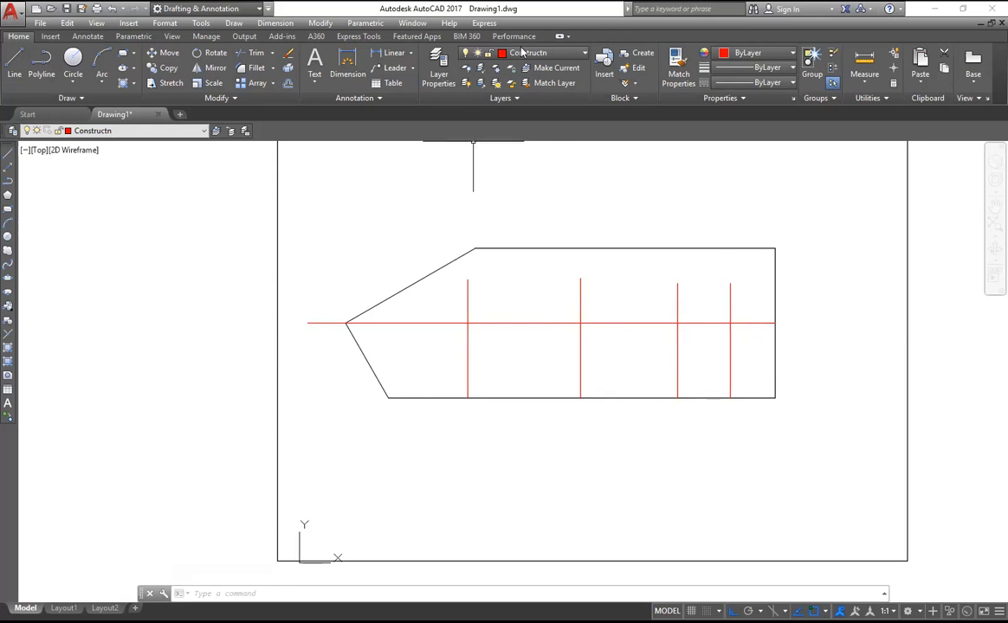
Draw a construction line 10 down from where the rightmost vertical meets the horizontal centre line, then left past the second vertical.
click(584, 56)
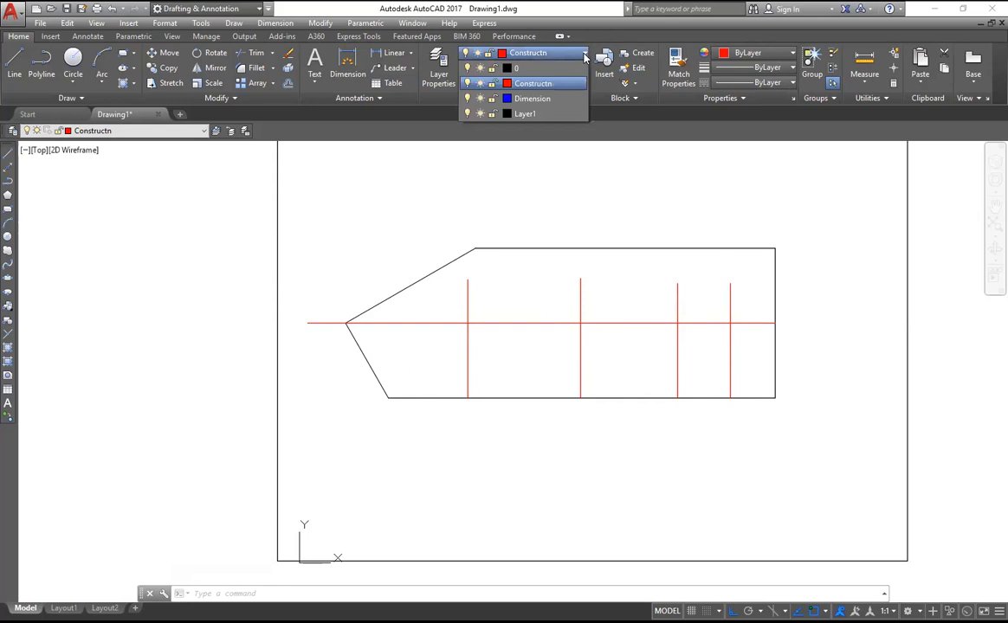
click(585, 194)
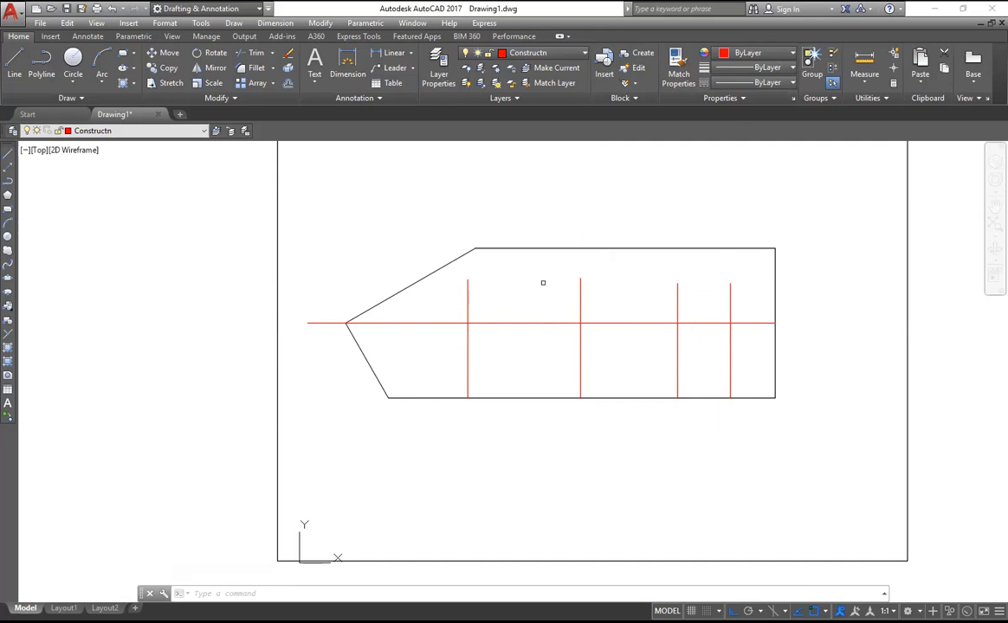
click(14, 67)
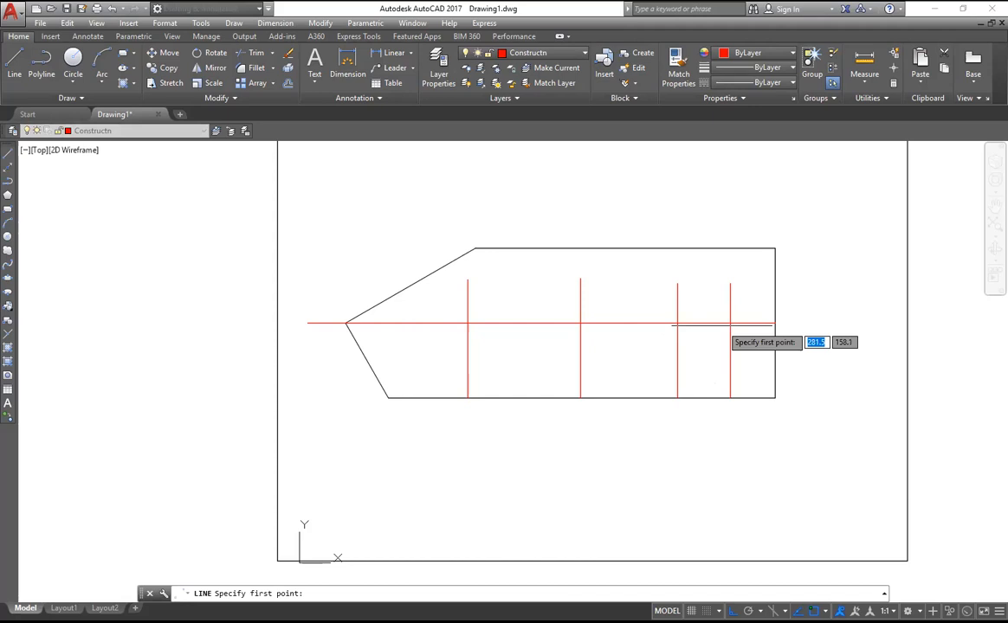
click(730, 322)
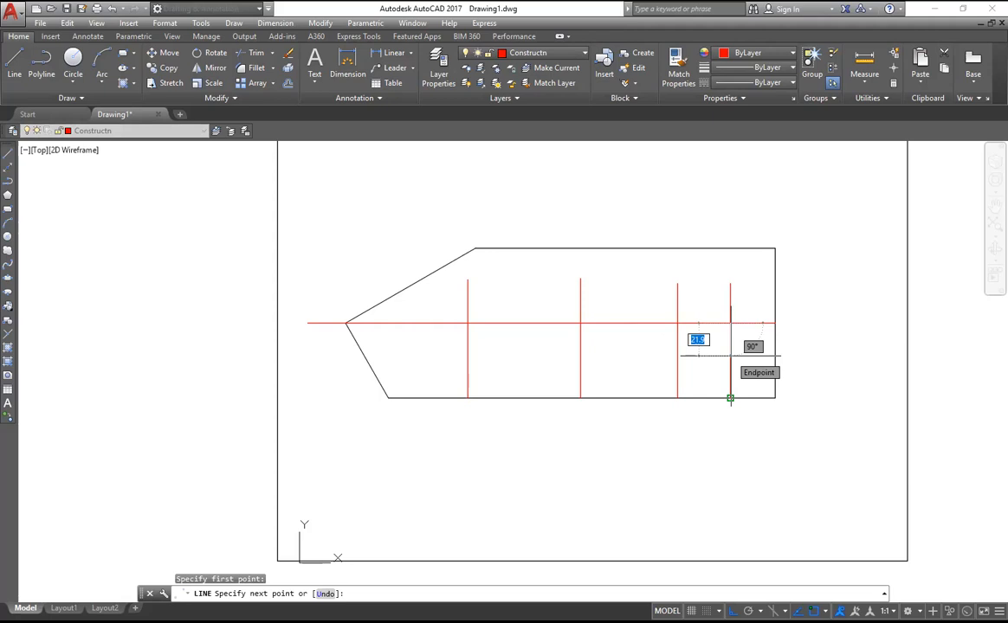
text(10)
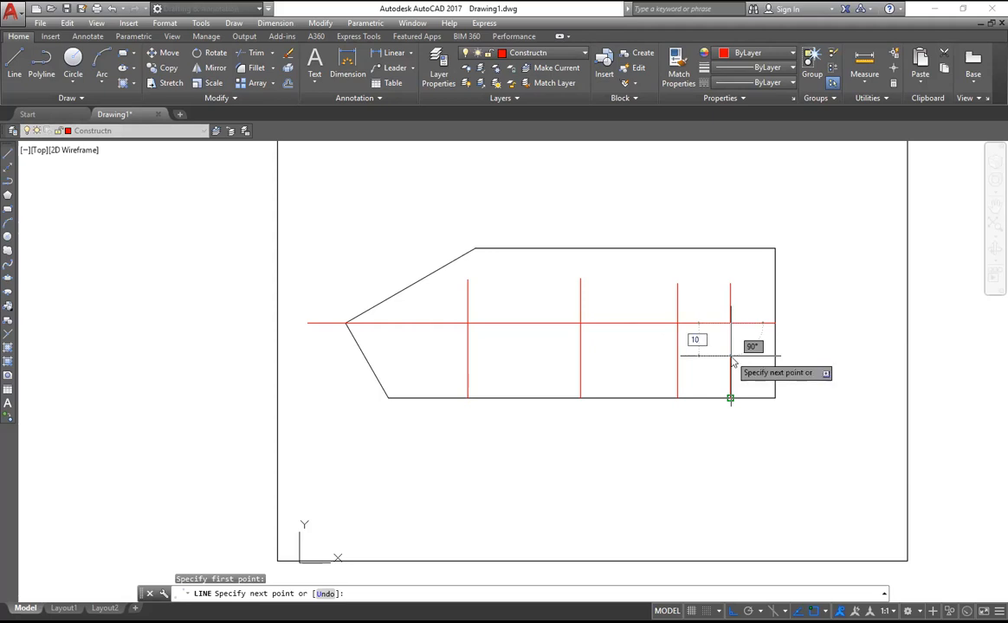
key(Return)
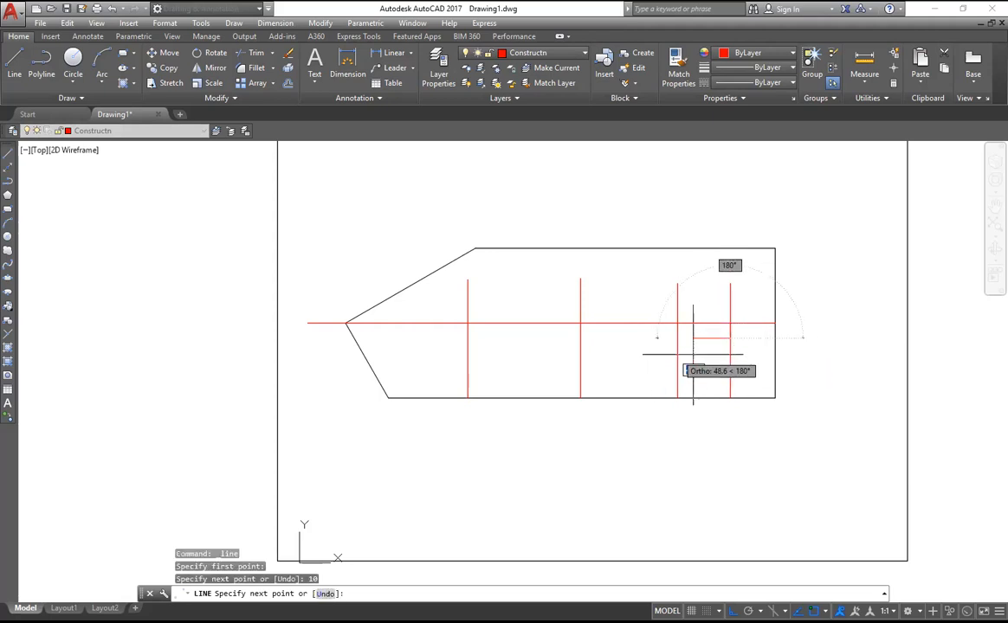
click(648, 351)
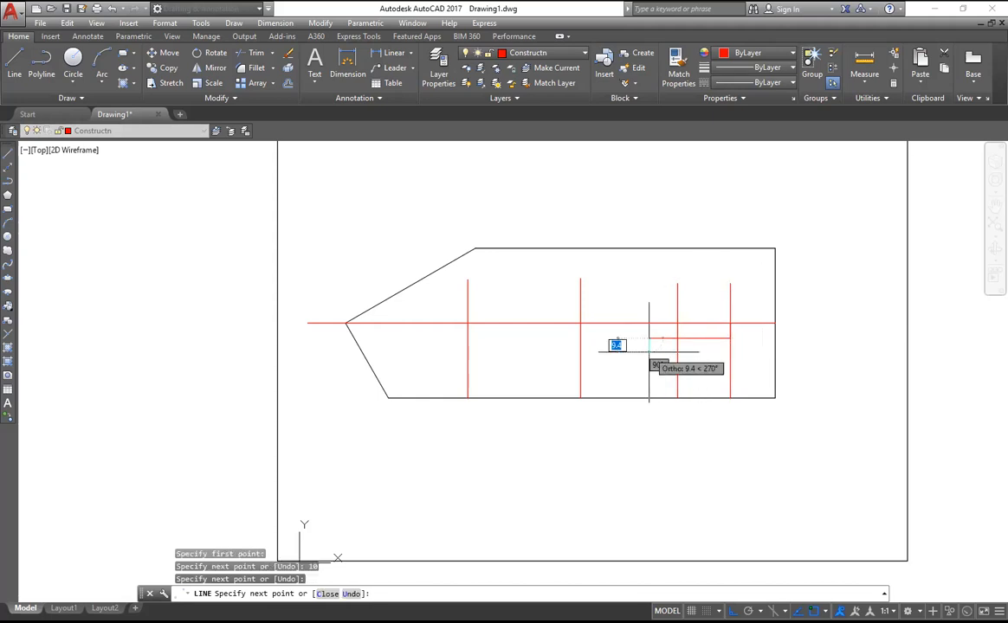
key(Return)
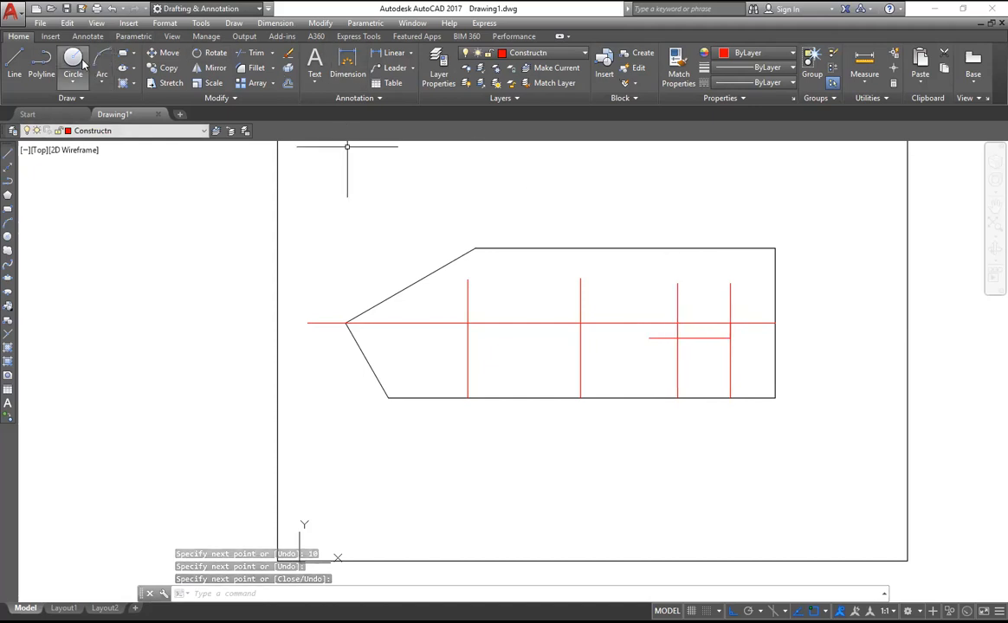
Make Layer1 the current layer for drawing the slot.
click(43, 65)
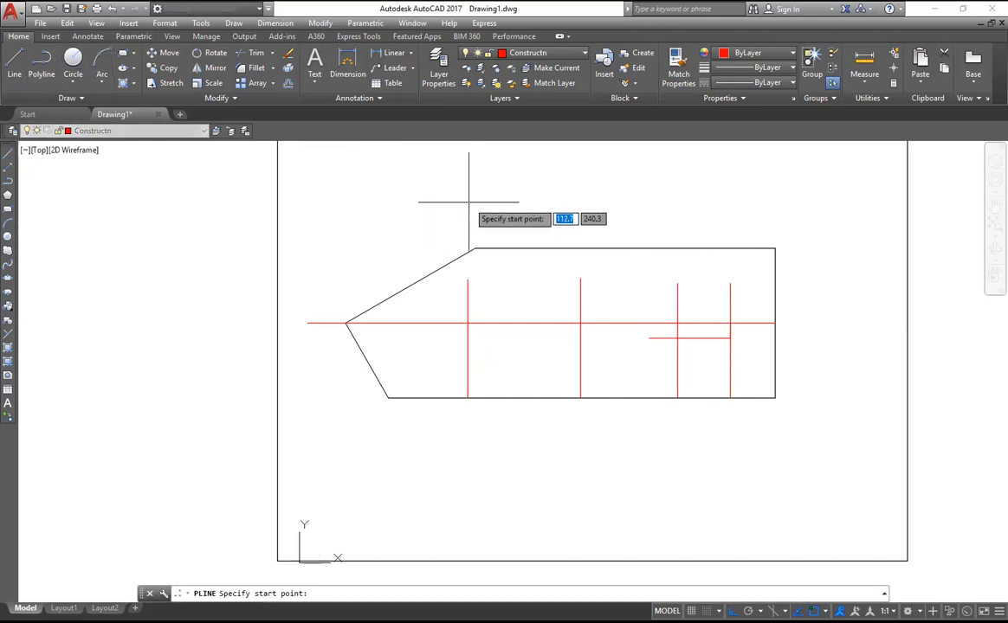
click(581, 54)
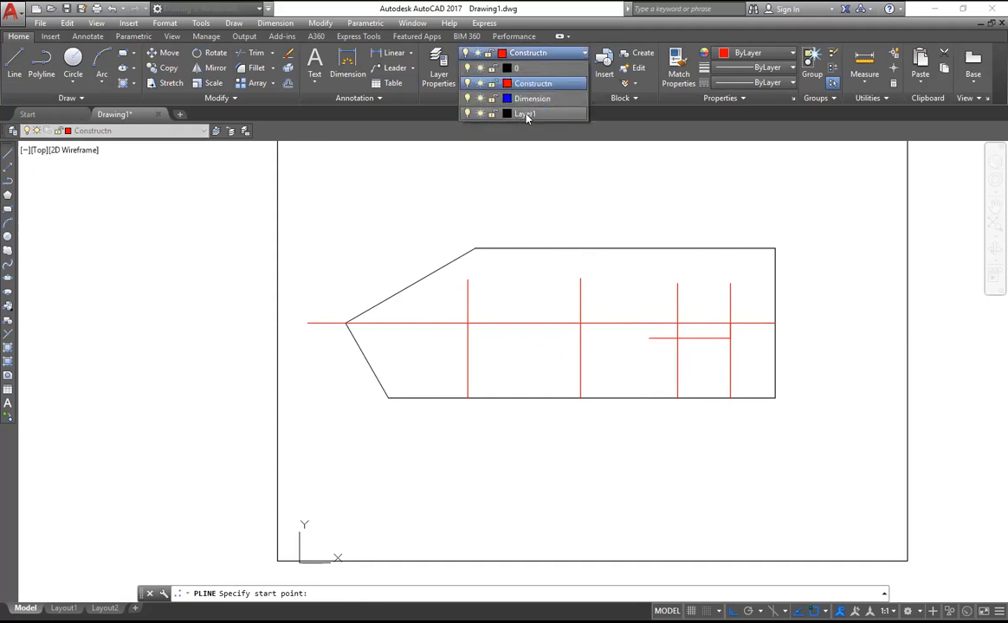
click(526, 114)
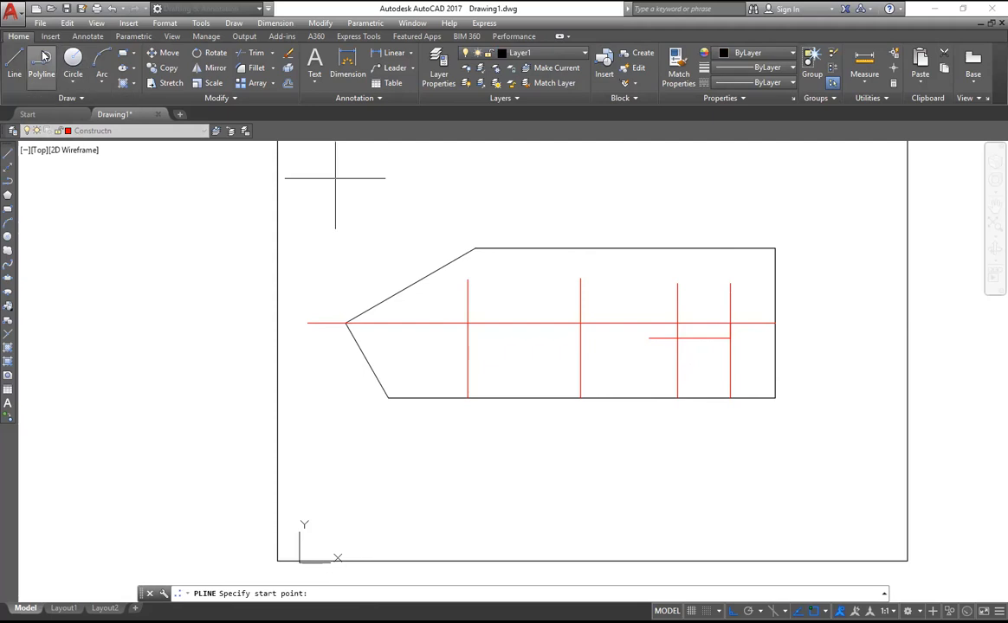
Start a polyline where the short horizontal construction line crosses the second vertical, with ortho off, and add a left-bulging arc ending 20 above.
click(51, 75)
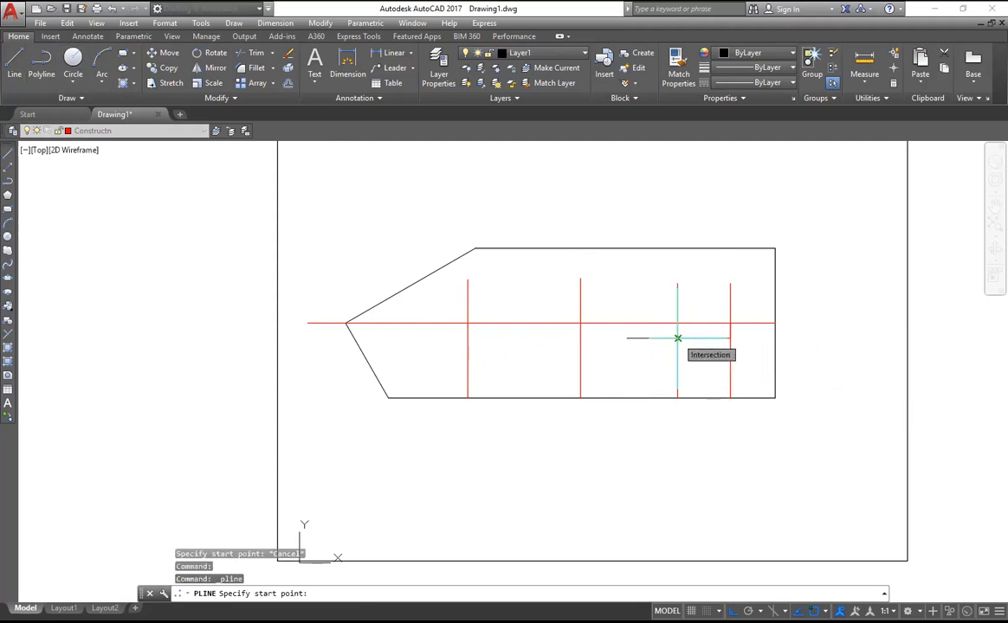
click(678, 338)
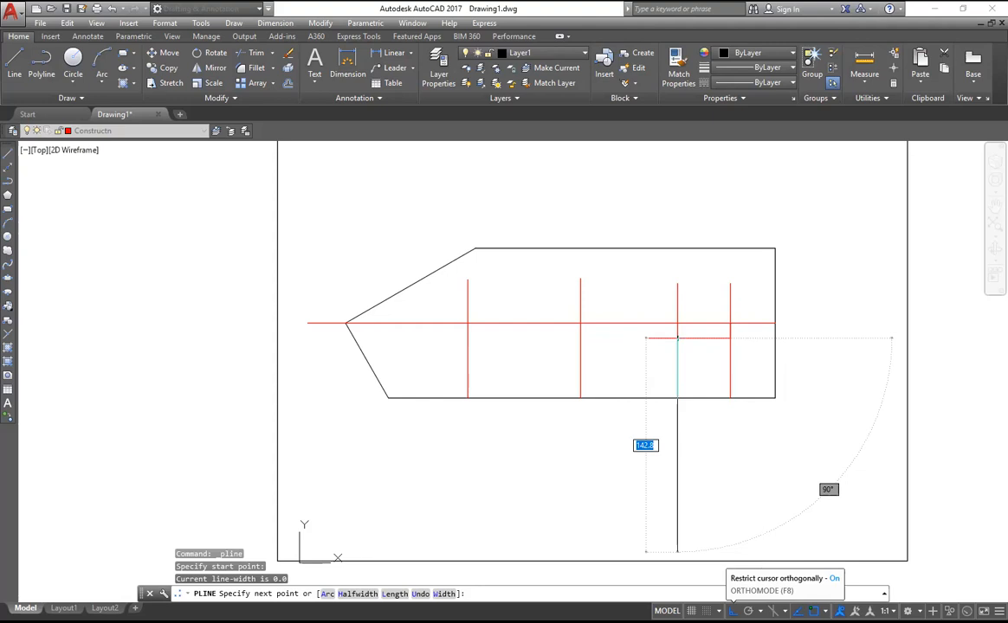
click(733, 612)
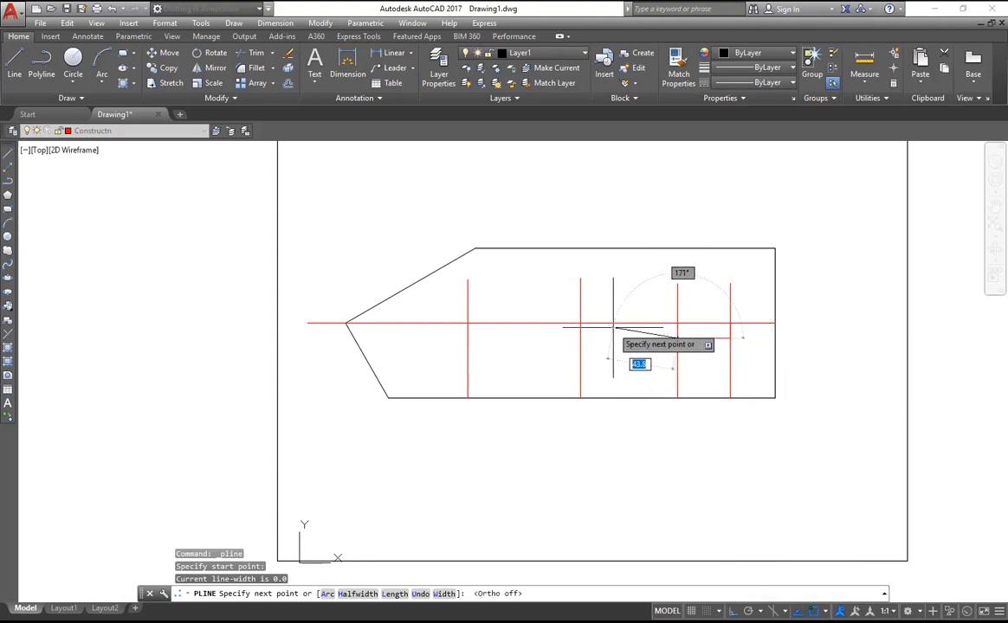
text(a)
key(Return)
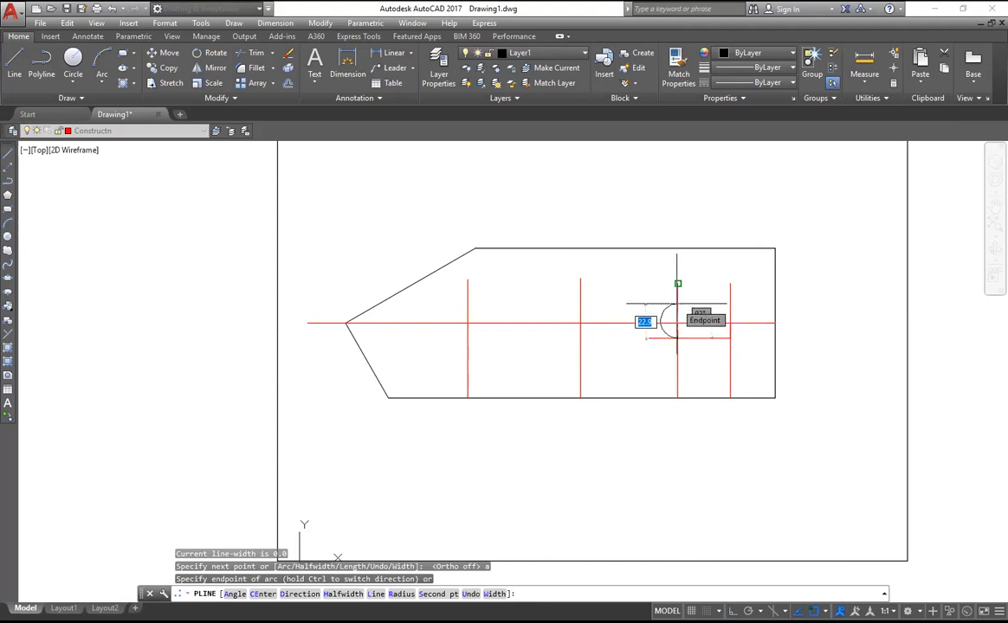
text(20)
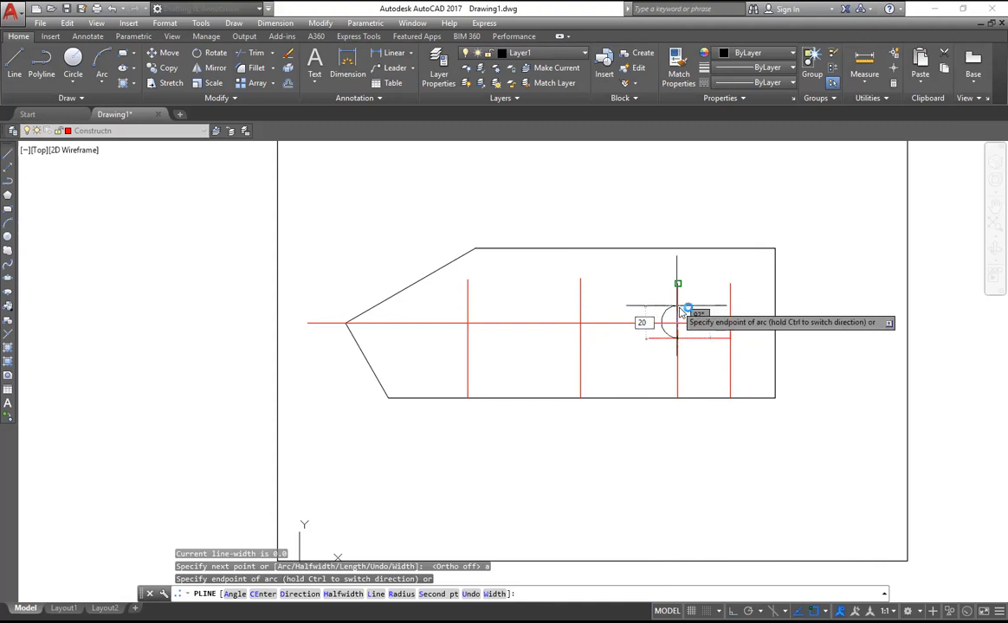
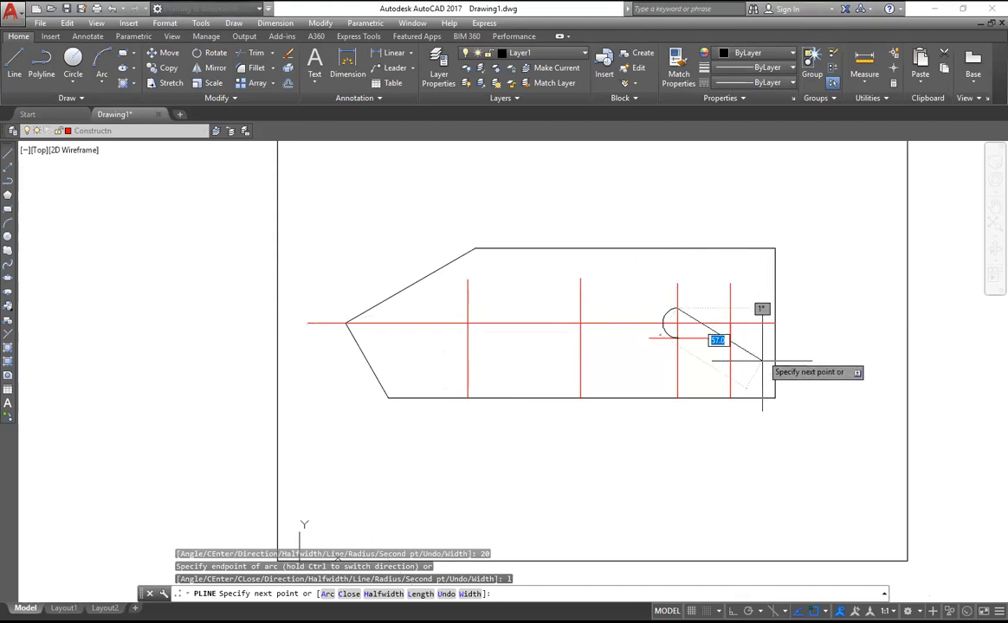
With ortho on, continue the polyline with a 35 straight segment to the right and an arc ending 20 below it.
click(732, 612)
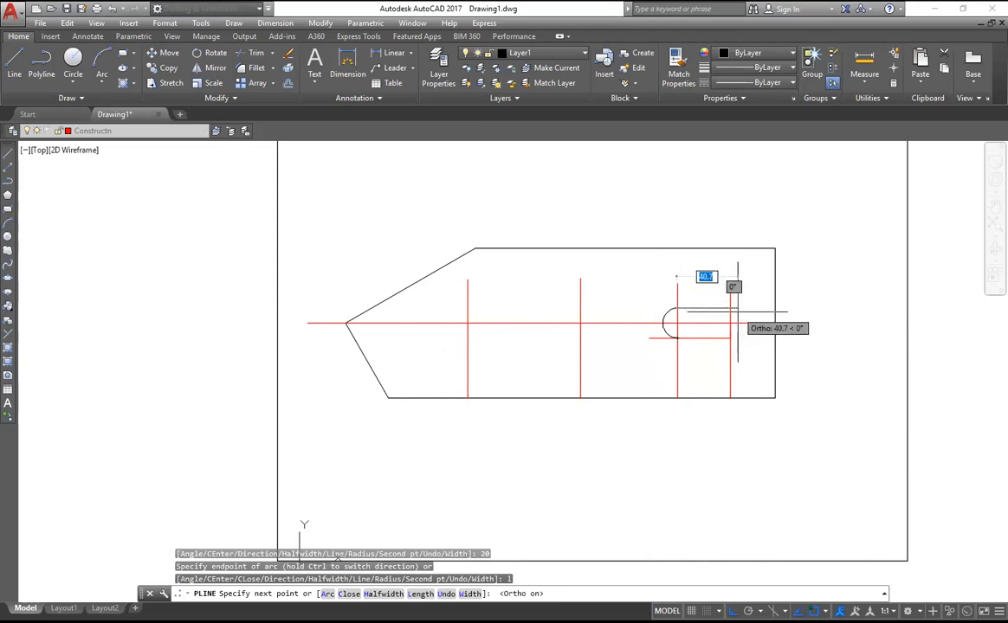
text(35)
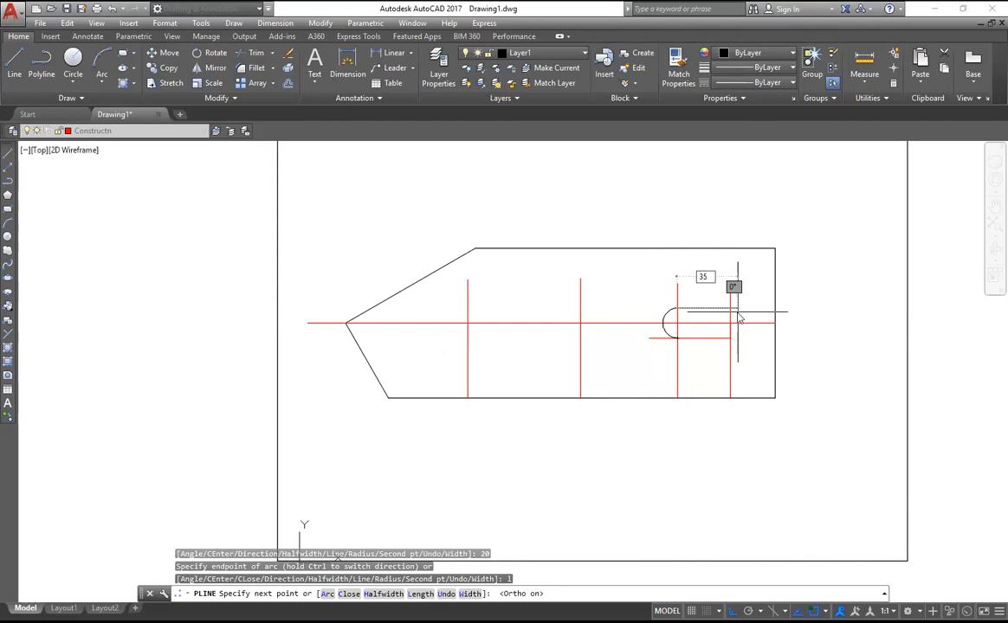
key(Return)
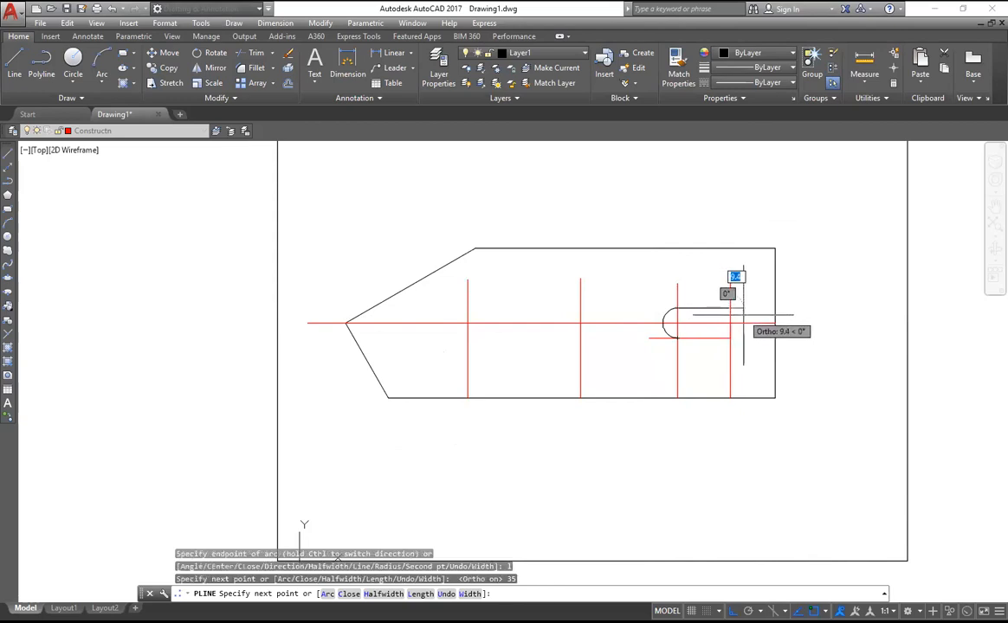
text(a)
key(Return)
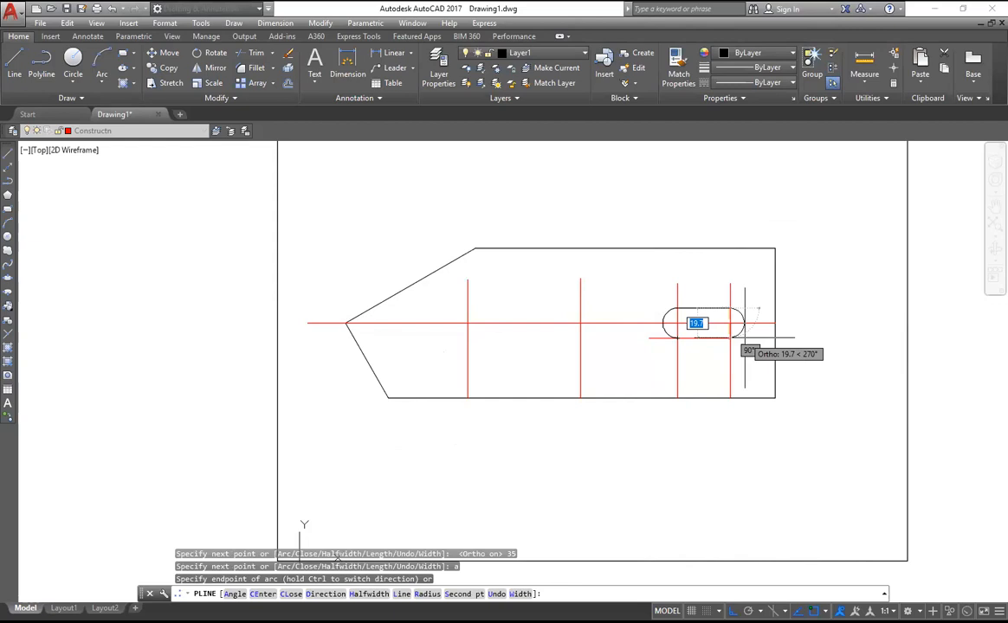
text(20)
key(Return)
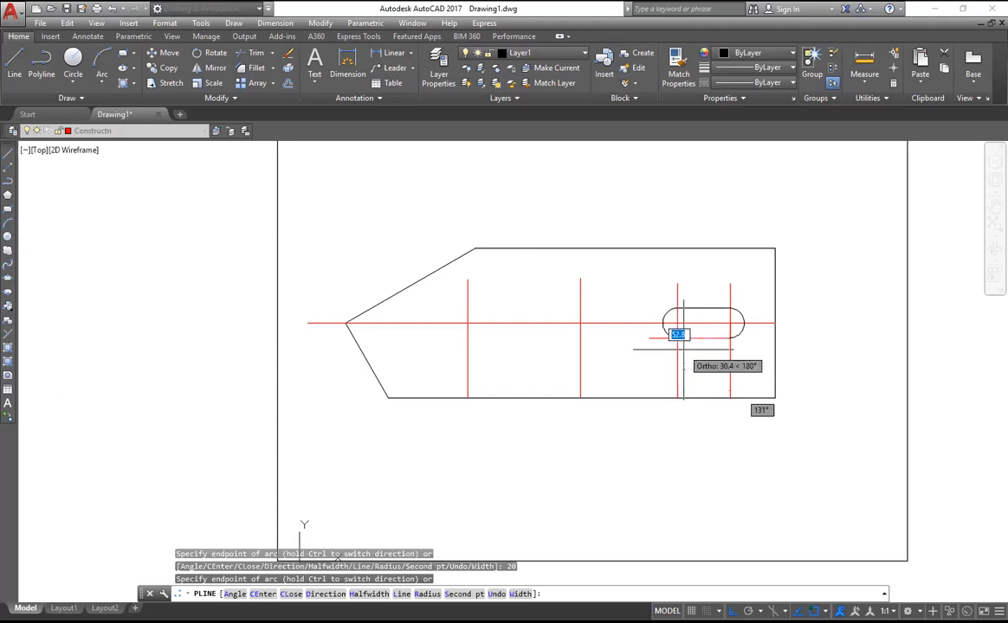
Finish the slot outline by switching the polyline back to straight segments and closing it along the slot's lower edge.
text(l)
key(Return)
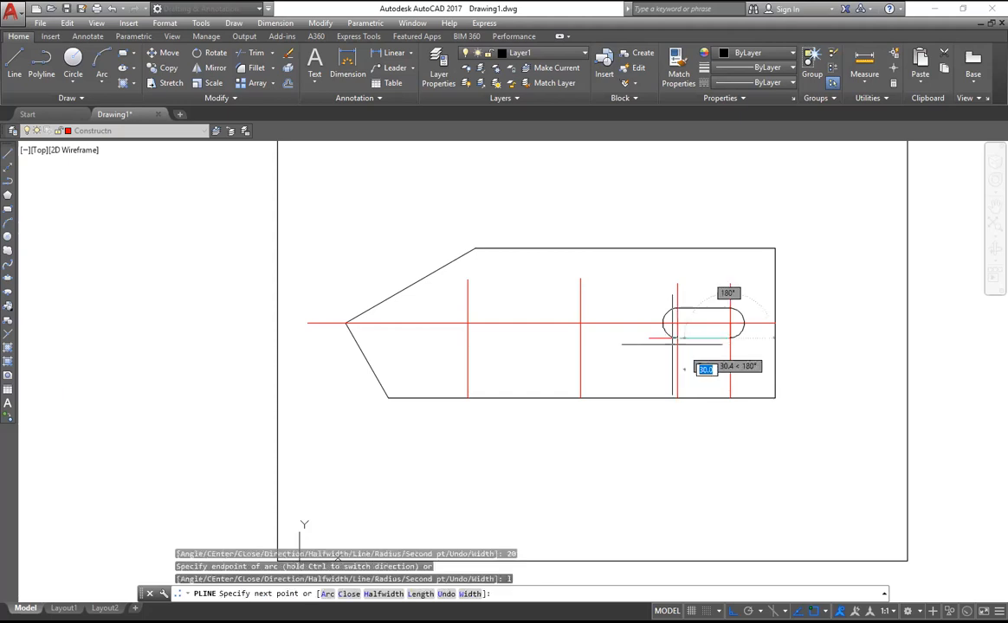
right_click(691, 357)
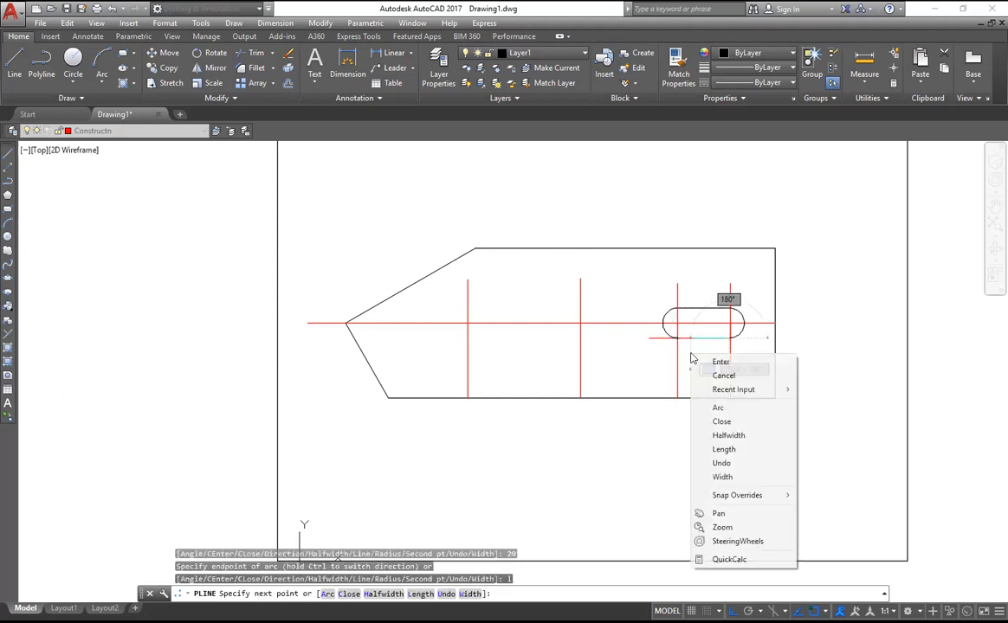
click(721, 422)
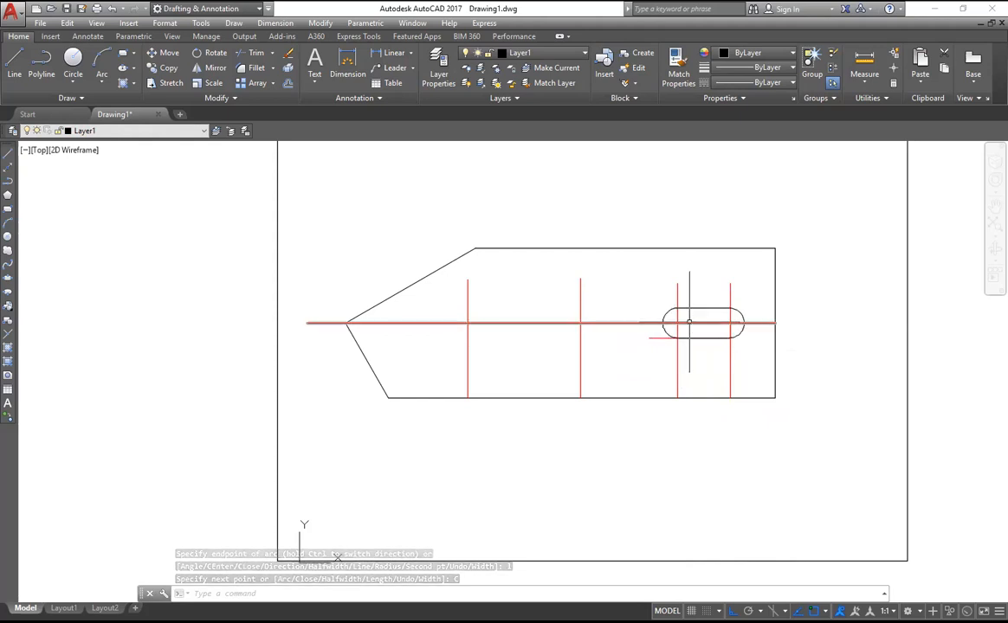
Start a single point and set the point display style to the plain plus-shaped cross.
click(232, 23)
mouse_move(247, 294)
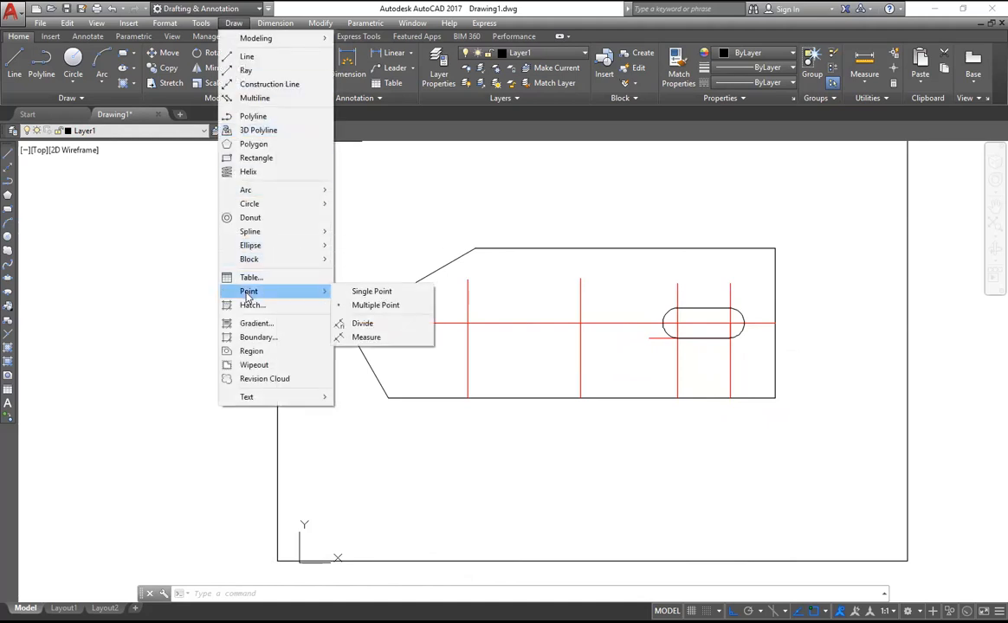
click(373, 292)
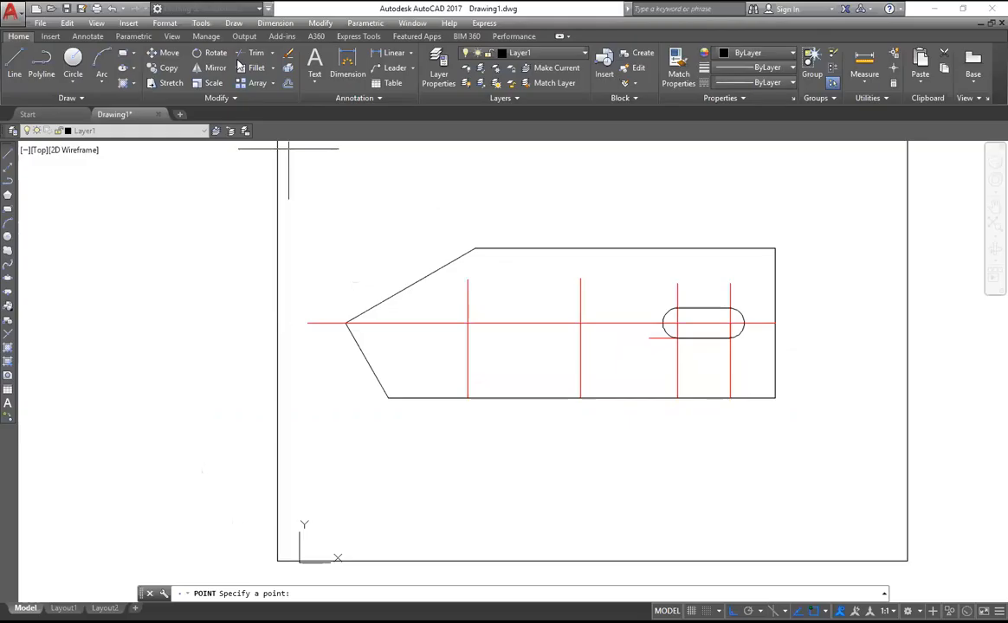
click(164, 24)
click(187, 222)
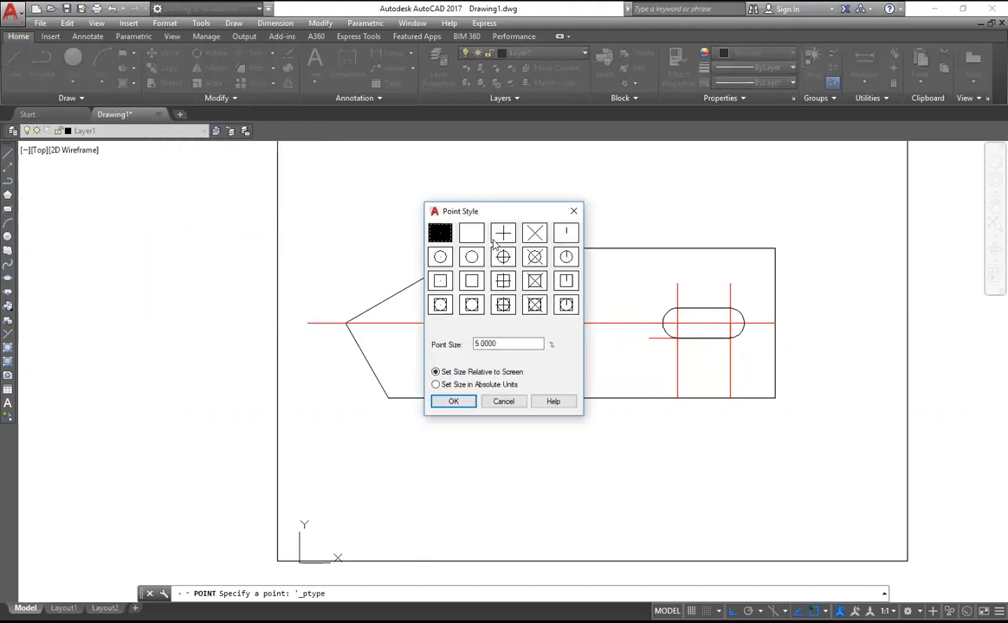
click(503, 234)
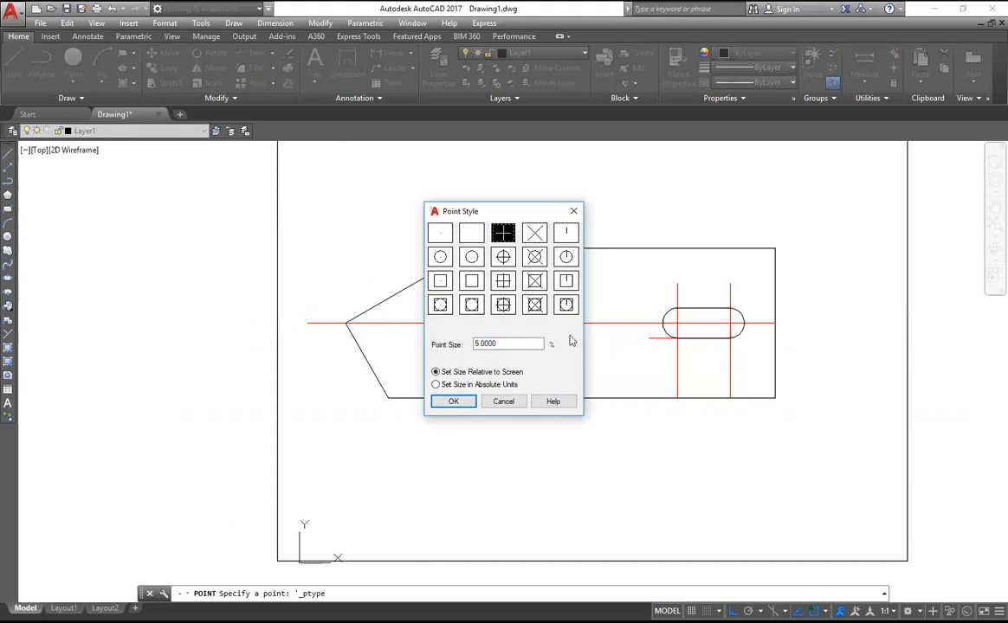
click(451, 403)
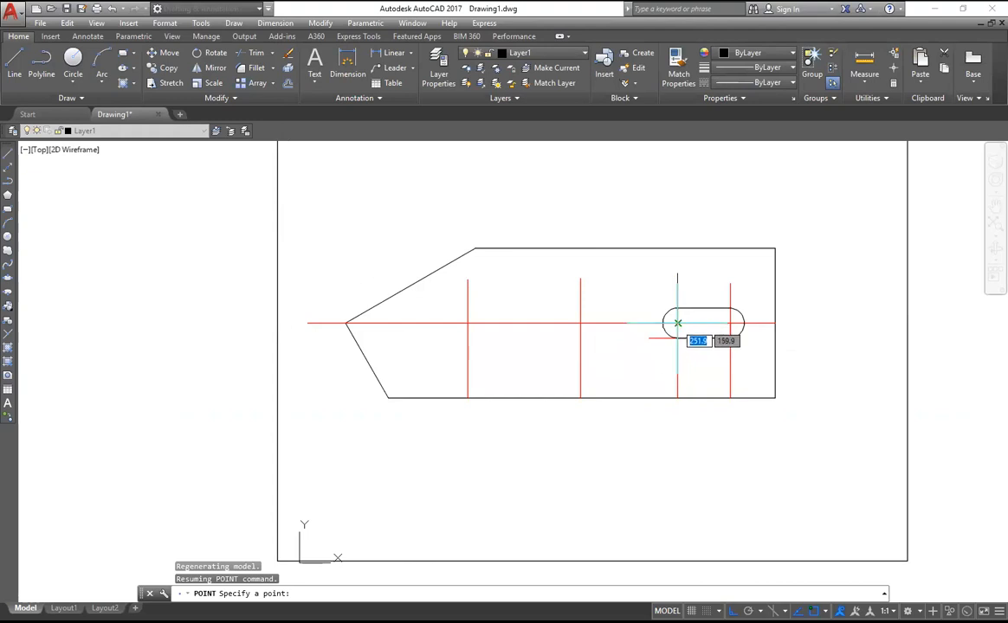
Place point marks at the centres of the slot's two rounded ends, where the red construction lines intersect.
click(677, 323)
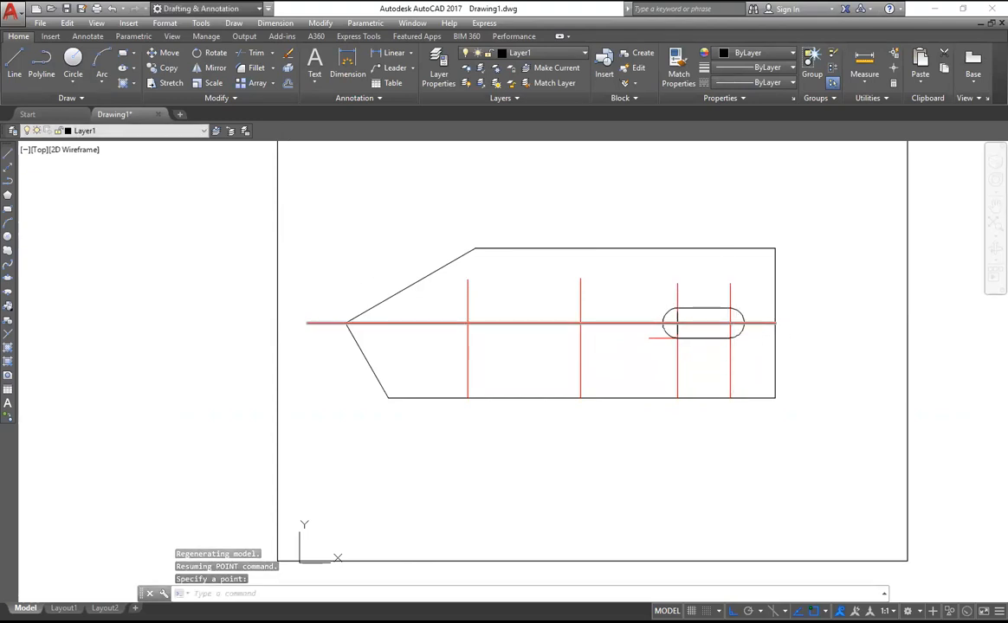
right_click(668, 200)
click(698, 208)
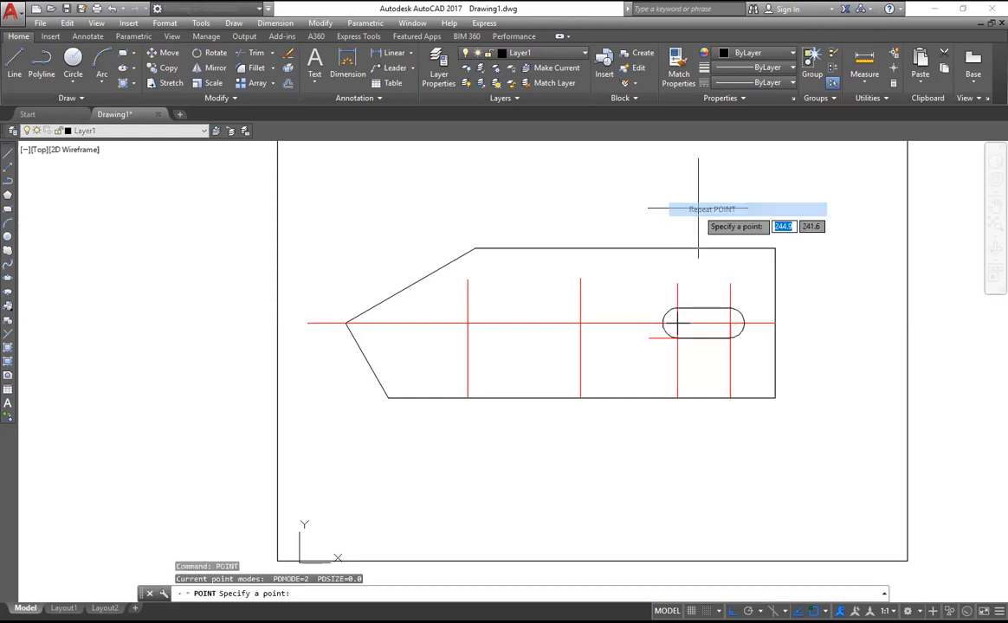
click(730, 323)
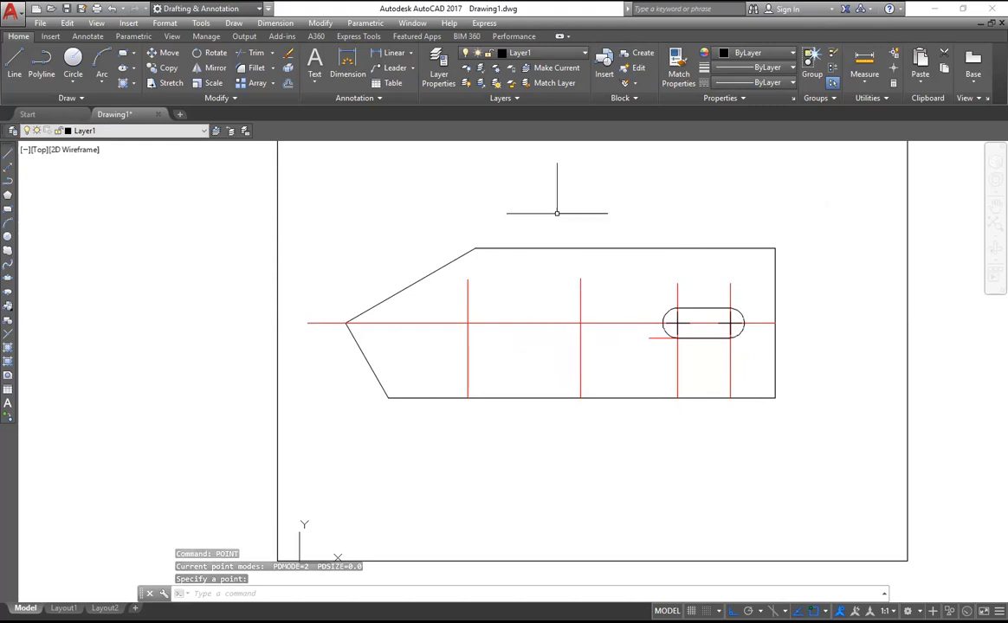
Place point marks where the two vertical construction lines left of the slot cross the horizontal centreline.
right_click(557, 212)
click(565, 217)
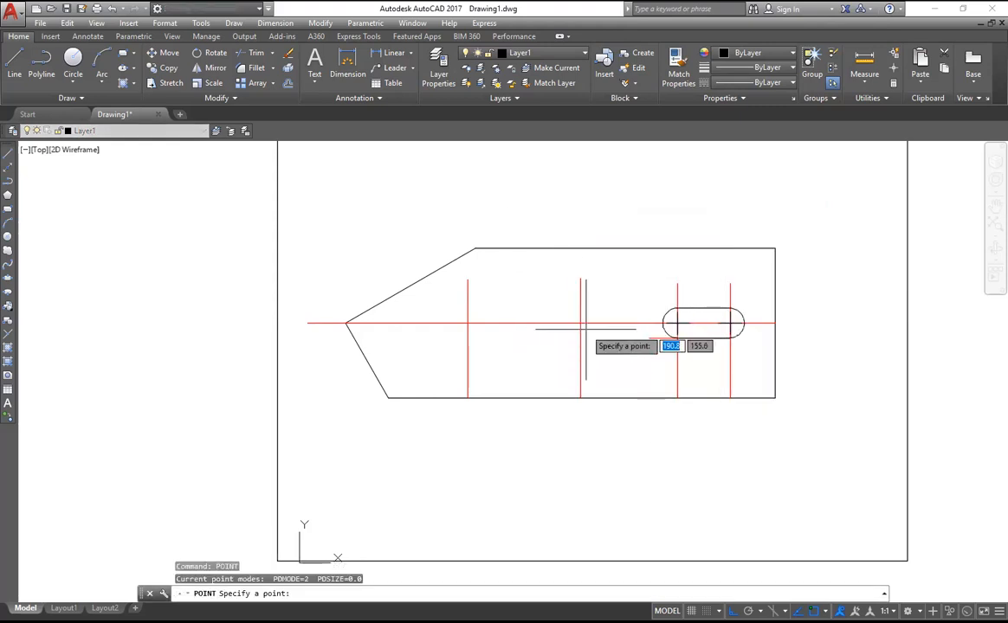
right_click(552, 198)
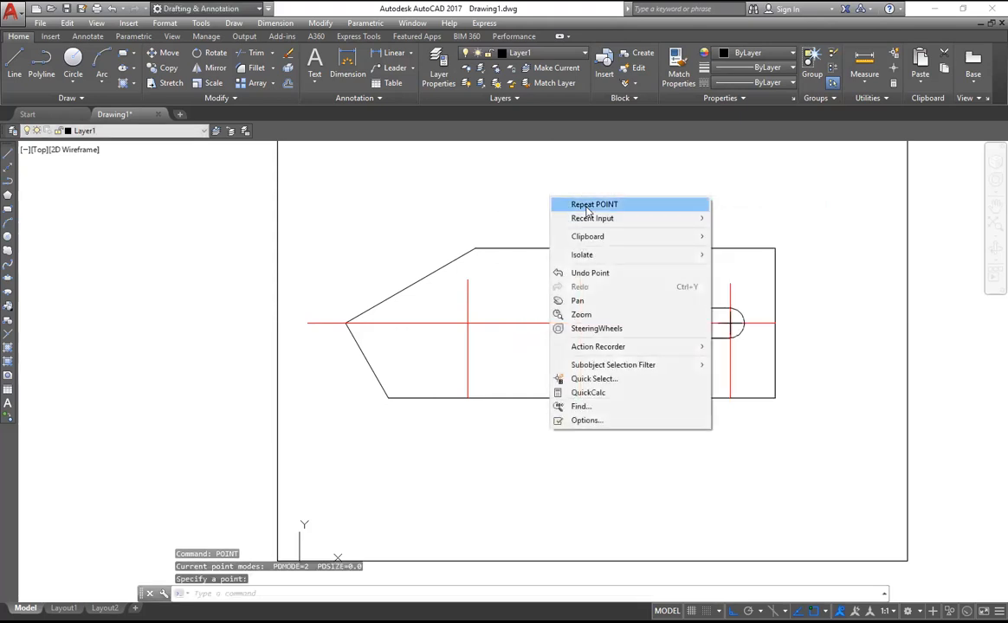
click(588, 206)
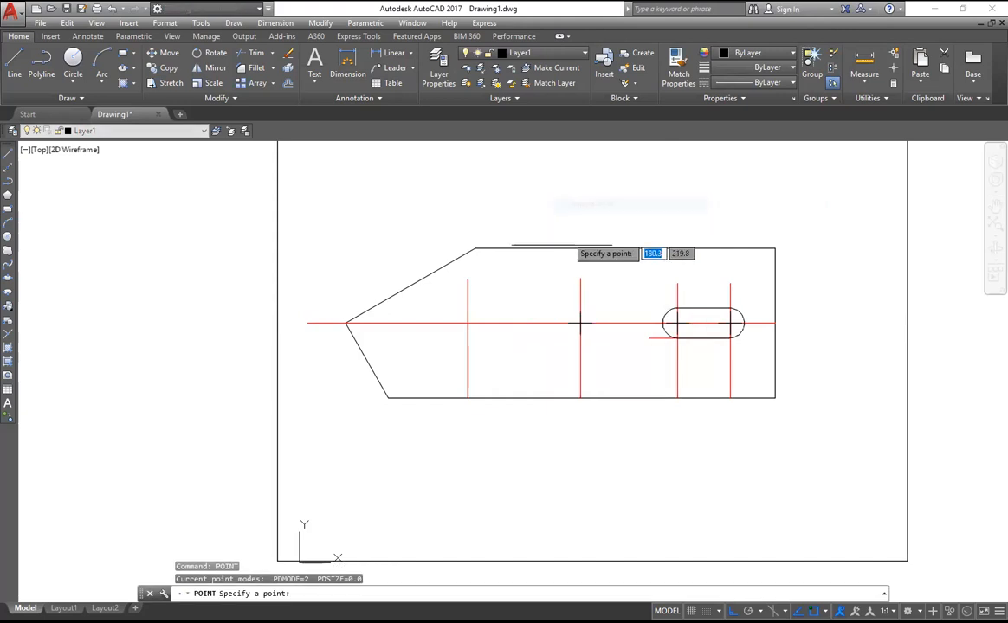
click(467, 323)
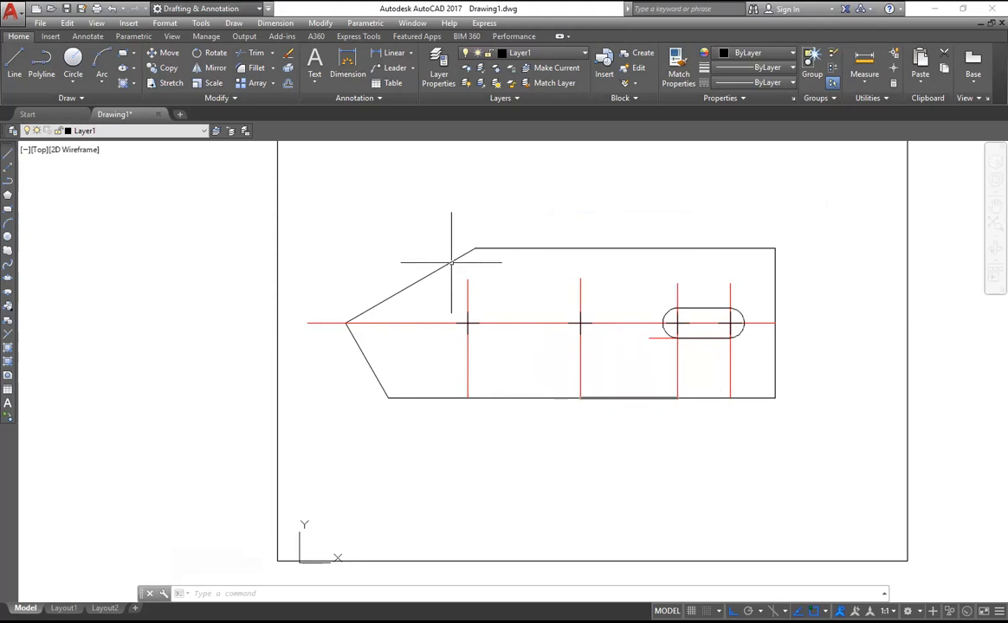
Try a circle of radius 70 centred on the second point mark from the left.
click(74, 62)
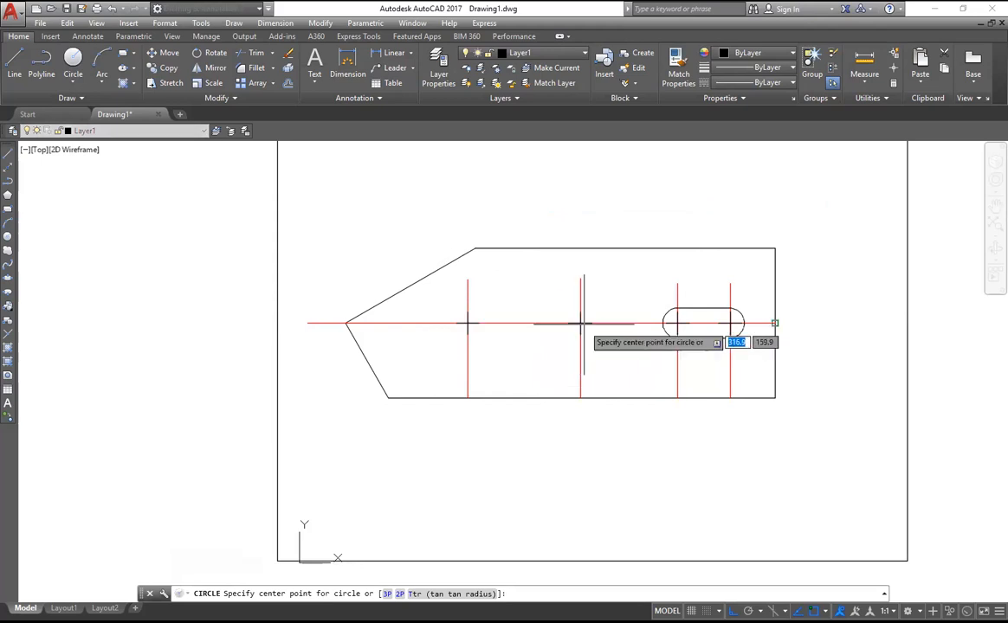
click(580, 323)
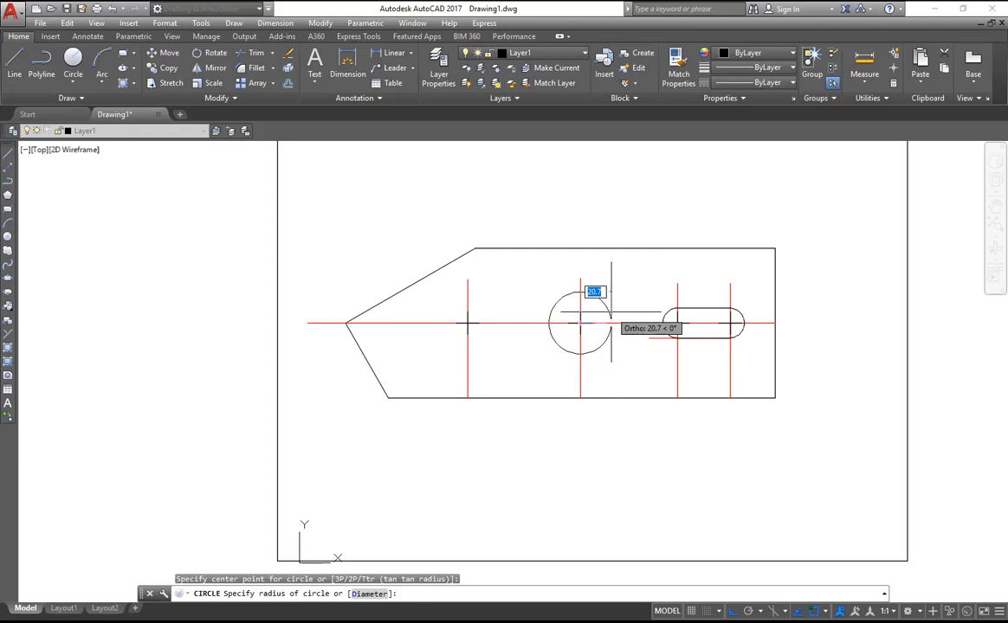
text(70)
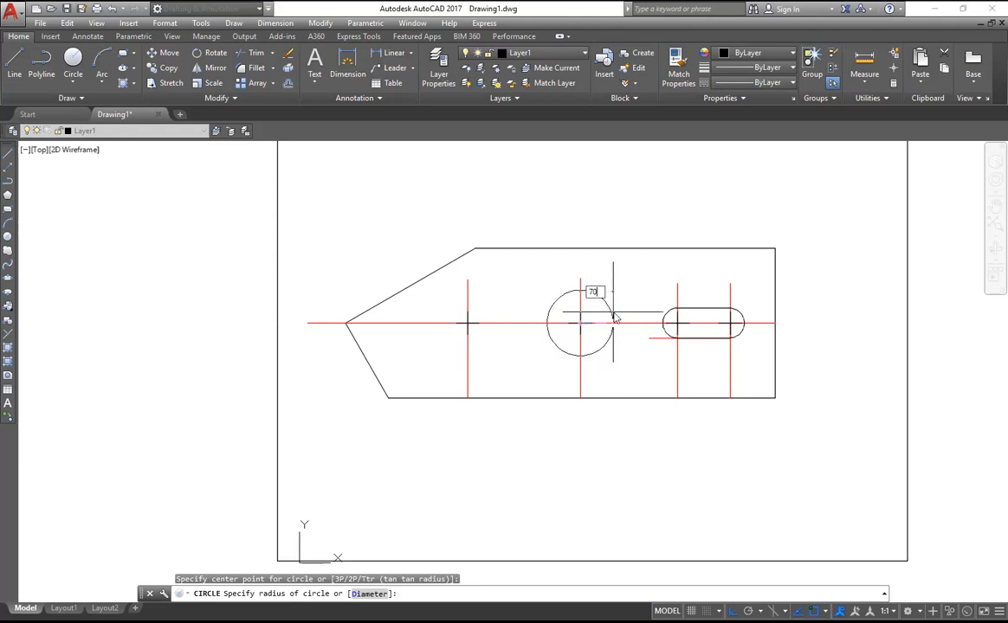
key(Return)
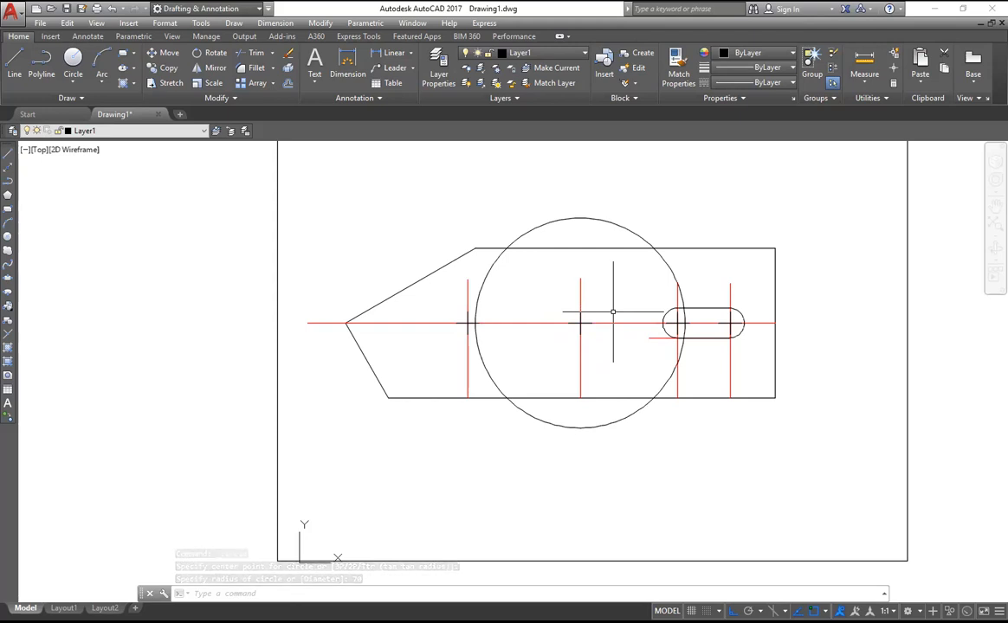
Undo the radius 70 circle and the two most recent points, and redo the point on the second vertical construction line.
text(u)
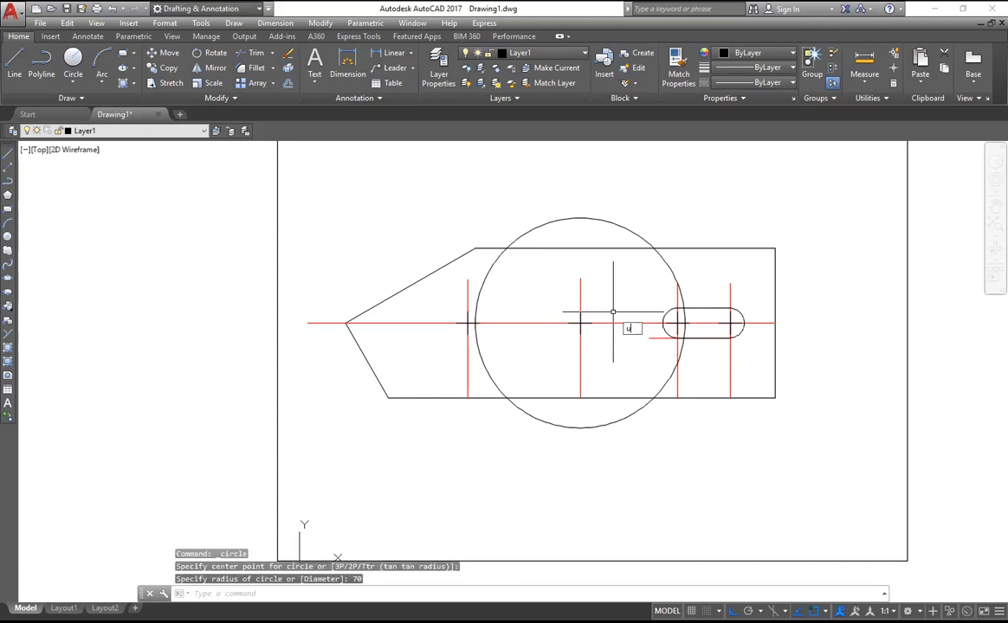
key(Return)
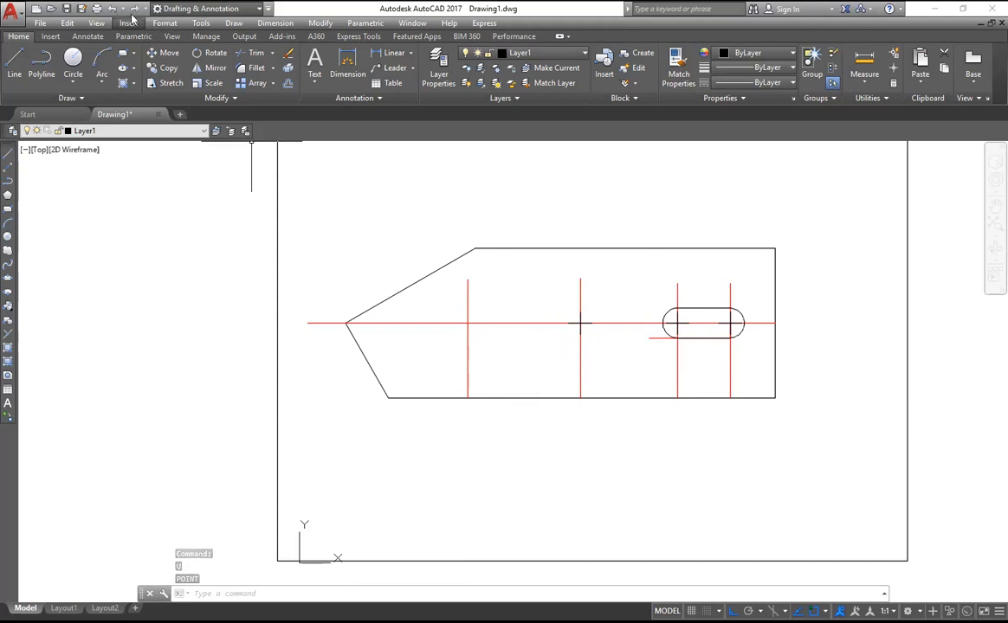
click(112, 8)
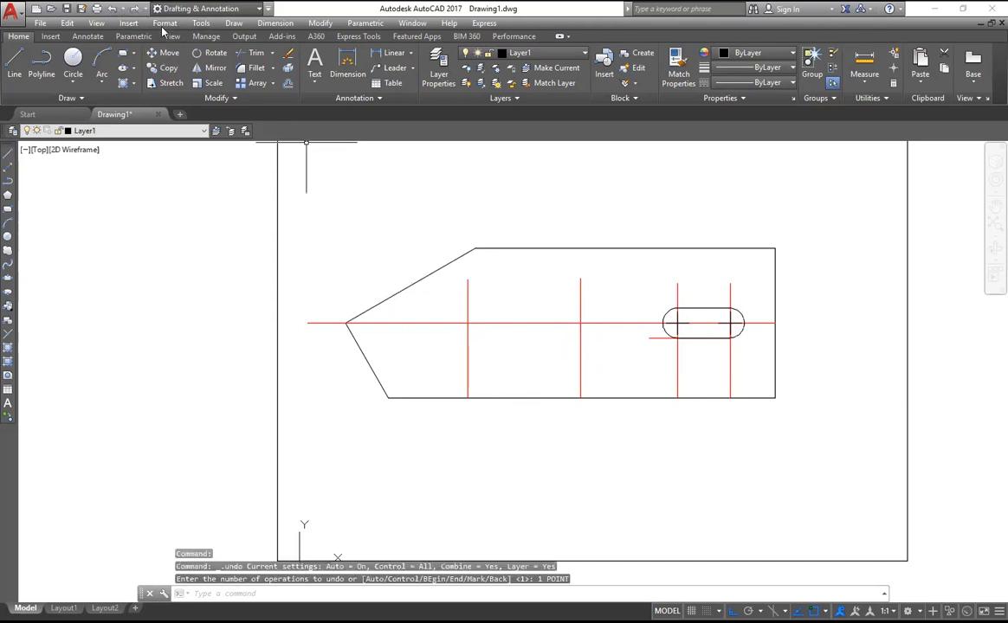
click(134, 7)
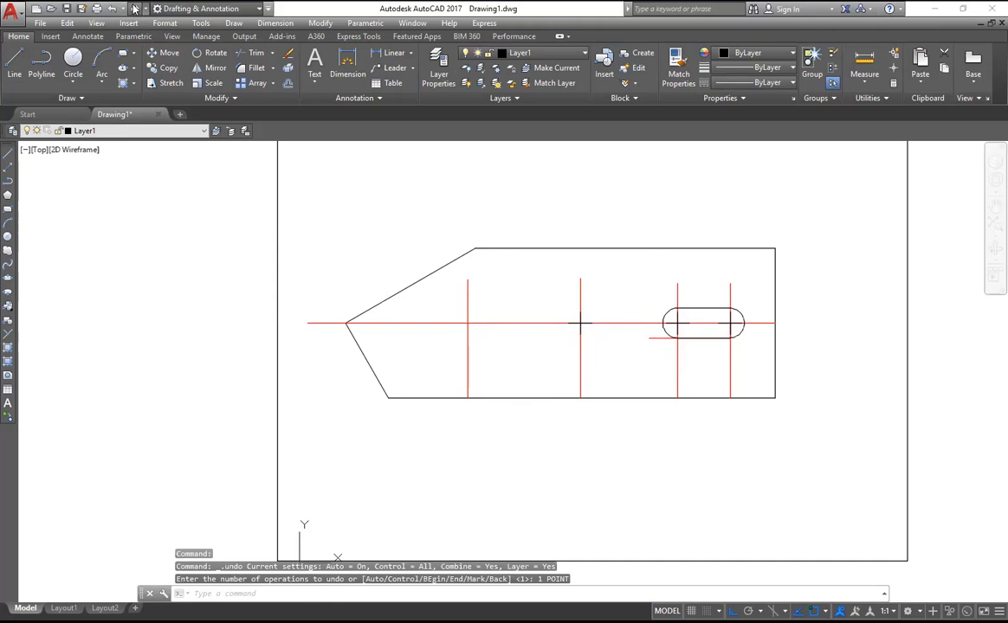
click(134, 8)
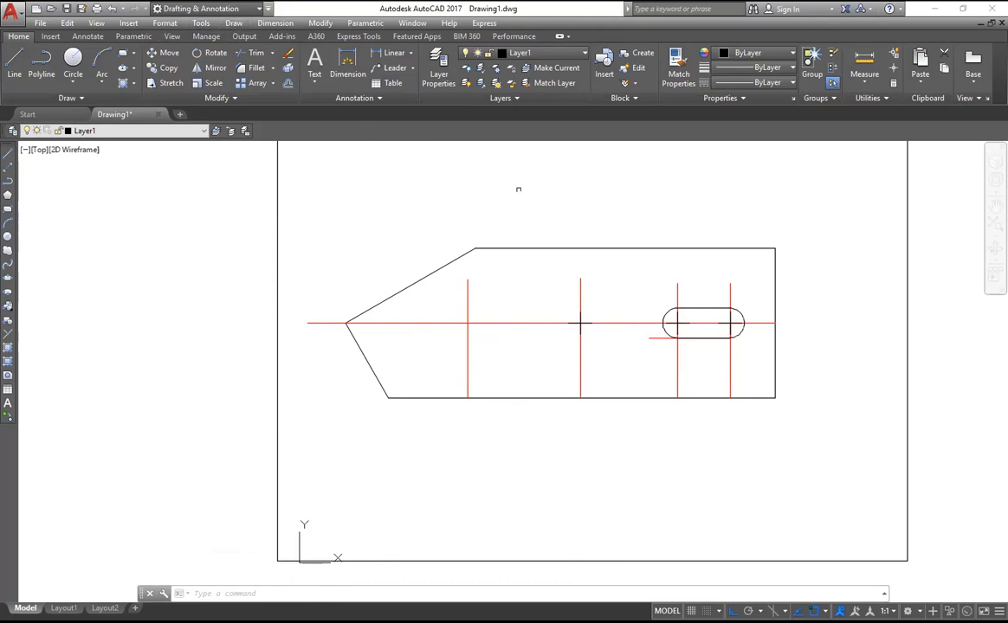
Place a point mark where the leftmost vertical construction line crosses the horizontal centreline.
right_click(482, 180)
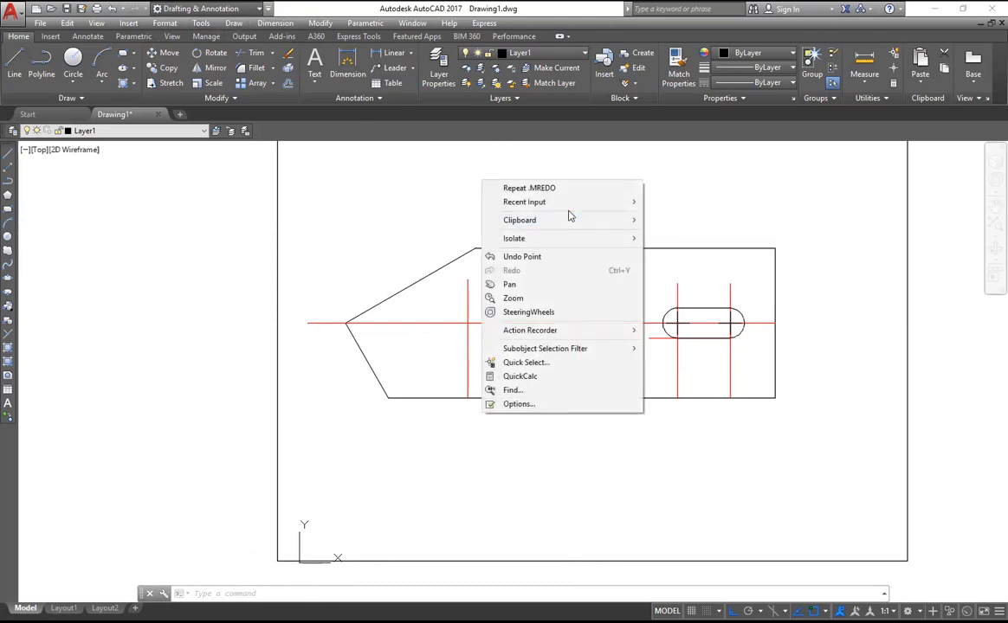
mouse_move(618, 206)
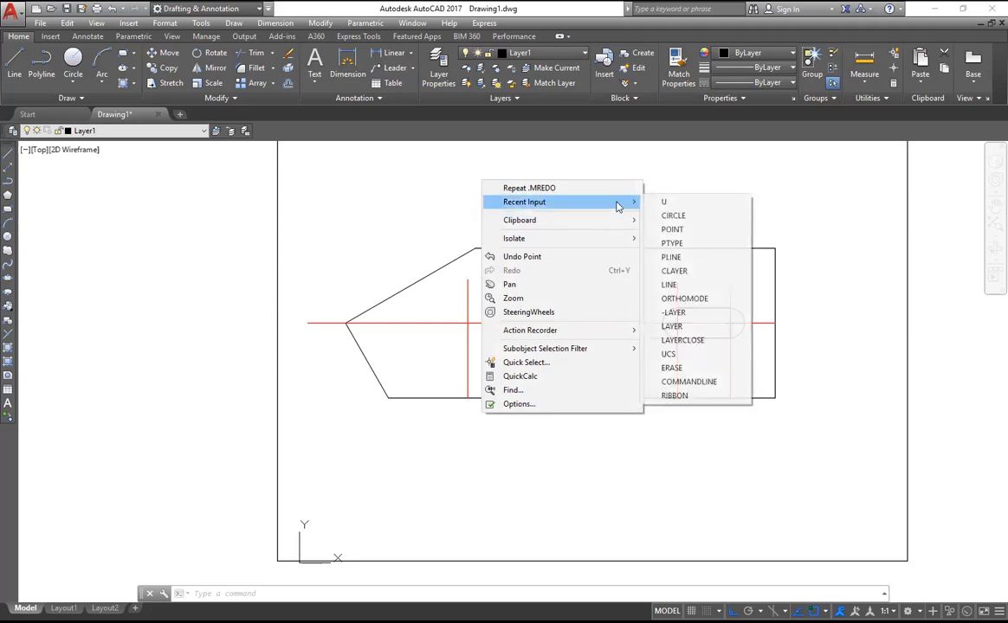
click(672, 230)
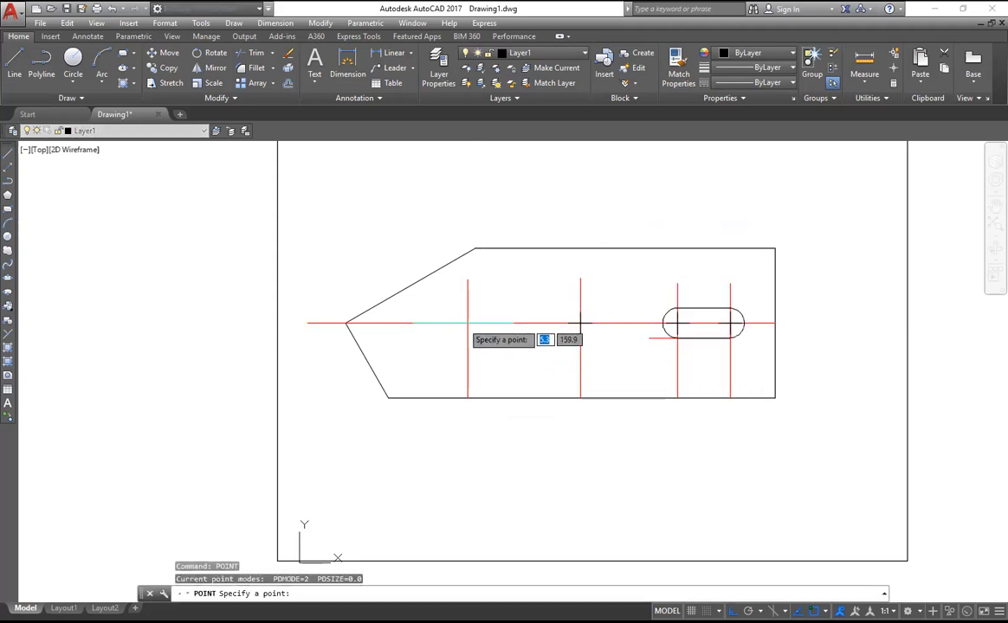
click(468, 323)
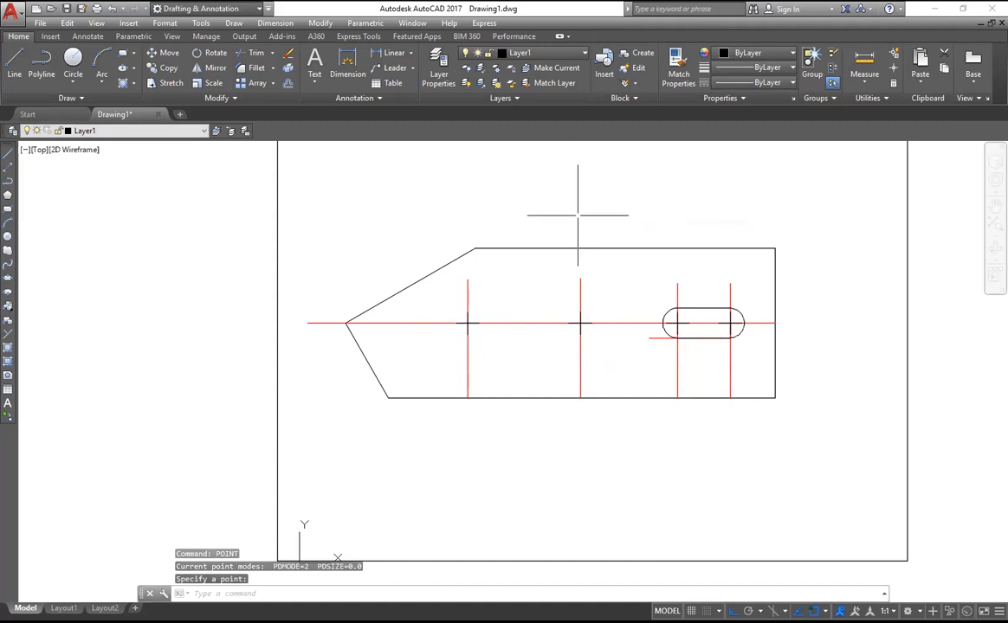
click(582, 329)
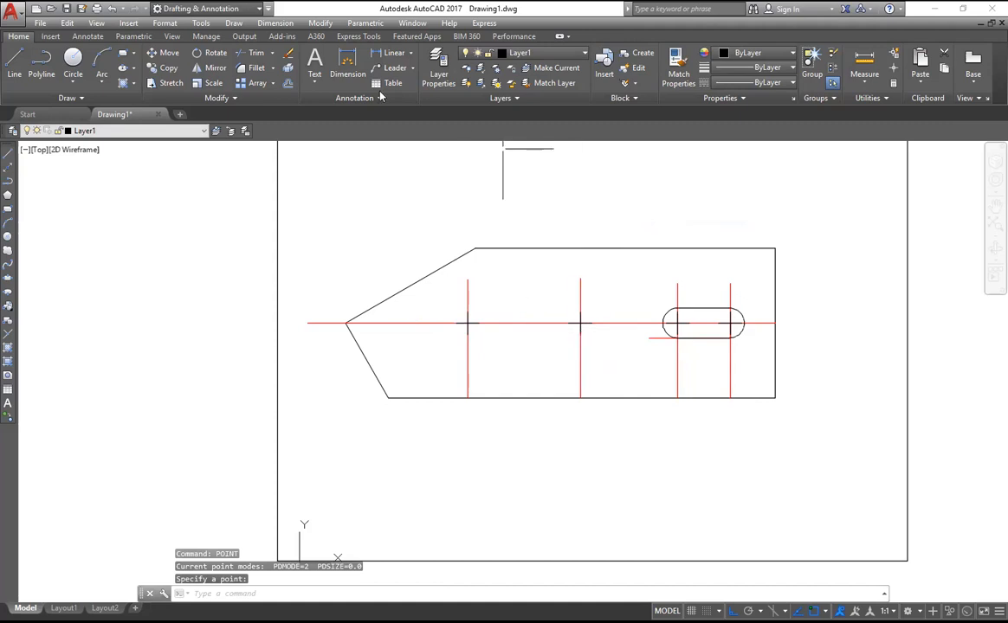
Draw a circle of diameter 70 centred on the second point mark from the left.
click(72, 61)
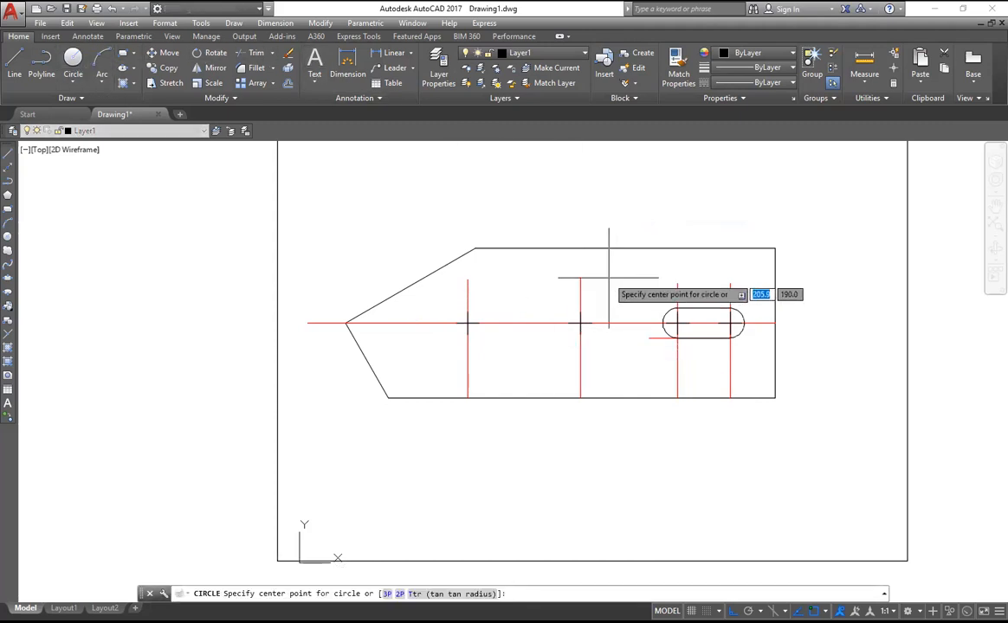
click(580, 323)
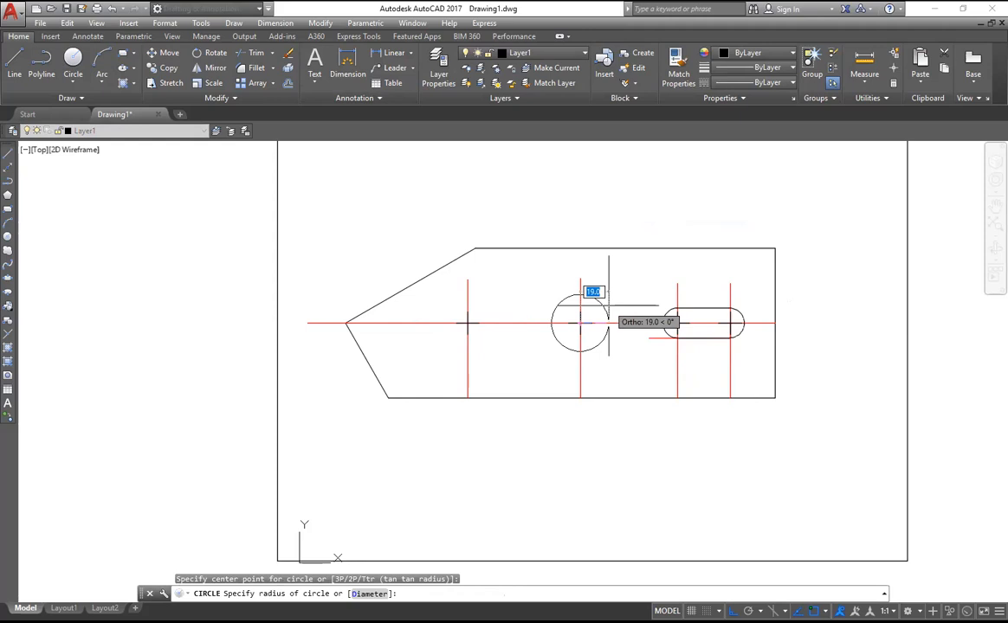
text(d)
key(Return)
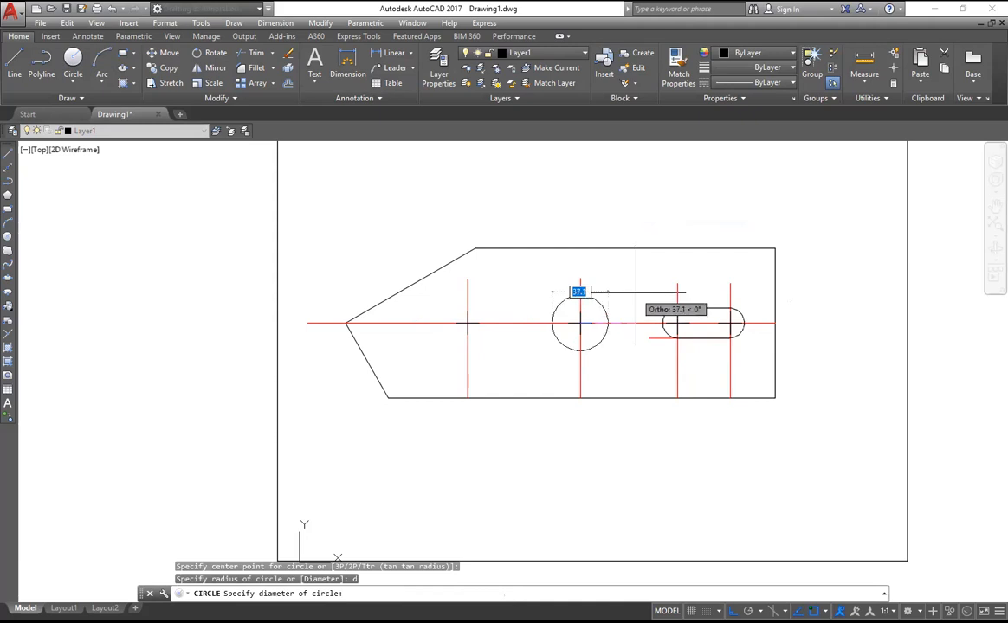
text(70)
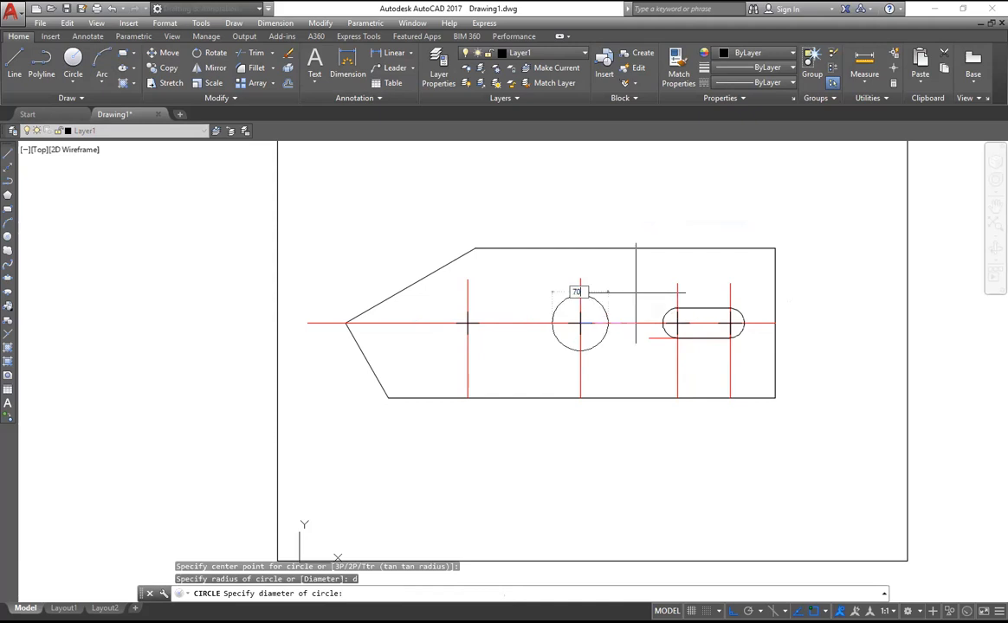
key(Return)
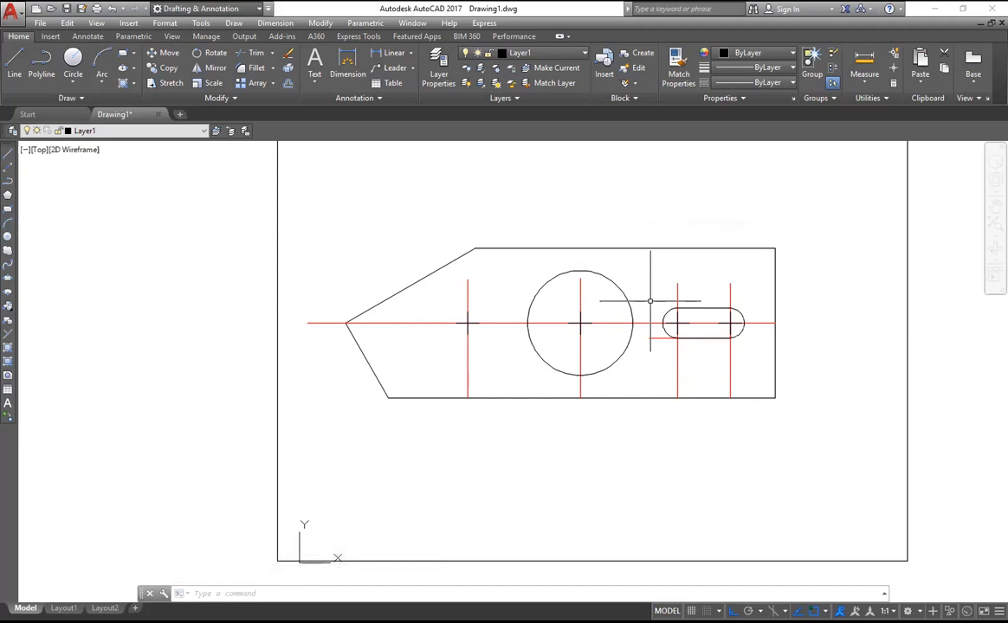
Draw a circle of radius 20 centred on the leftmost point mark.
right_click(339, 188)
click(384, 195)
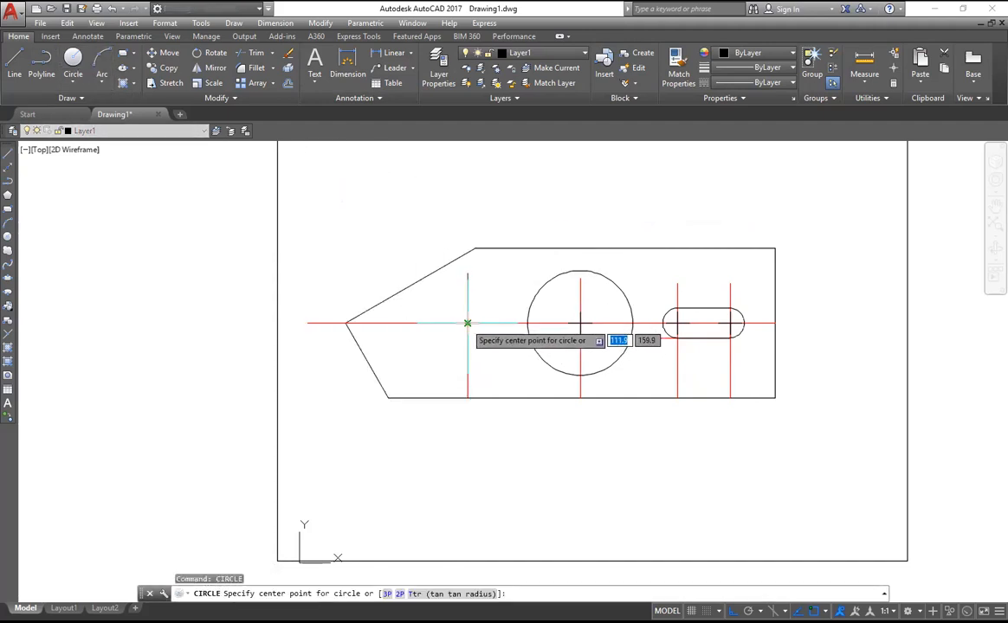
click(467, 323)
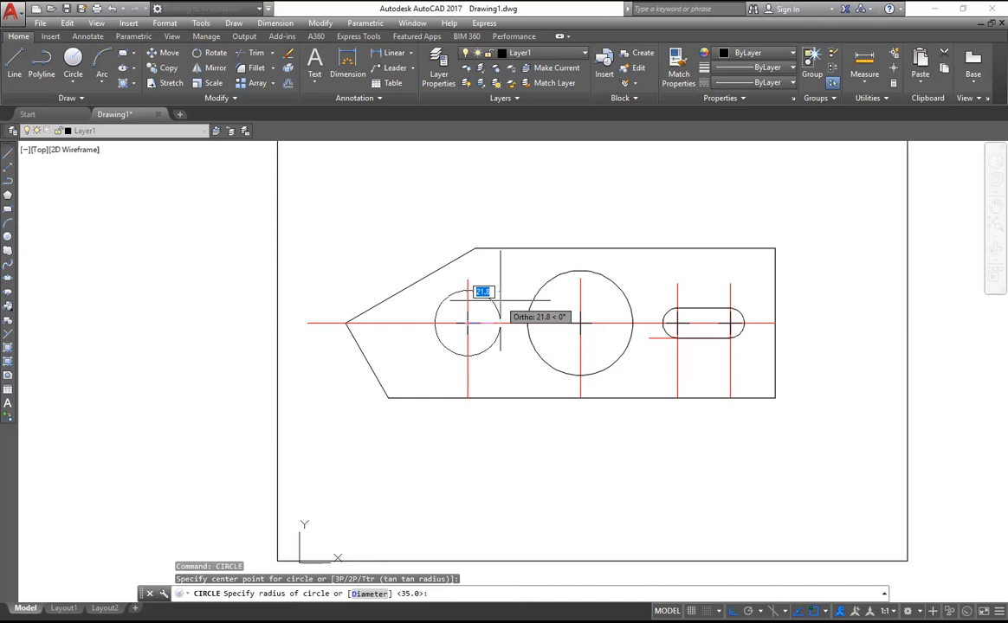
text(20)
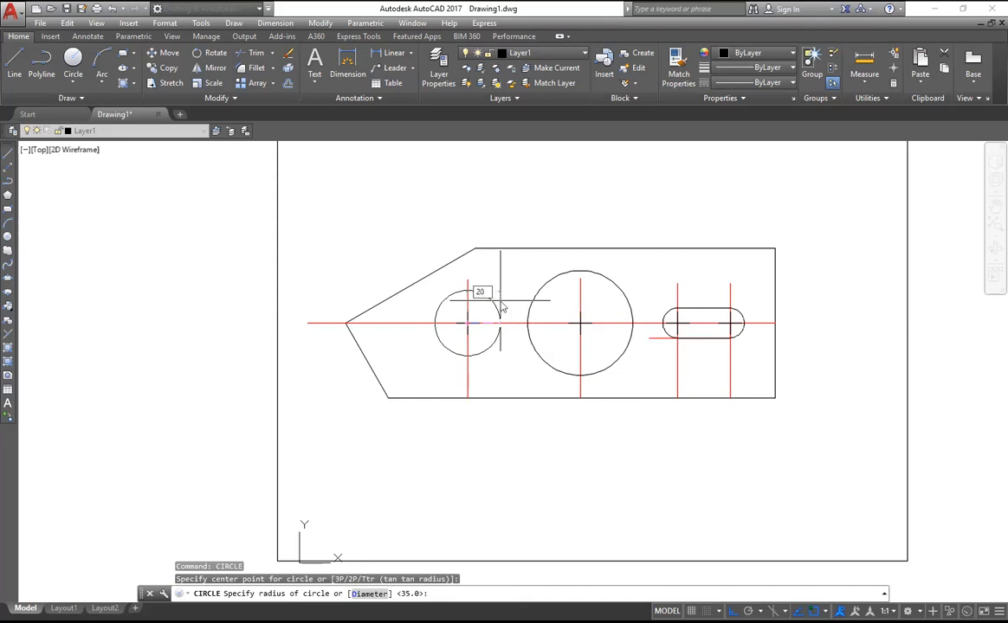
key(Return)
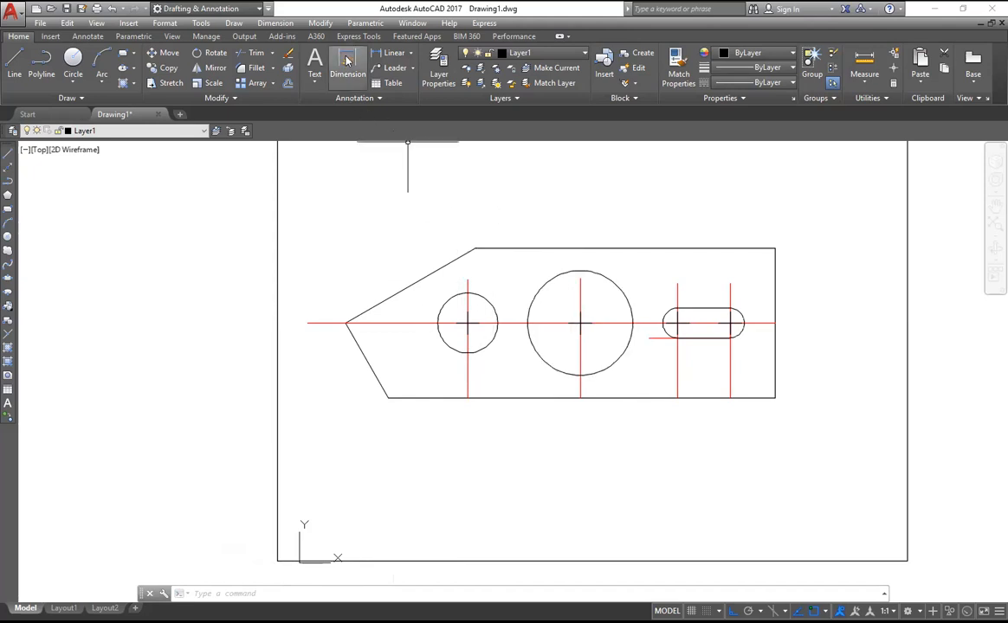
Add a linear dimension to the plate's upper horizontal edge, with the dimension line placed above the plate.
click(275, 22)
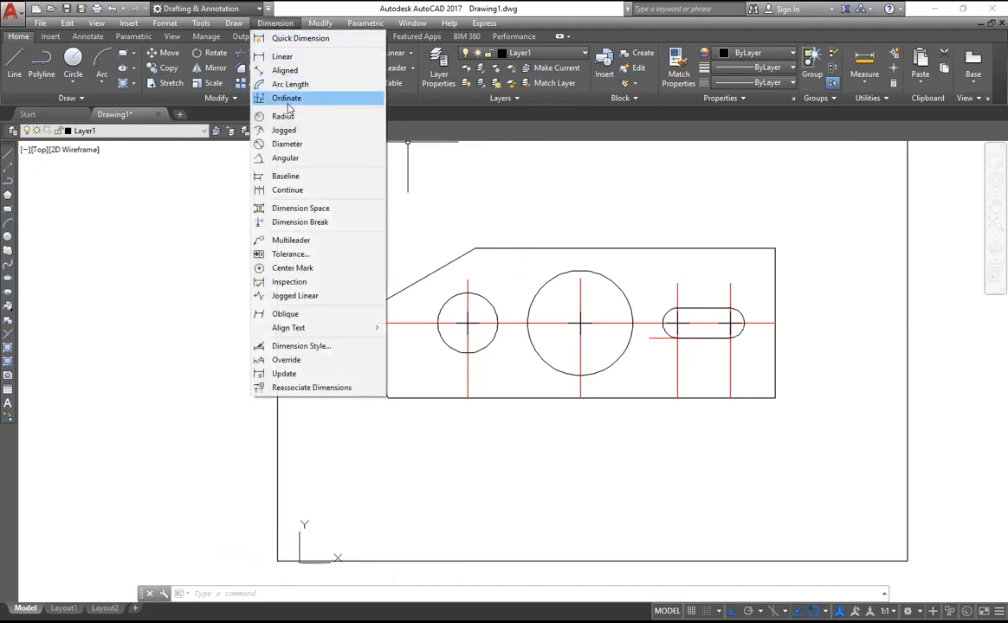
click(284, 56)
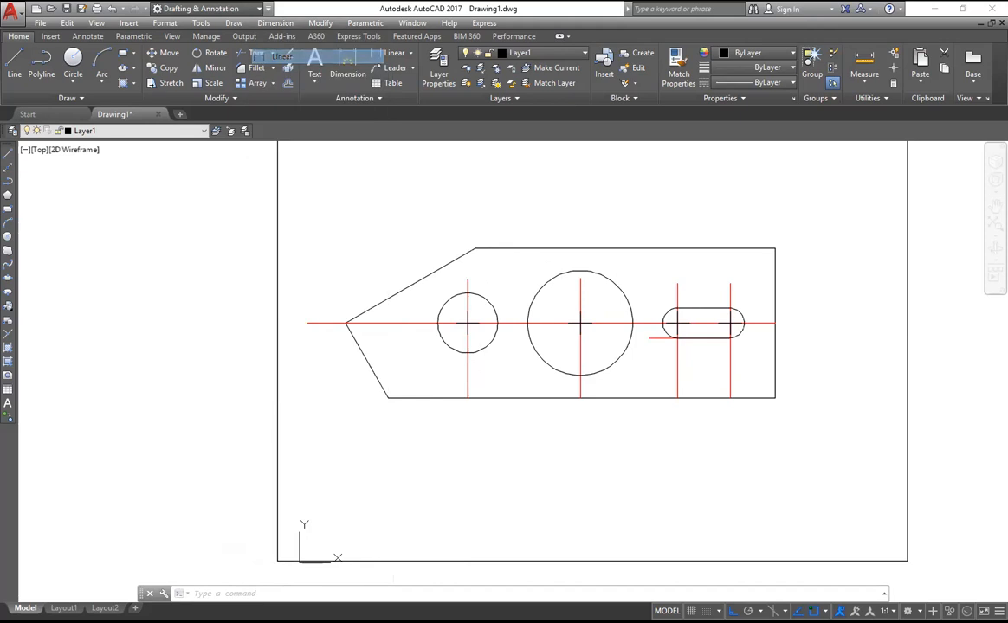
click(475, 249)
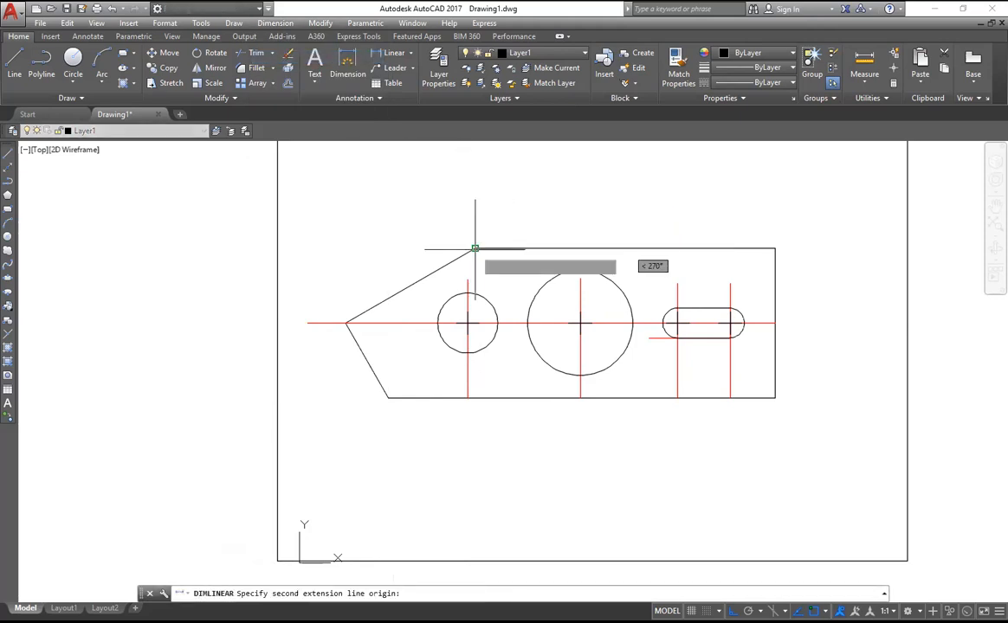
click(775, 249)
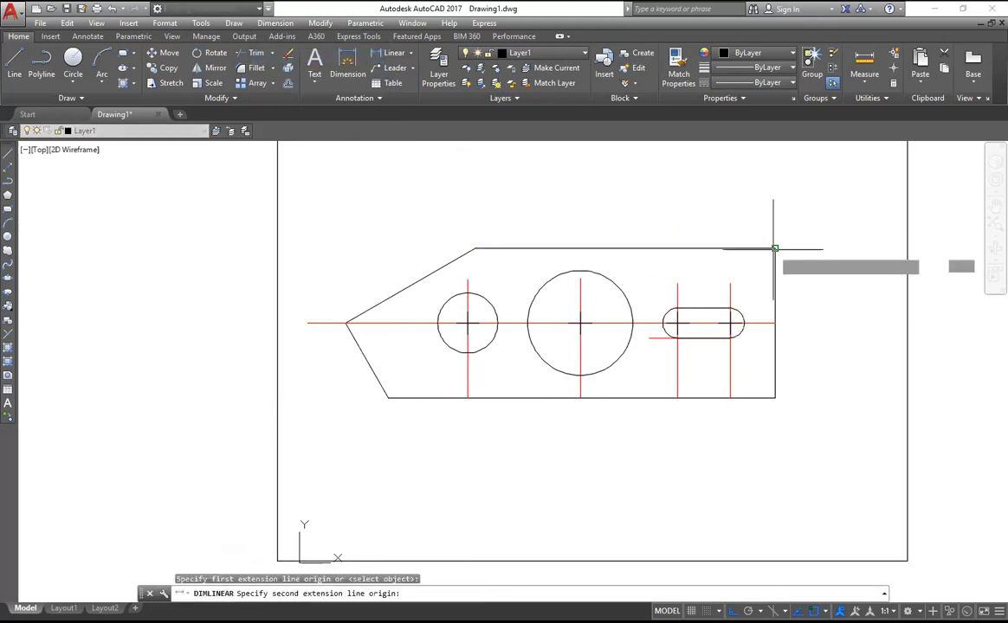
click(626, 203)
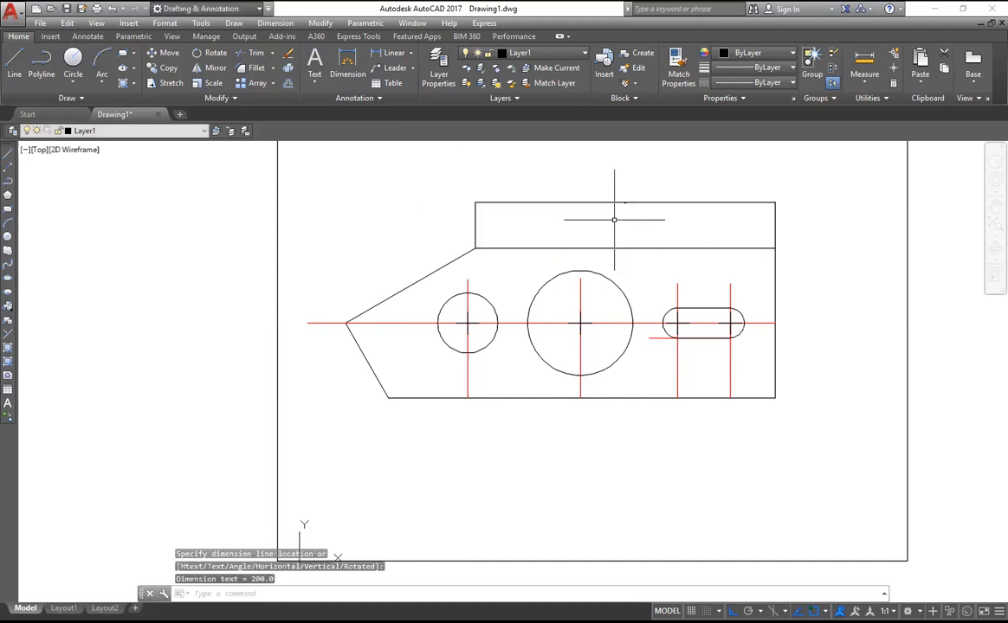
scroll(627, 203, up, 10)
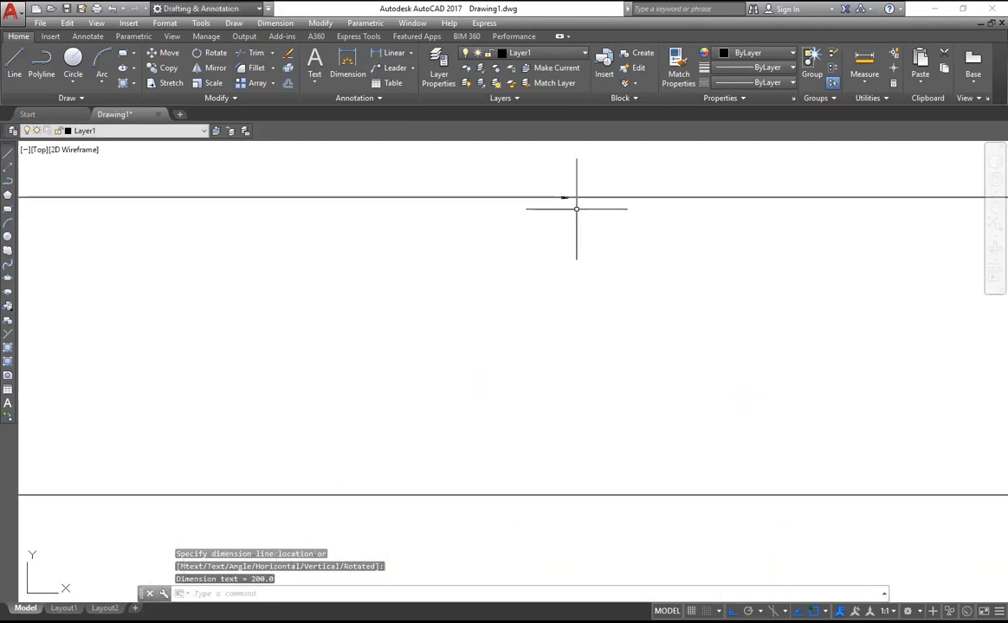
scroll(571, 209, down, 10)
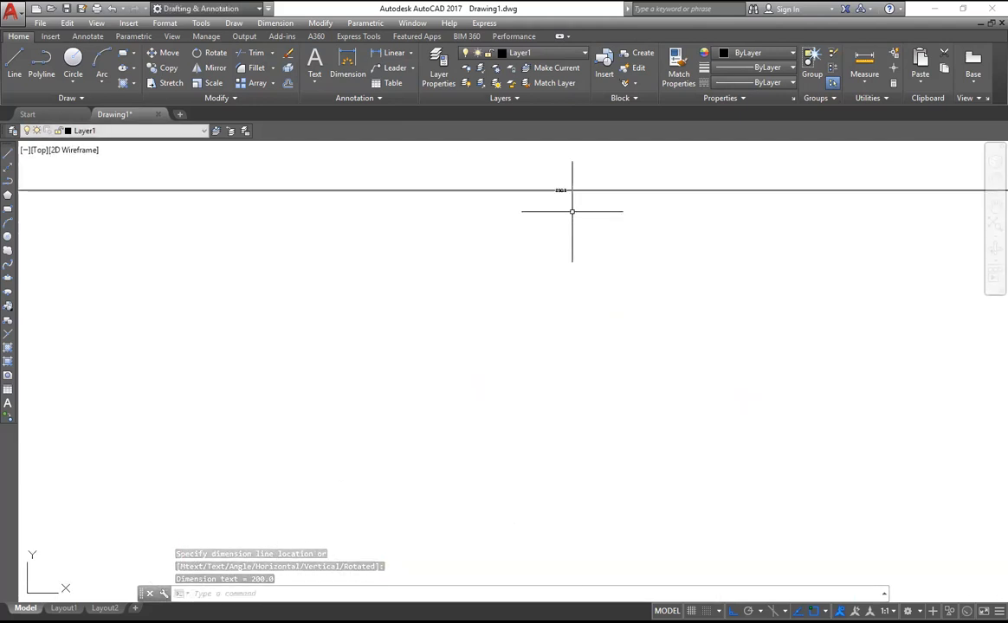
scroll(578, 250, down, 1)
scroll(583, 260, up, 1)
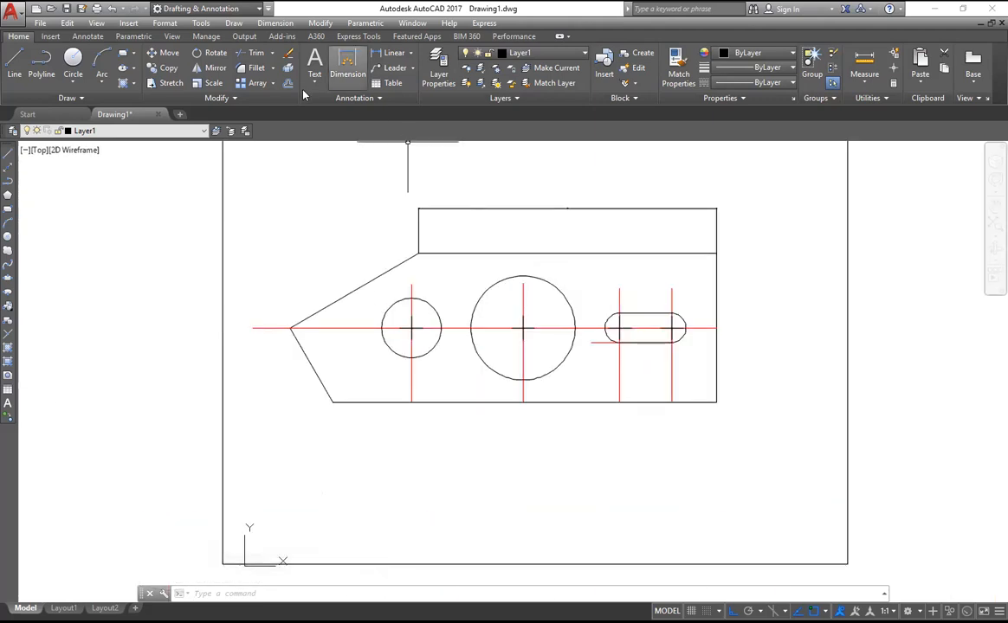
Open the Standard dimension style's overrides for modification and set the text height to 4.
click(275, 22)
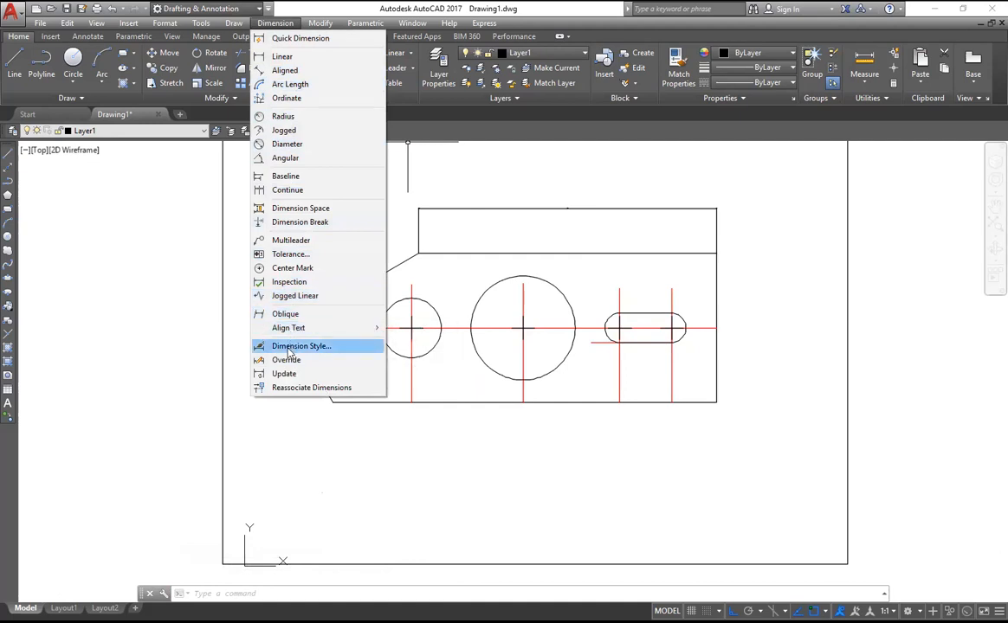
mouse_move(164, 23)
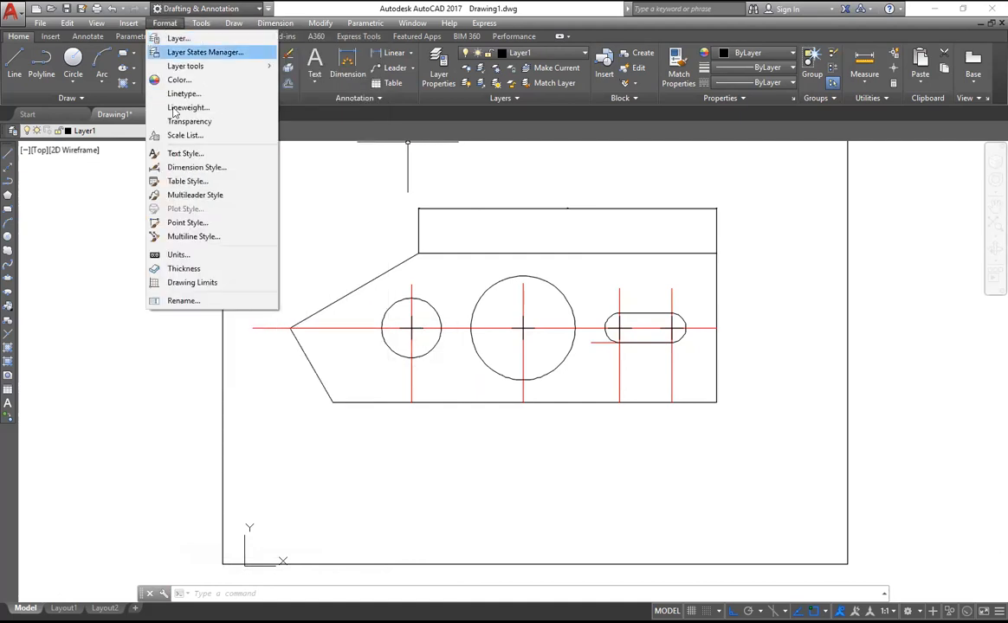
click(186, 169)
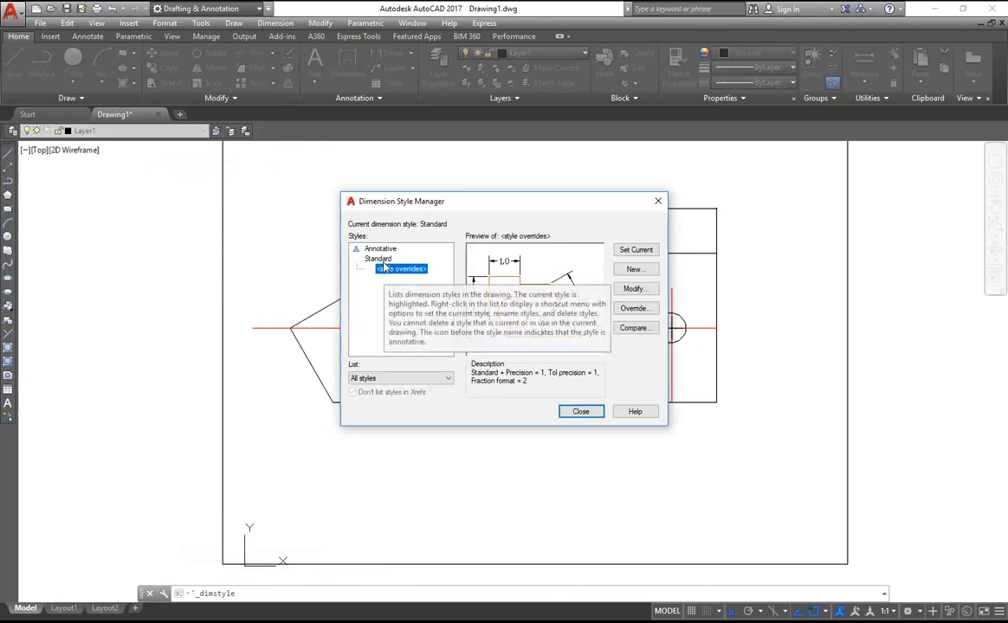
click(636, 291)
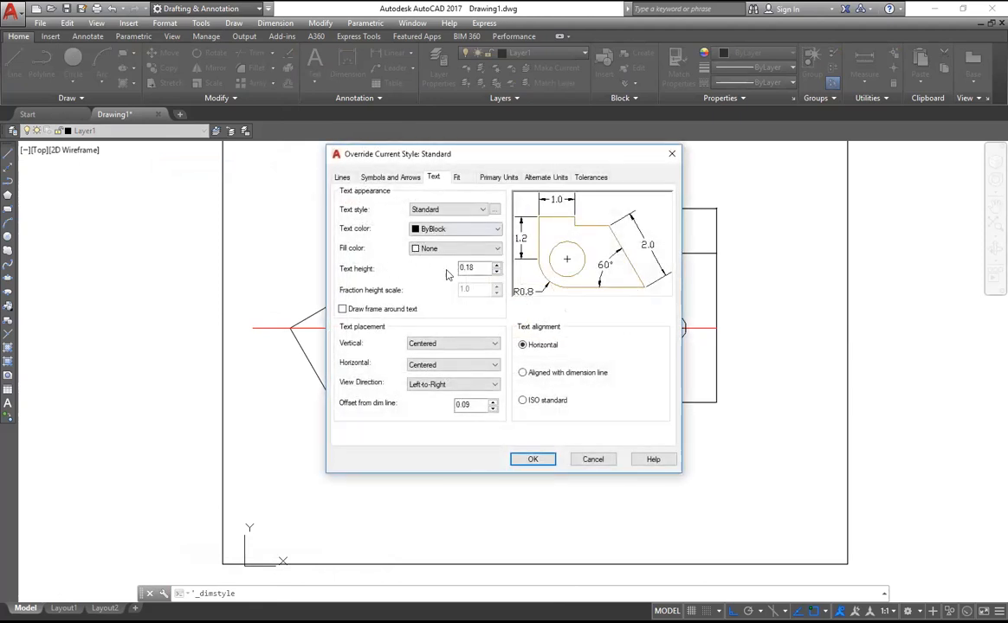
drag(479, 269, 441, 268)
text(4)
click(444, 365)
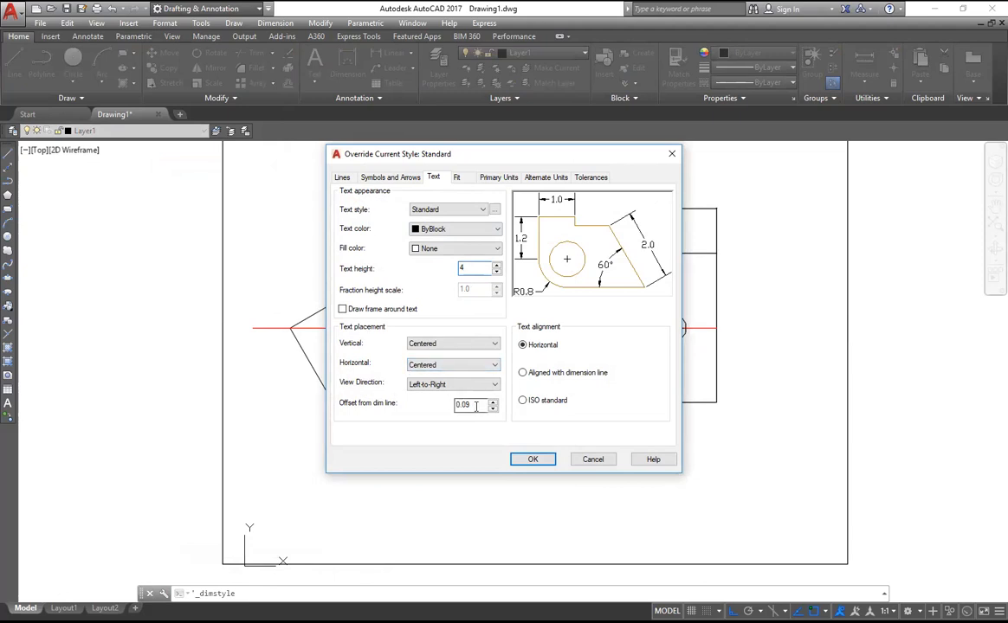
click(476, 405)
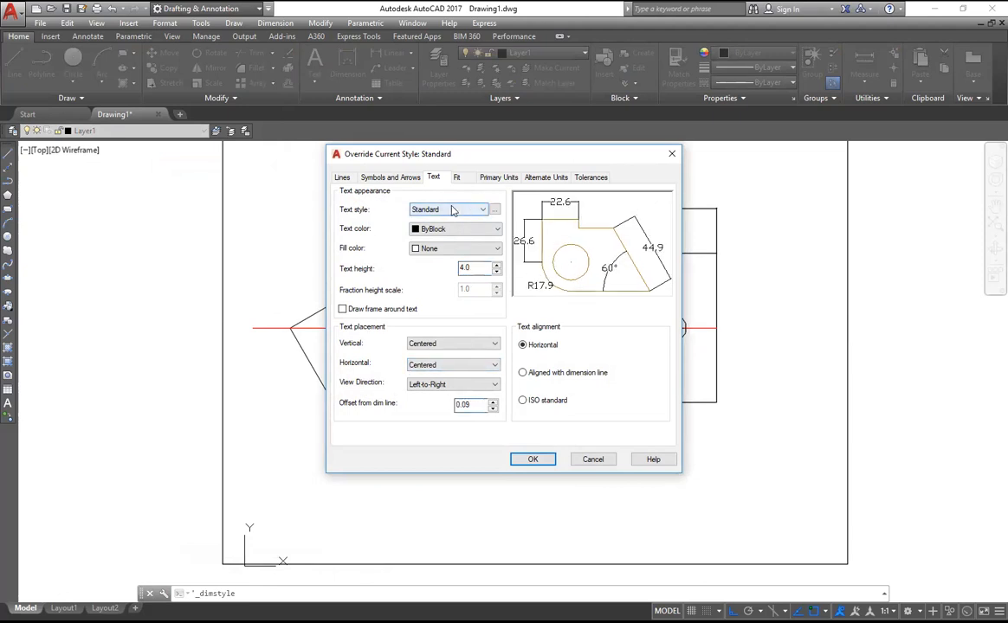
Try an arrow size of 3 in the dimension style override and change it to 4.
click(381, 179)
drag(376, 304, 340, 305)
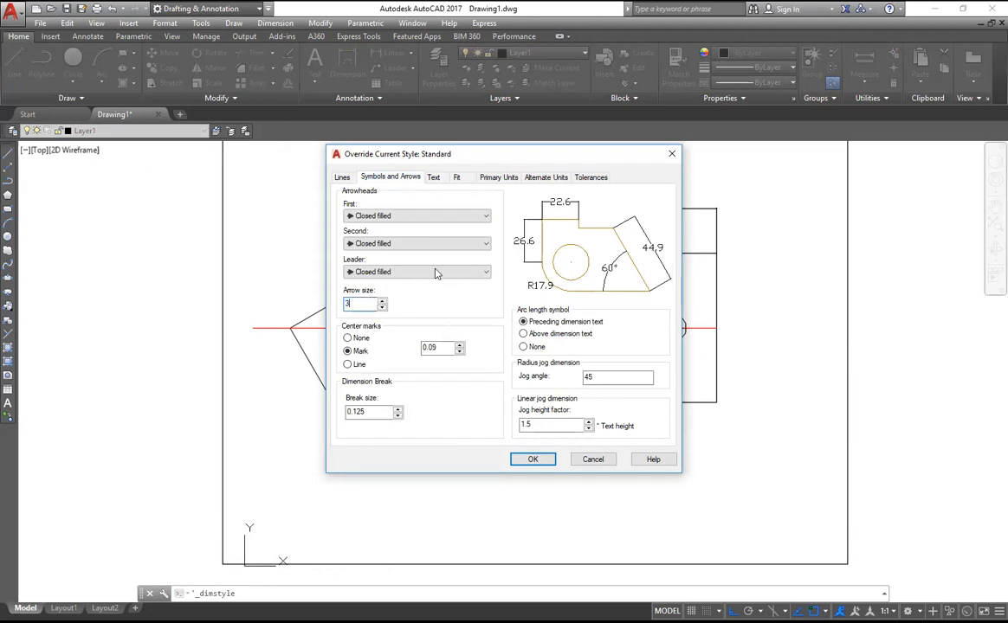
click(442, 346)
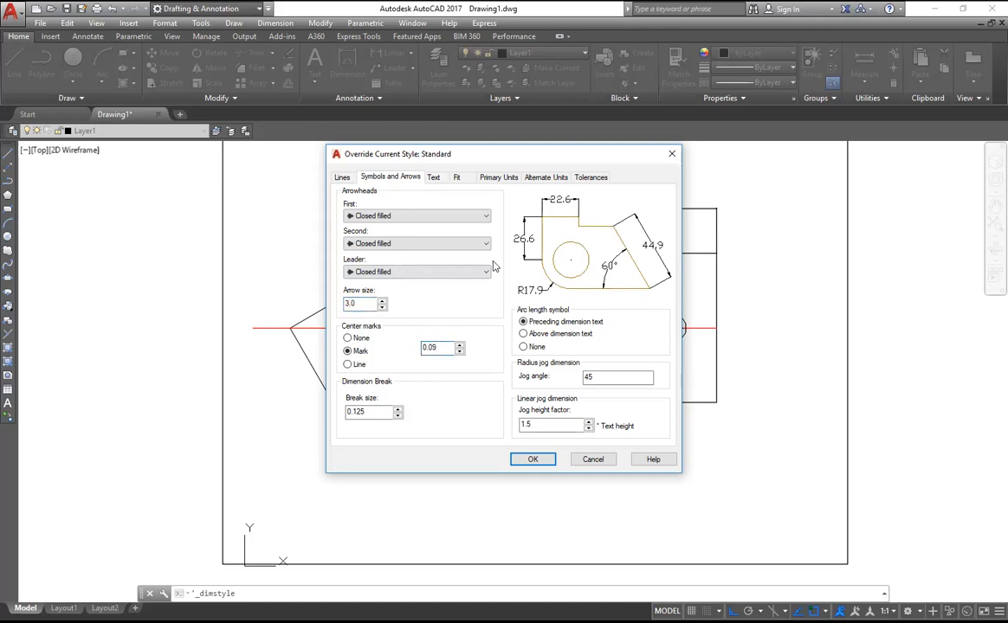
drag(360, 303, 340, 306)
click(437, 346)
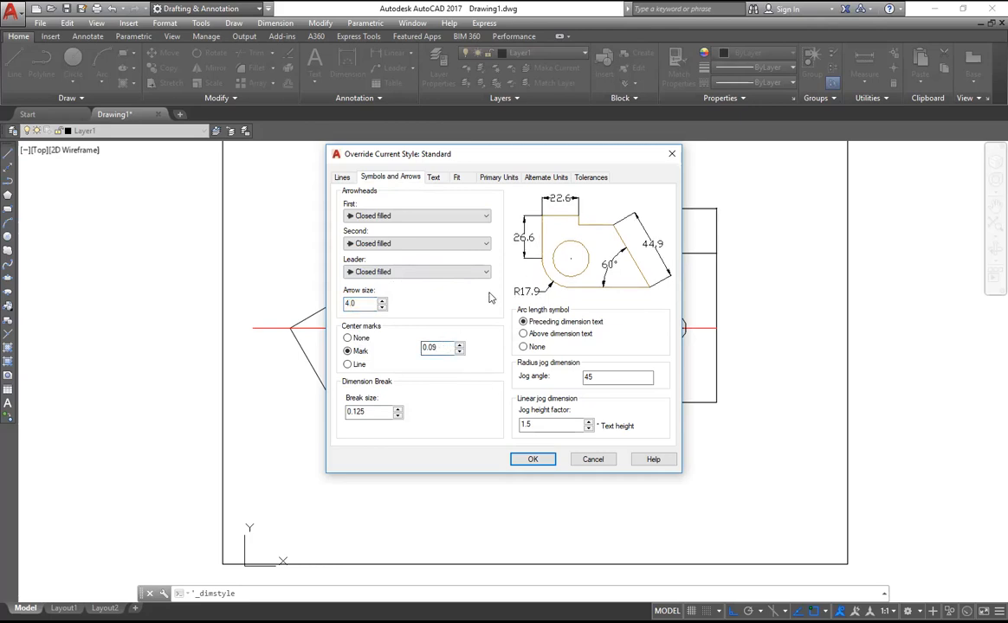
Increase the dimension text height in the style override to 5.
click(433, 177)
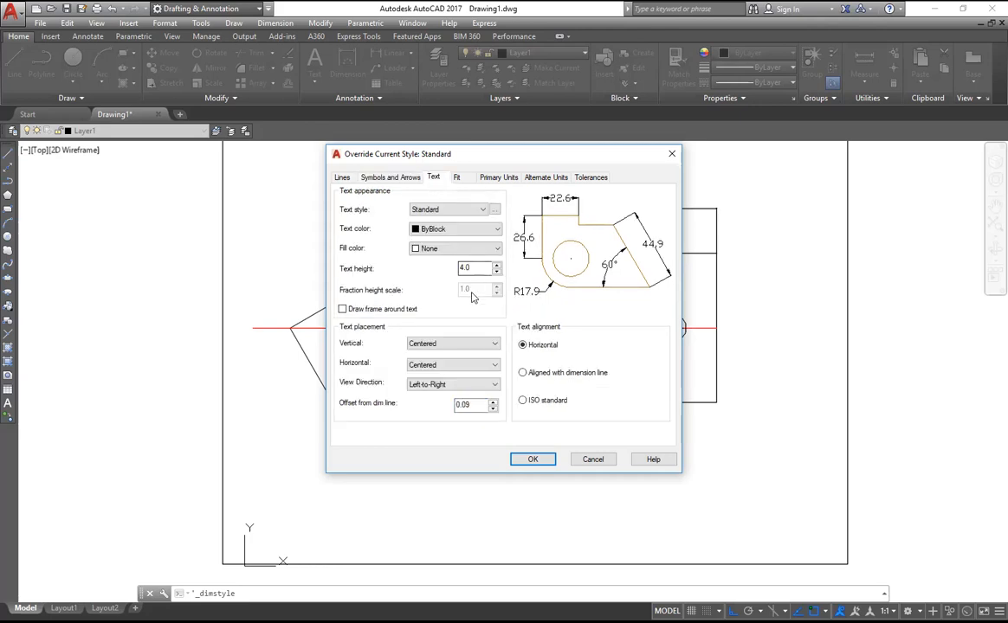
click(342, 178)
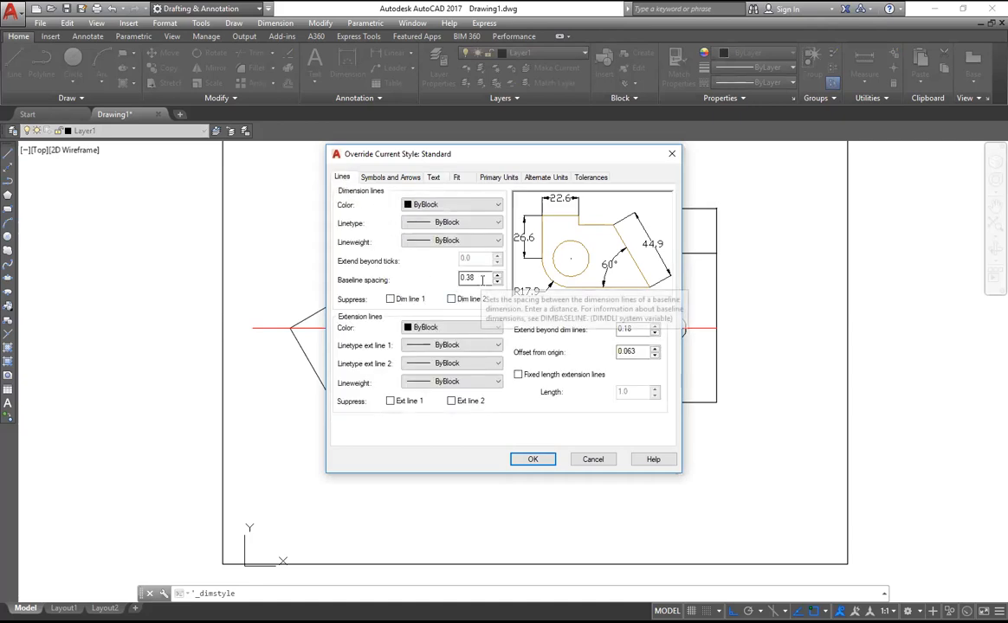
click(432, 178)
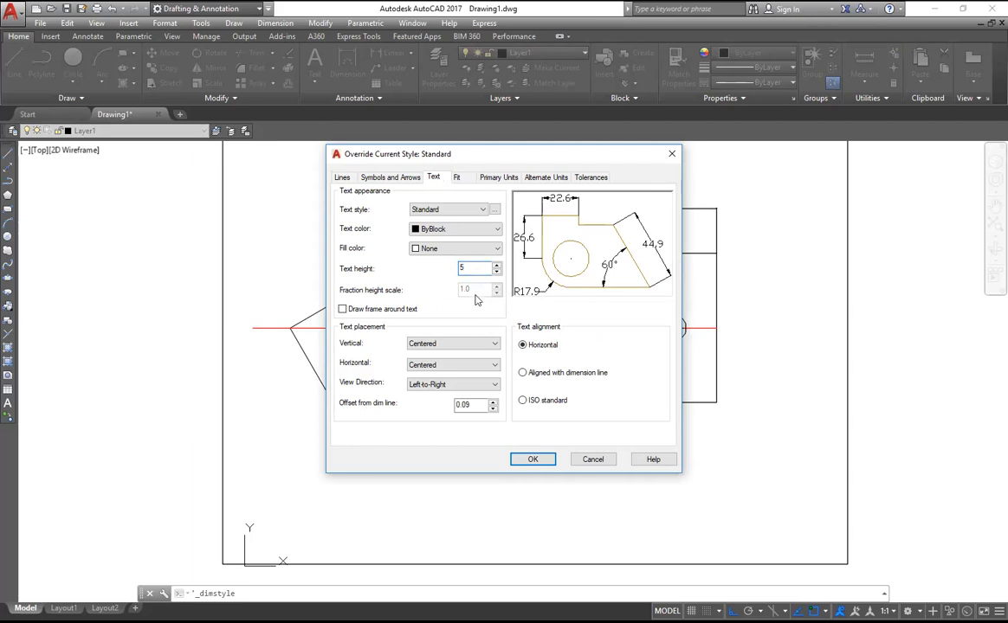
click(469, 404)
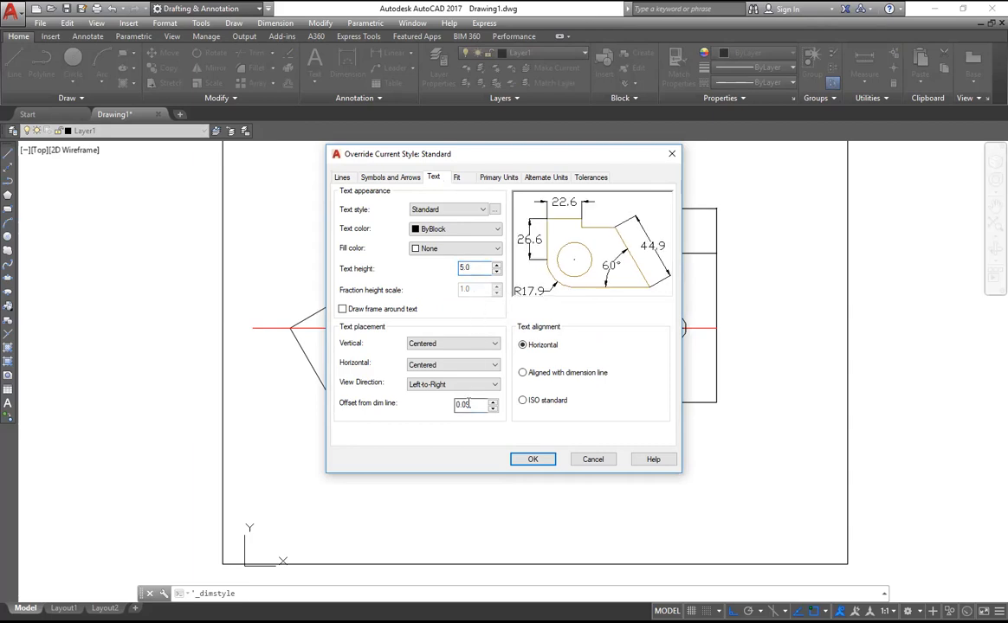
Set the extension lines' offset from origin to 1, and accept the style override as the current dimension style.
click(458, 177)
click(498, 178)
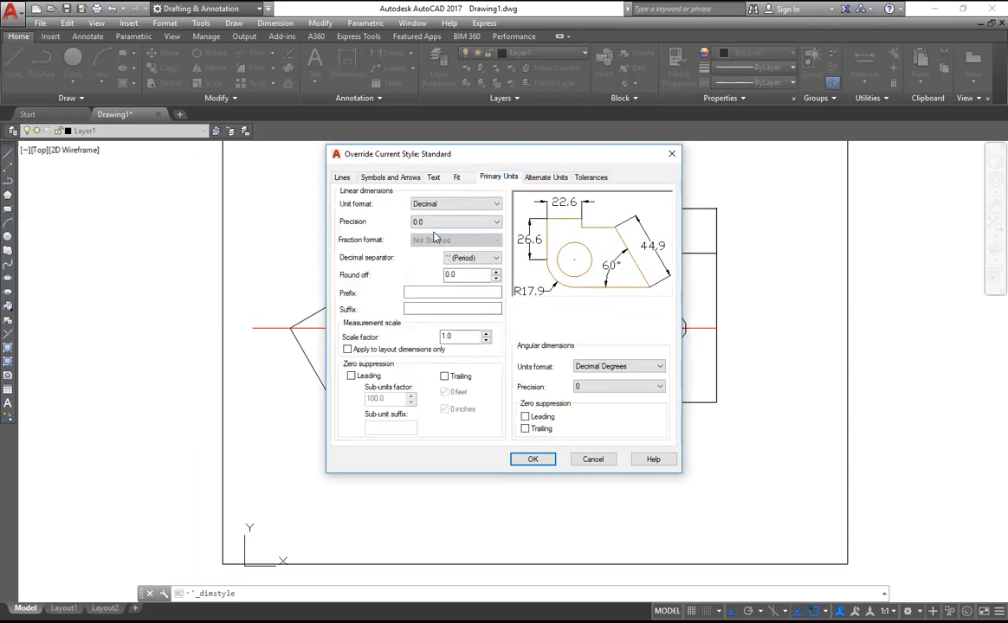
click(563, 178)
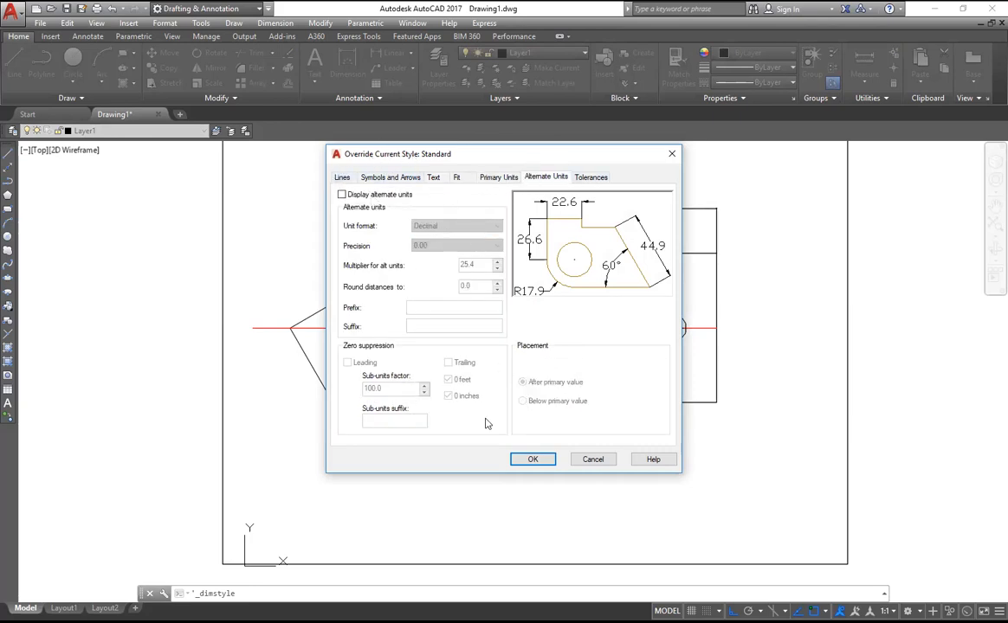
click(343, 177)
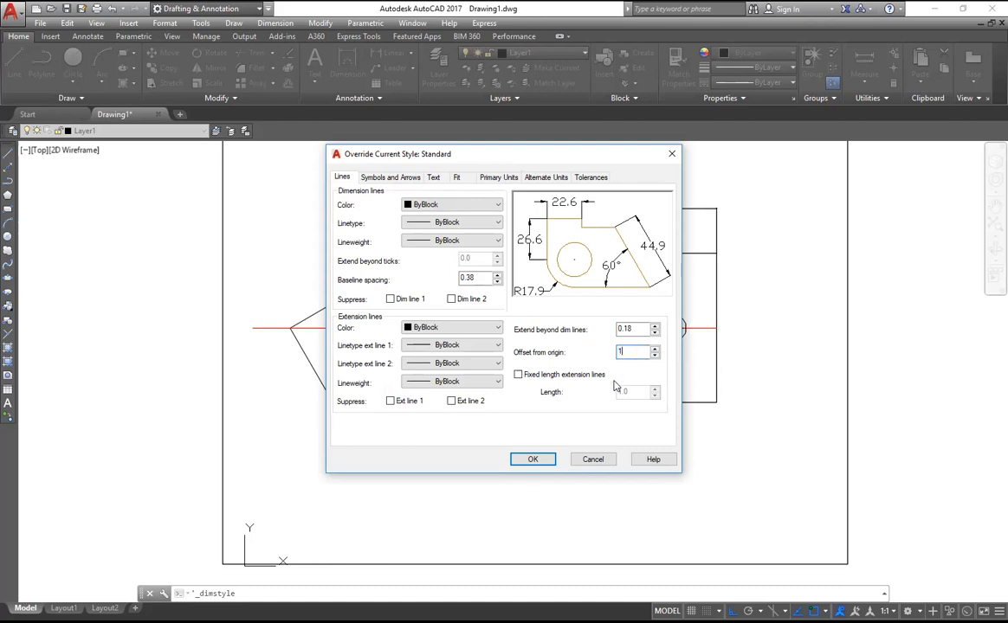
click(641, 329)
click(532, 460)
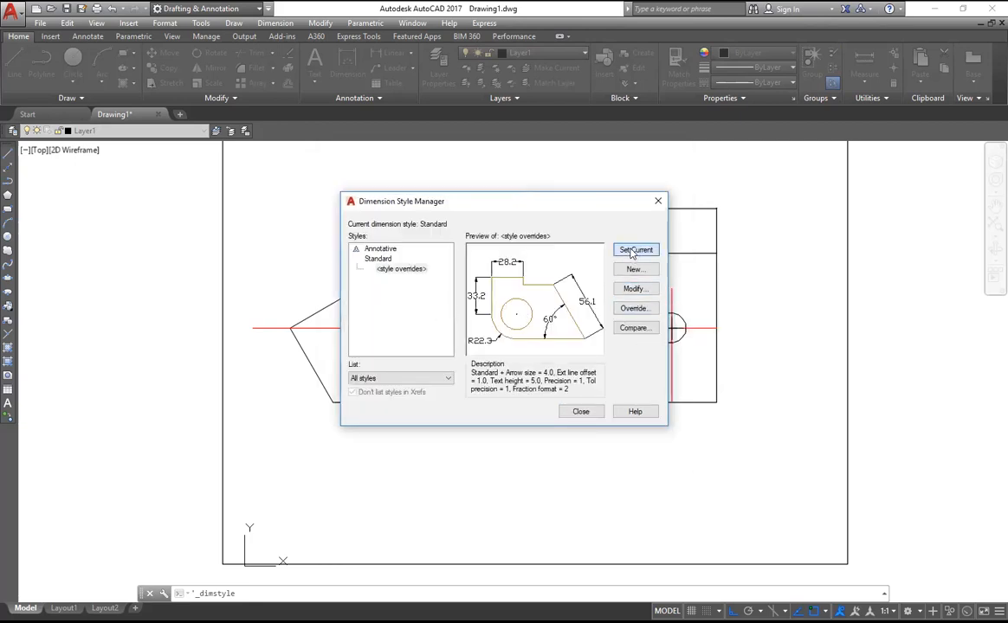
click(578, 413)
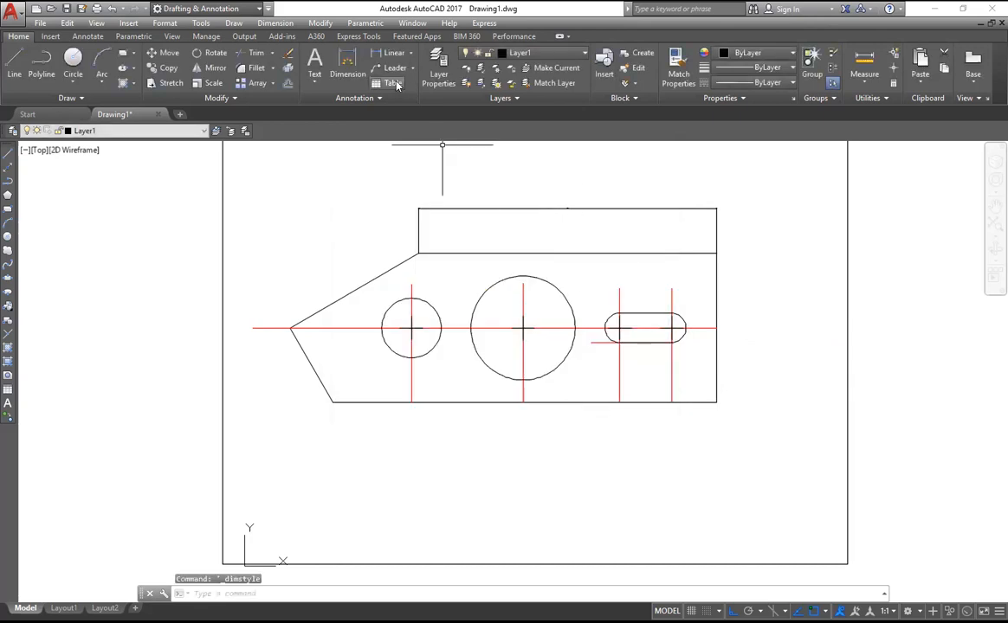
Update the linear dimension above the plate to the current dimension style overrides.
click(274, 24)
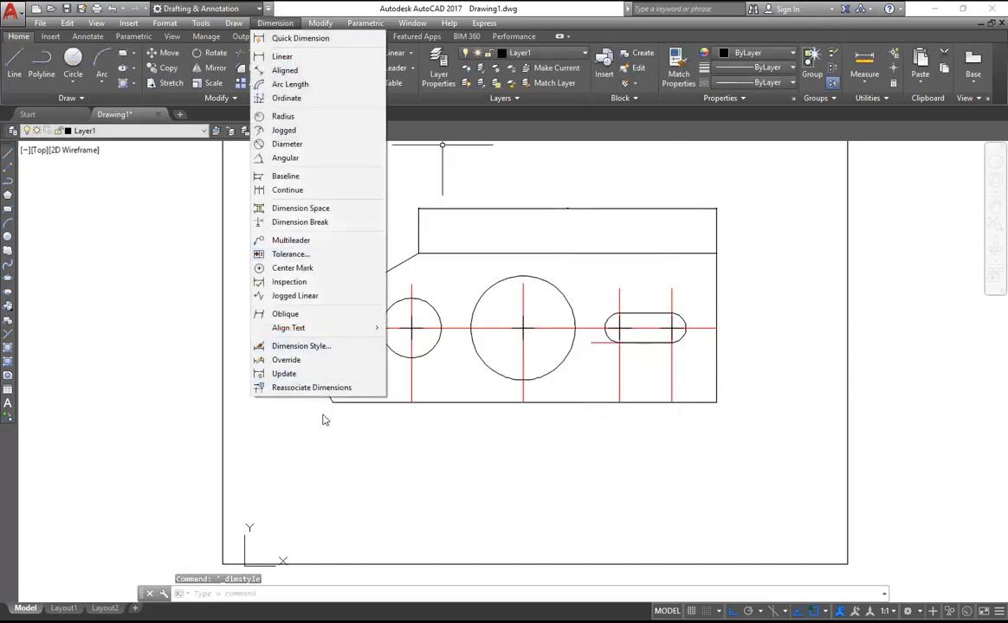
click(284, 374)
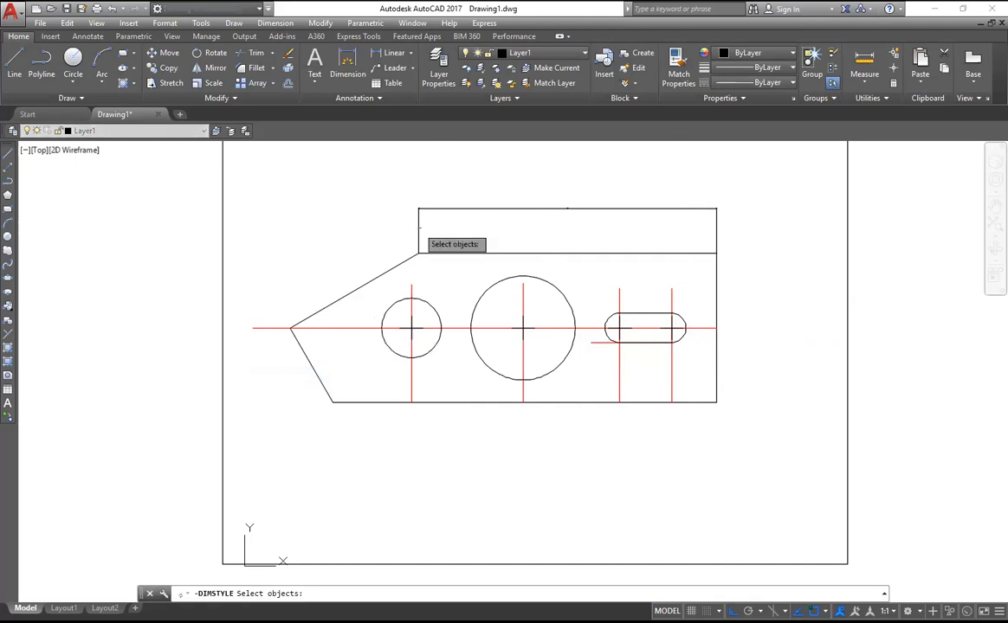
click(417, 224)
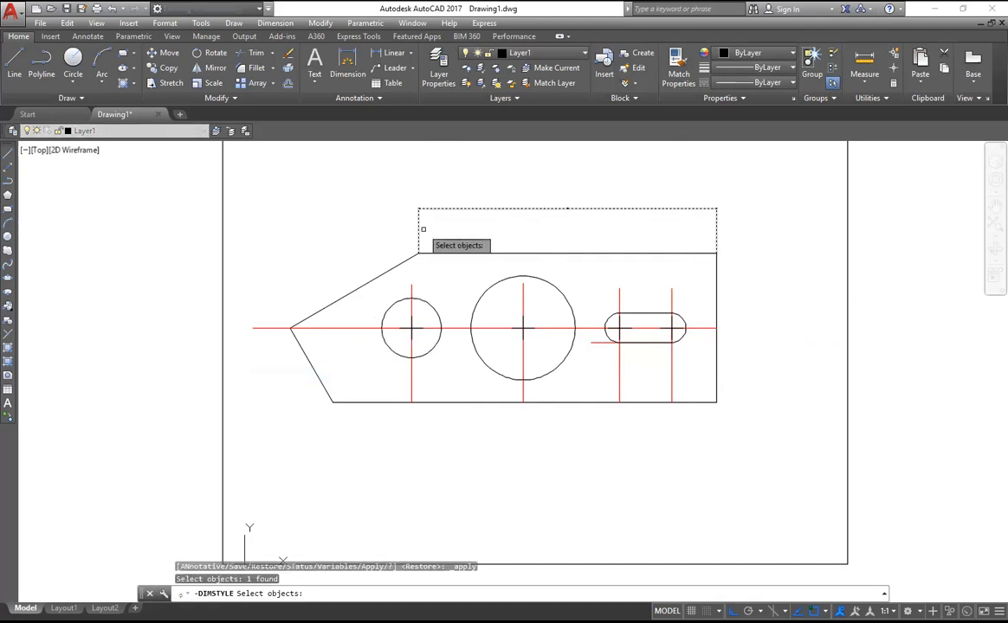
key(Return)
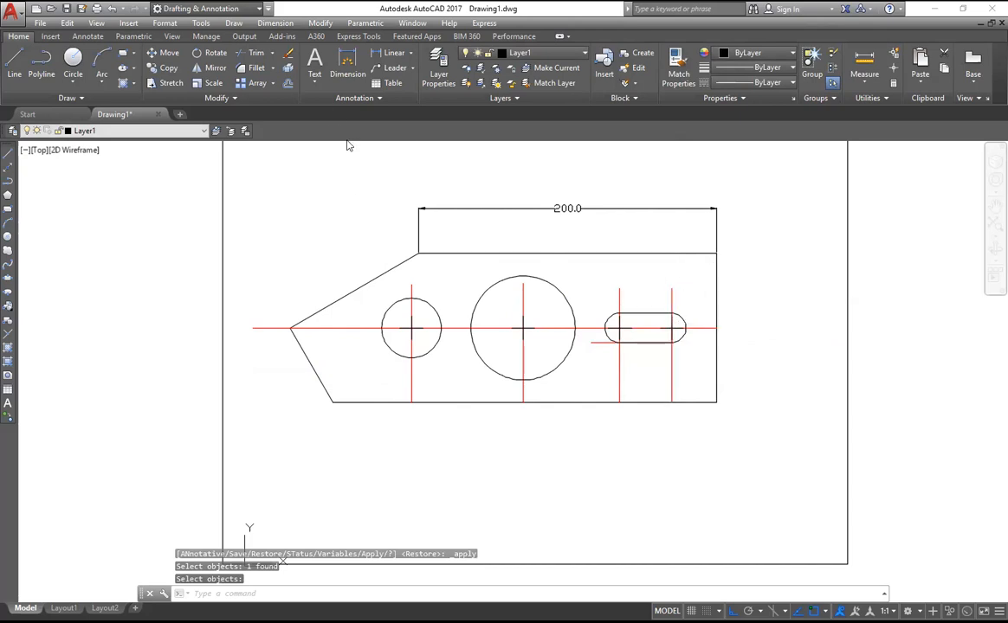
Add a vertical linear dimension for the full height of the plate's right edge, placed outside the plate.
click(262, 26)
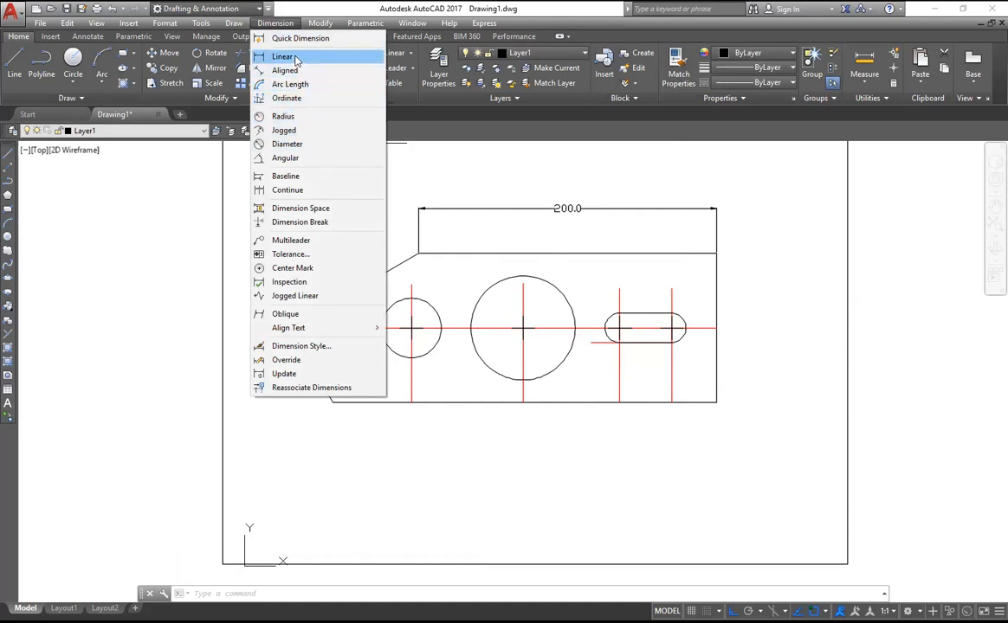
click(296, 58)
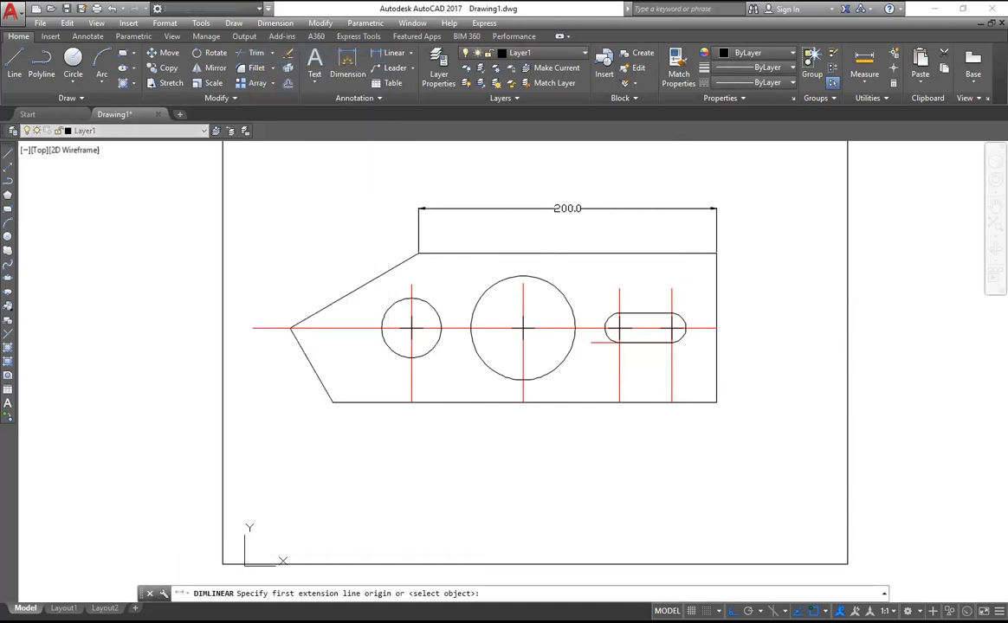
click(716, 253)
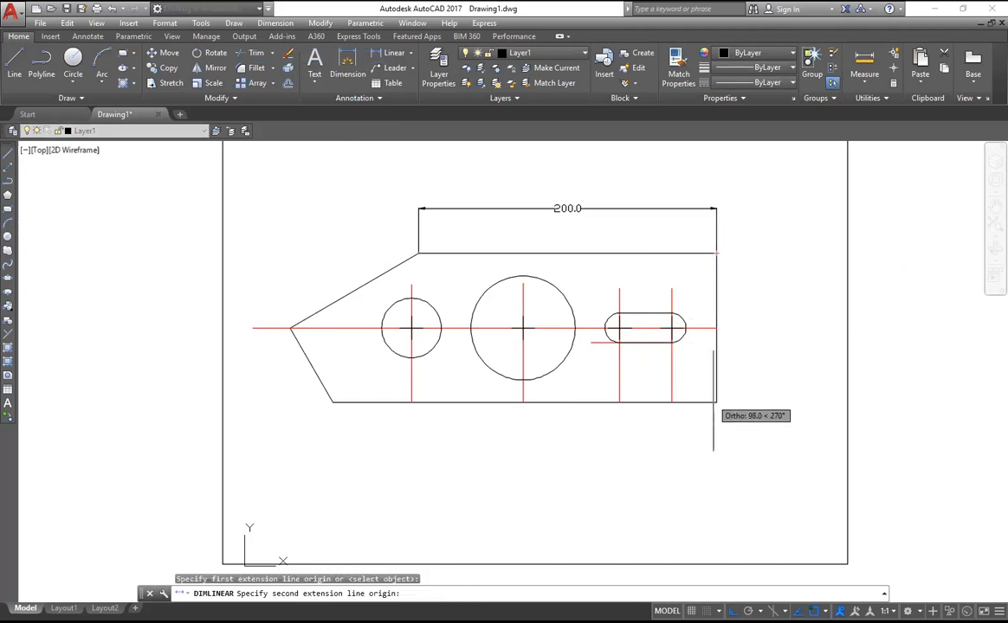
click(716, 402)
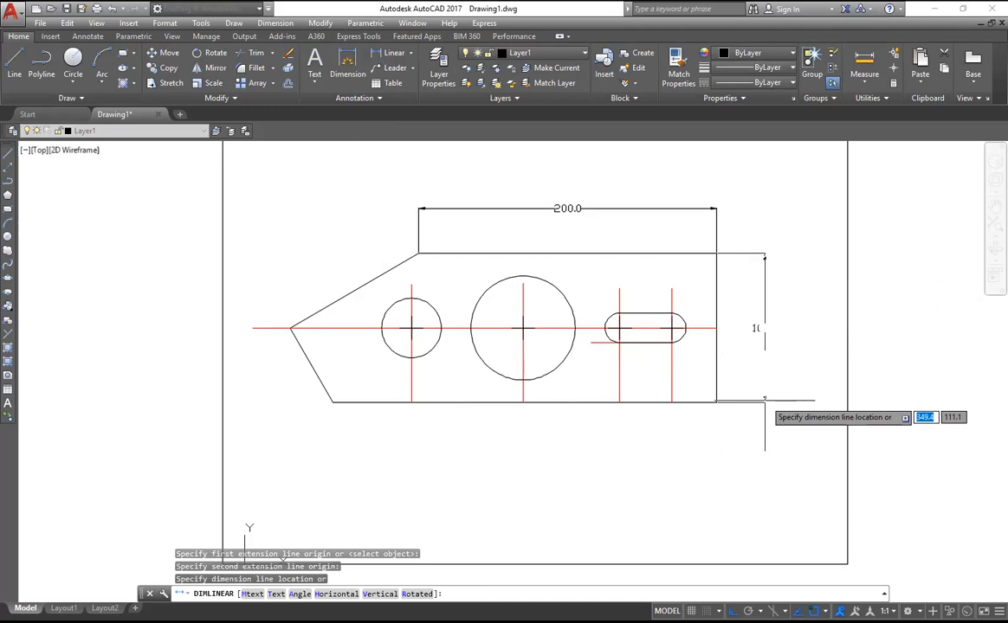
click(796, 260)
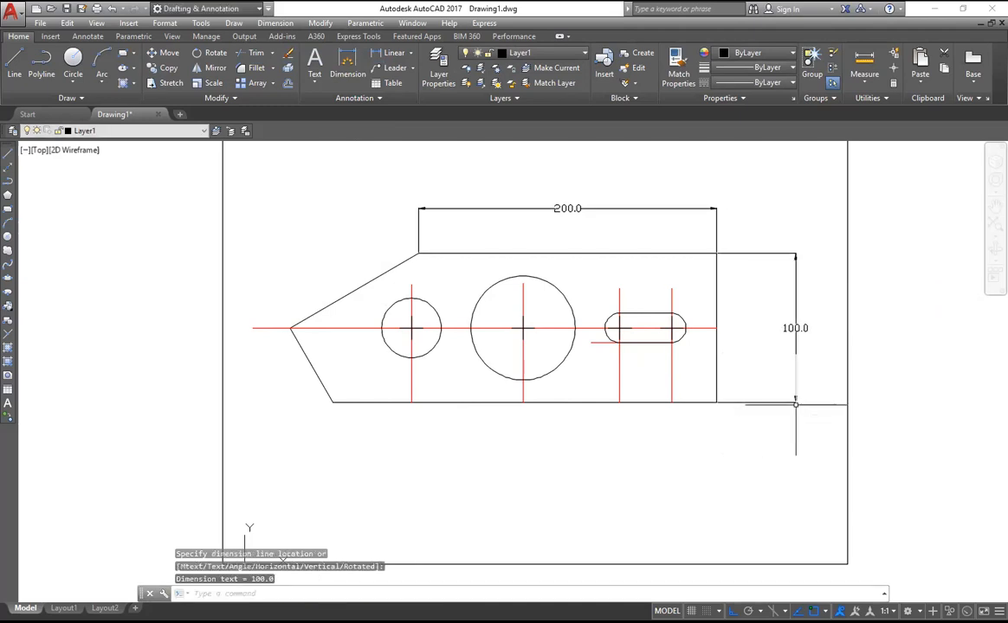
Add a vertical linear dimension from the plate's lower-right corner to the right edge's midpoint, placed inside the full-height dimension.
right_click(346, 212)
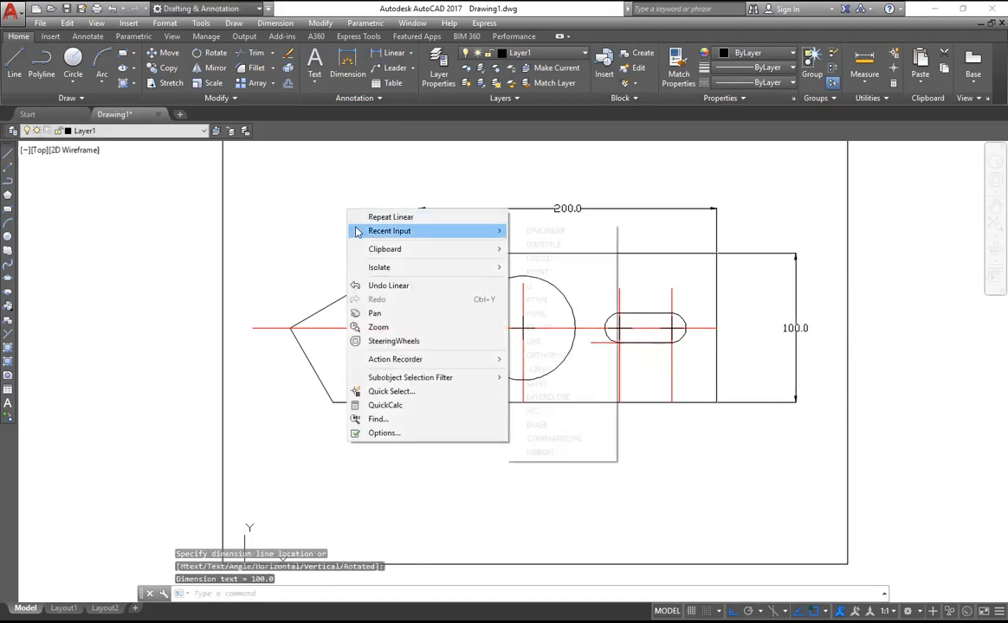
click(369, 217)
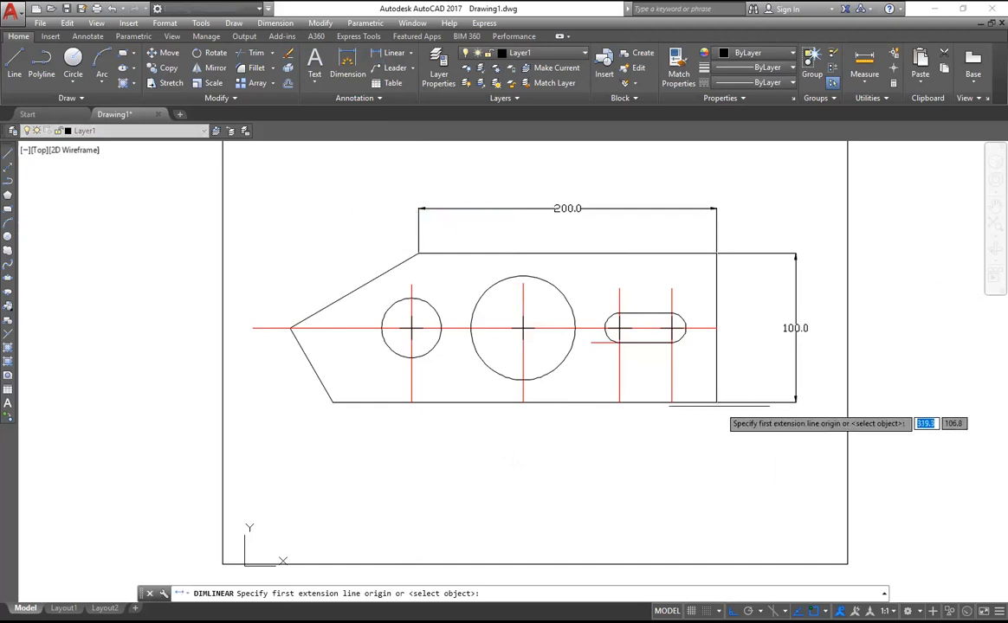
click(716, 402)
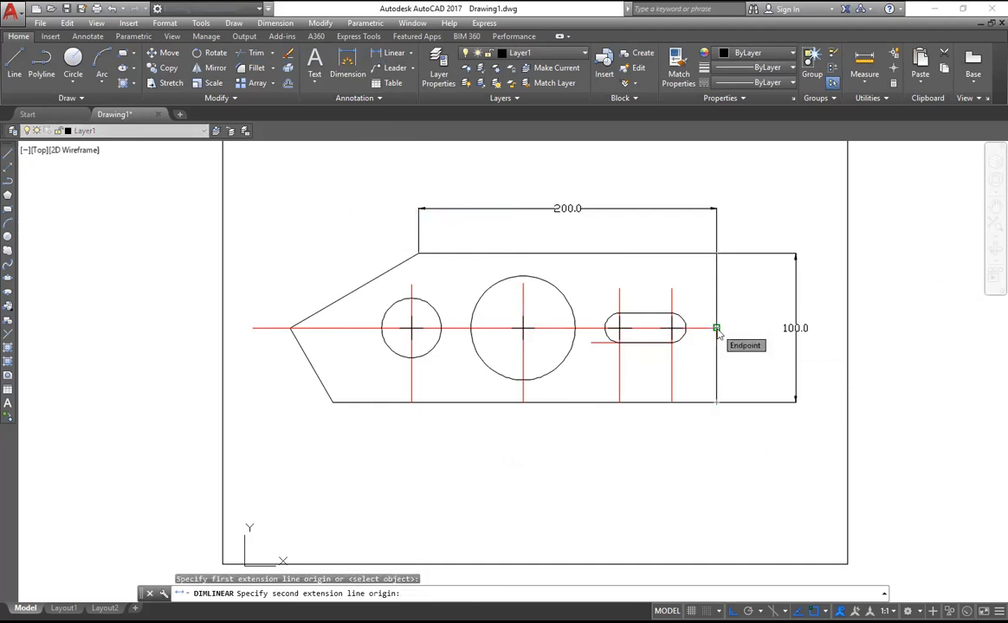
shift+right_click(718, 335)
click(743, 112)
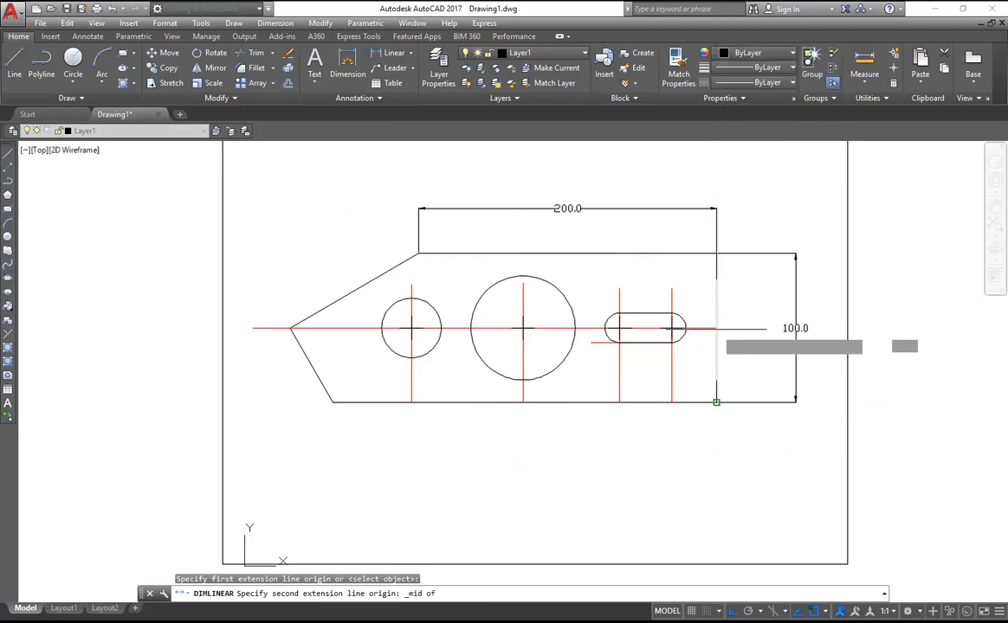
click(716, 328)
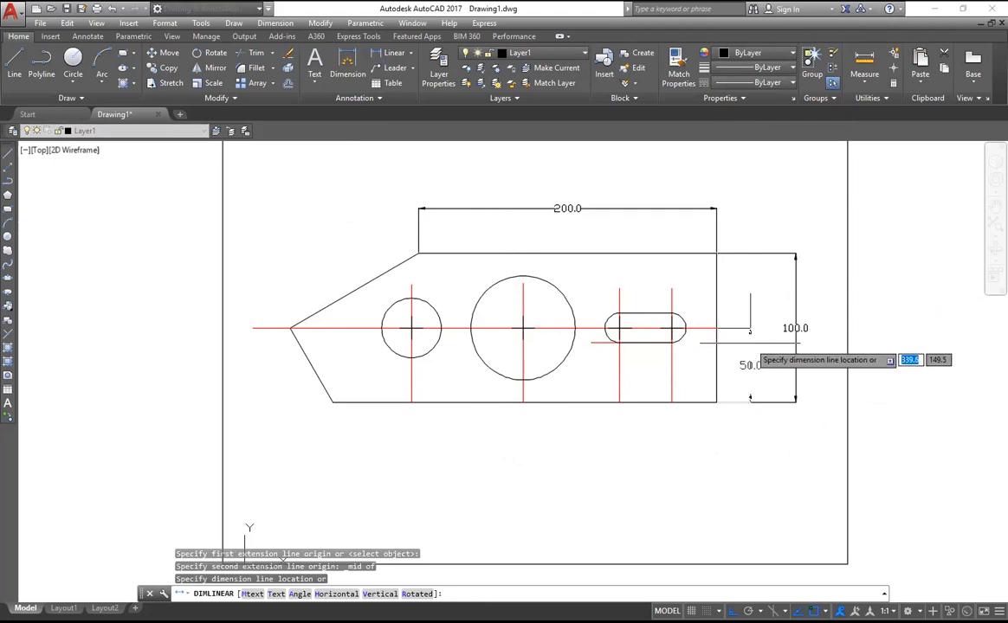
click(750, 357)
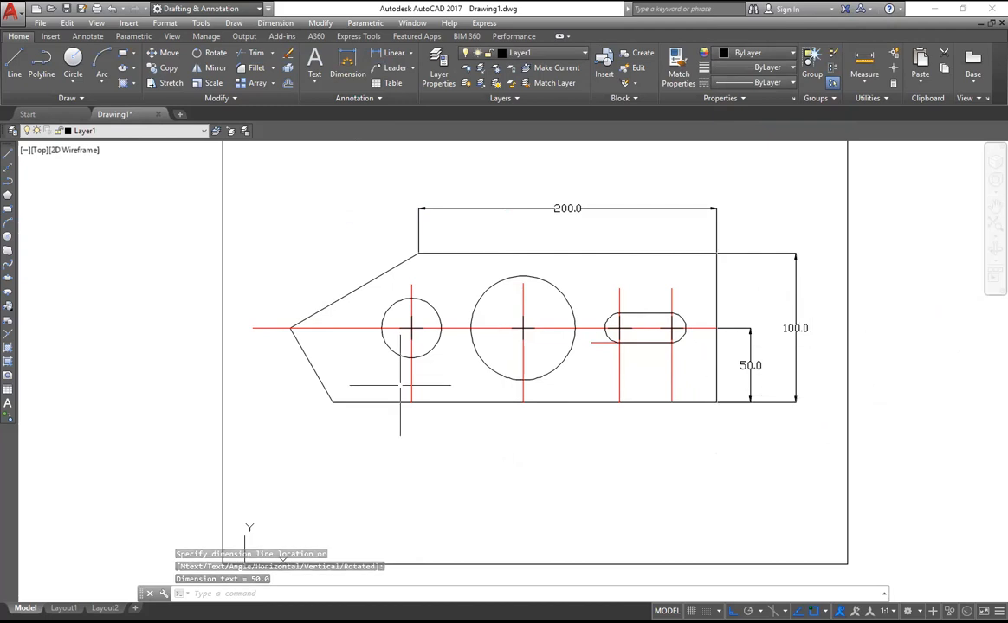
Add an aligned dimension along the plate's upper slanted edge, placed parallel to it outside the outline.
click(275, 22)
click(282, 71)
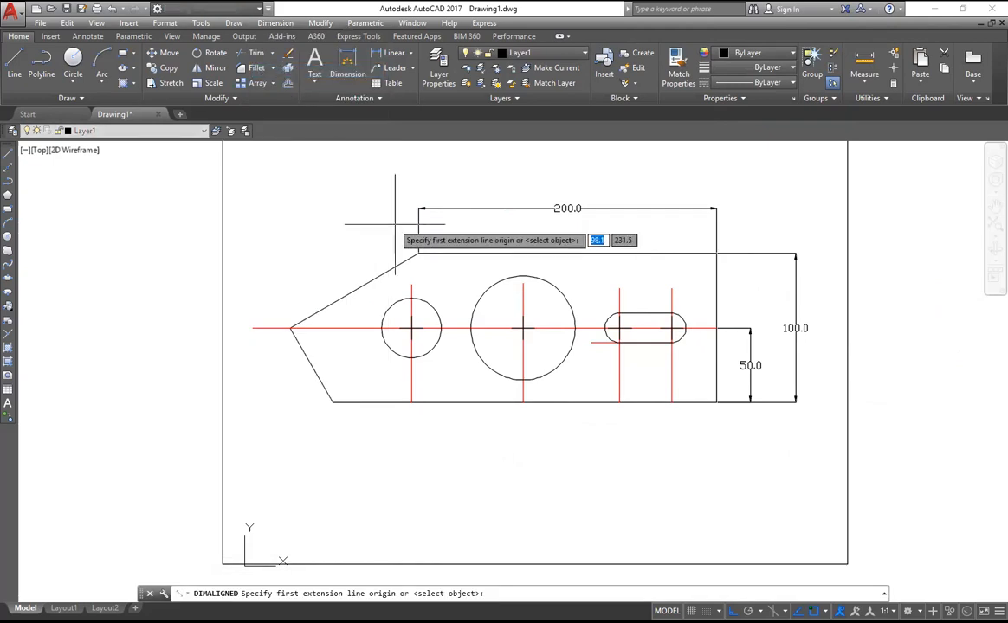
click(418, 254)
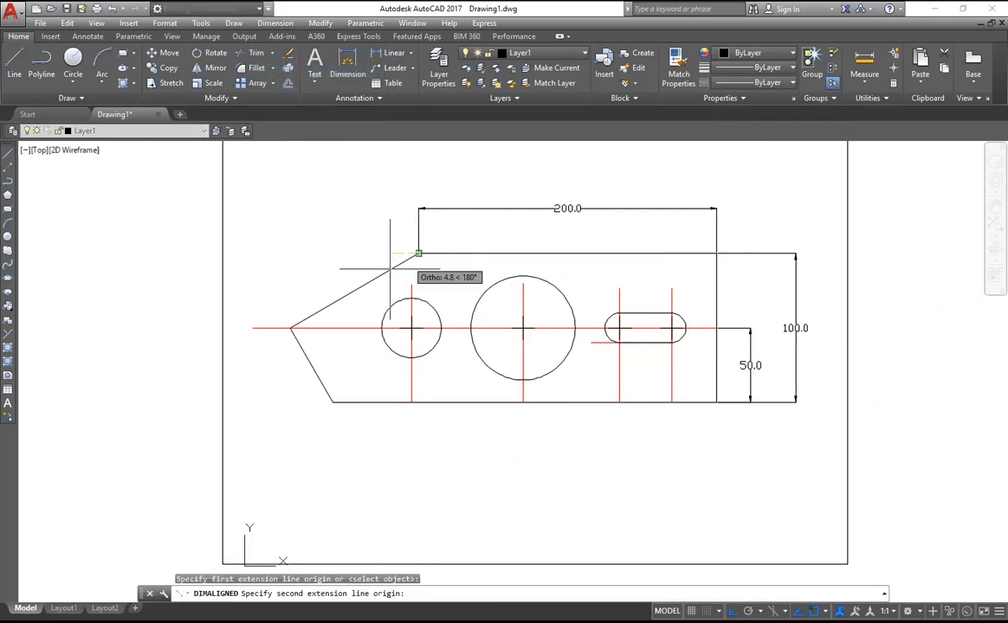
click(291, 329)
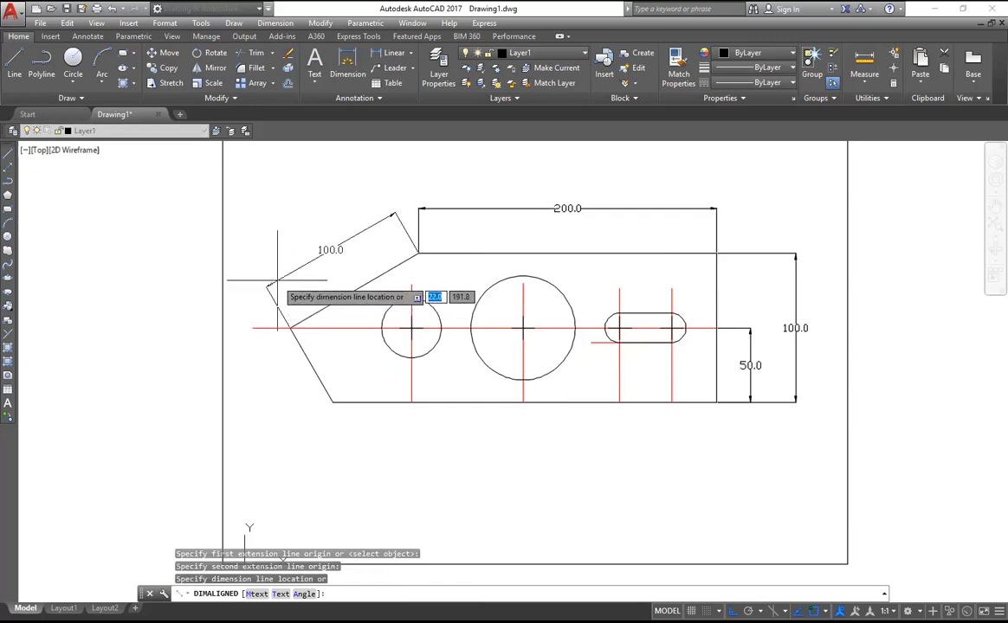
click(275, 279)
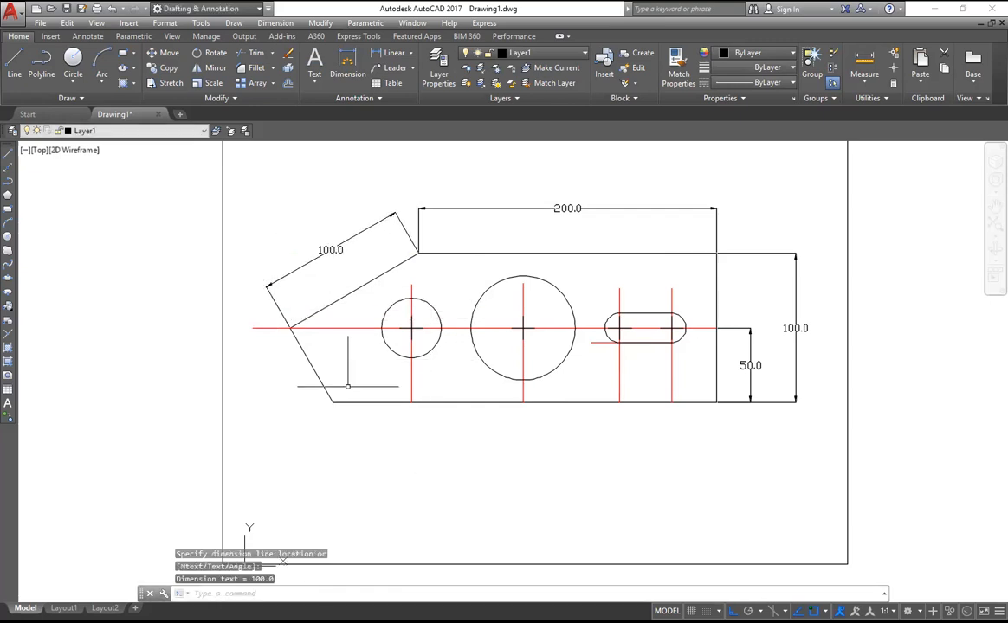
click(286, 24)
click(282, 57)
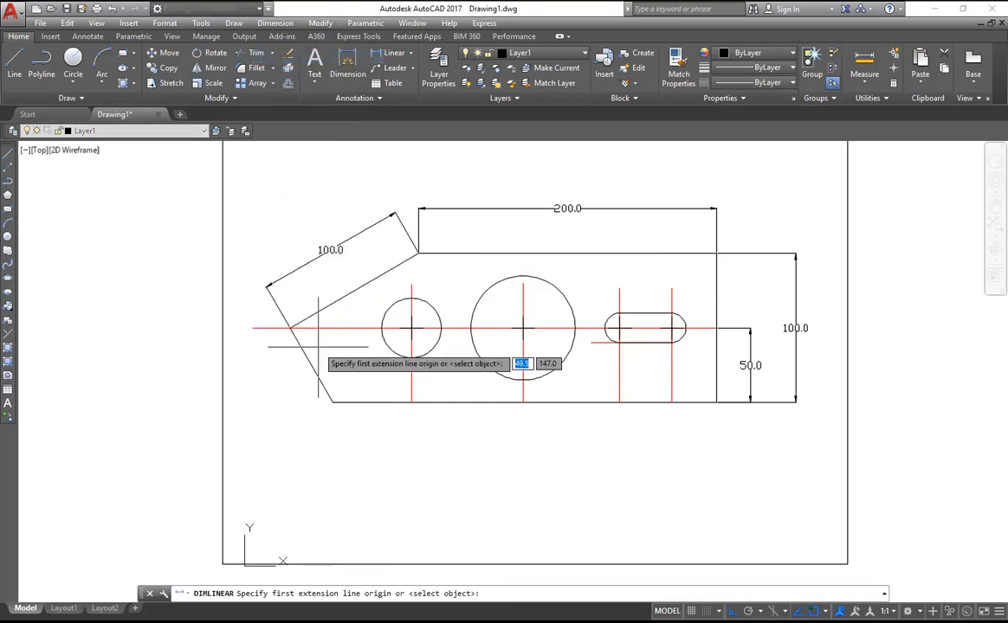
click(331, 402)
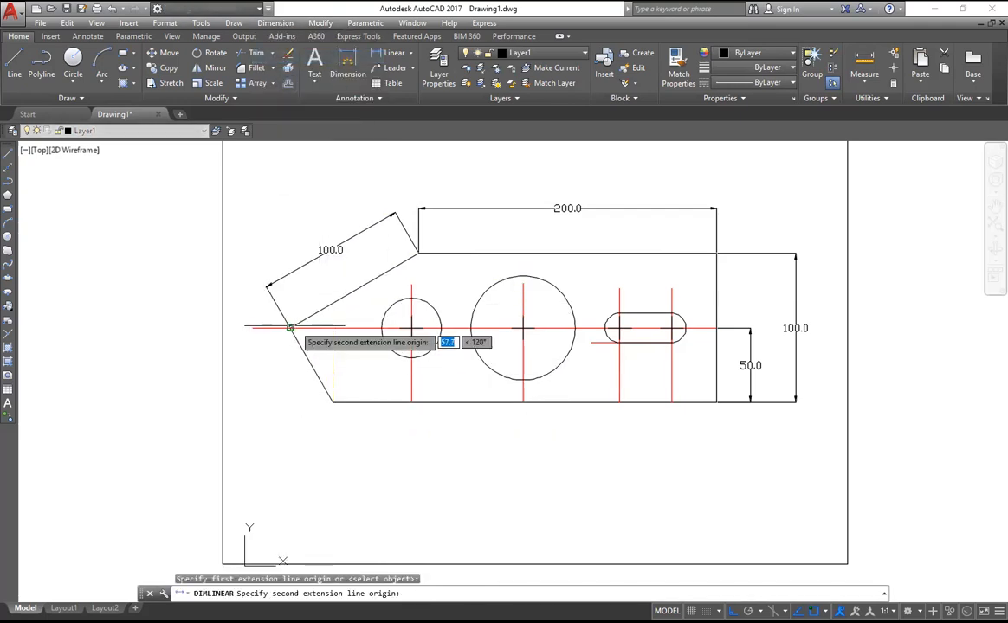
click(290, 329)
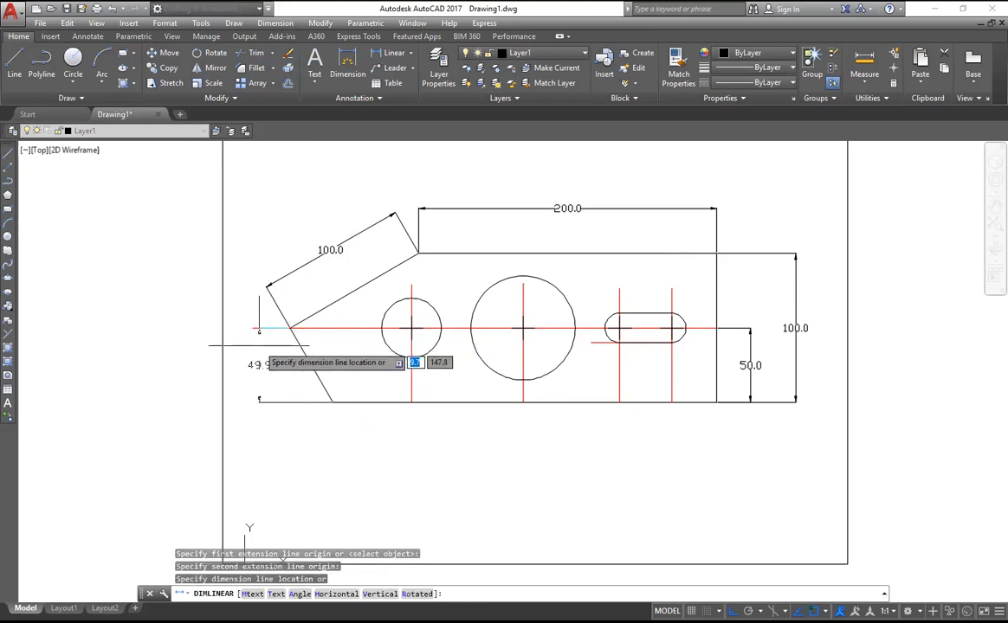
key(Escape)
Add a vertical linear dimension from the plate's lower-left corner to its pointed tip, placed outside the outline.
scroll(279, 333, up, 4)
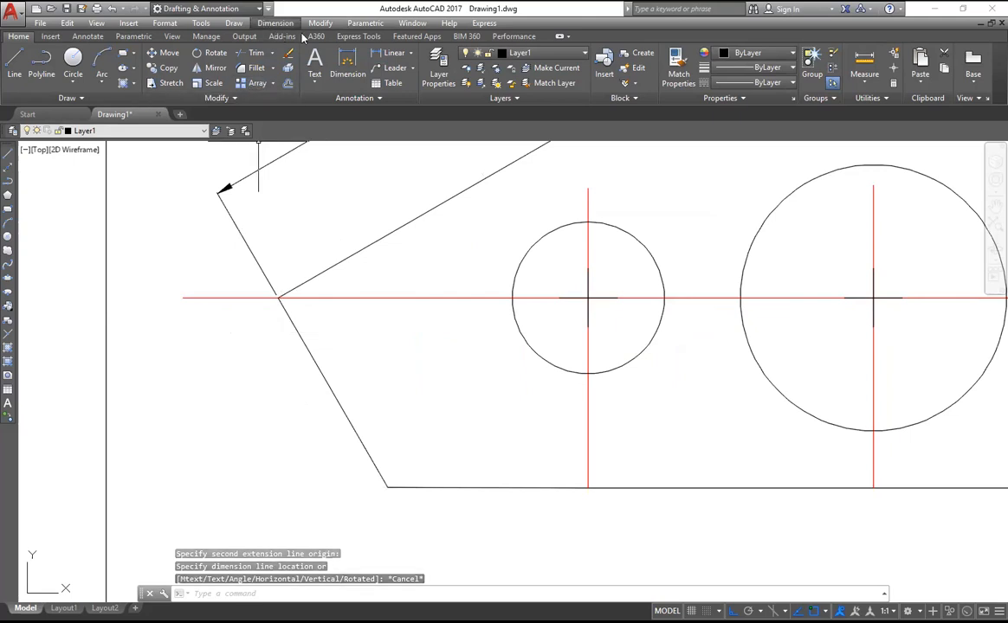
click(274, 22)
click(277, 55)
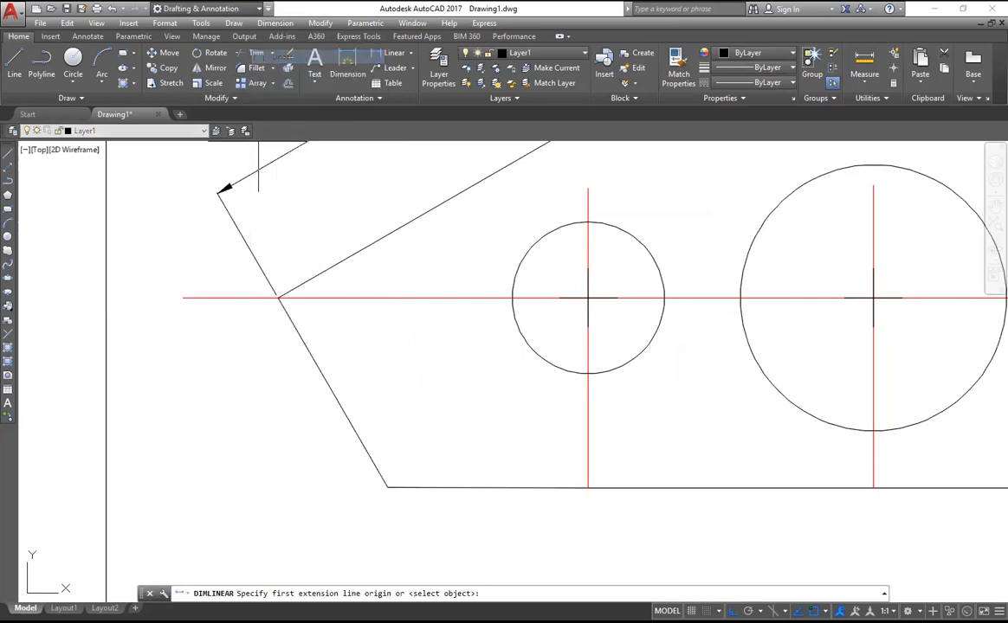
click(388, 487)
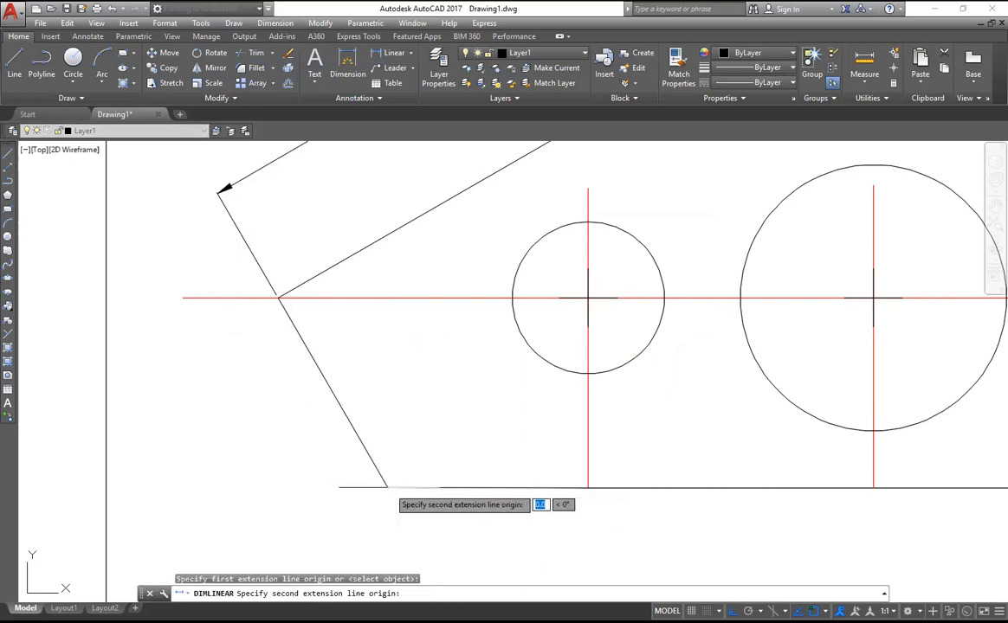
click(277, 298)
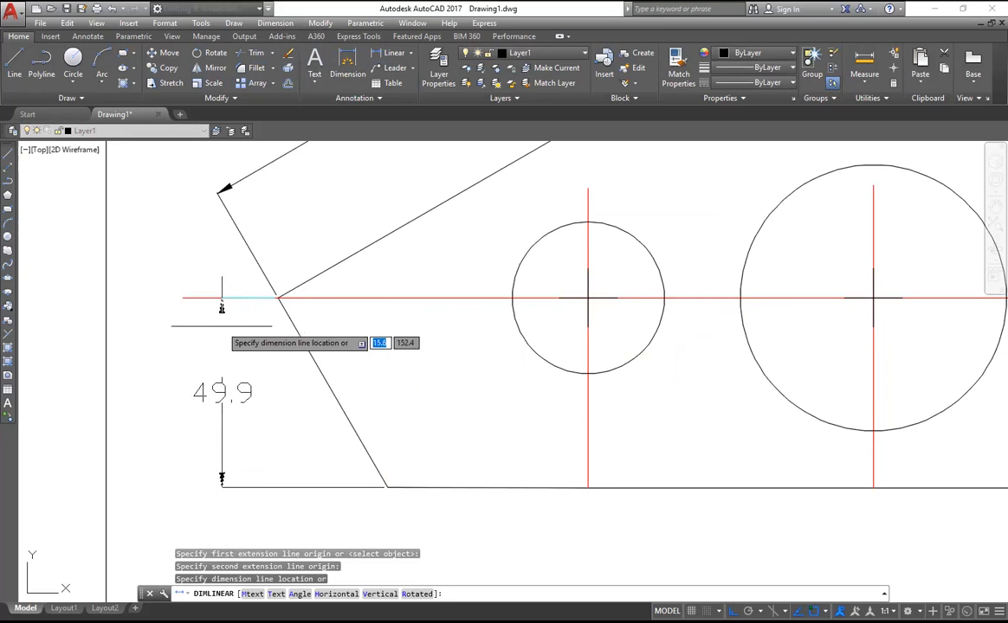
click(221, 307)
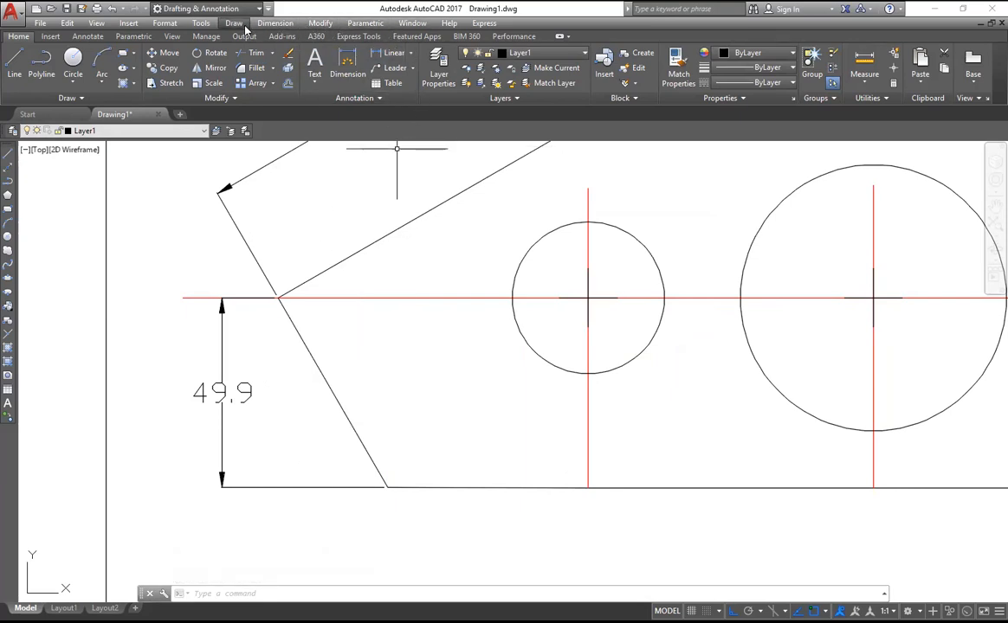
Open the primary units settings of the current dimension style override and try a linear round-off of 0.5.
click(275, 24)
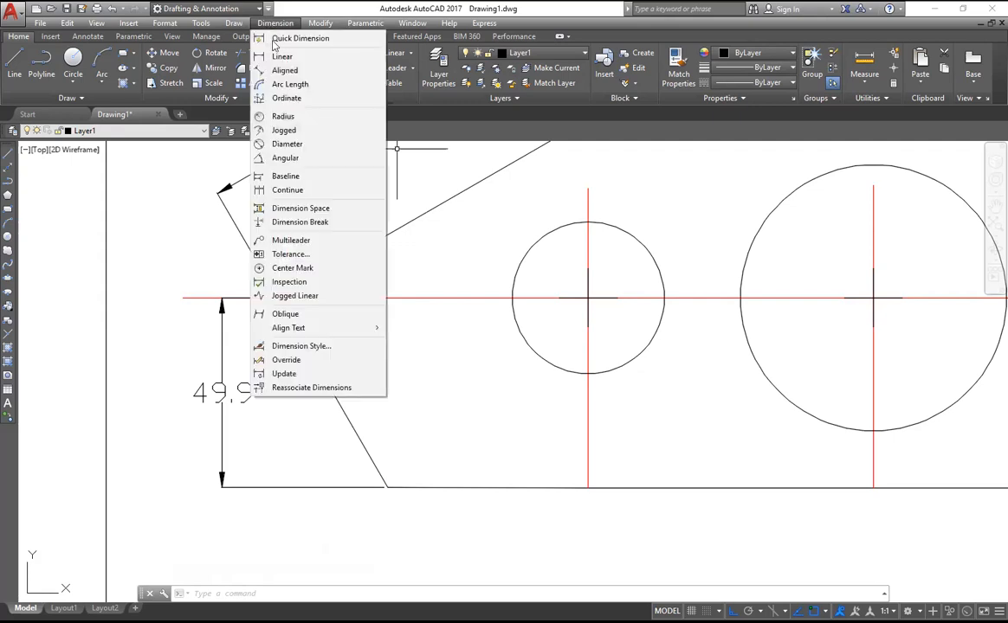
click(302, 345)
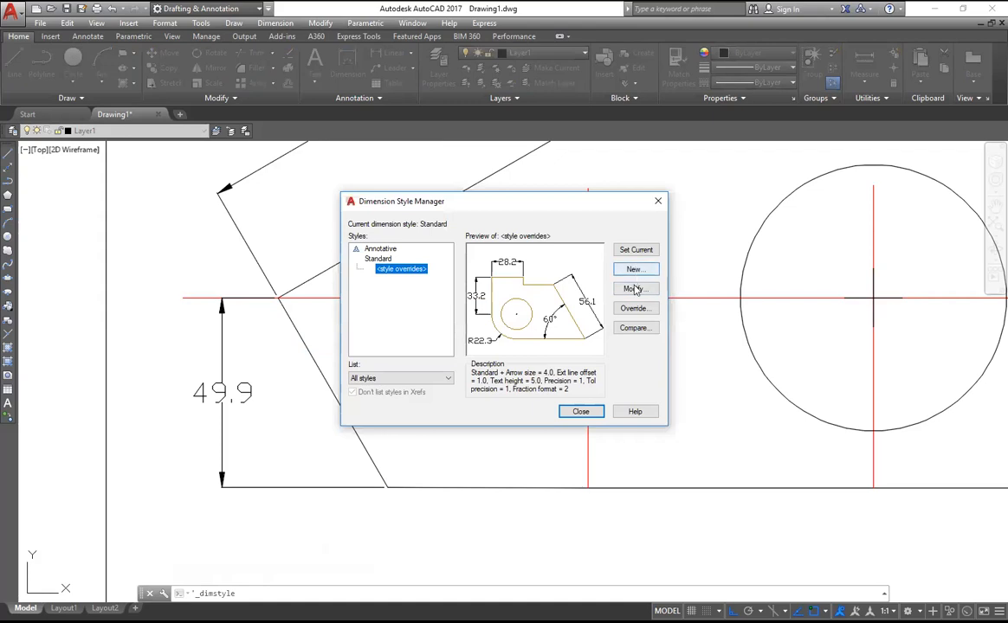
click(636, 290)
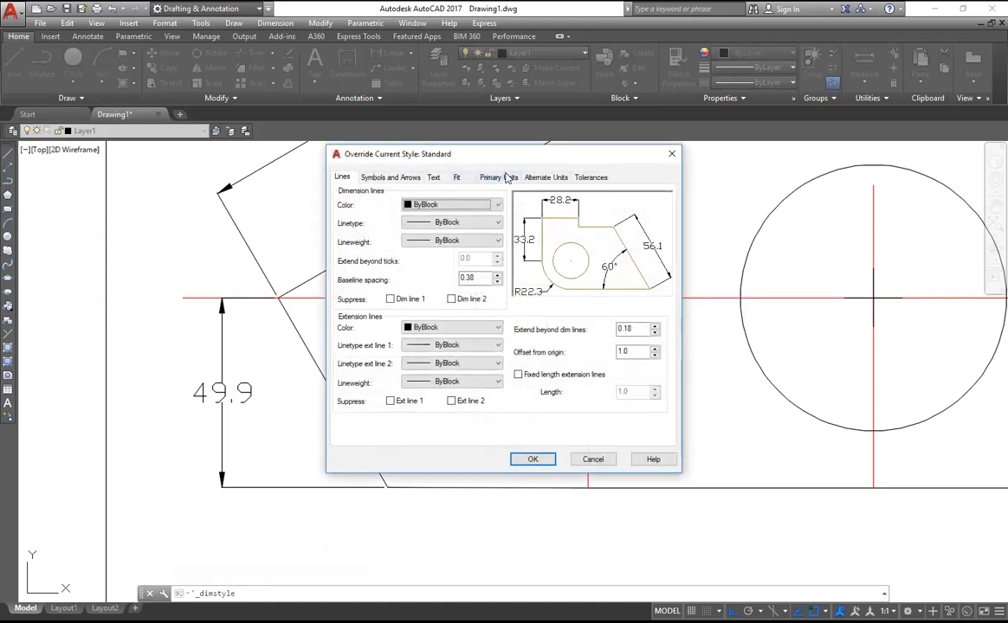
click(507, 178)
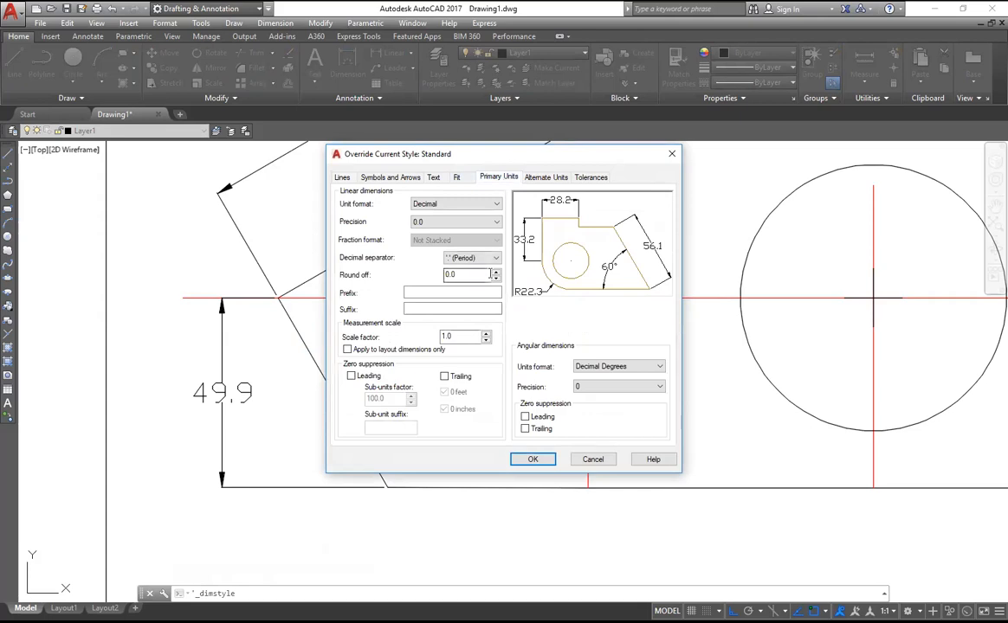
click(496, 271)
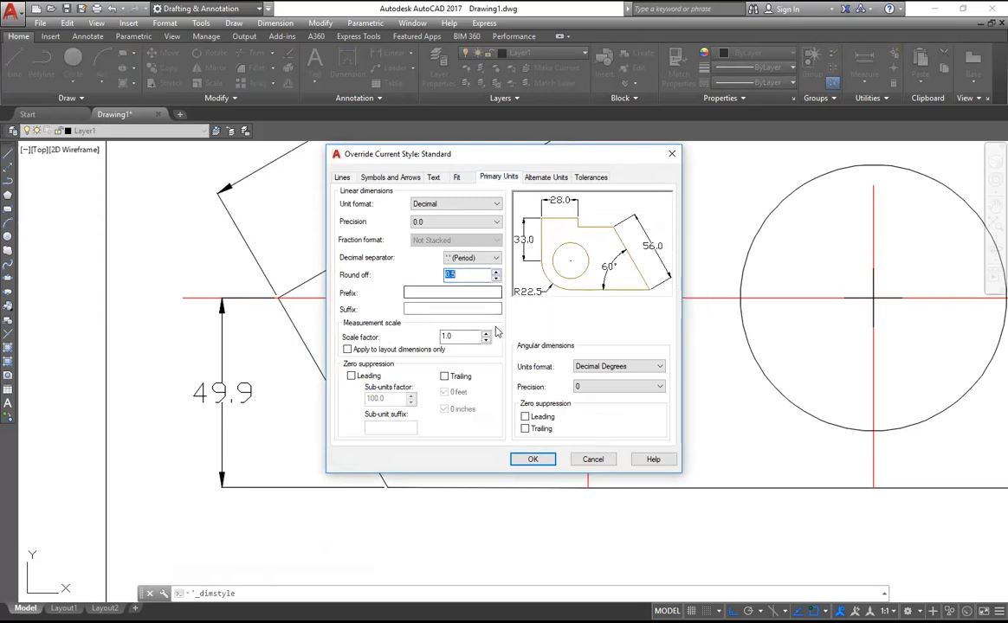
click(498, 278)
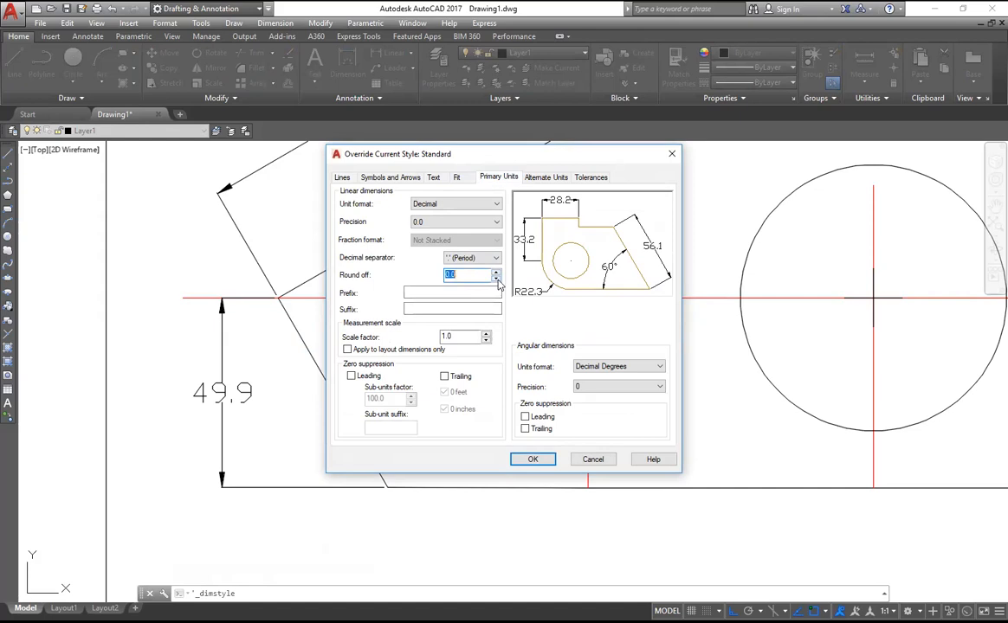
click(497, 271)
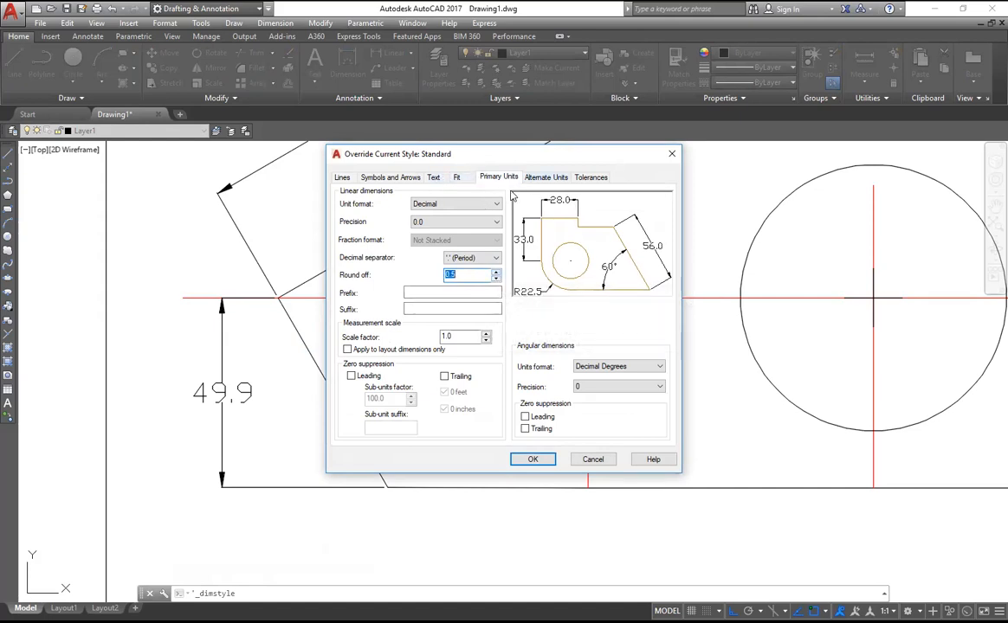
Set the linear dimension precision to 0 in the style override, return the round-off to 0, and accept the changes.
click(497, 225)
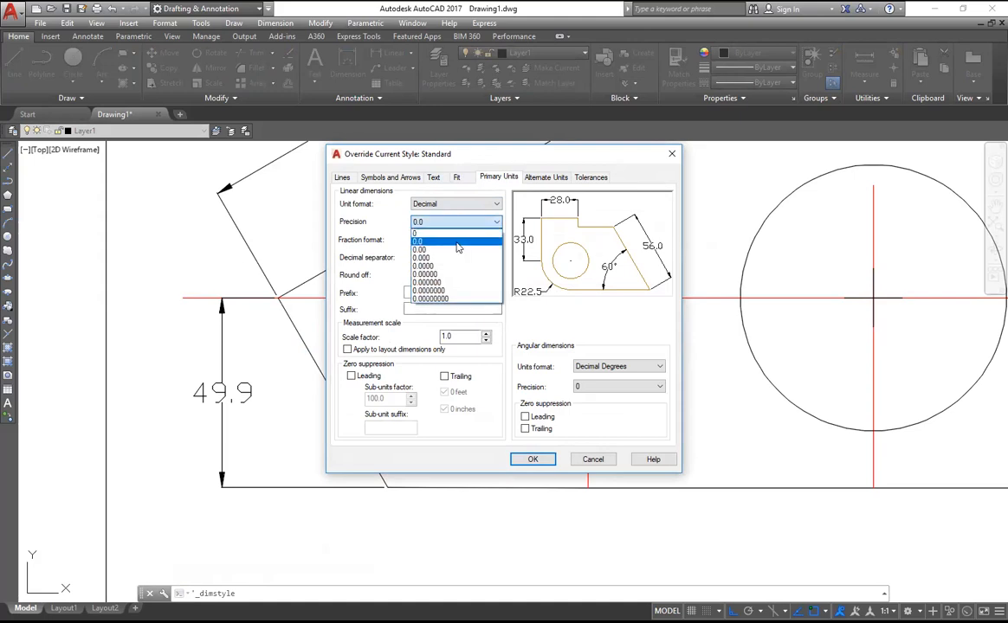
click(457, 232)
click(496, 278)
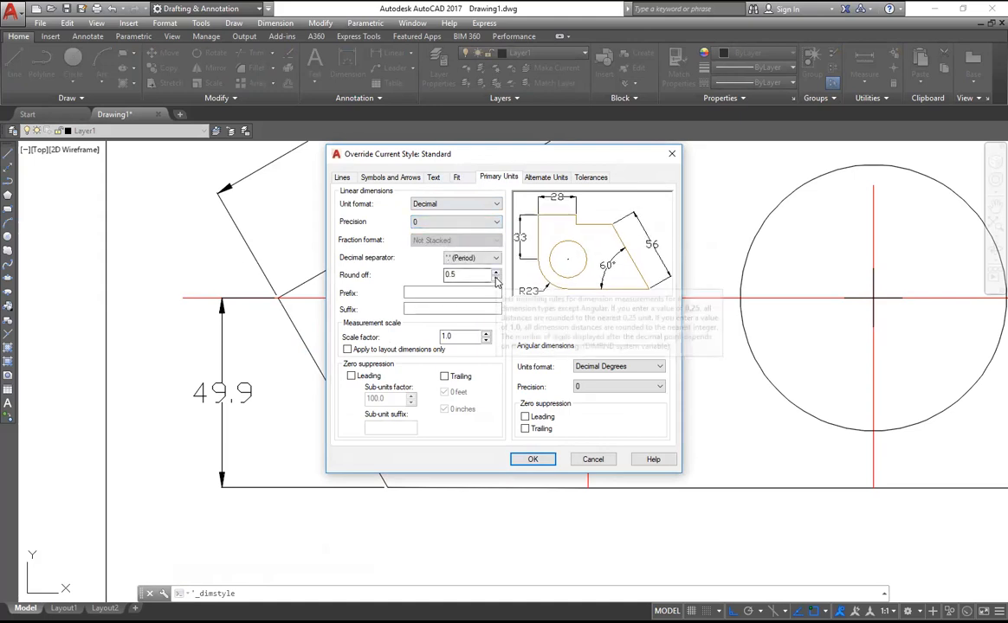
click(530, 459)
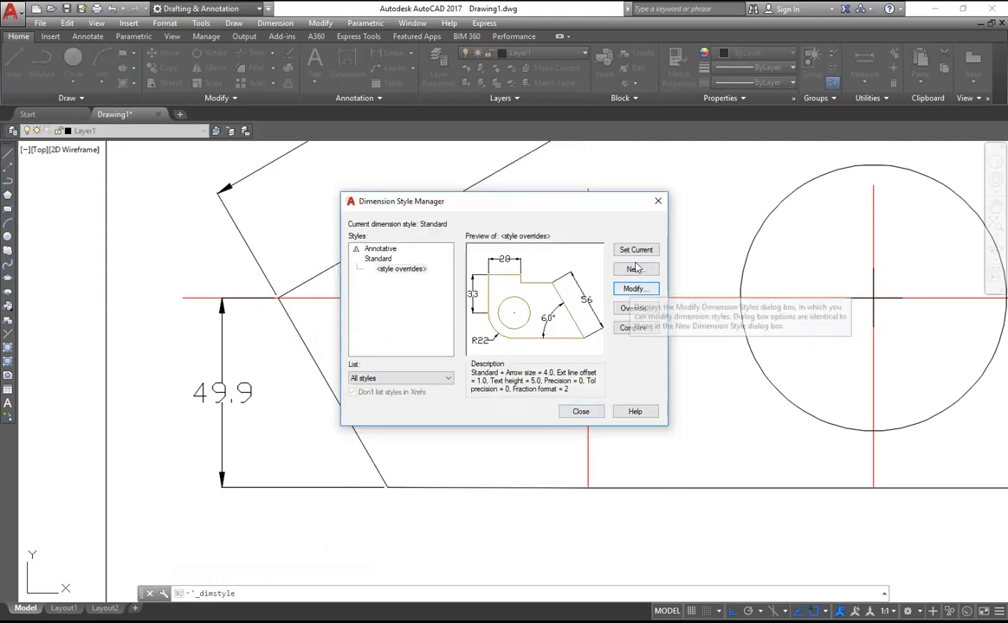
click(580, 411)
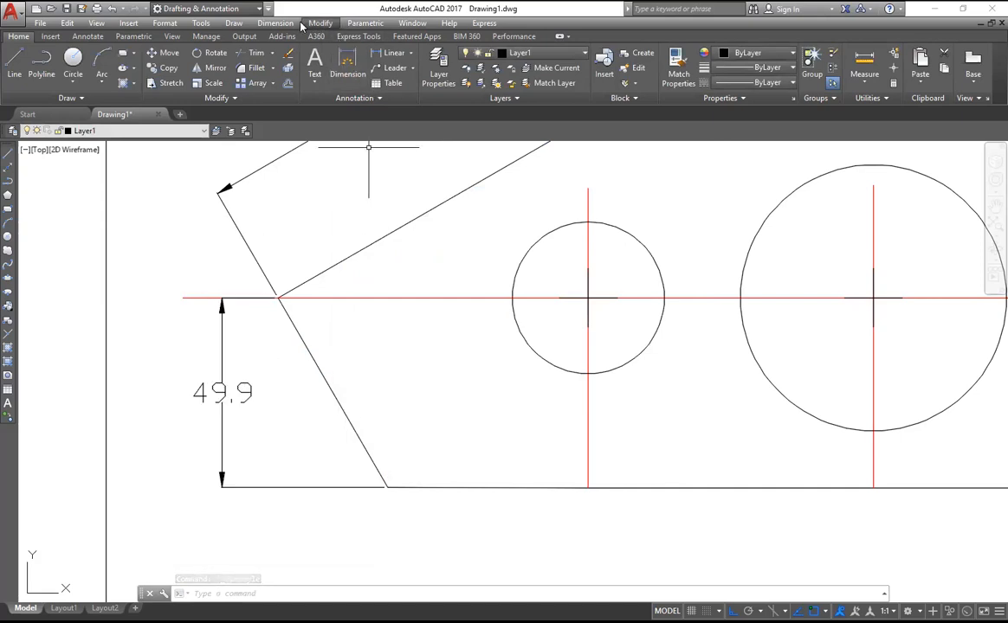
Update the vertical dimension beside the plate's pointed tip to the current dimension style override.
click(274, 23)
click(289, 374)
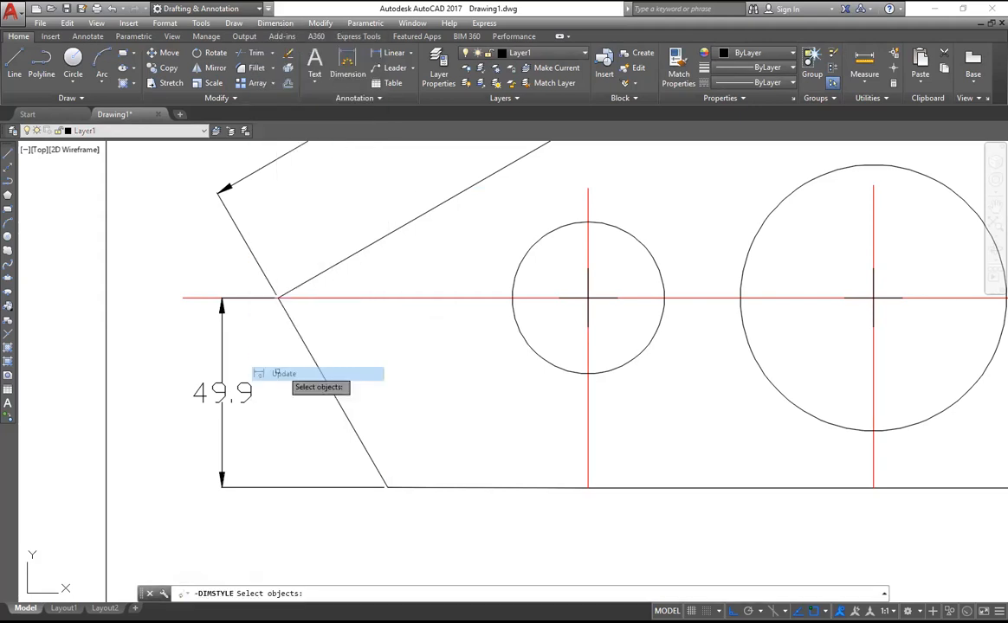
click(221, 348)
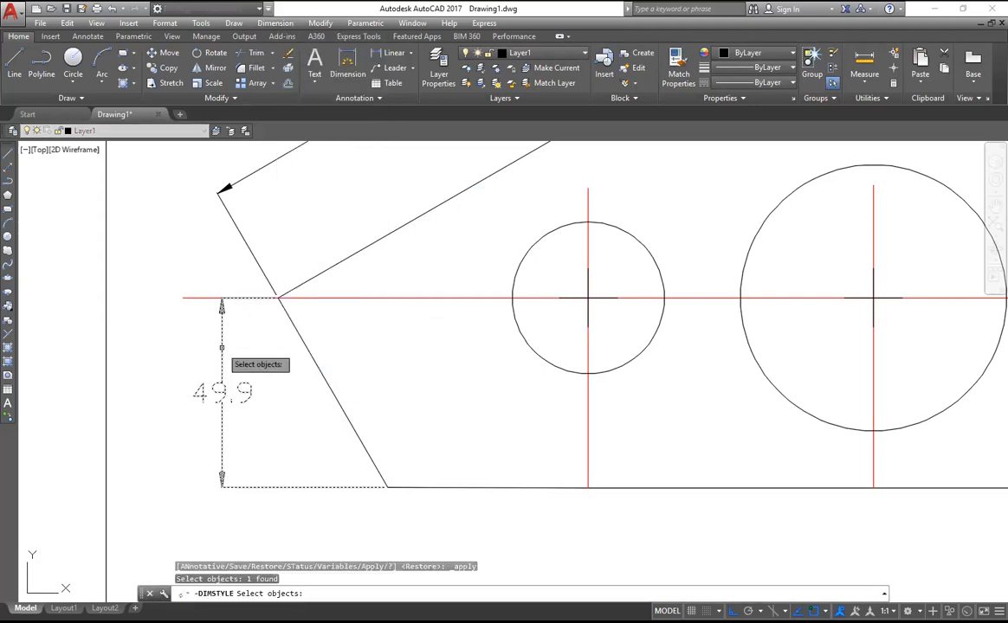
key(Return)
Update the slanted-edge dimension, the top-edge dimension and both vertical dimensions at the plate's right end to the current style override.
scroll(686, 293, up, 3)
scroll(687, 290, down, 5)
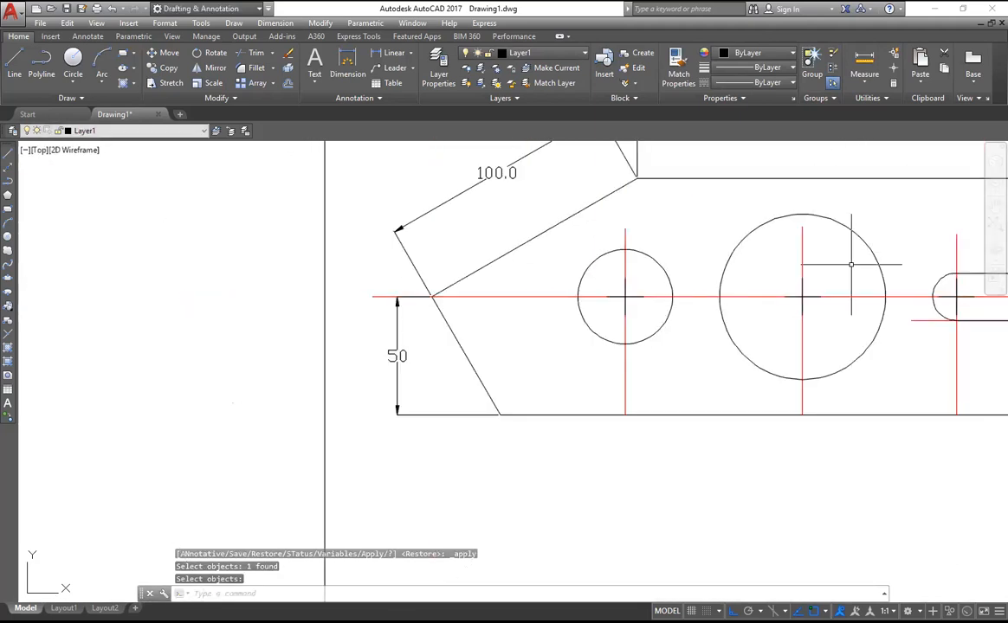
middle_drag(894, 210, 707, 322)
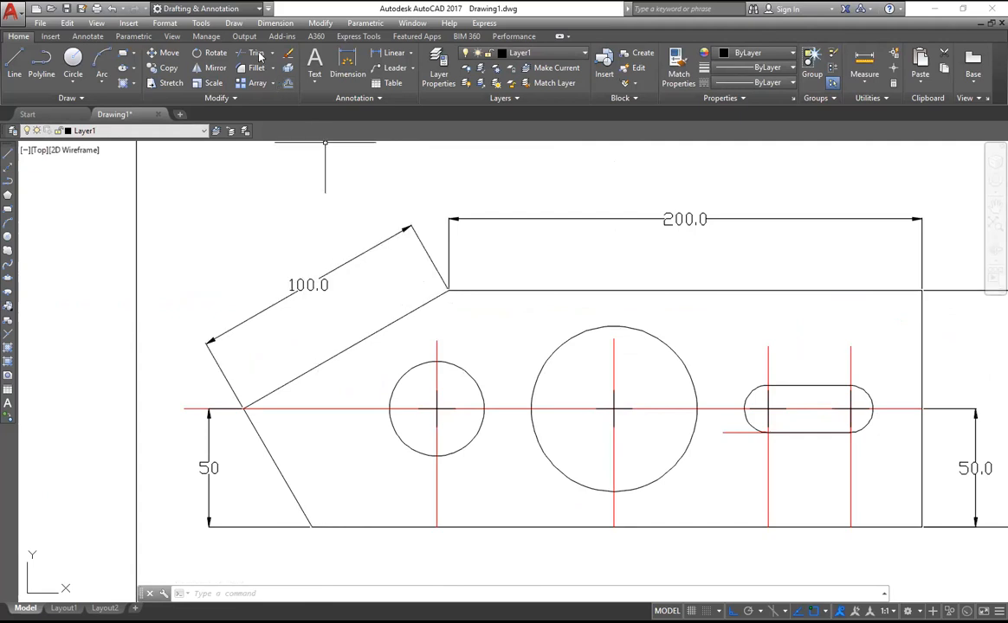
click(283, 25)
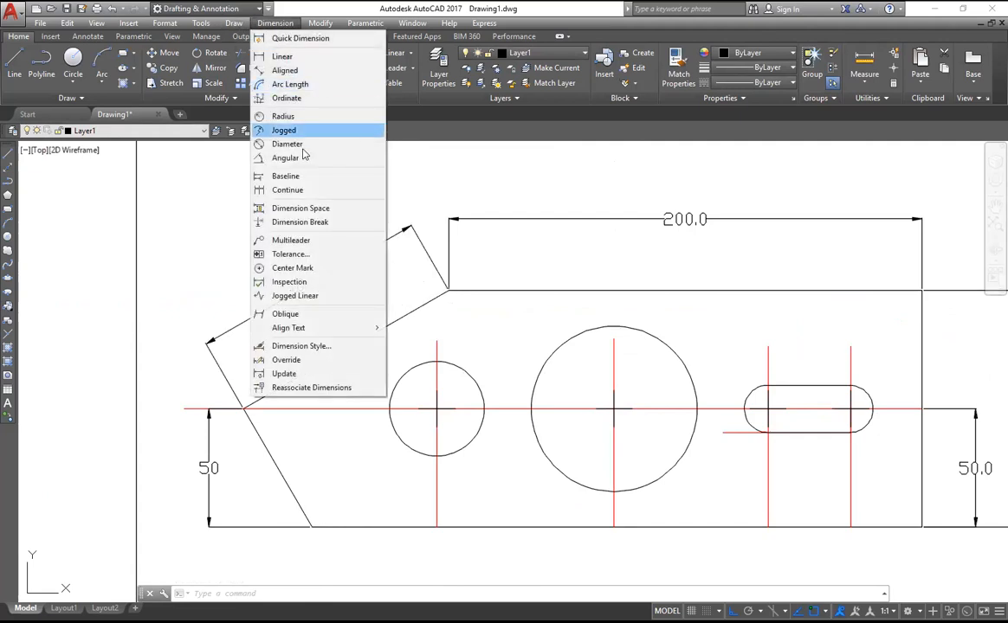
click(284, 373)
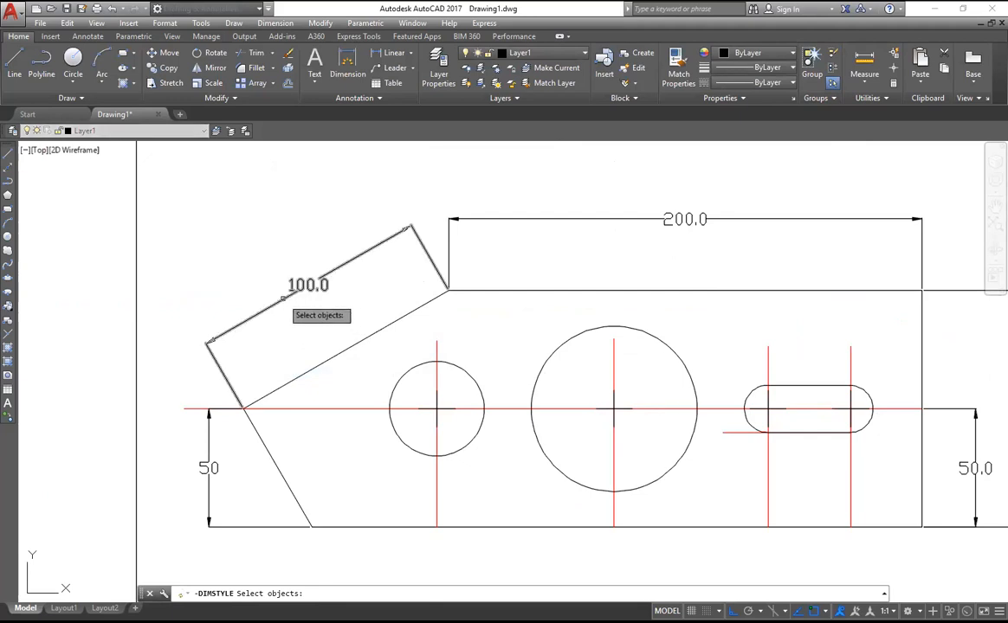
click(289, 297)
click(557, 220)
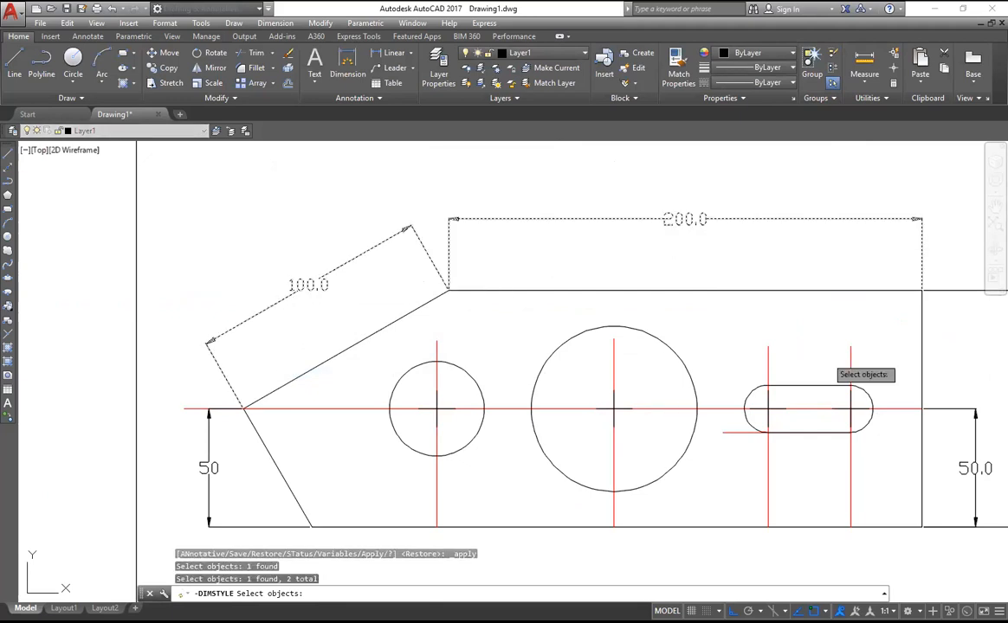
click(952, 474)
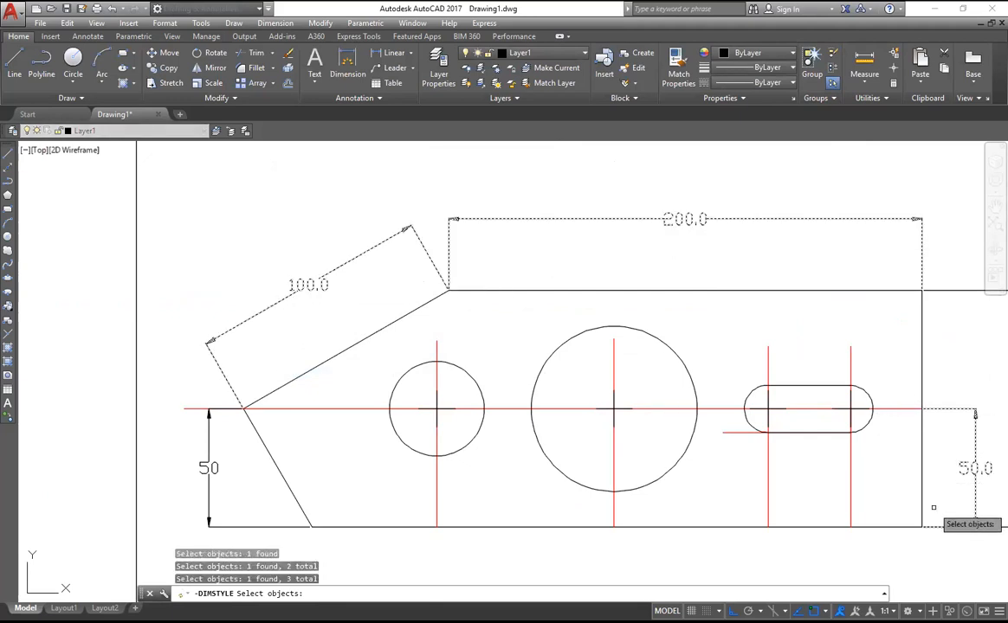
click(958, 290)
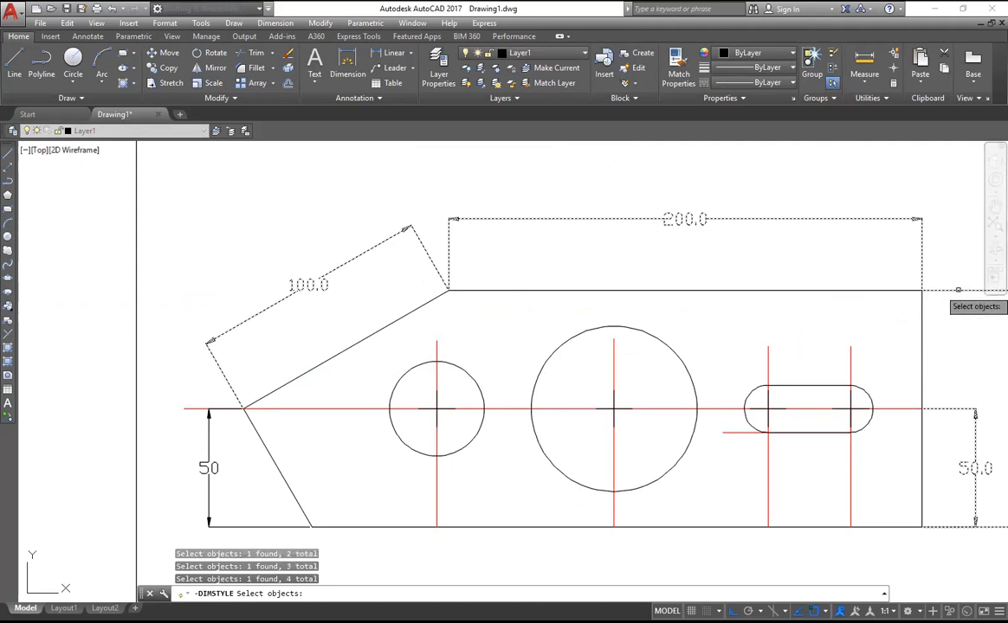
key(Return)
Add a radius dimension to the small circle, with its text placed outside the circle at the lower left.
scroll(838, 445, down, 2)
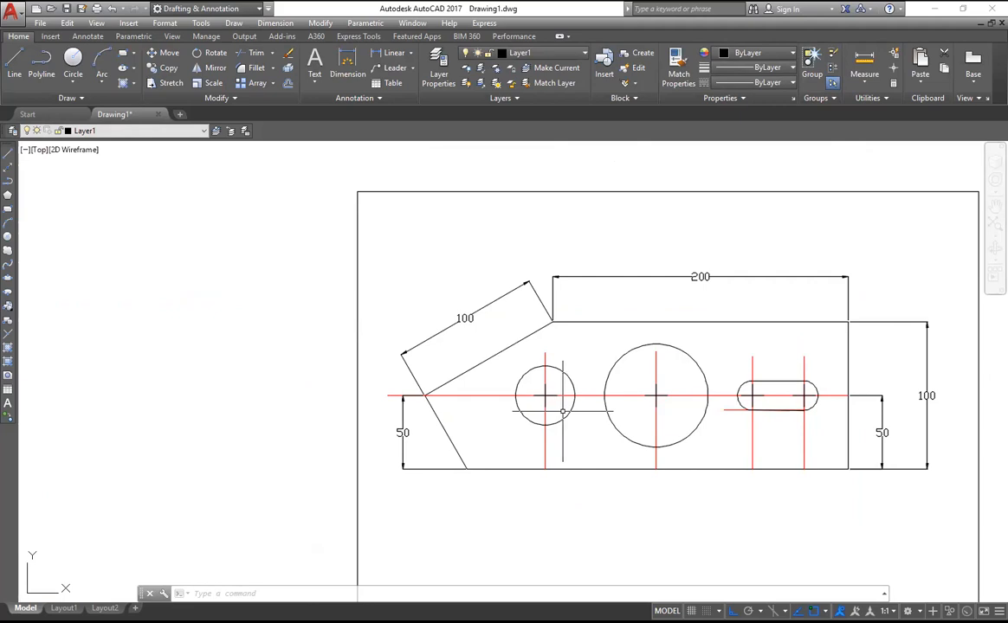
click(263, 26)
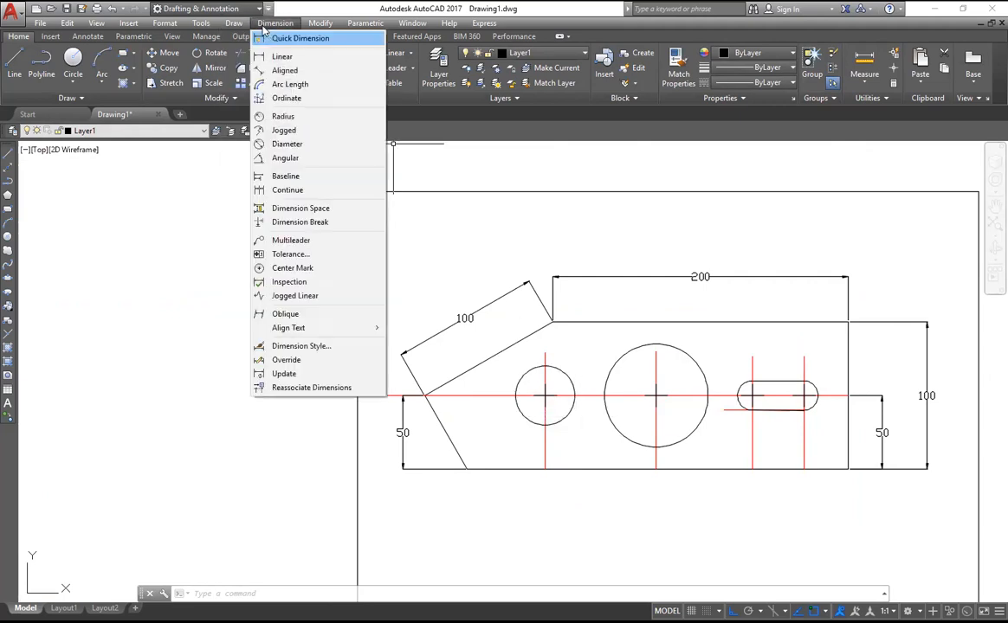
click(283, 116)
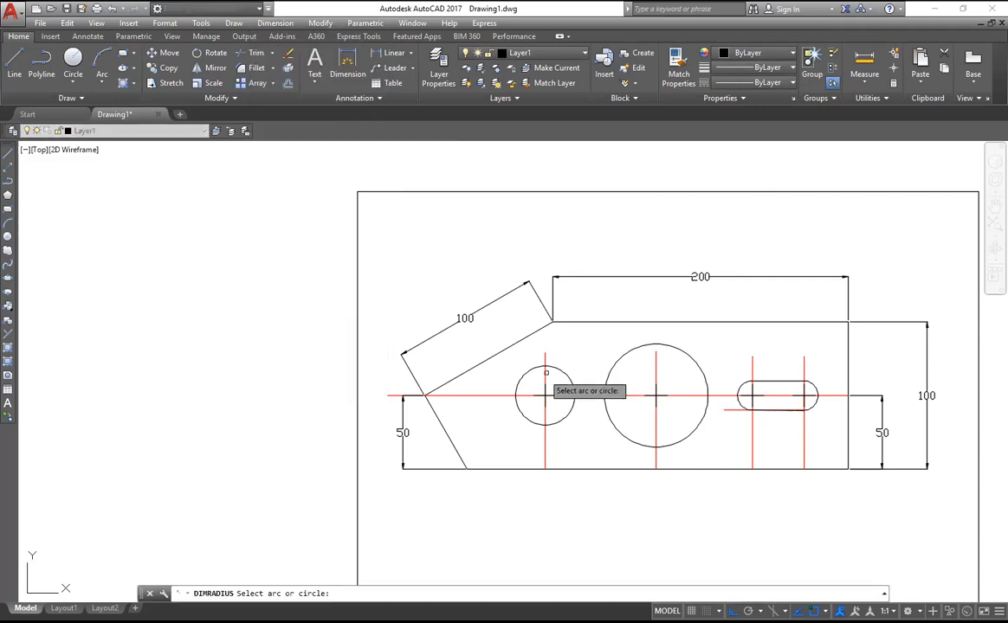
click(554, 368)
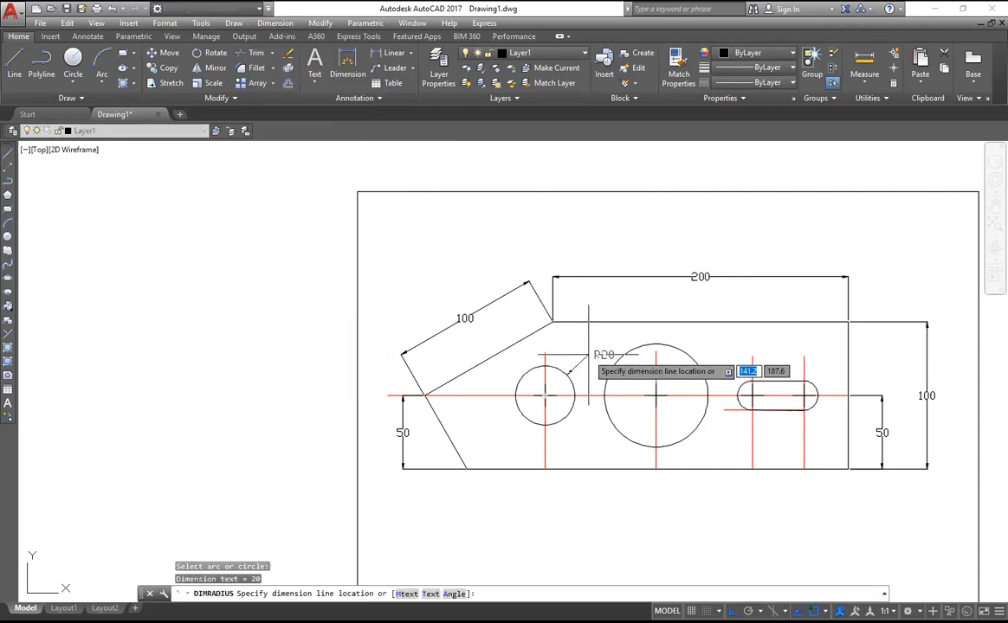
click(499, 437)
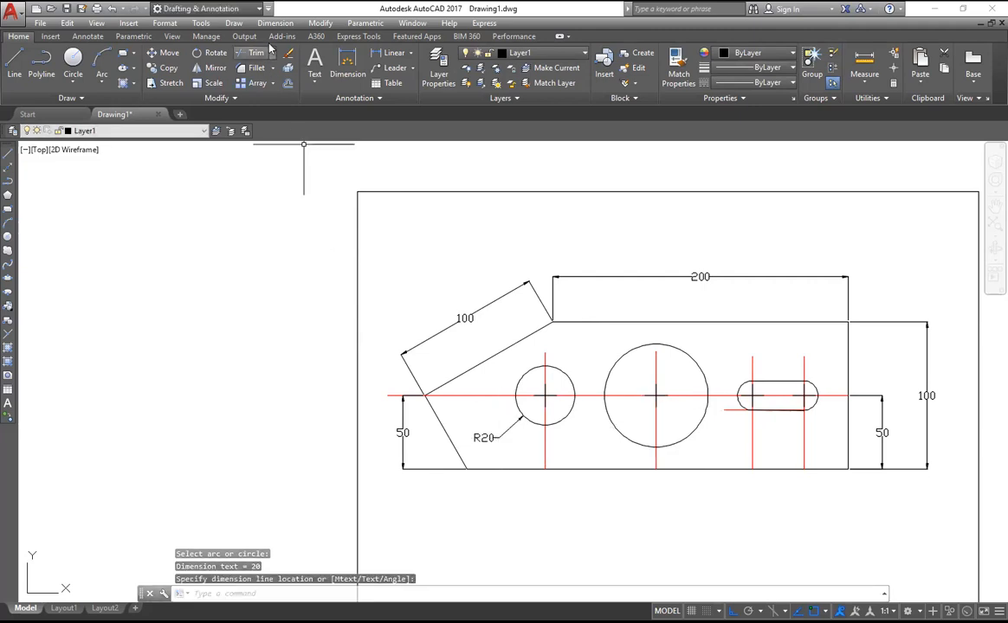
Add a diameter dimension to the large circle, with its text placed outside the circle at the upper right.
click(274, 24)
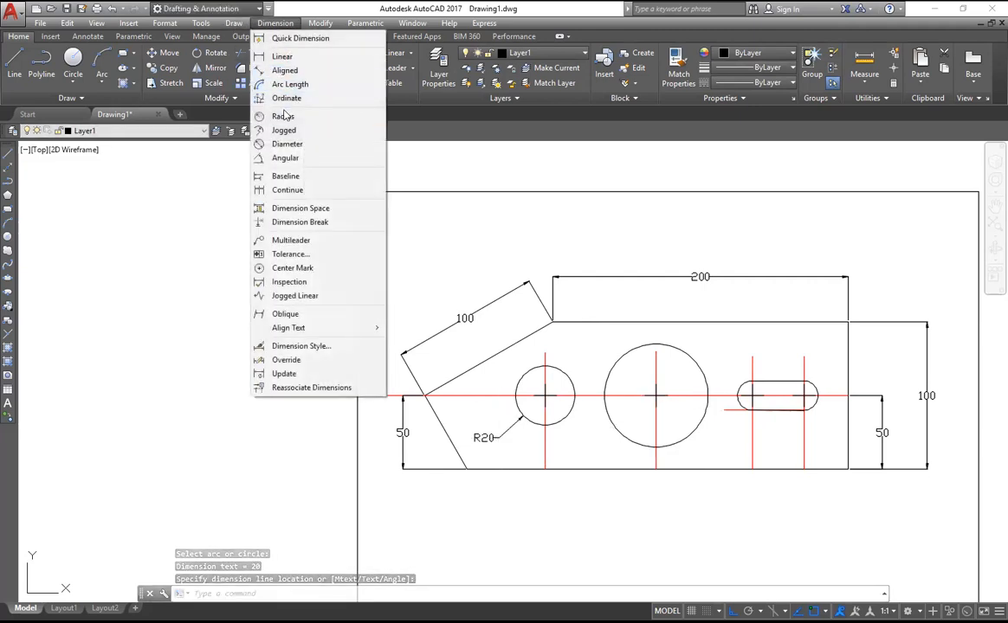
click(286, 145)
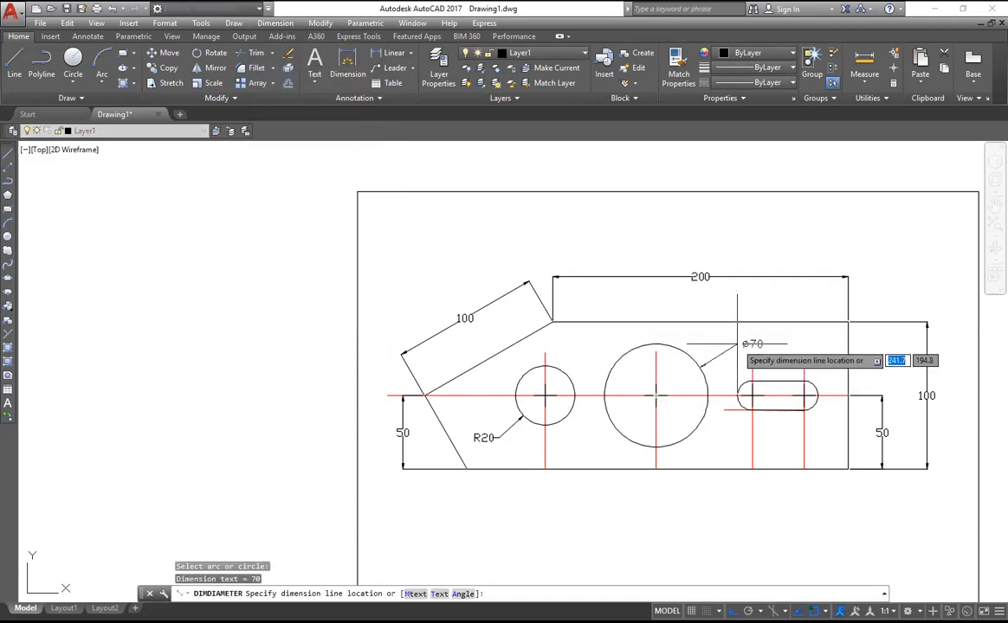
click(737, 343)
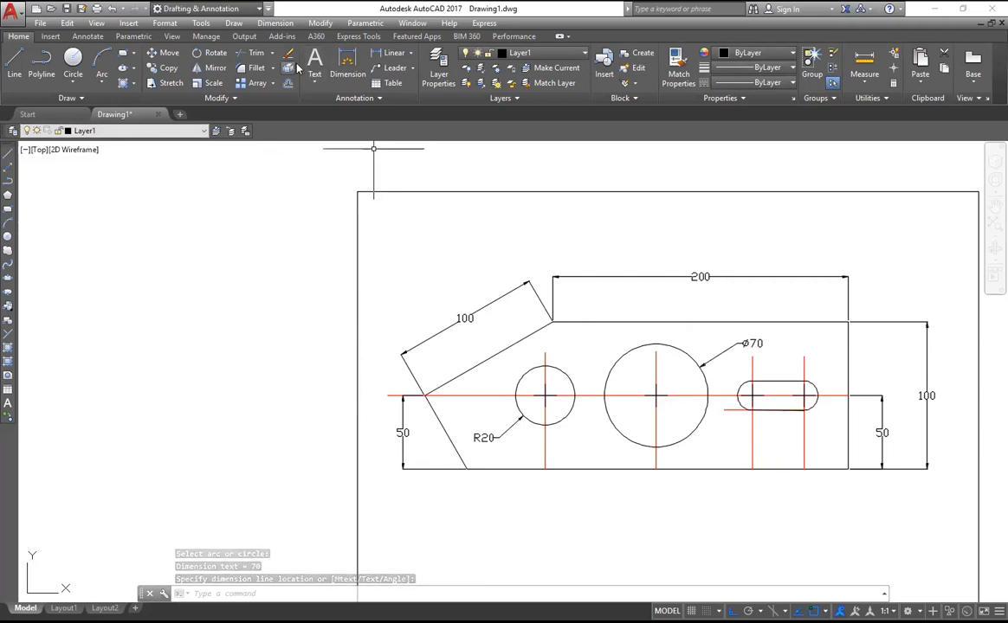
Try a linear dimension from the plate's lower-right corner to the slot's right centre line, placed above the plate, and undo it.
click(274, 23)
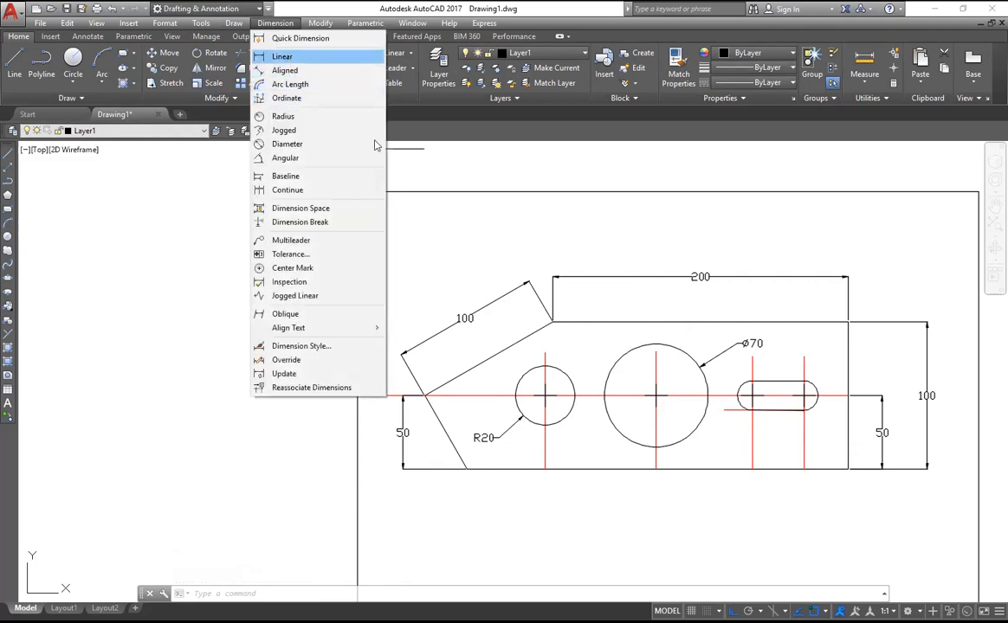
click(294, 56)
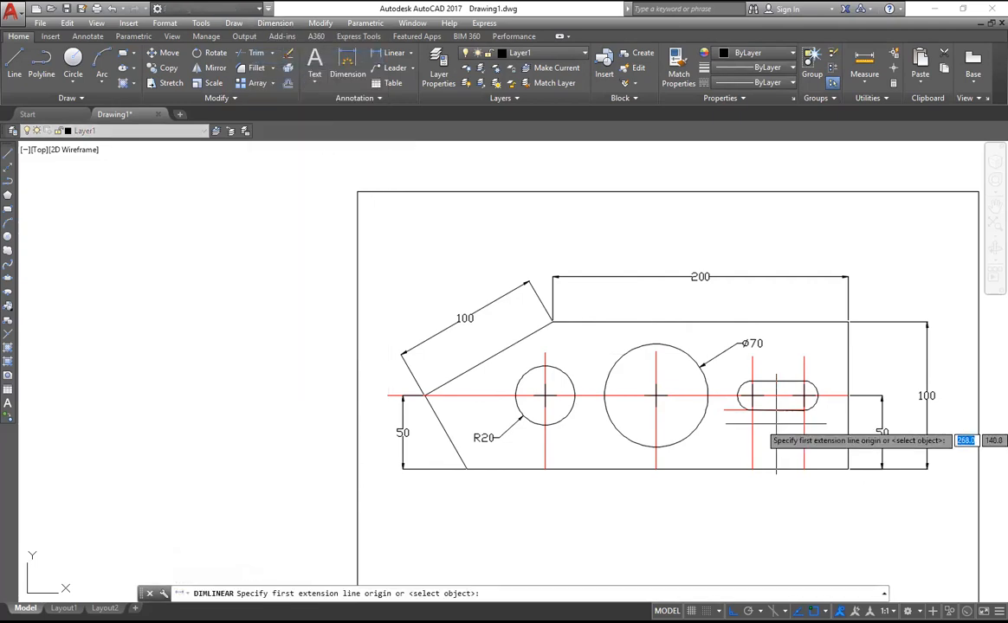
click(847, 470)
click(804, 471)
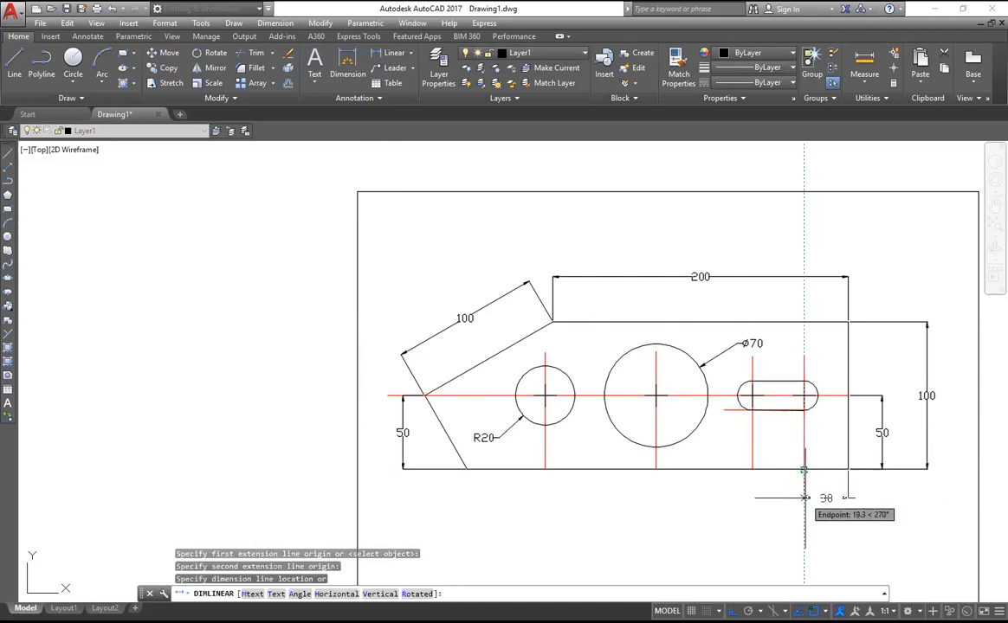
click(805, 499)
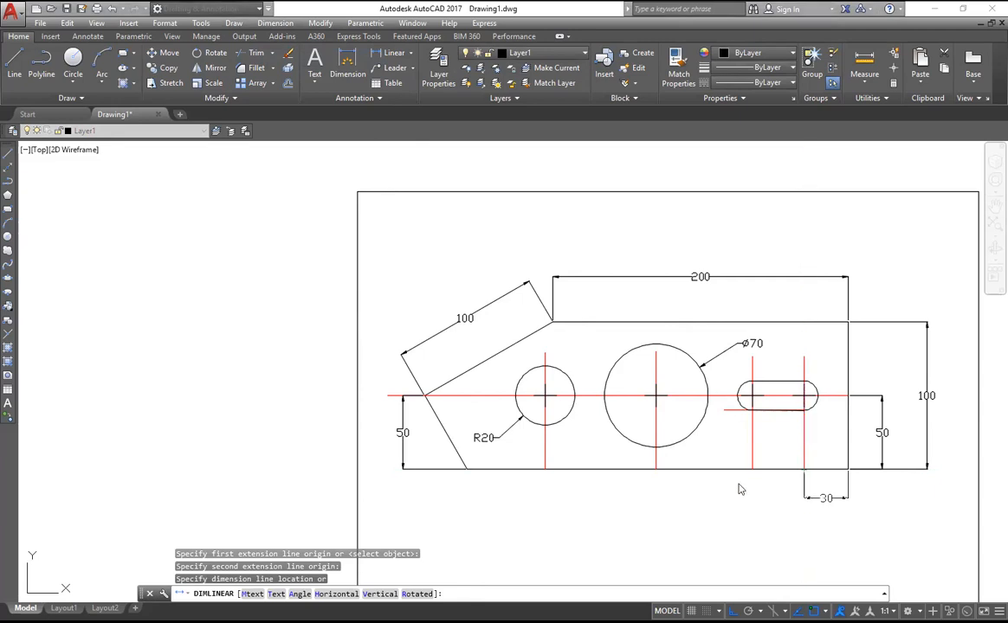
right_click(689, 213)
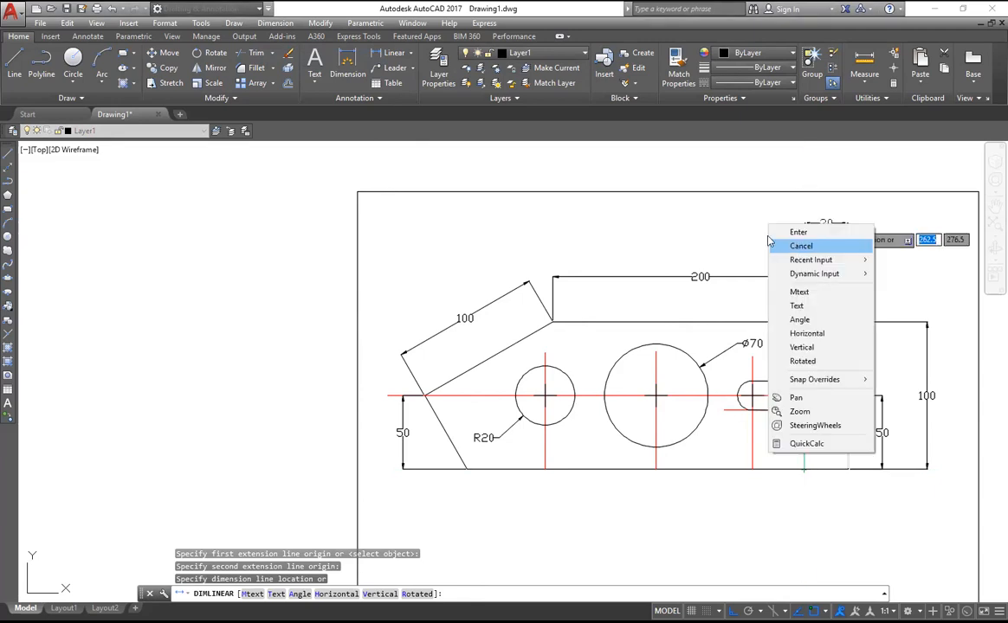
click(576, 214)
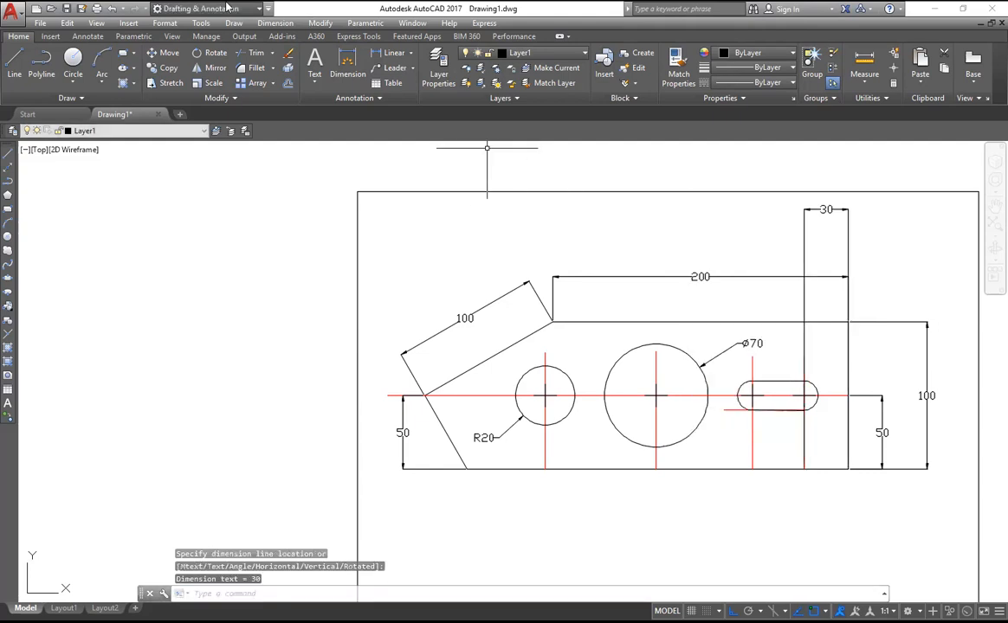
click(112, 9)
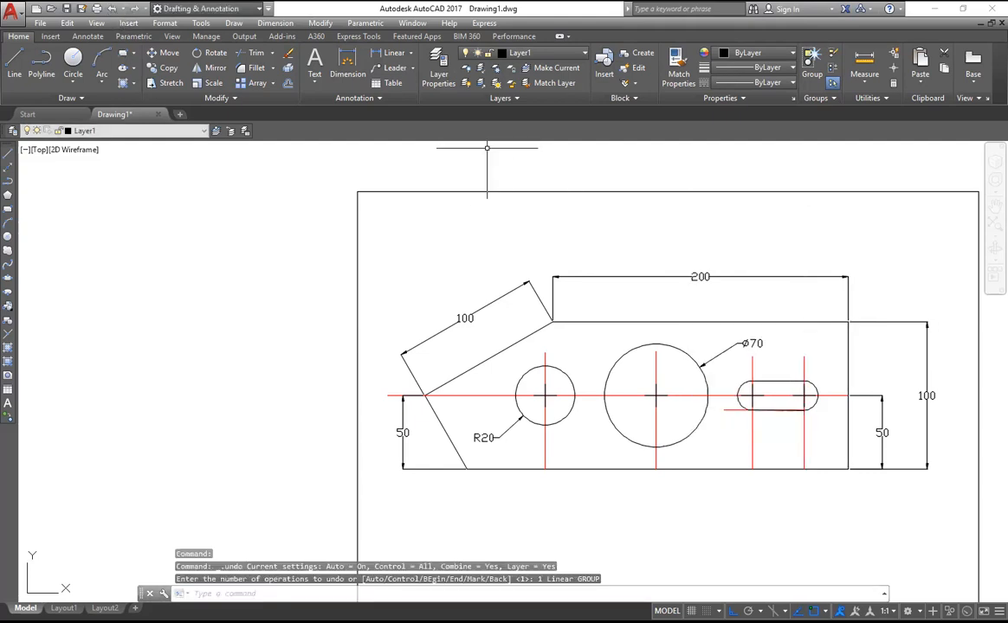
Add a horizontal linear dimension from the plate's lower-right corner to the slot's right centre line, placed below the bottom edge.
right_click(556, 175)
mouse_move(658, 196)
click(742, 197)
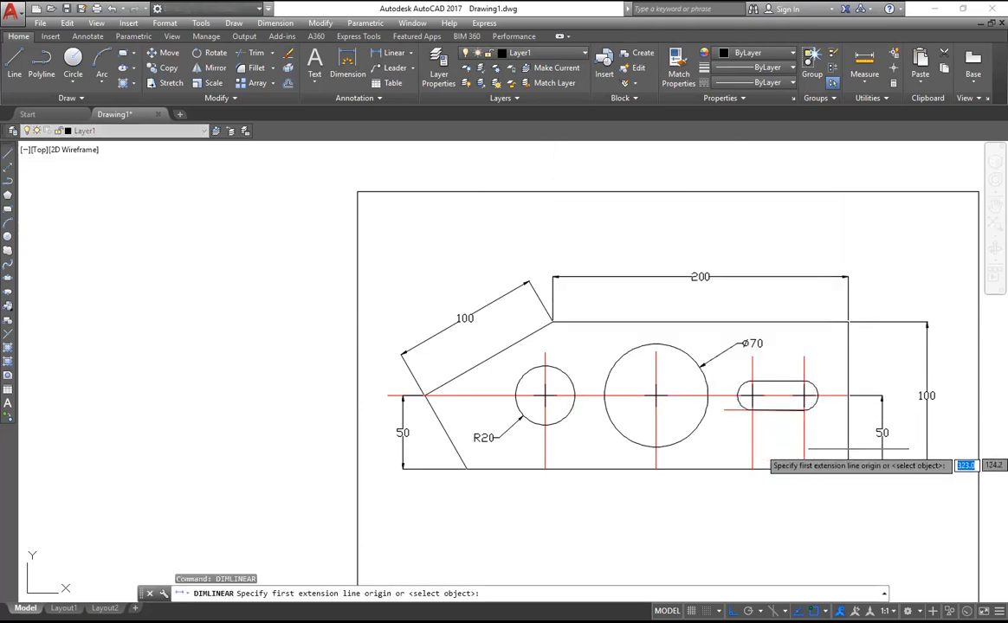
scroll(814, 471, up, 2)
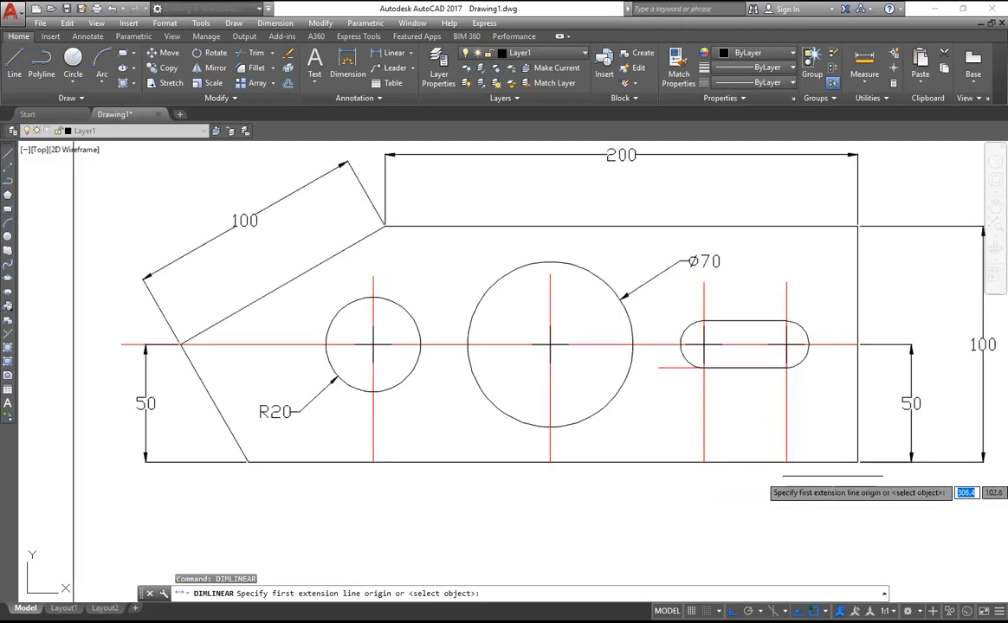
click(857, 463)
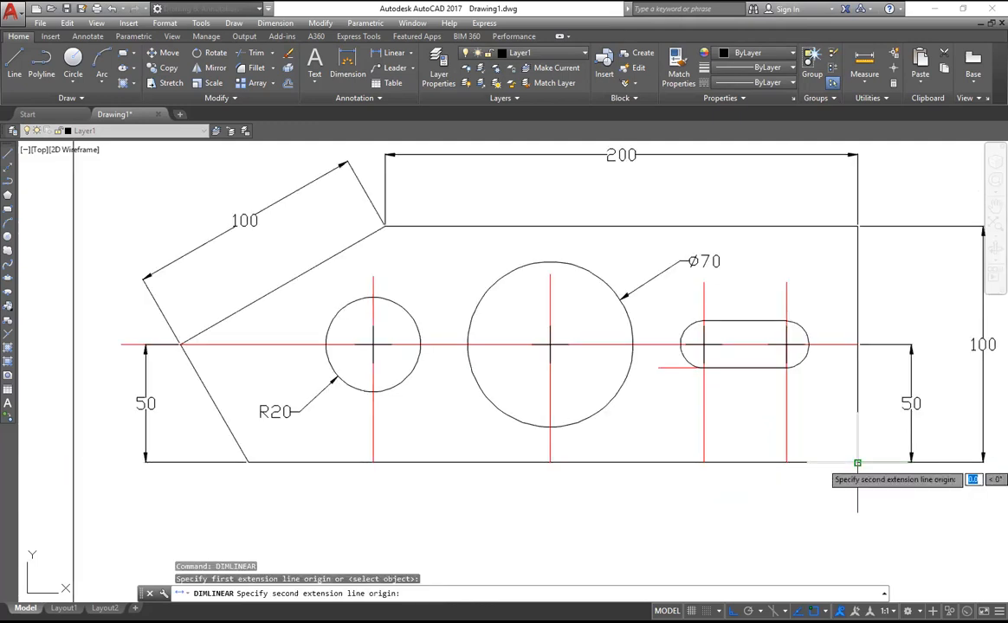
click(787, 463)
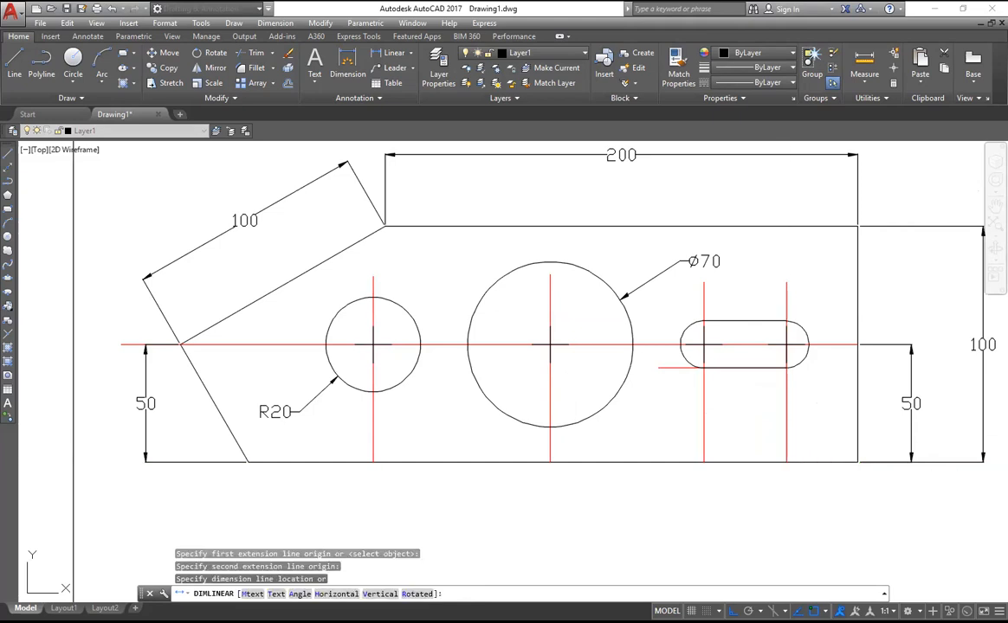
click(786, 513)
right_click(683, 267)
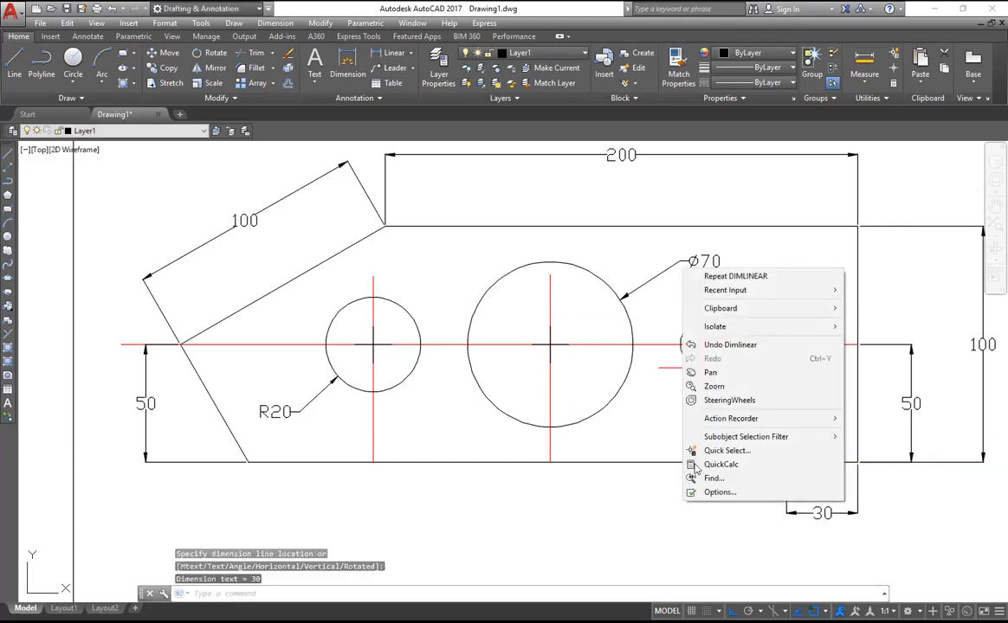
click(734, 276)
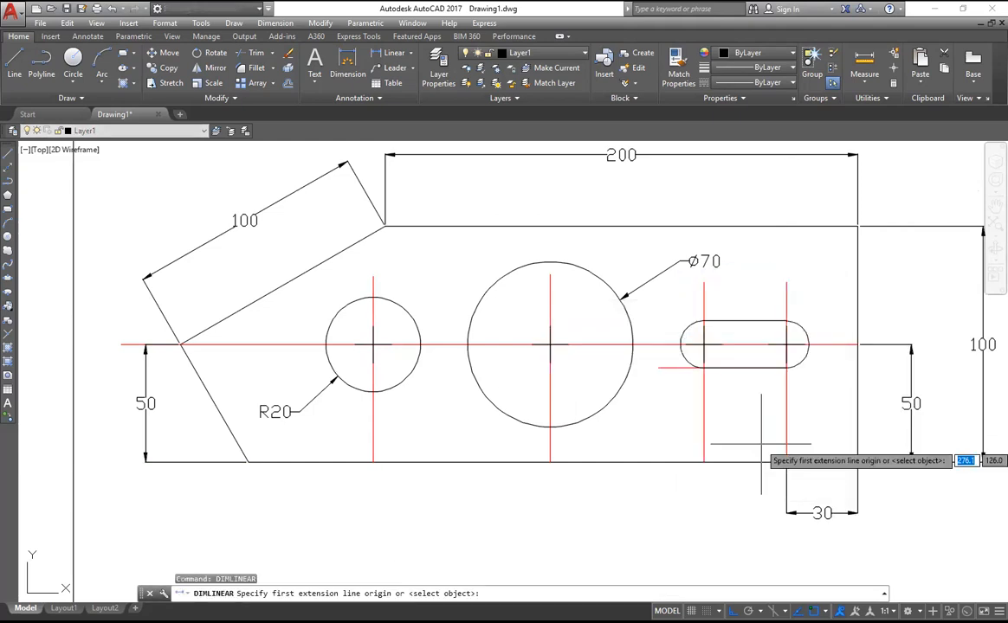
click(786, 464)
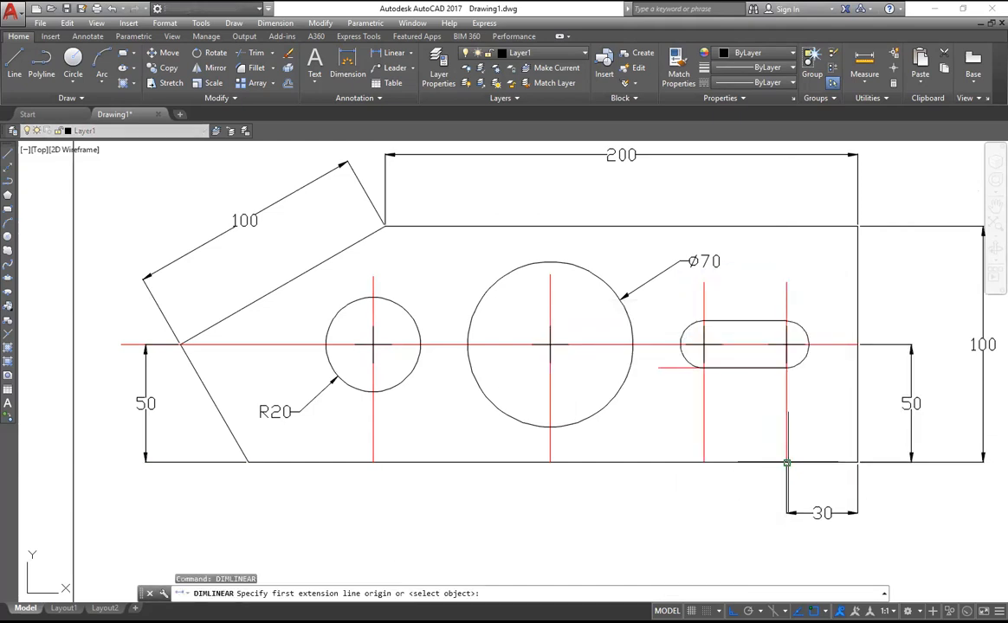
click(703, 463)
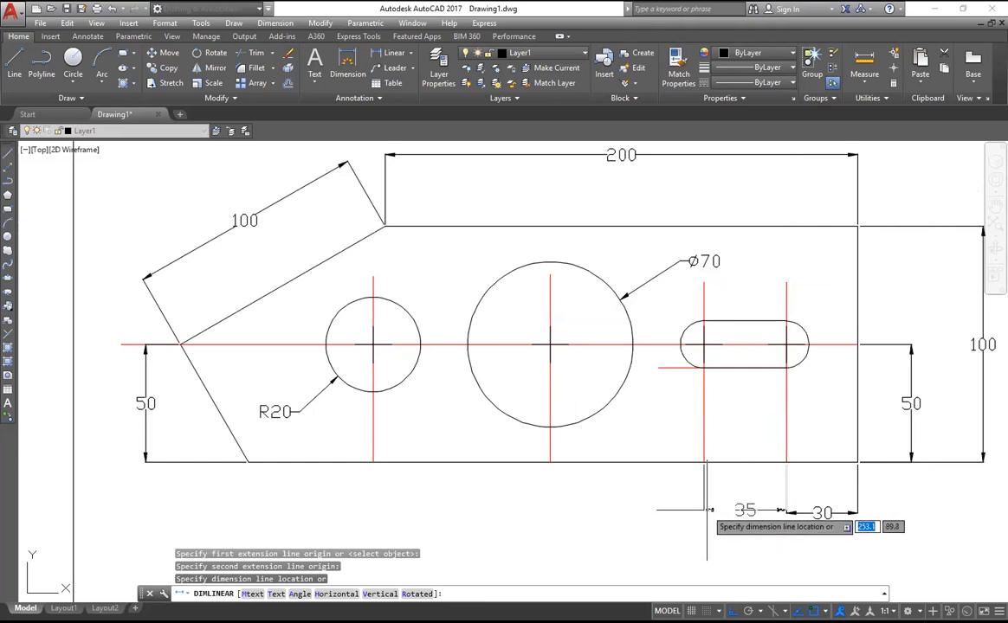
key(Escape)
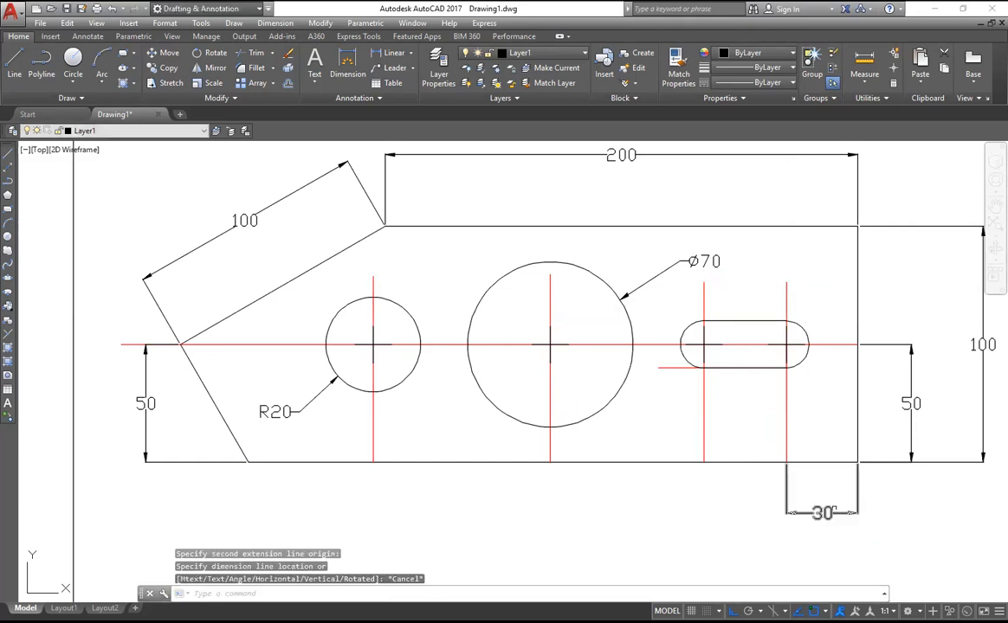
click(827, 514)
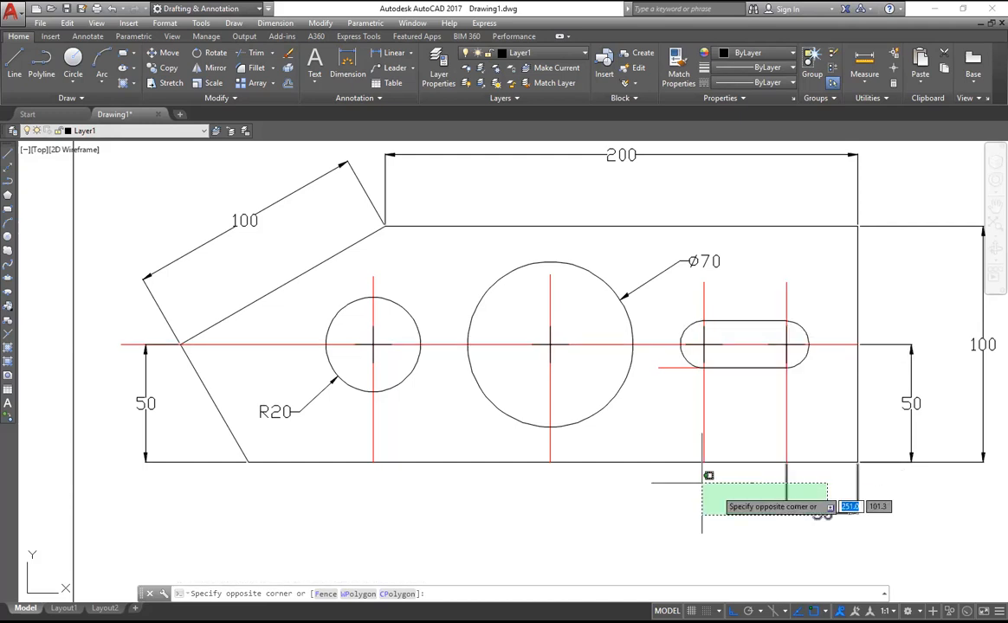
key(Escape)
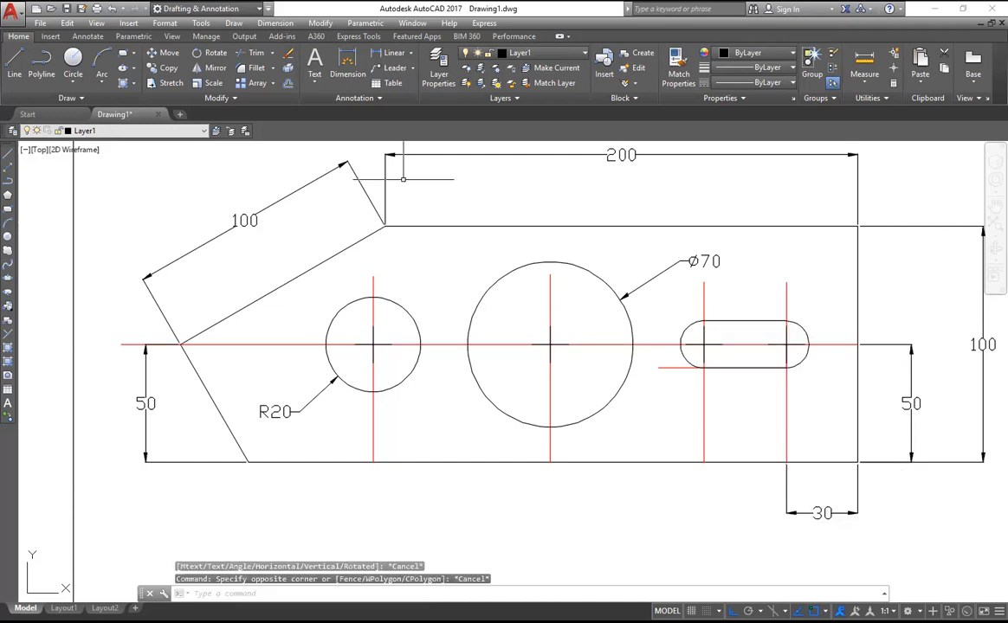
Add a horizontal linear dimension between the slot's two arc centres, placed below the plate in line with the existing bottom dimension.
right_click(436, 261)
click(461, 265)
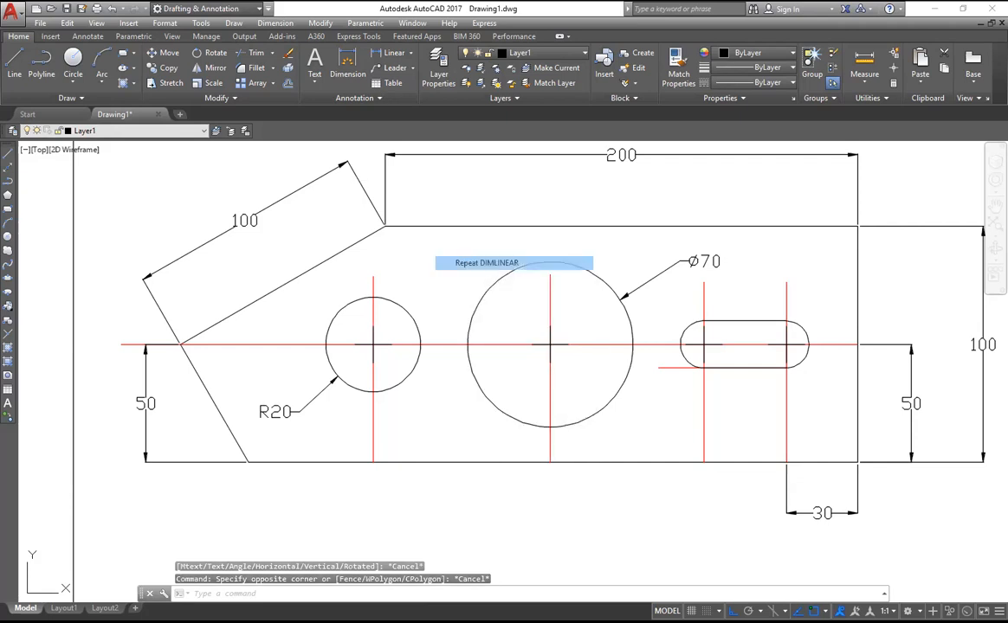
click(785, 345)
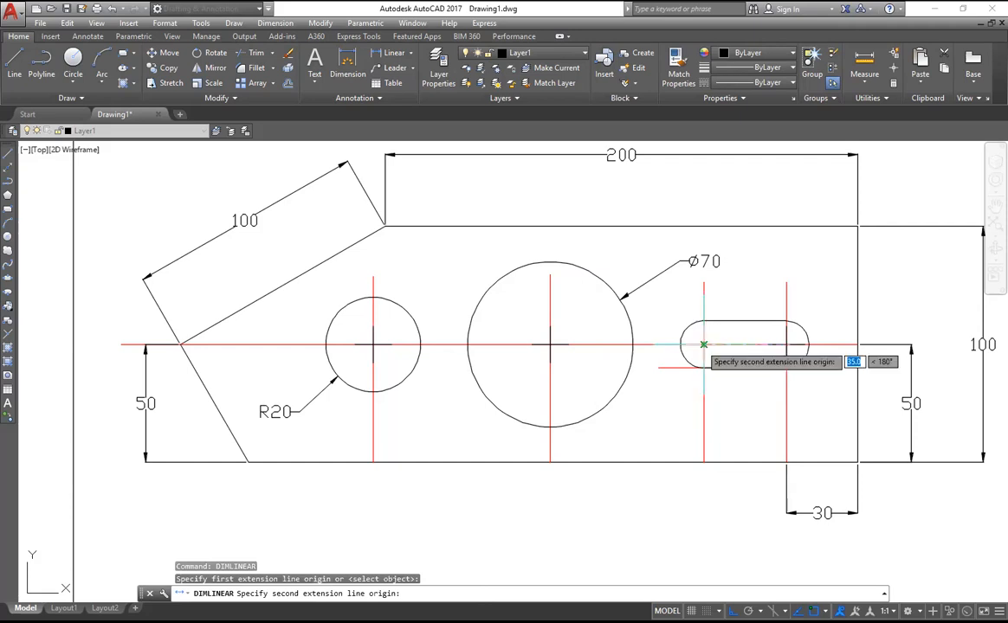
click(703, 345)
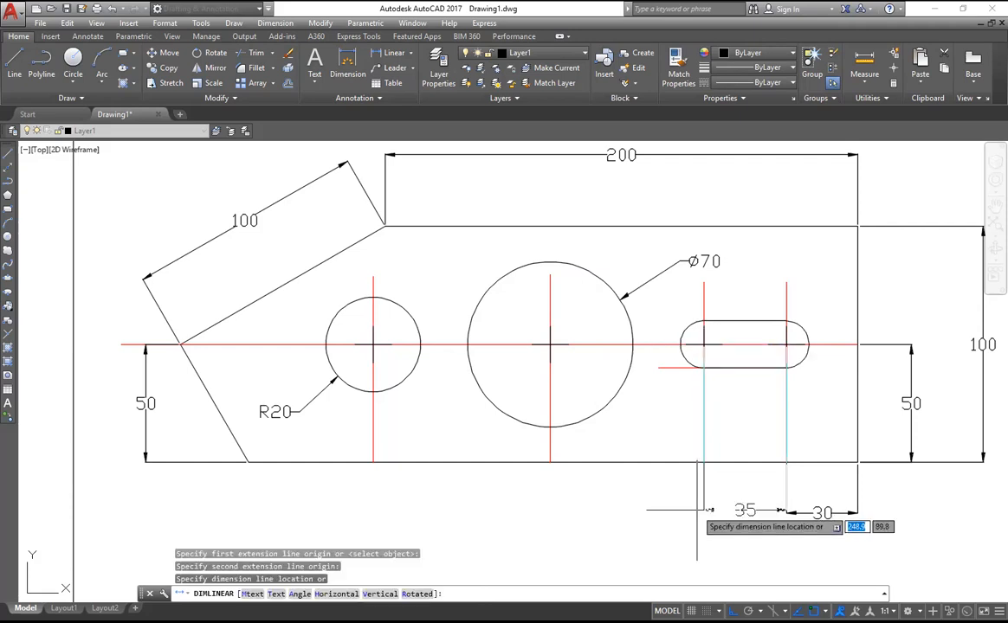
click(697, 512)
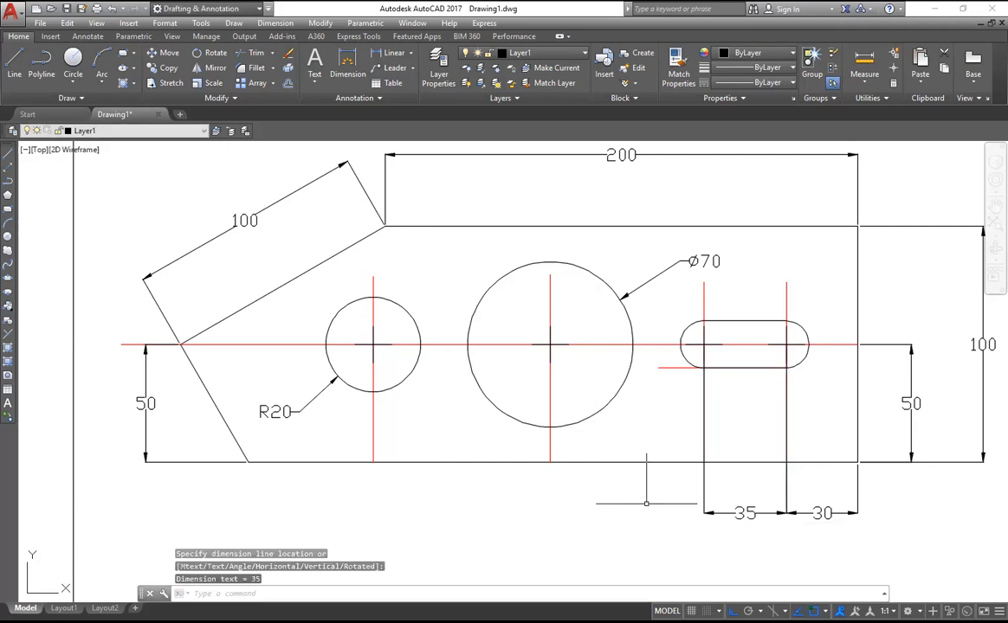
Add a horizontal linear dimension from the slot's left arc centre to the large circle's centre, continuing the row below the plate.
right_click(669, 222)
click(663, 214)
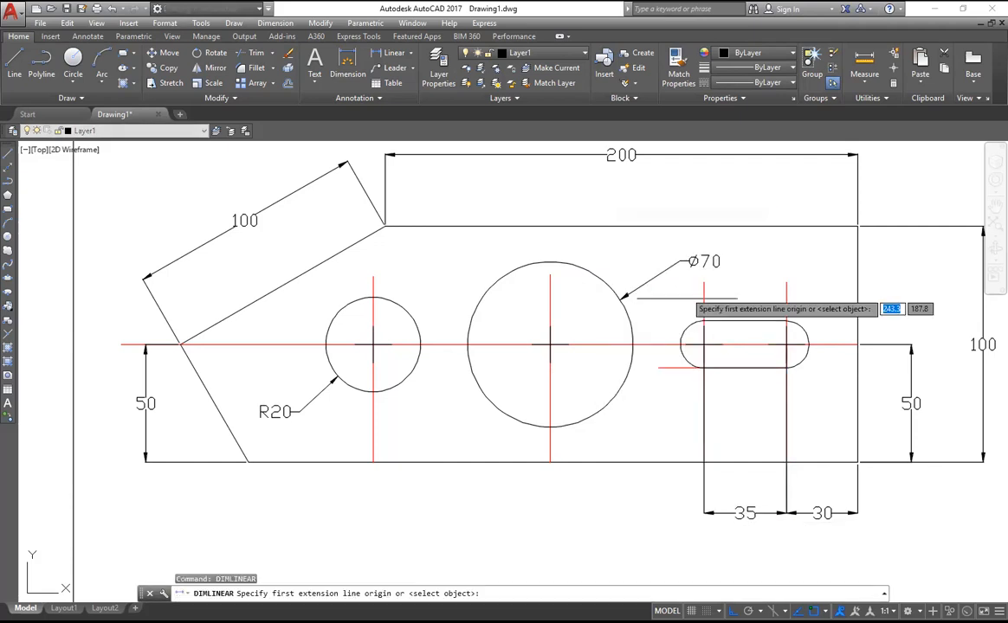
click(703, 345)
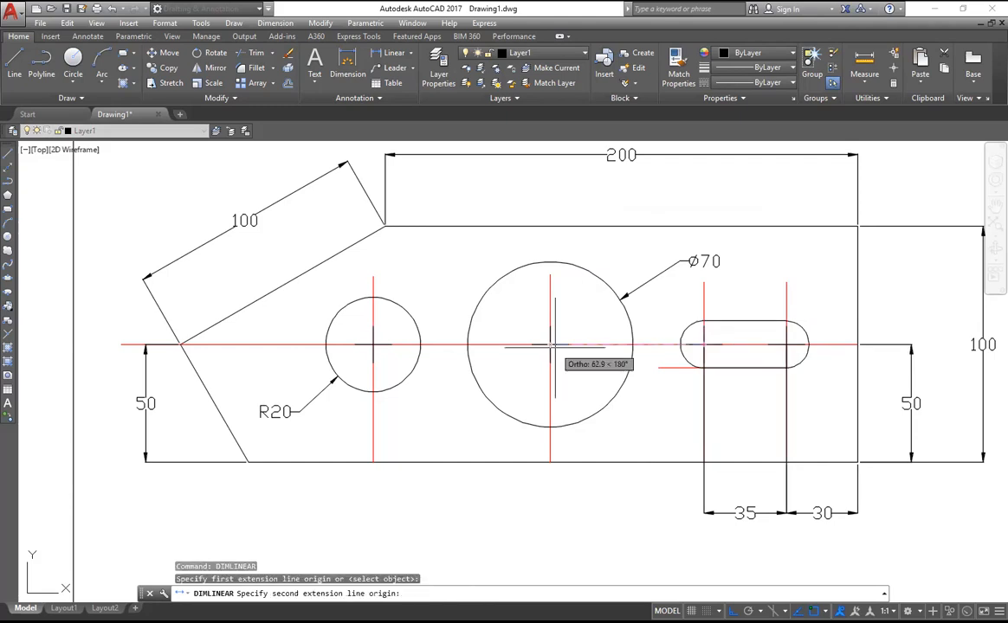
click(551, 345)
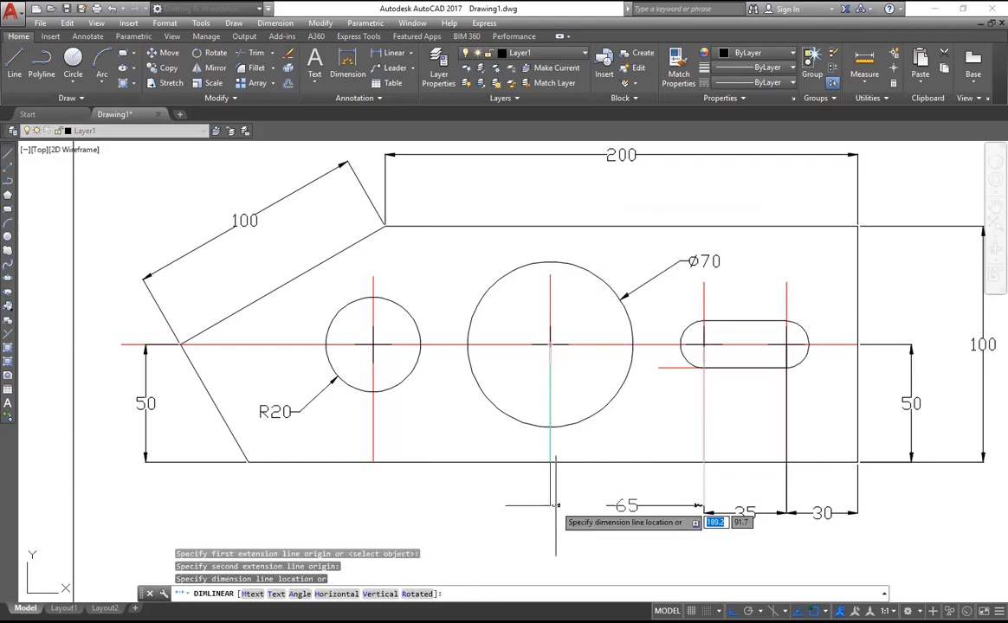
click(555, 513)
right_click(567, 197)
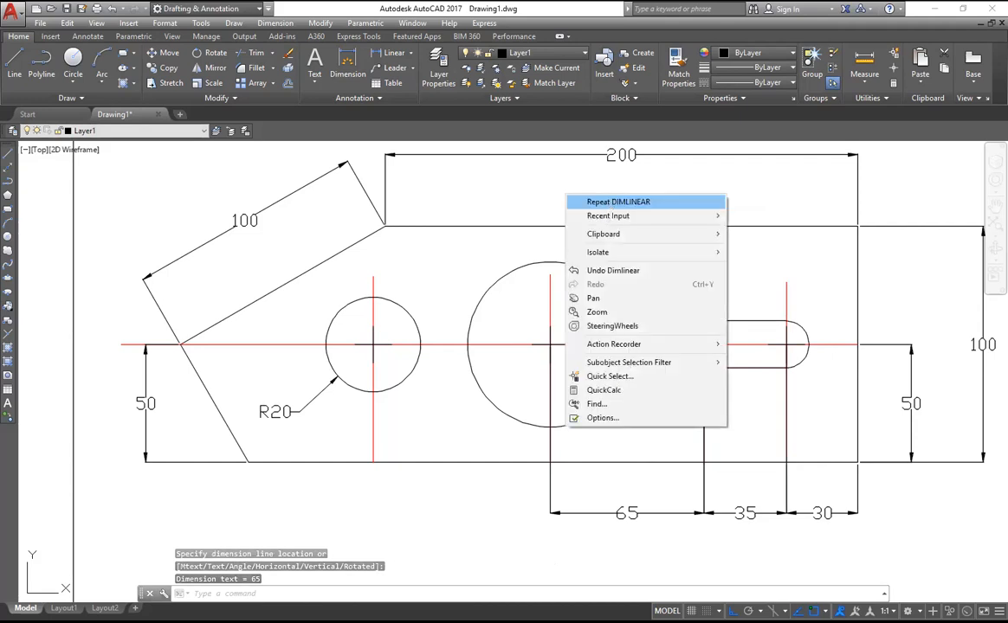
click(619, 202)
key(Return)
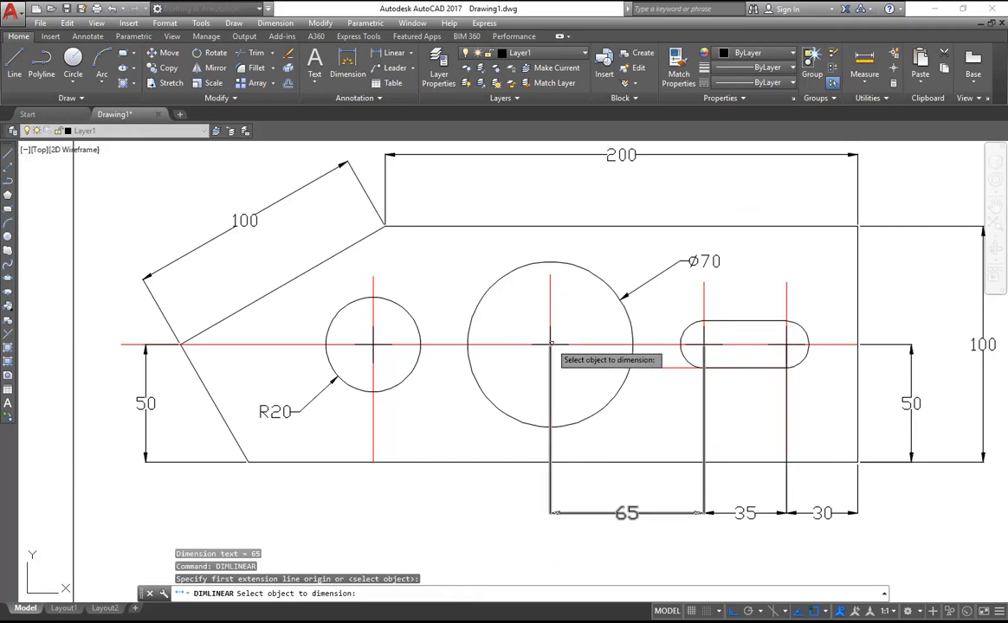
key(Escape)
Add a horizontal linear dimension from the large circle's centre to the small circle's centre, continuing the row below the plate.
right_click(481, 183)
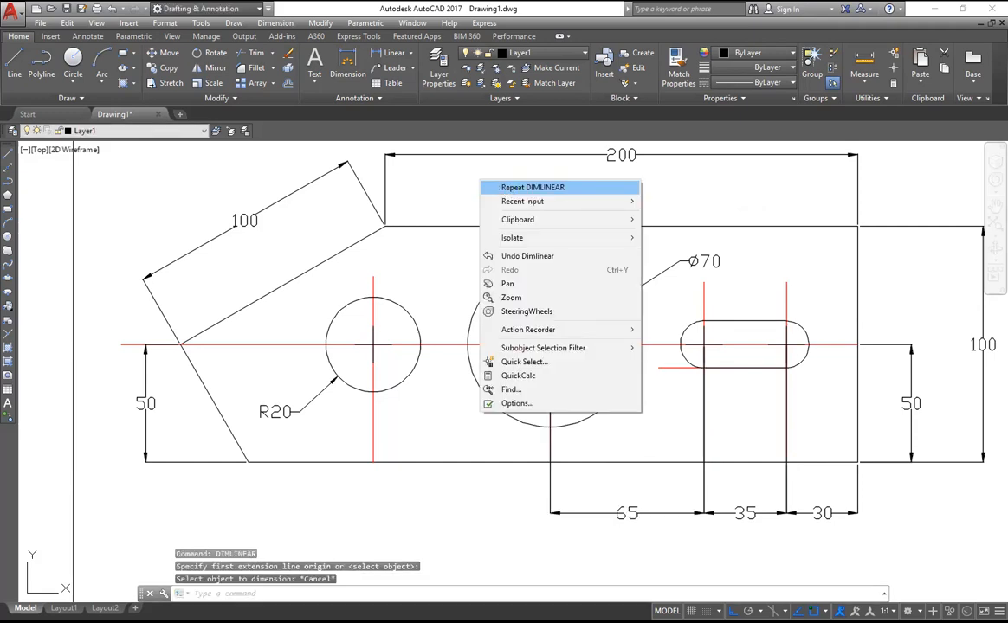
click(520, 187)
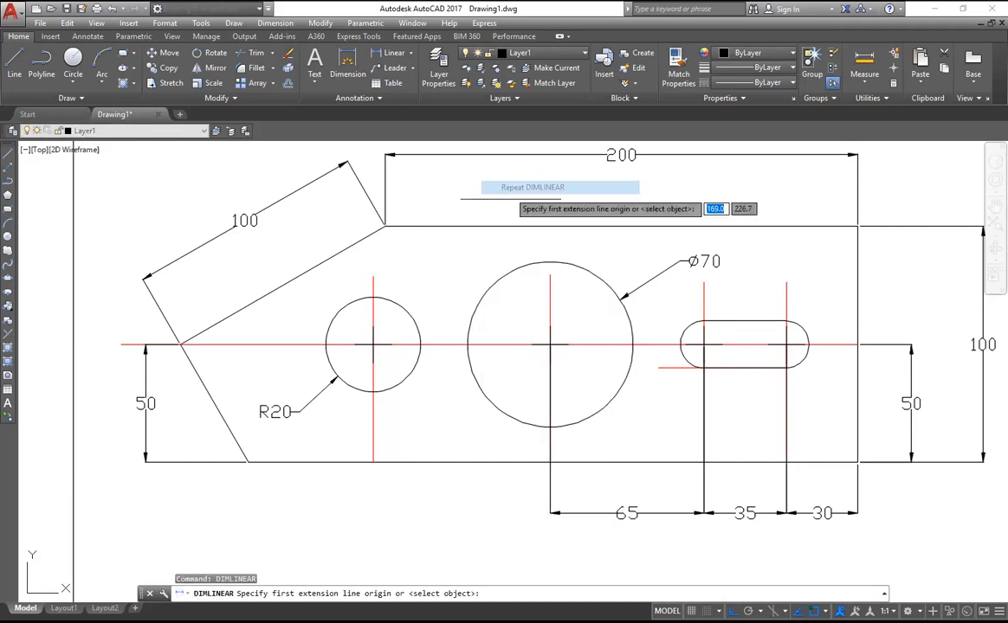
click(548, 344)
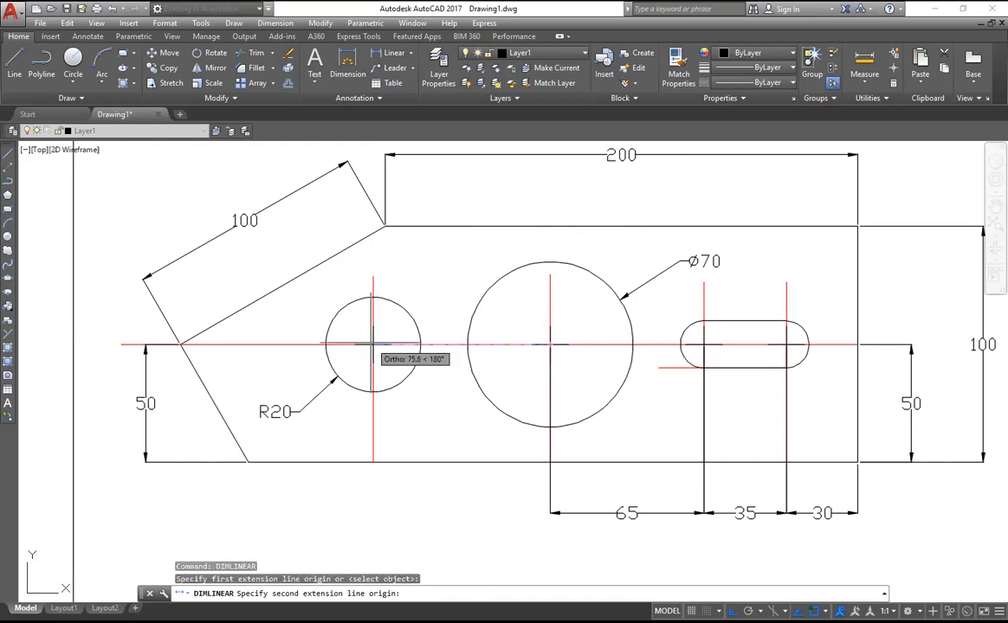
click(373, 344)
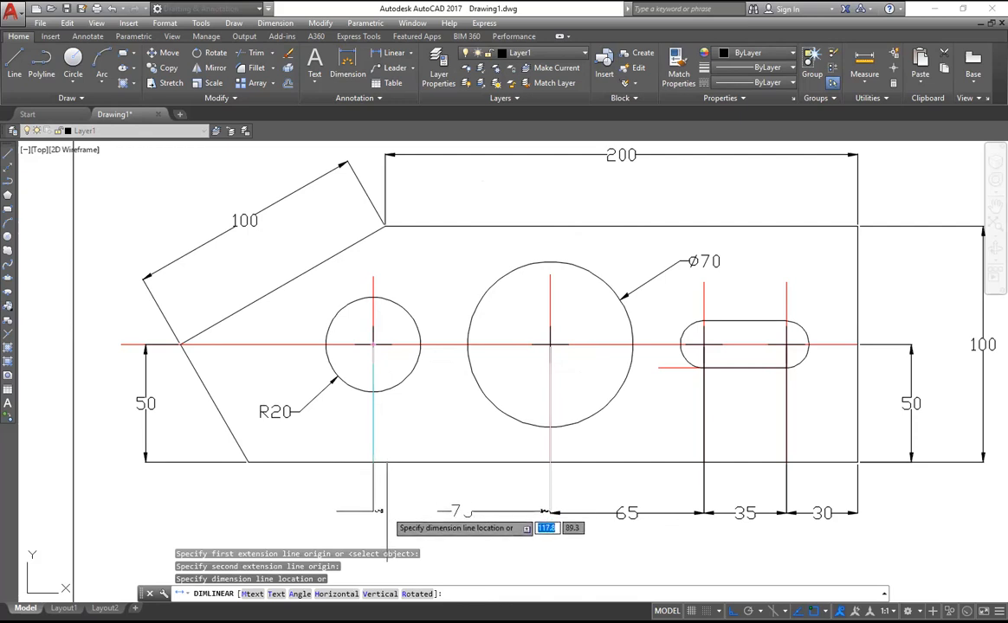
click(378, 512)
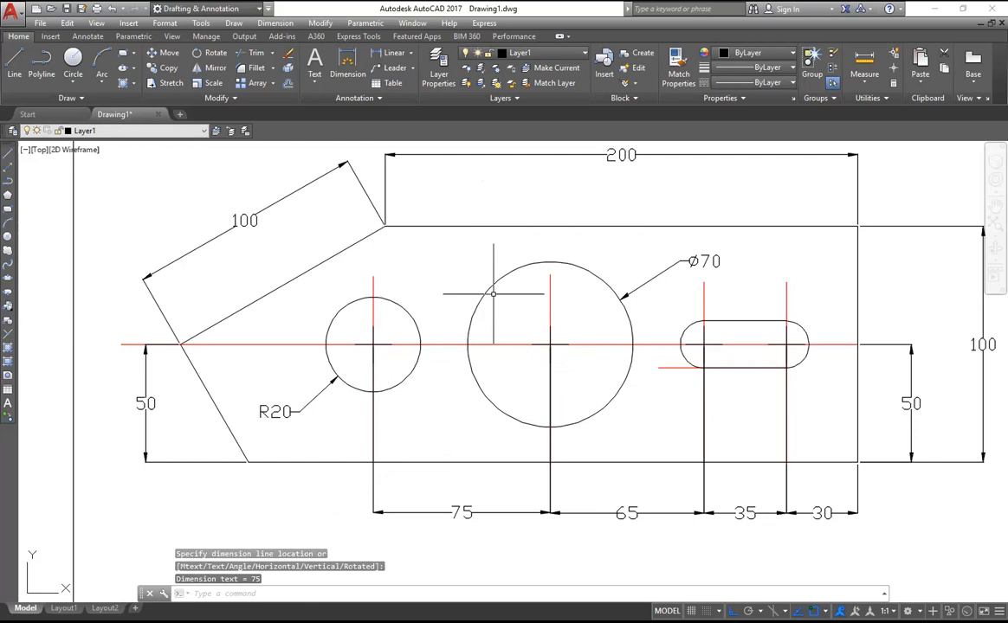
Make Dimension the current layer.
scroll(551, 248, down, 2)
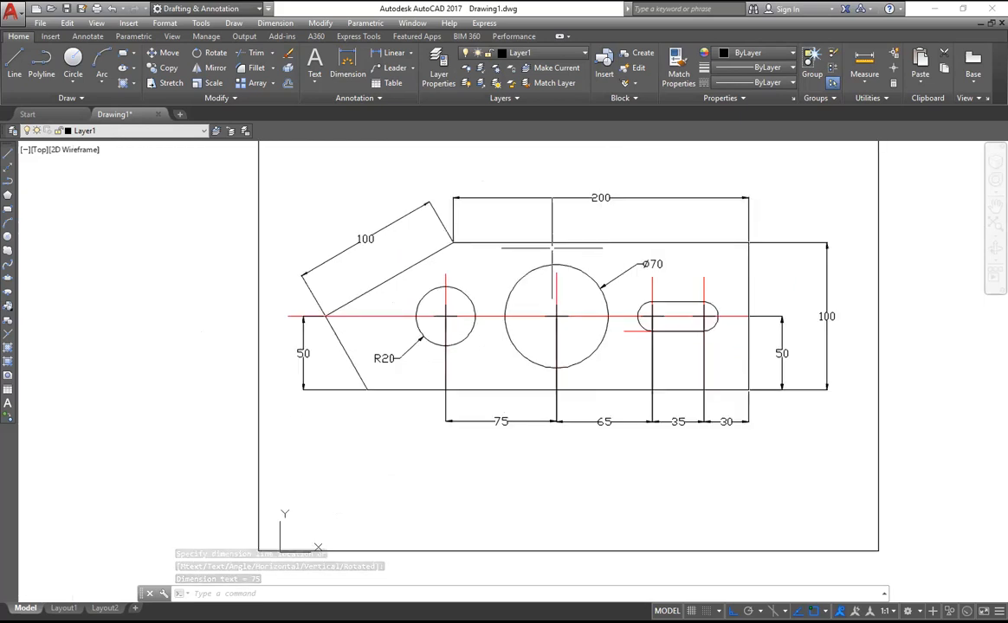
click(531, 52)
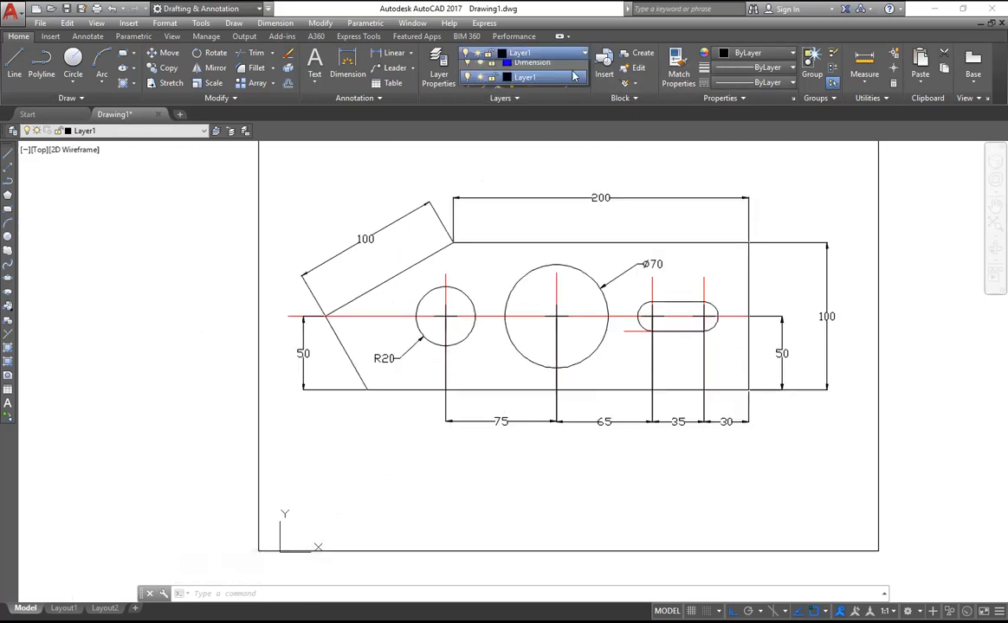
click(531, 114)
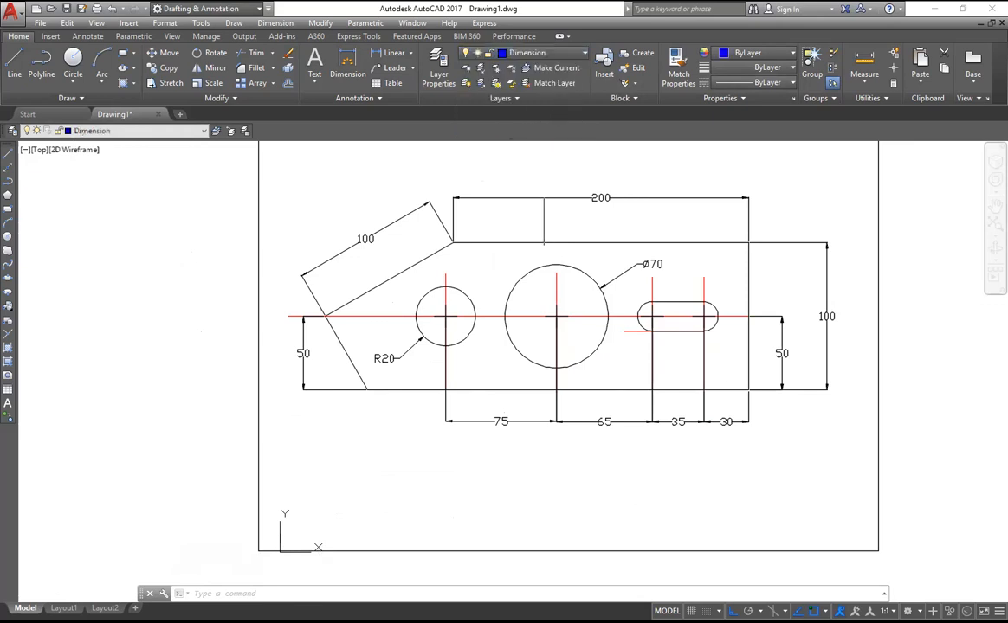
Move all linear and aligned dimensions around the plate to the Dimension layer, leaving out the radius and diameter dimensions, and clear the selection.
click(535, 198)
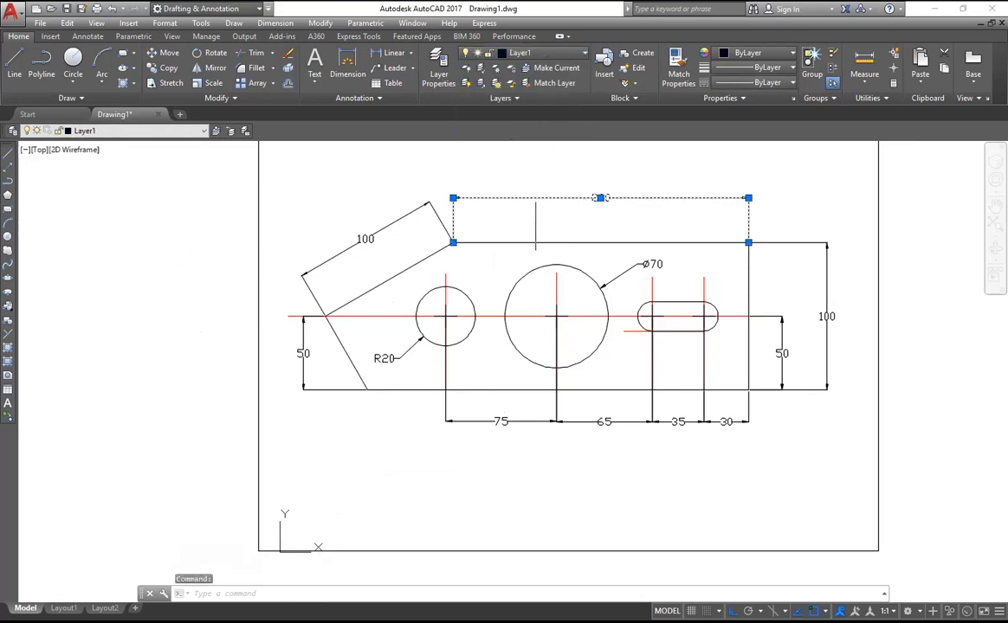
click(399, 218)
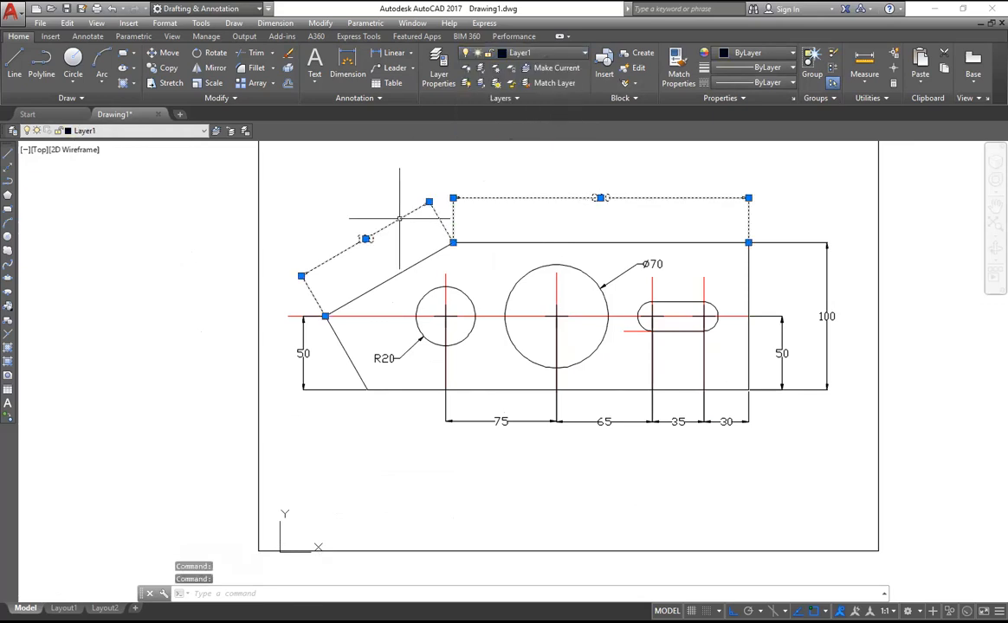
click(314, 379)
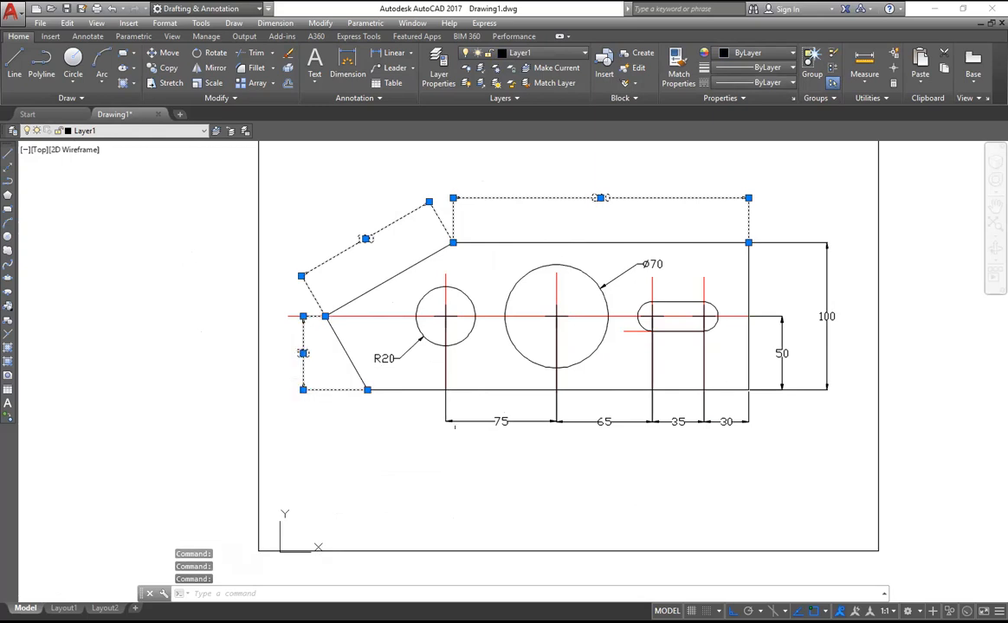
click(461, 421)
click(591, 421)
click(675, 422)
click(726, 421)
click(782, 353)
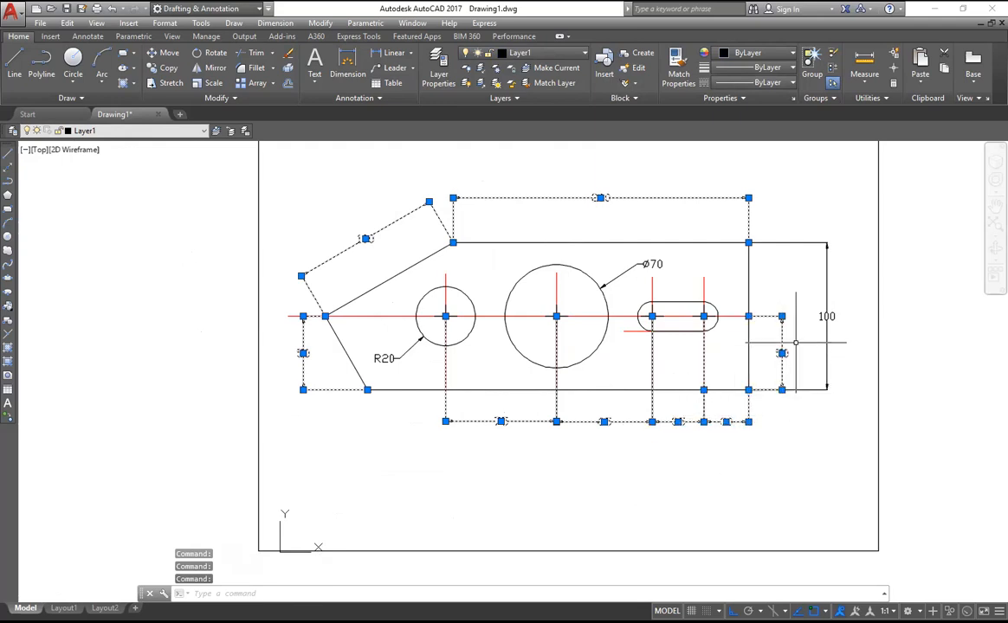
click(827, 313)
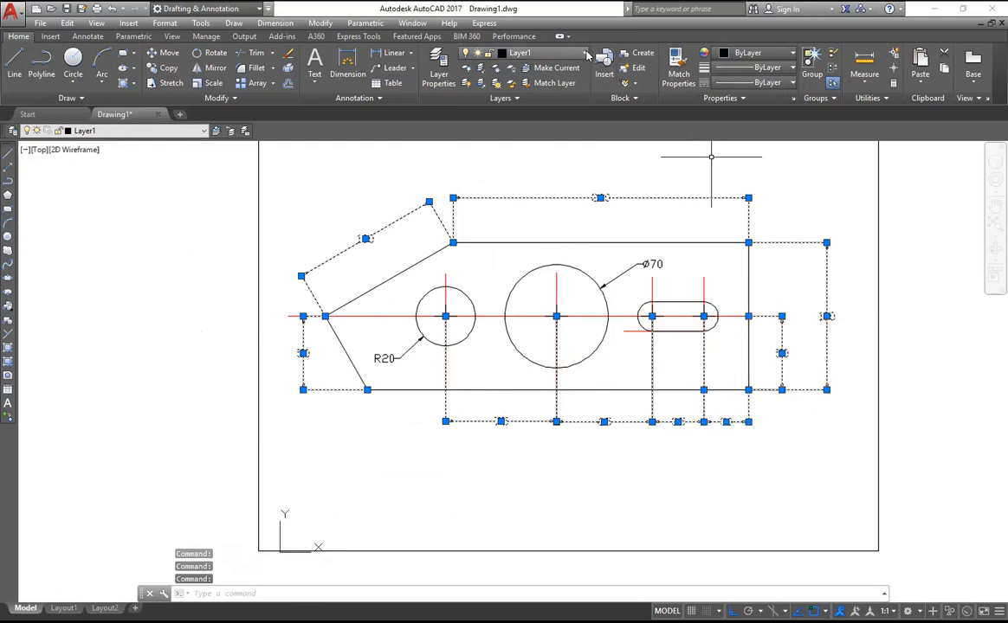
click(554, 52)
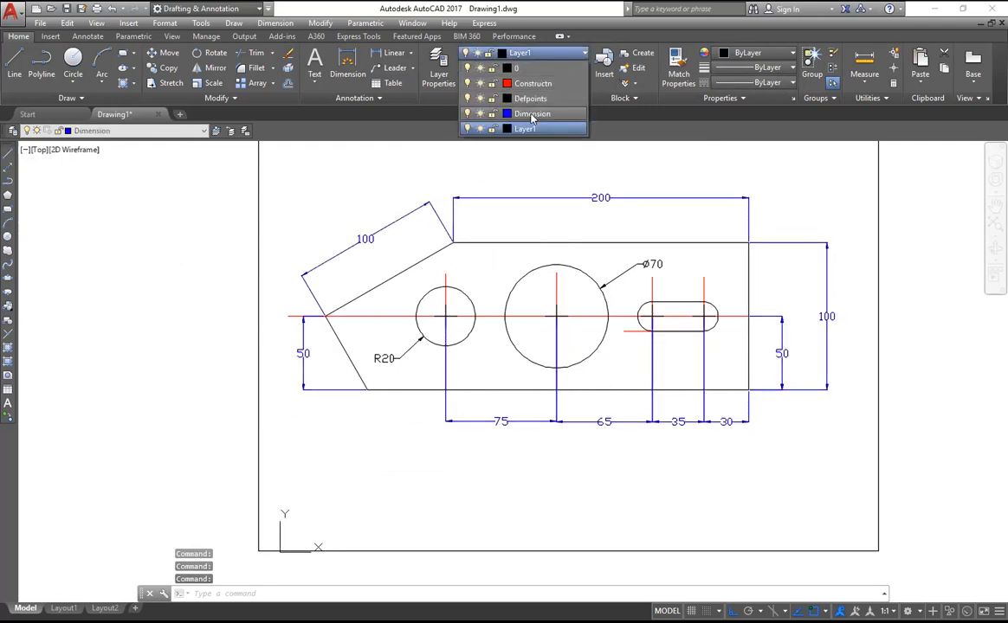
click(536, 114)
key(ctrl+a)
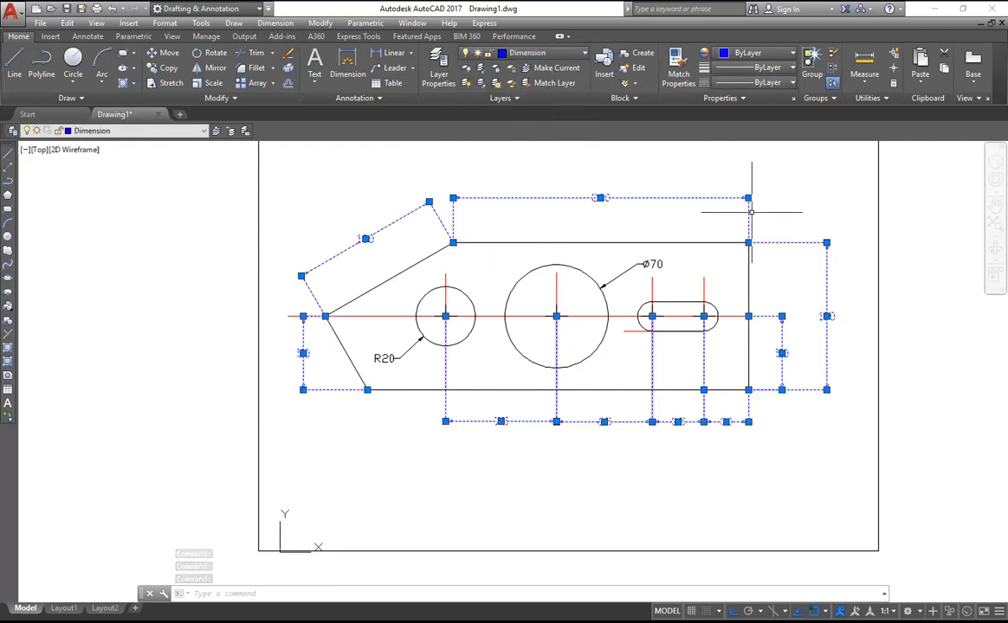
key(Escape)
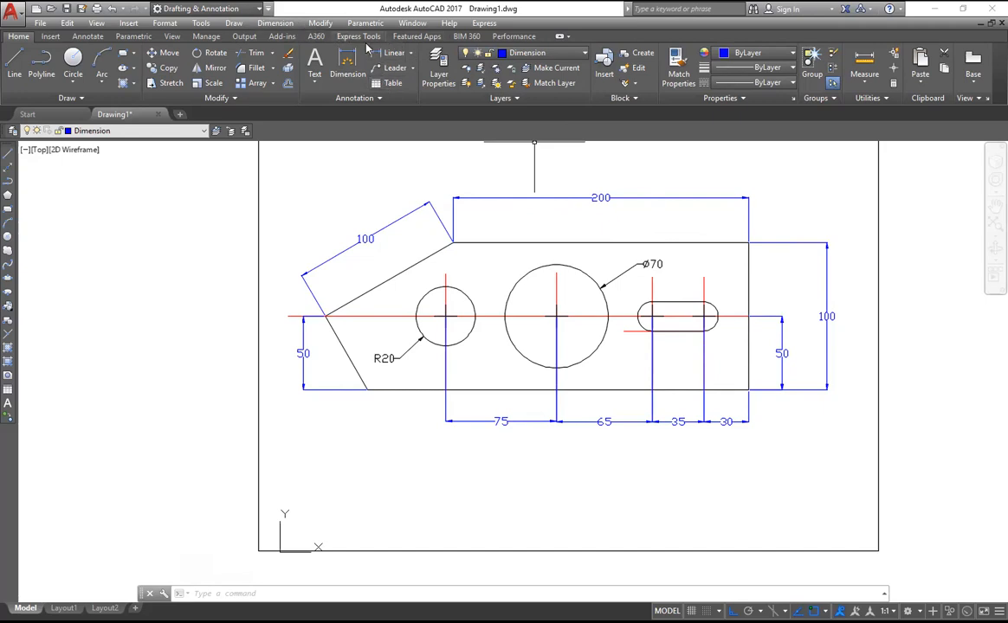
Turn off the Constructn layer to hide the red construction lines.
click(583, 57)
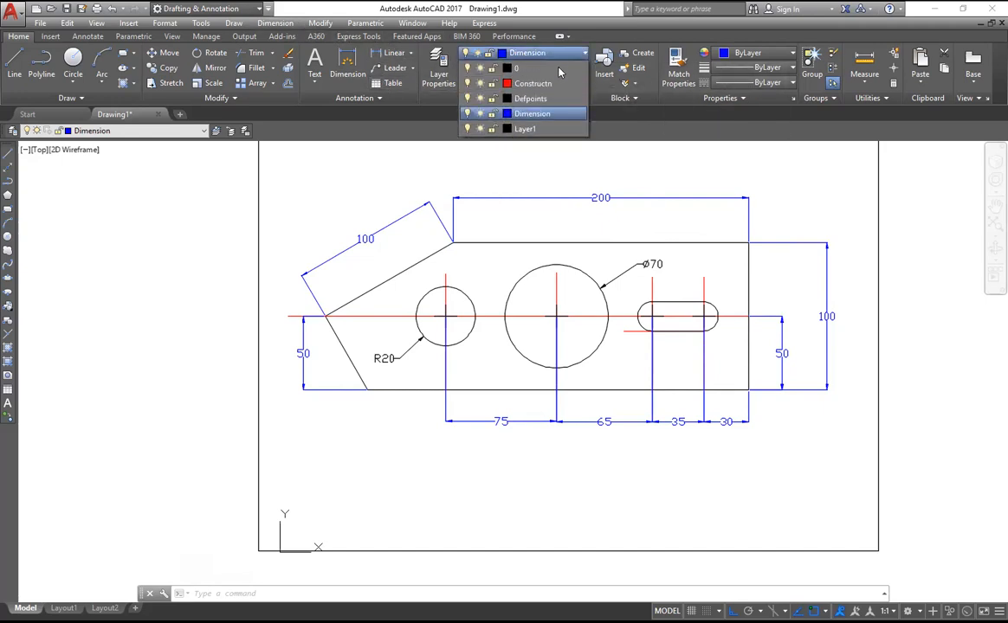
click(468, 84)
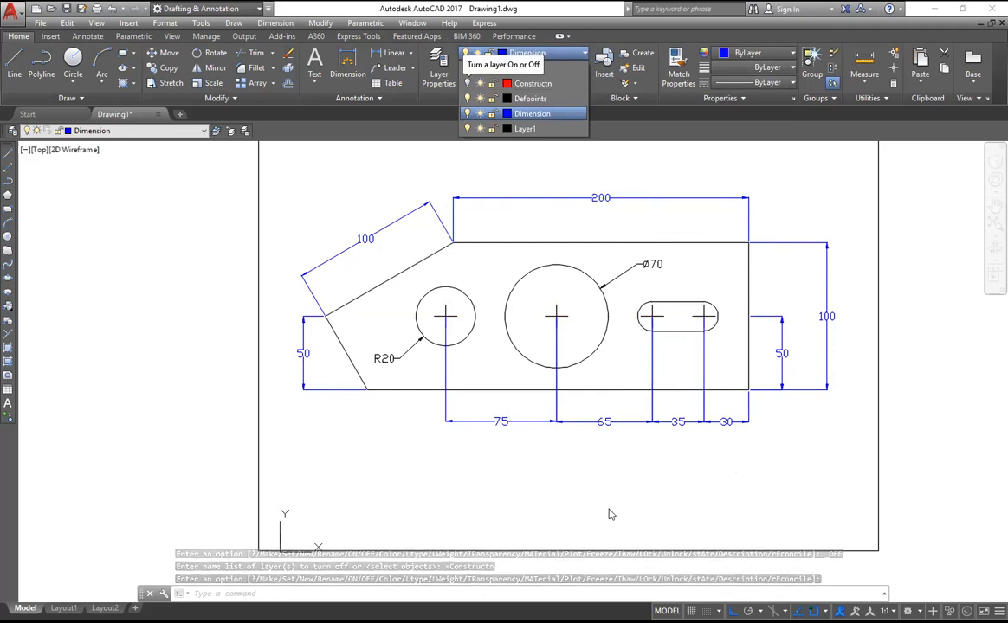
click(232, 28)
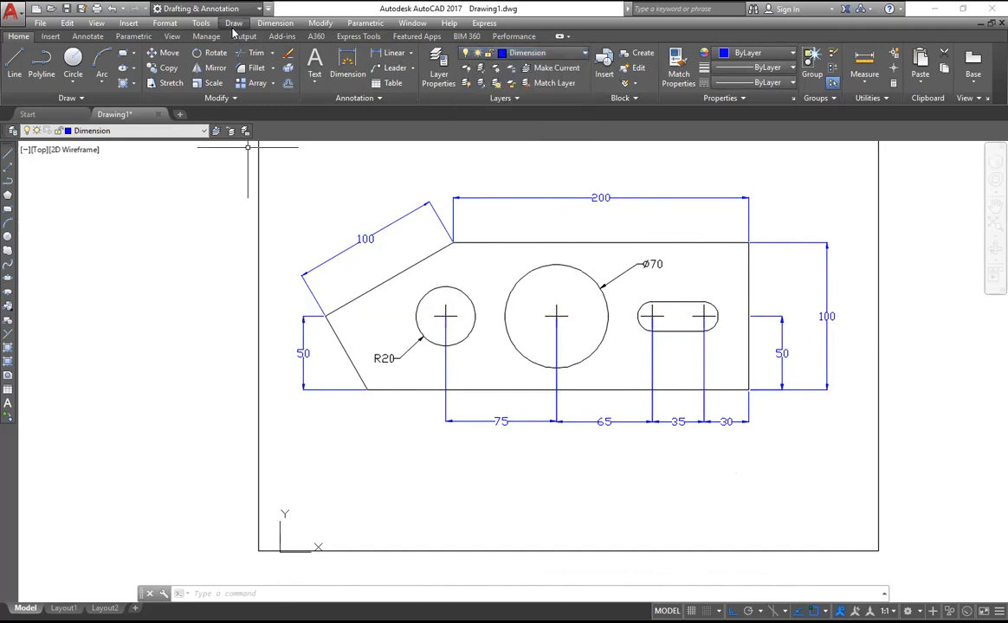
Add the multiline text "horizontal linear" just above the 200 dimension over the plate's top edge.
click(233, 25)
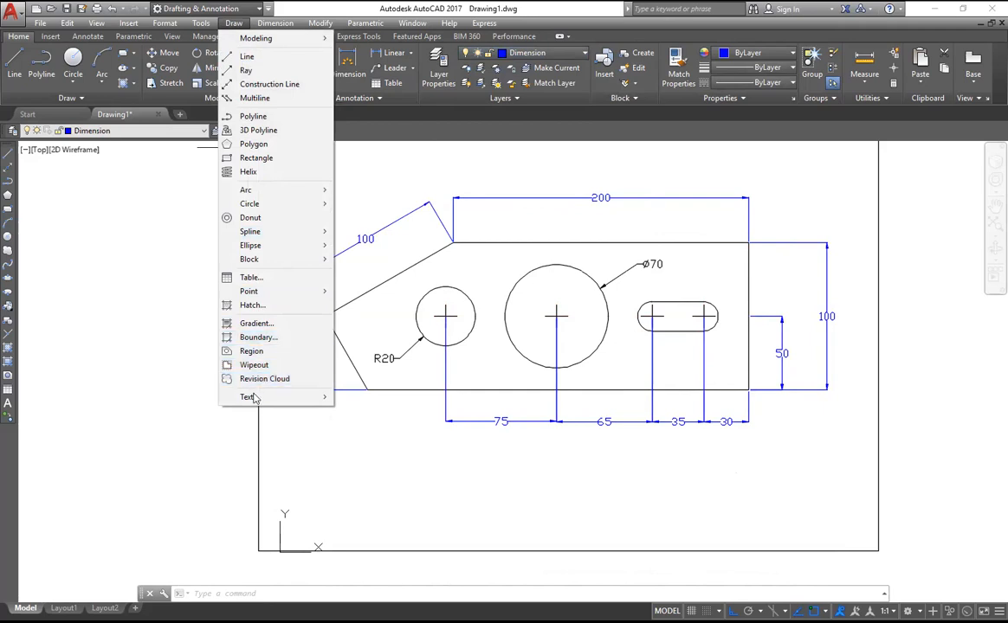
mouse_move(256, 396)
click(370, 400)
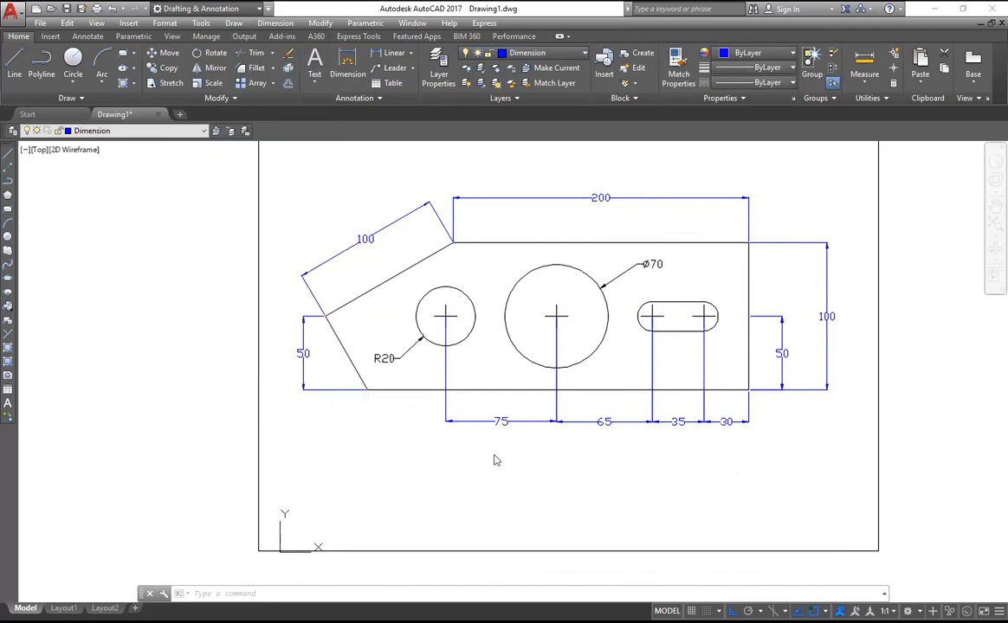
click(548, 171)
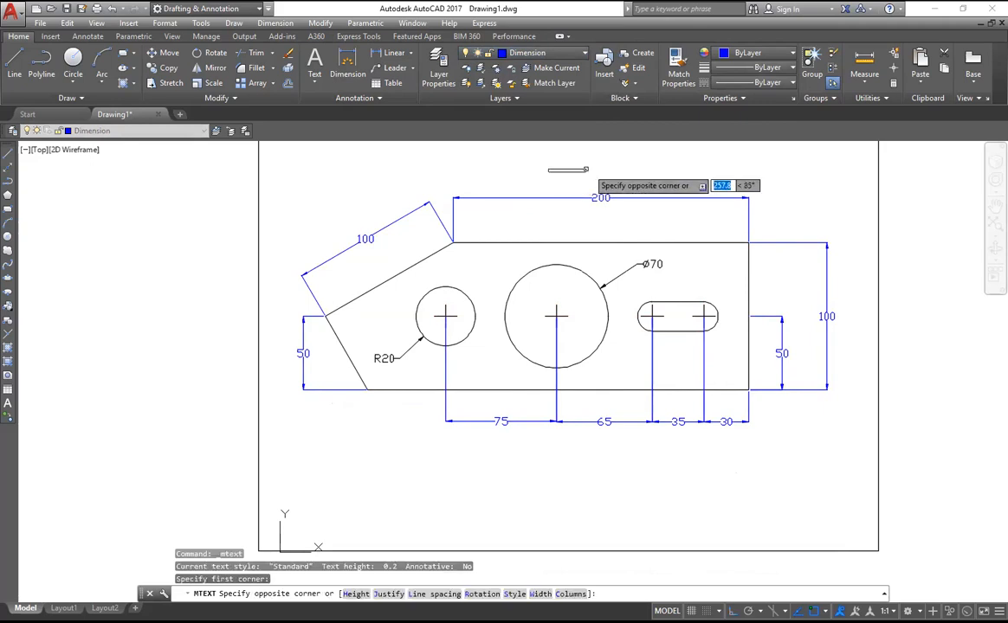
click(651, 172)
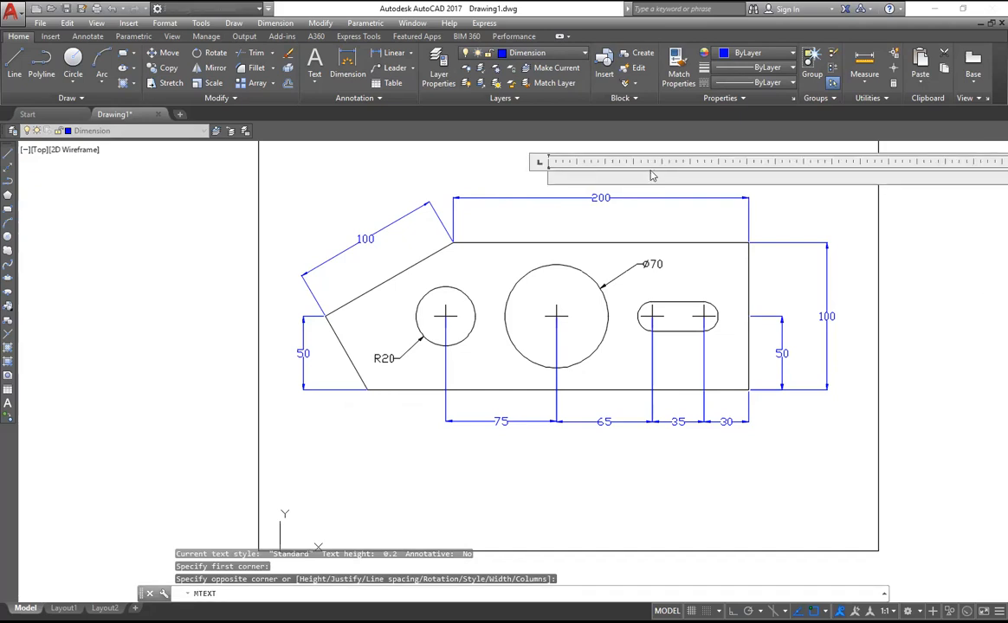
text(horizo)
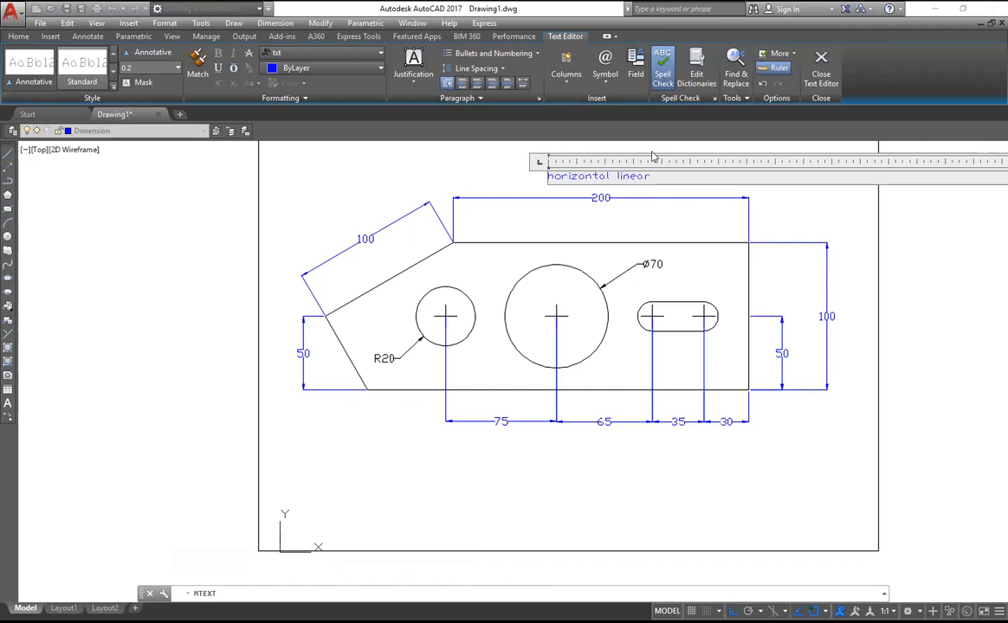
text(ntal linear)
key(Return)
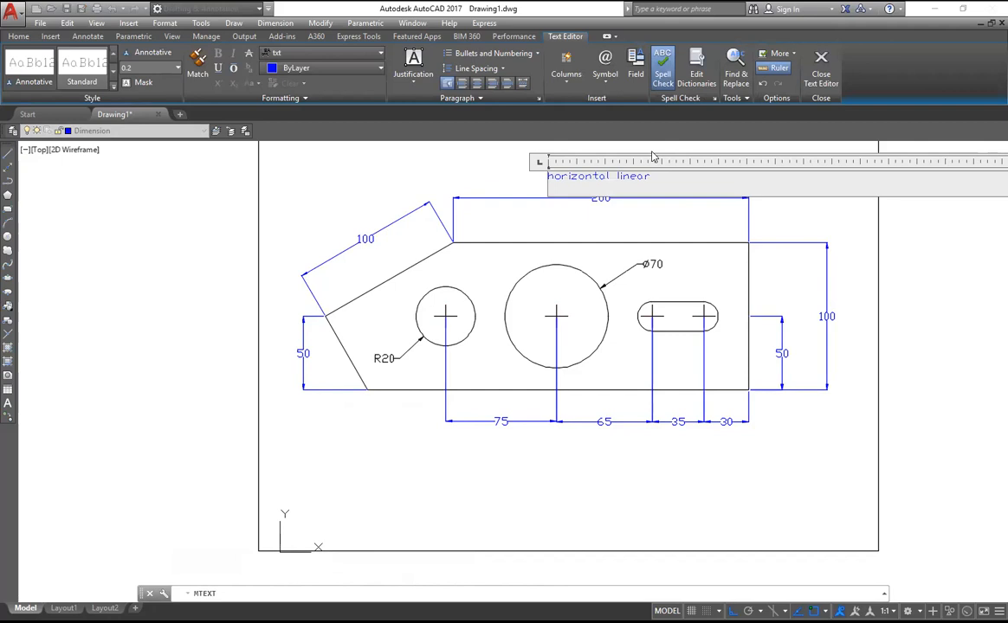
key(BackSpace)
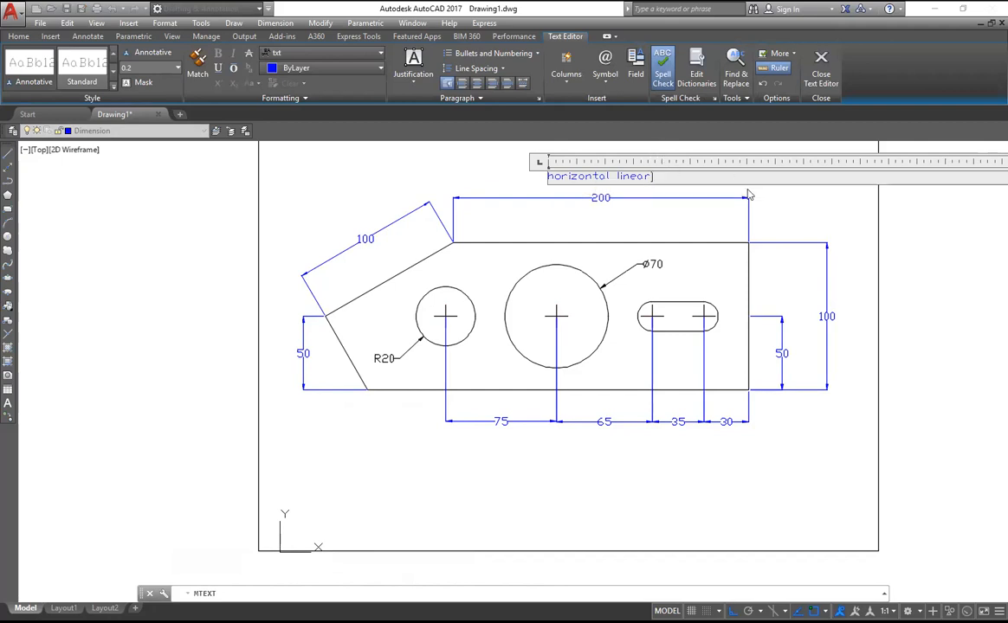
click(710, 187)
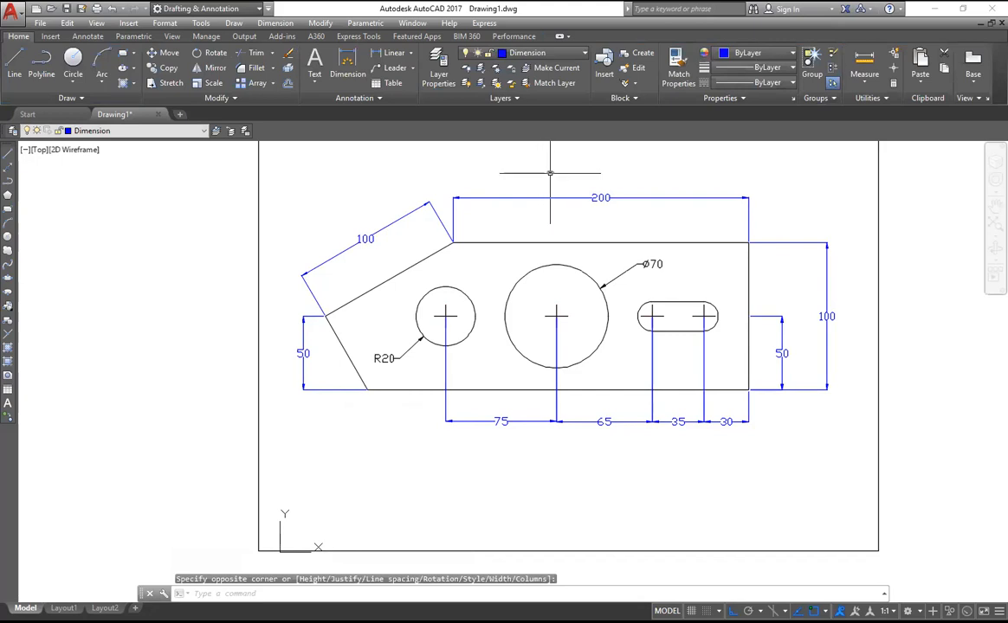
scroll(549, 174, up, 10)
middle_drag(548, 171, 552, 265)
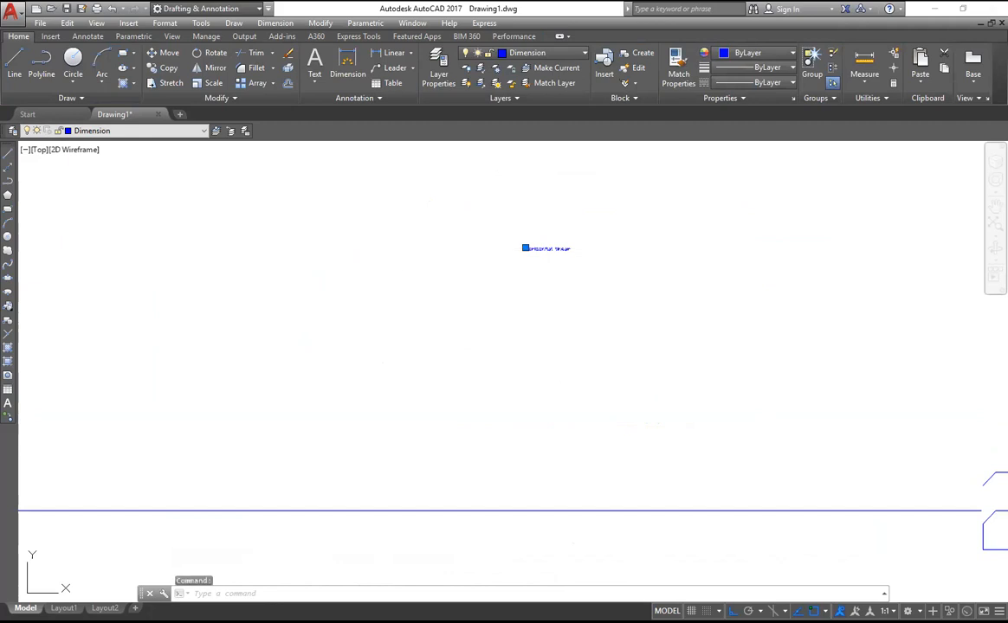
double_click(536, 250)
scroll(742, 245, down, 6)
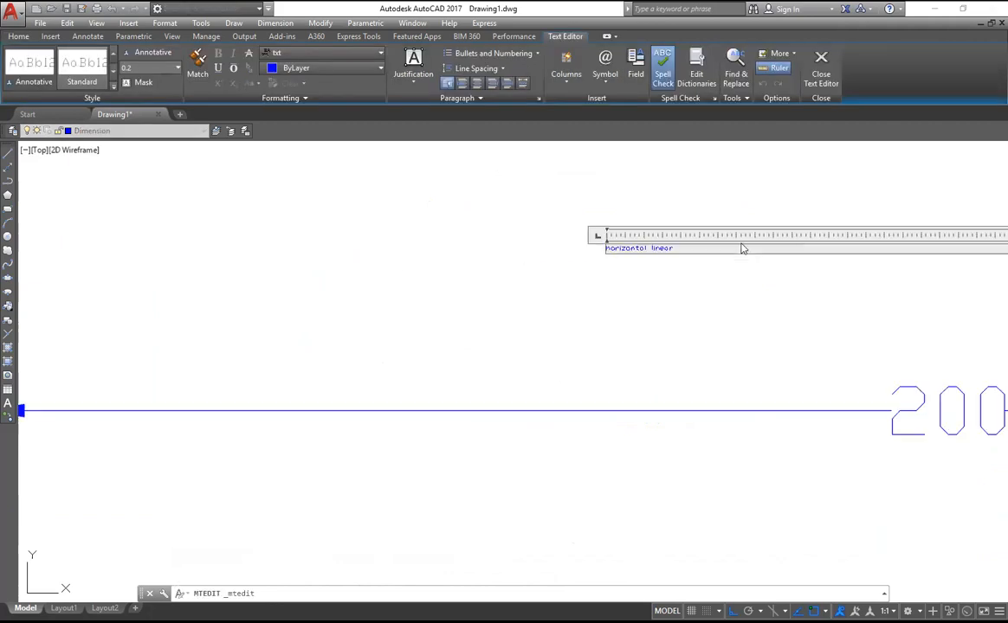
right_click(883, 240)
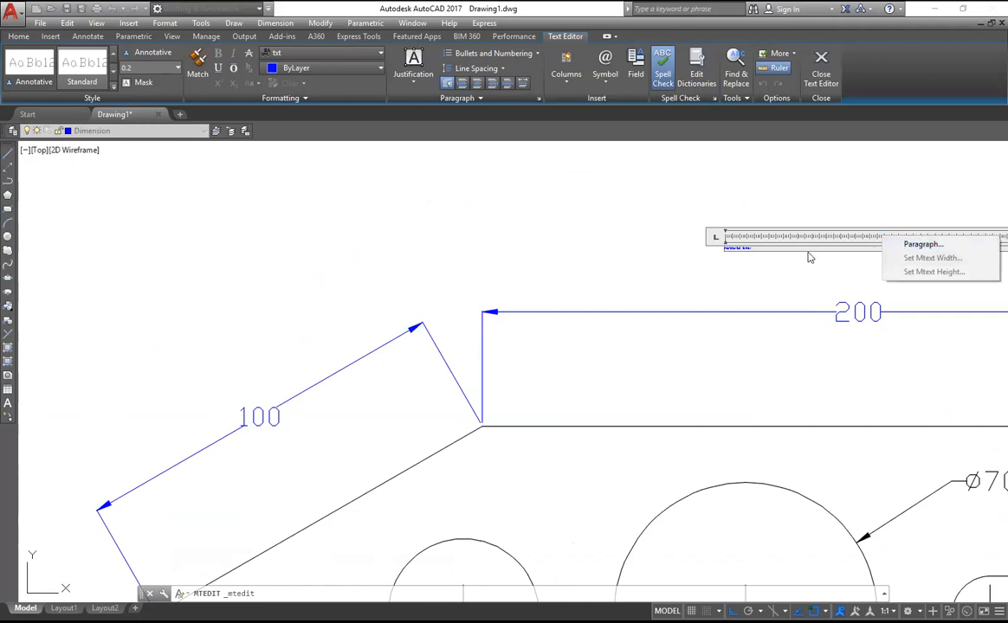
click(606, 237)
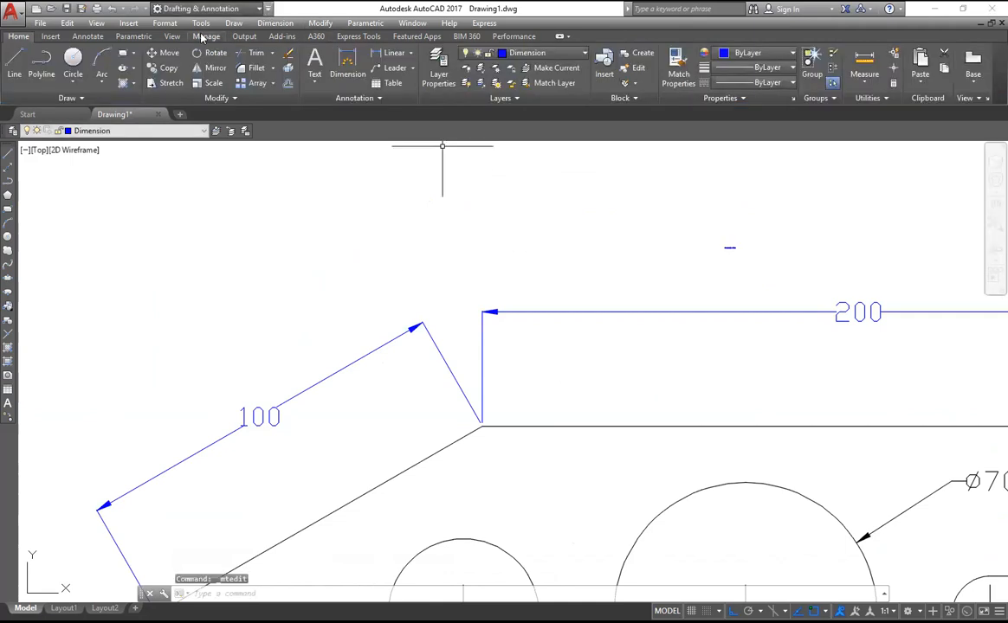
Set the Standard text style's height to 5 and apply the change.
click(164, 22)
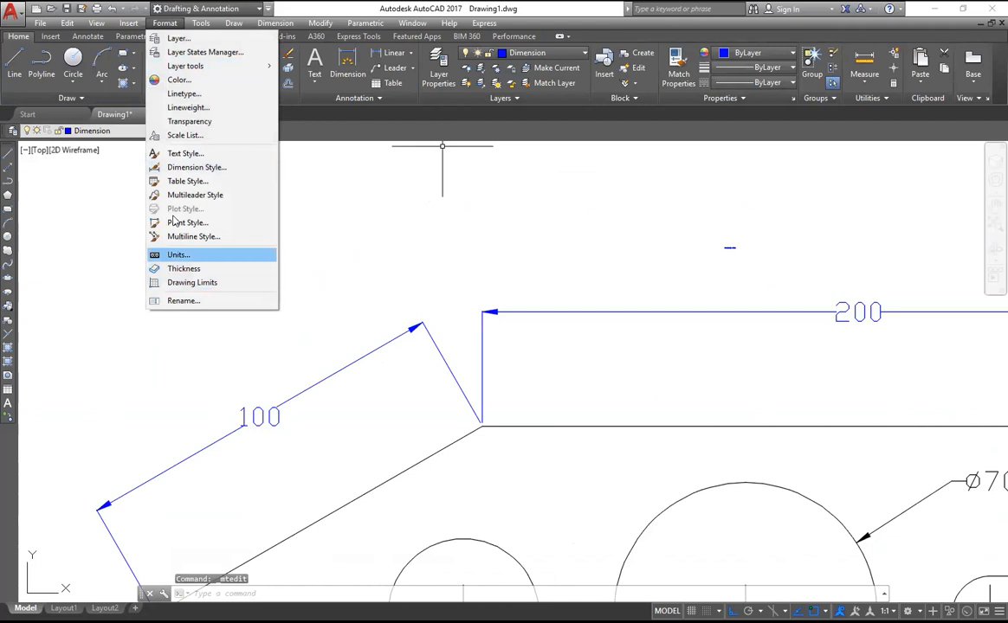
click(182, 153)
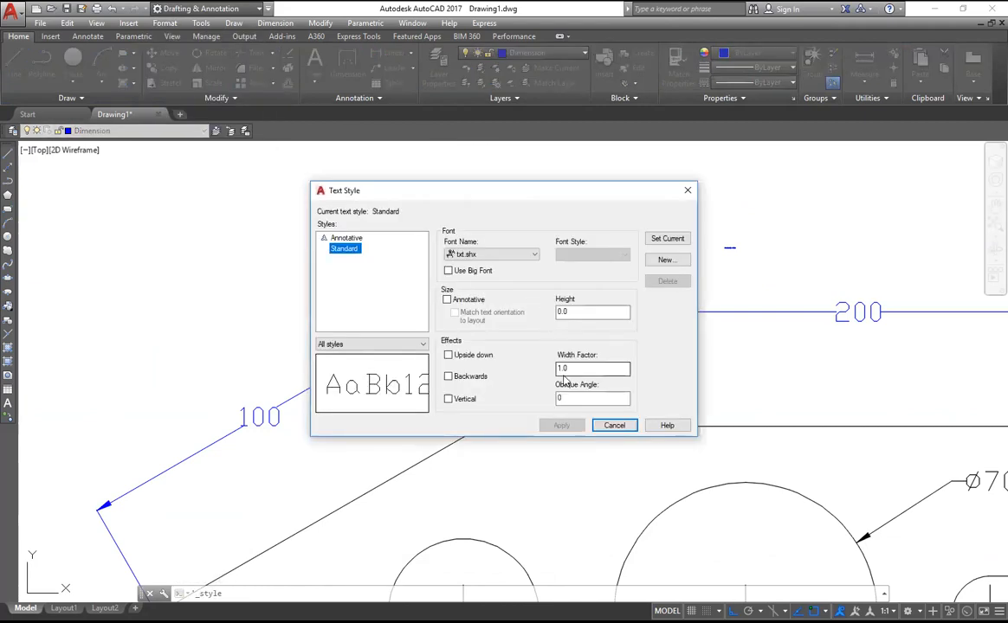
double_click(563, 311)
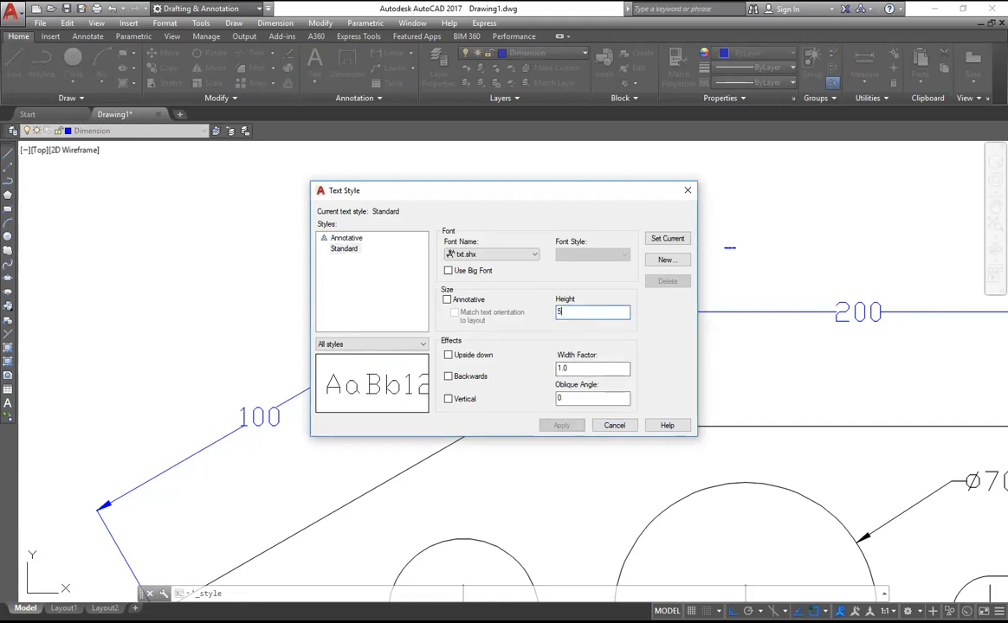
text(5)
click(561, 426)
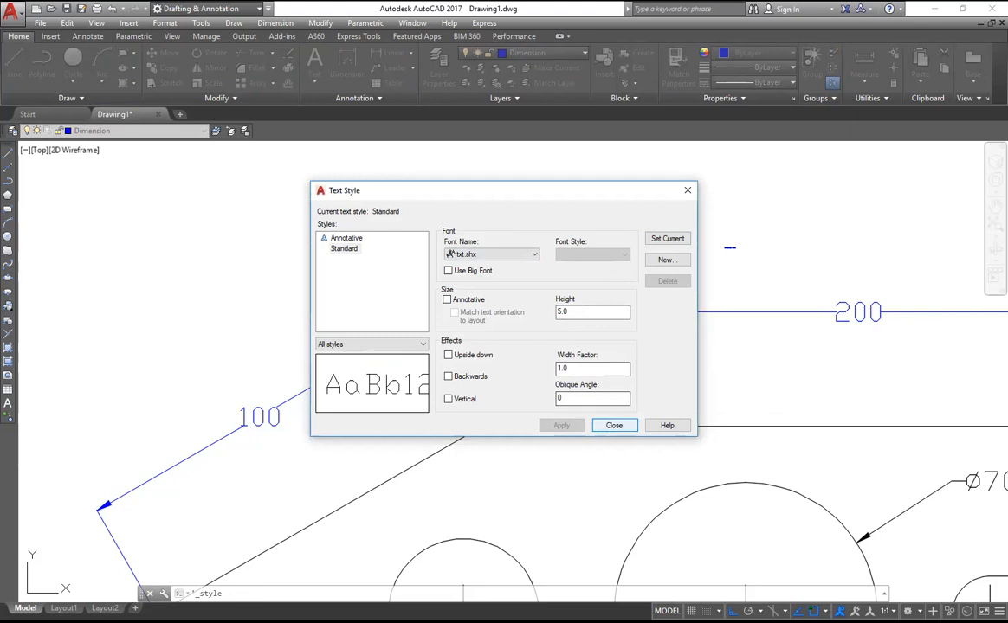
click(614, 425)
Open the "horizontal linear" label for editing and look through the fonts available for its text.
click(727, 247)
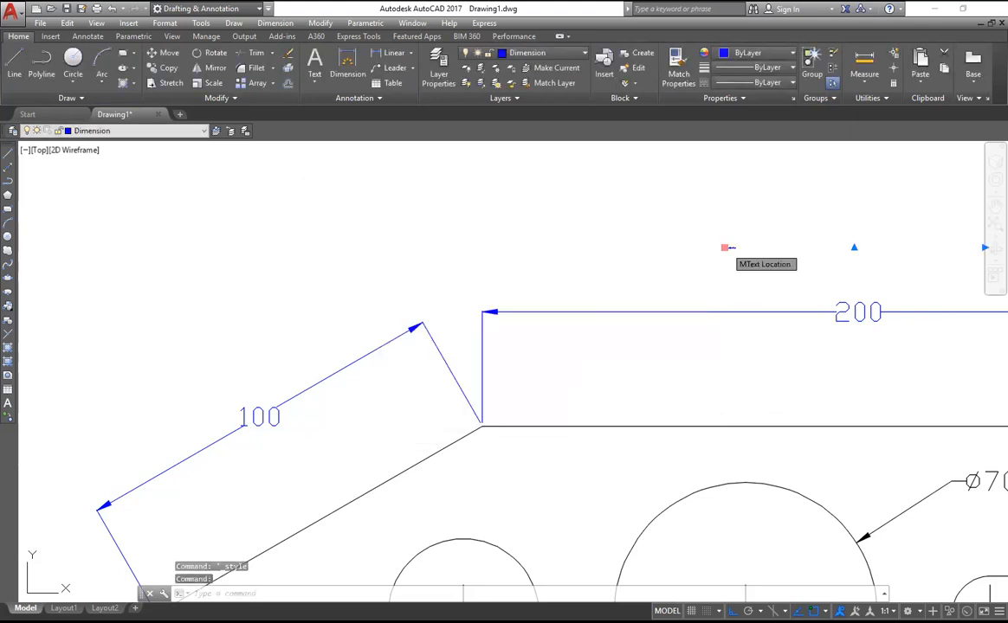
double_click(728, 248)
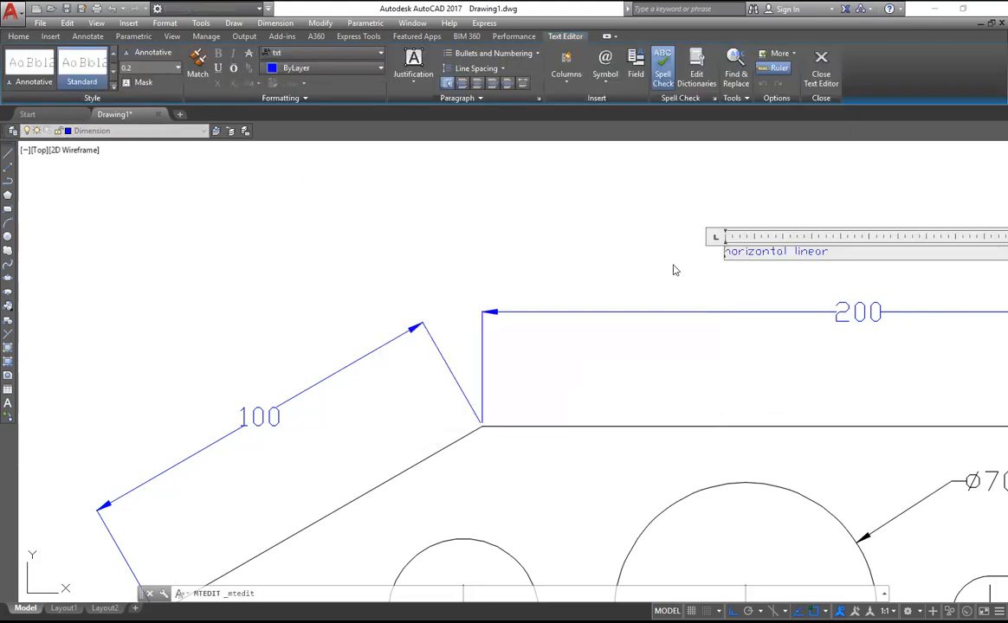
double_click(745, 253)
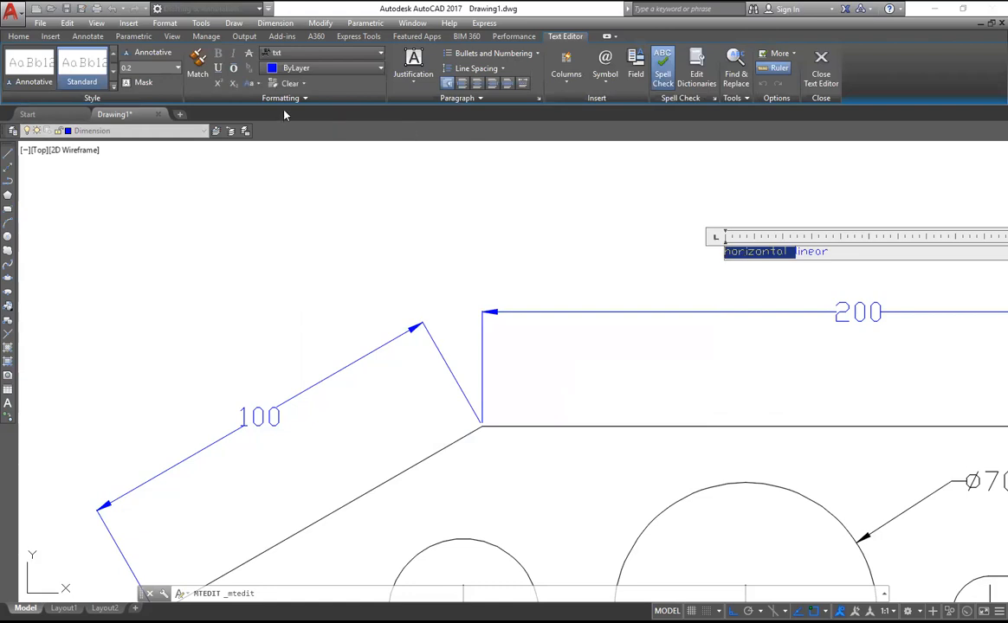
click(379, 57)
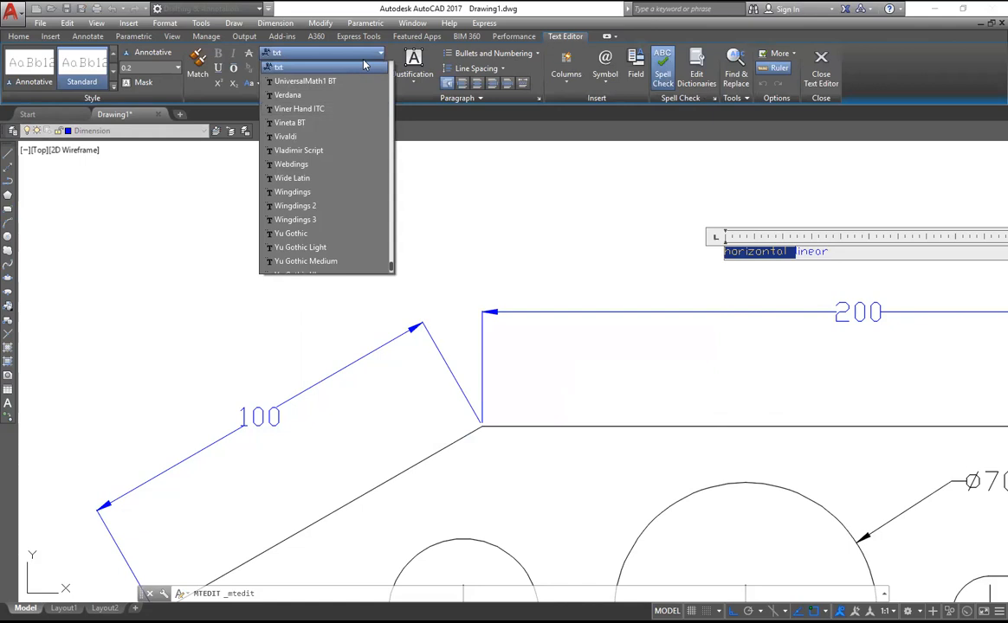
click(345, 57)
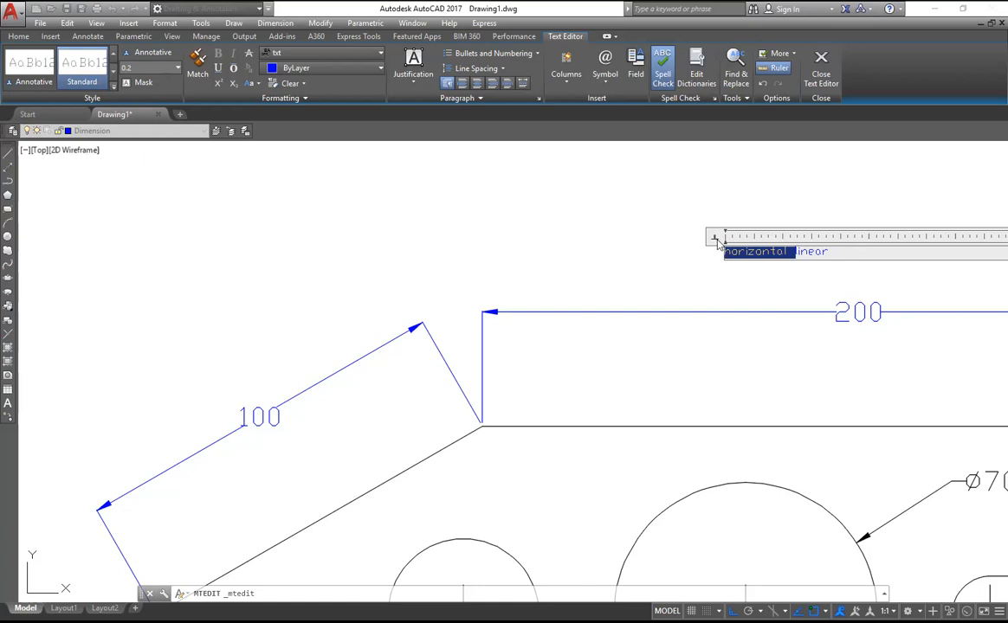
click(916, 253)
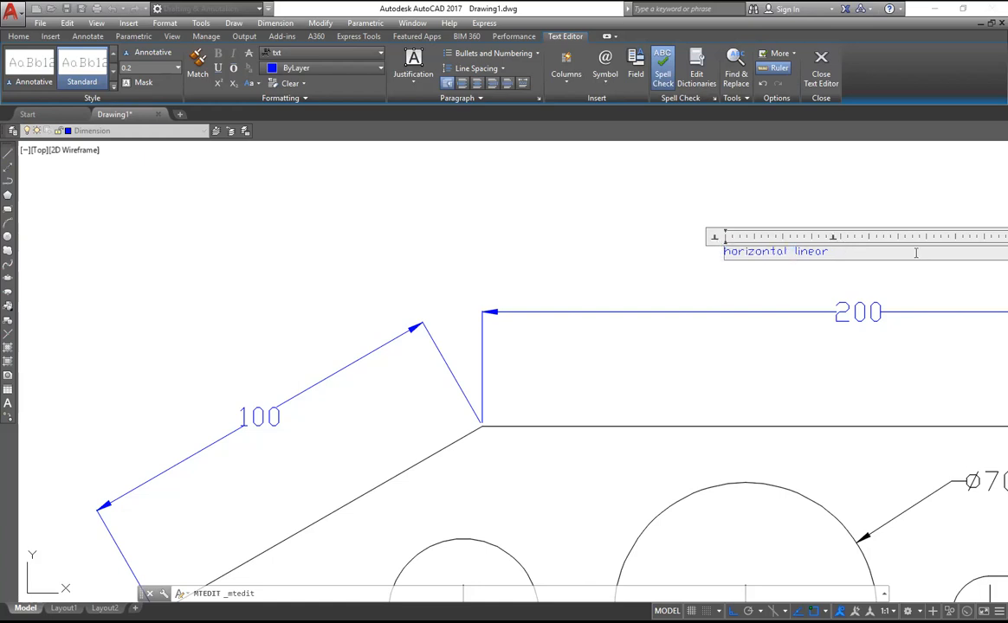
Set the oblique angle of the whole "horizontal linear" text to 5 and finish editing the label.
scroll(981, 322, down, 4)
mouse_move(981, 322)
middle_down()
mouse_move(362, 252)
mouse_move(94, 234)
middle_up()
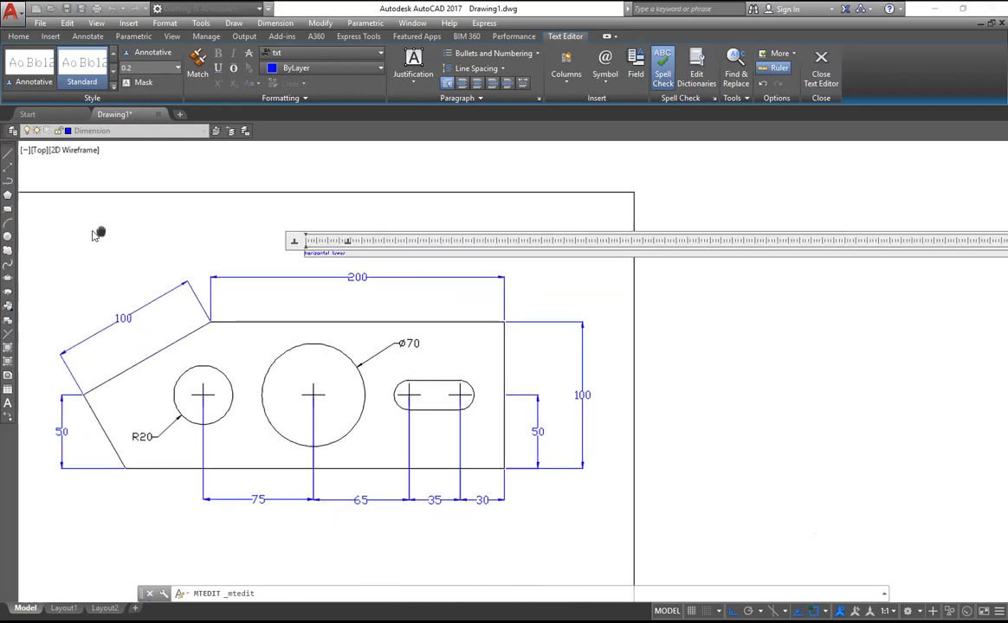
middle_drag(720, 264, 554, 300)
mouse_move(285, 342)
middle_down()
mouse_move(621, 218)
mouse_move(647, 221)
mouse_move(644, 246)
middle_up()
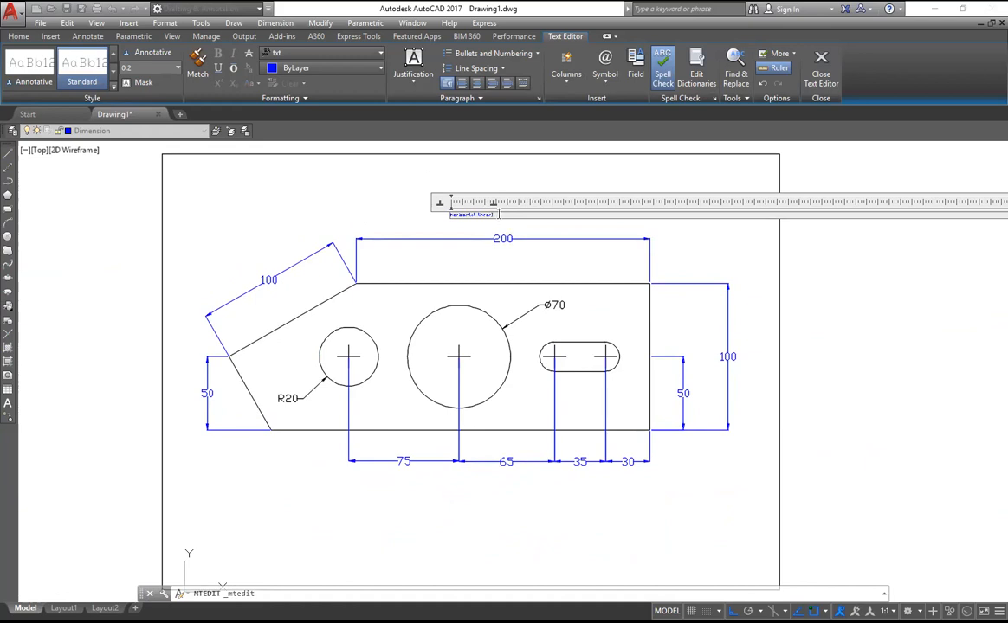
drag(494, 214, 434, 214)
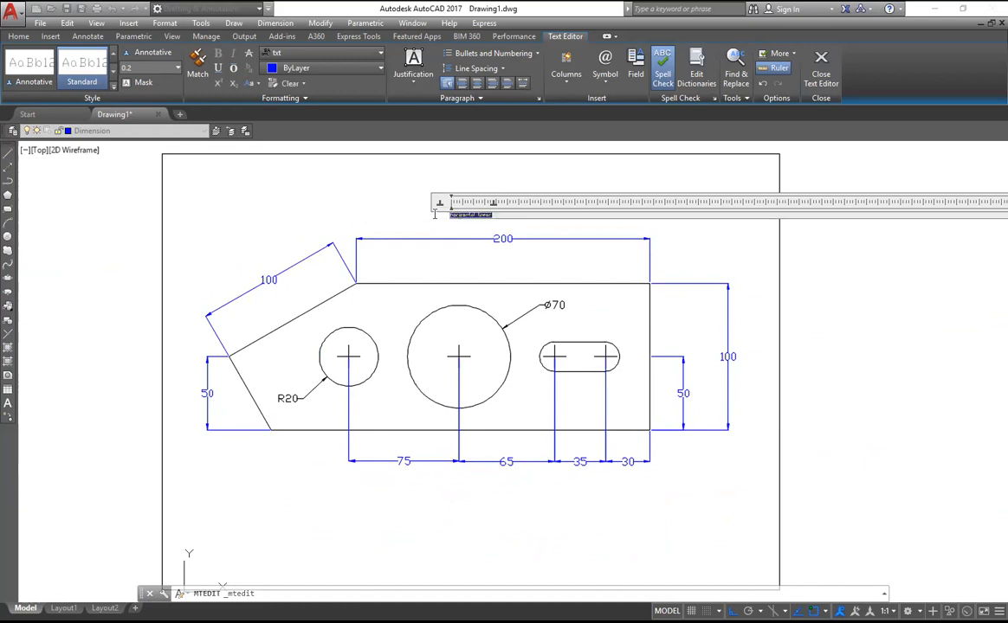
click(285, 98)
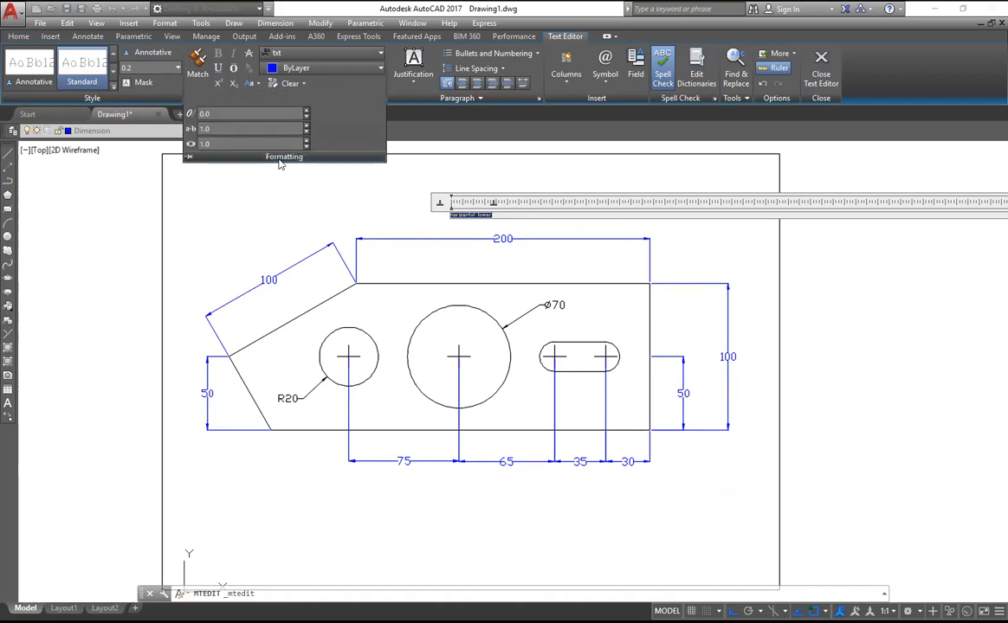
click(203, 114)
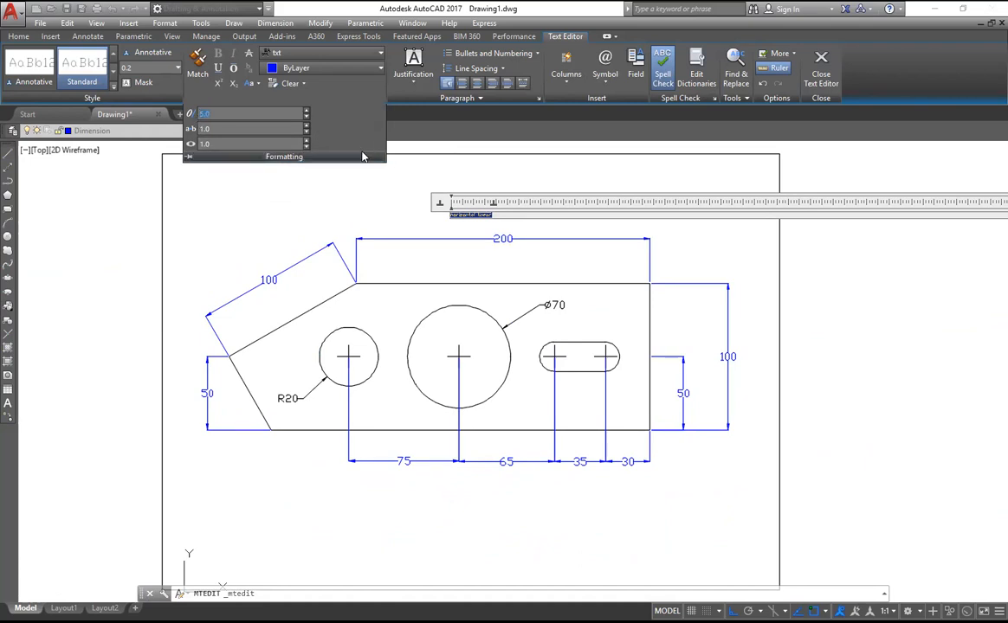
click(495, 232)
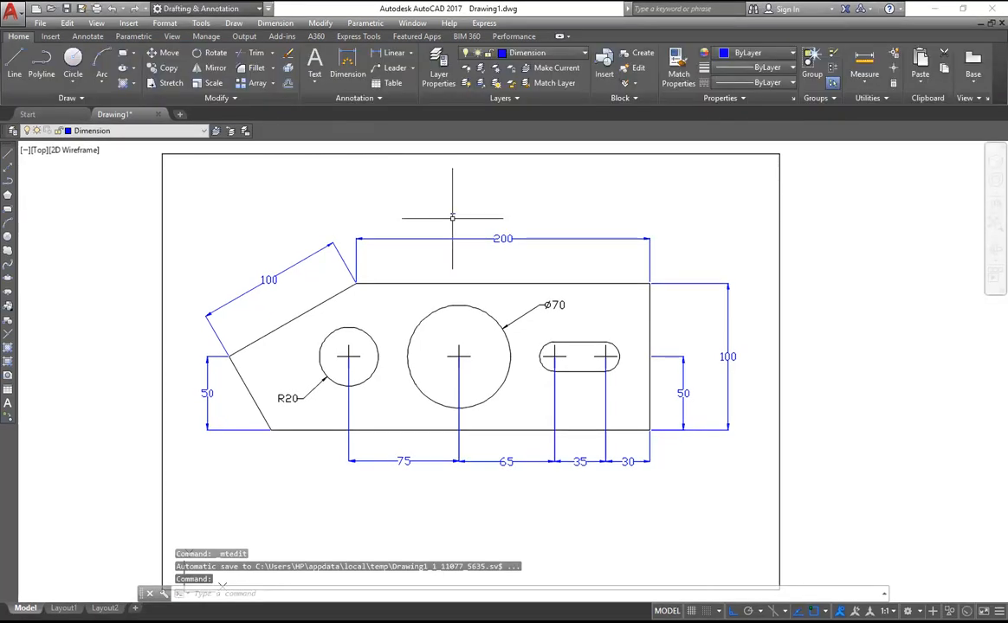
scroll(450, 215, up, 4)
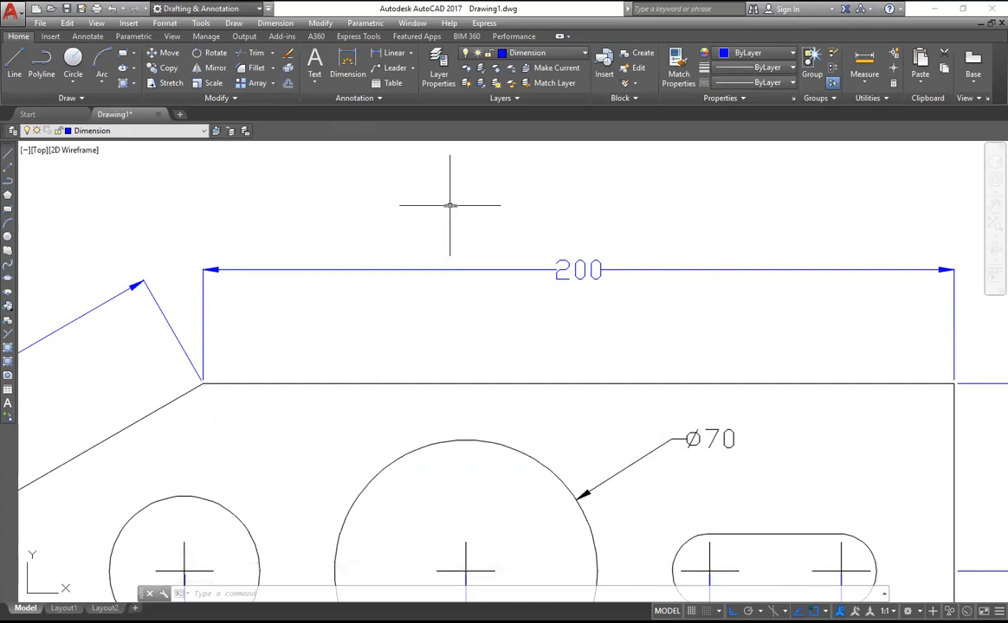
click(317, 83)
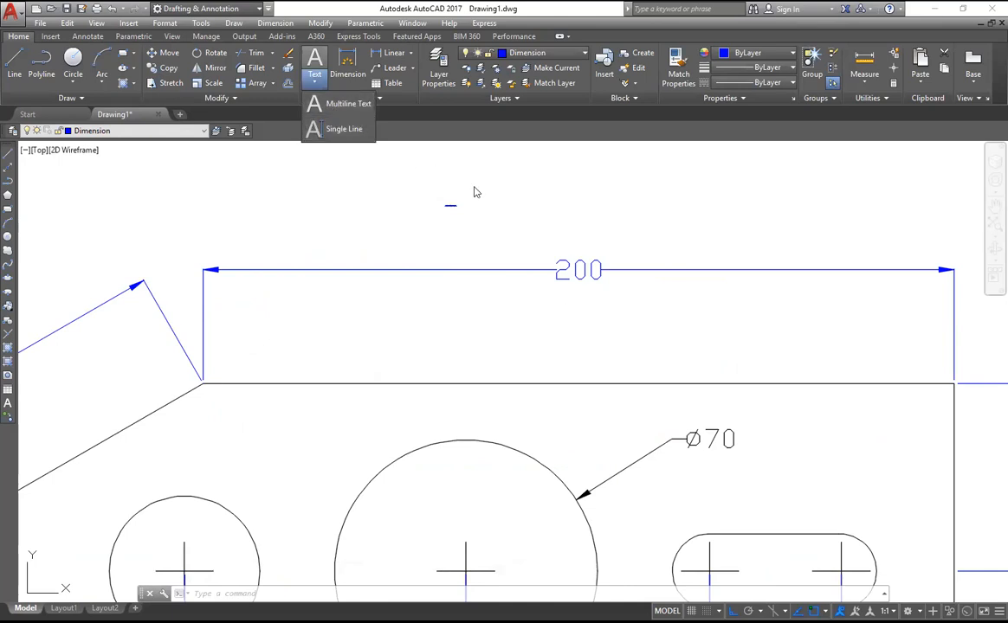
click(450, 204)
click(445, 205)
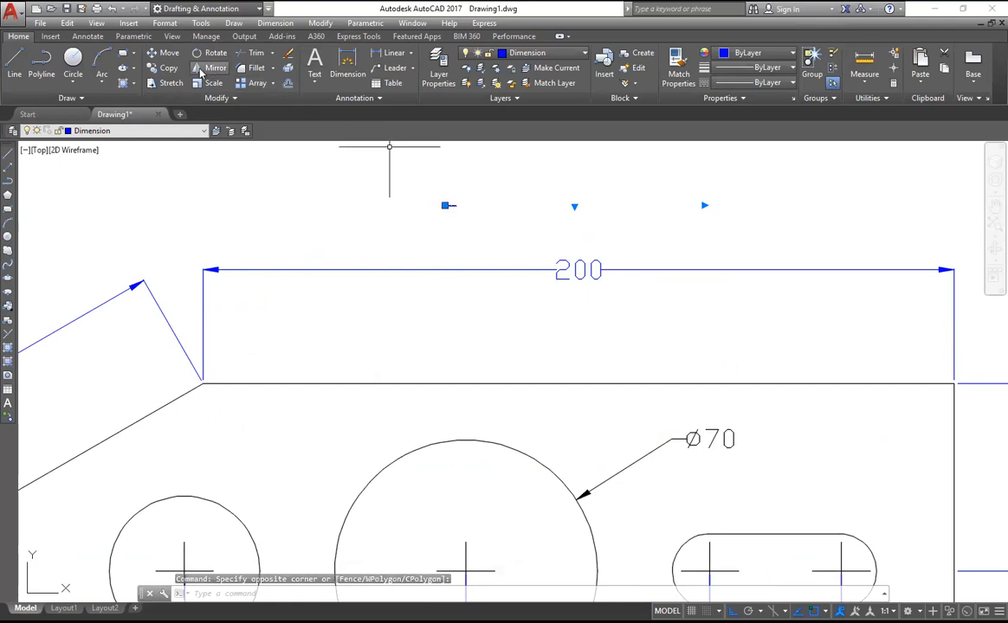
click(166, 24)
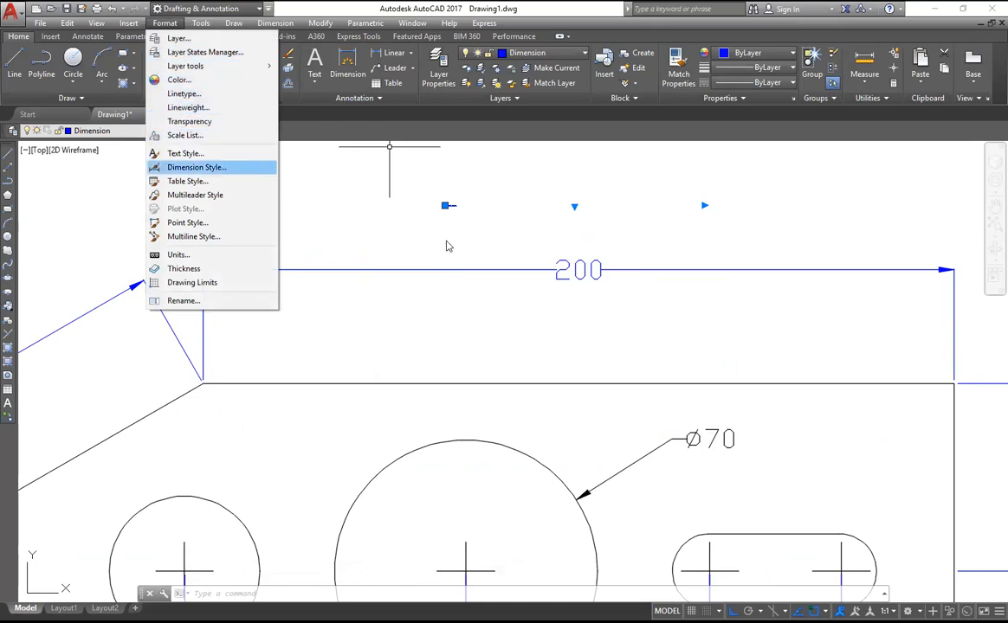
click(447, 199)
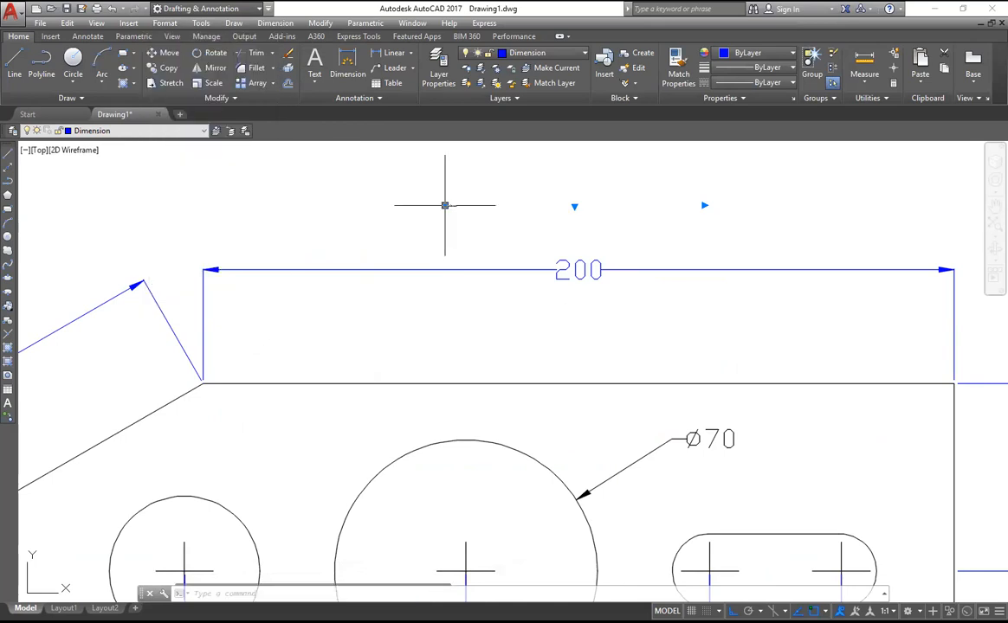
click(444, 205)
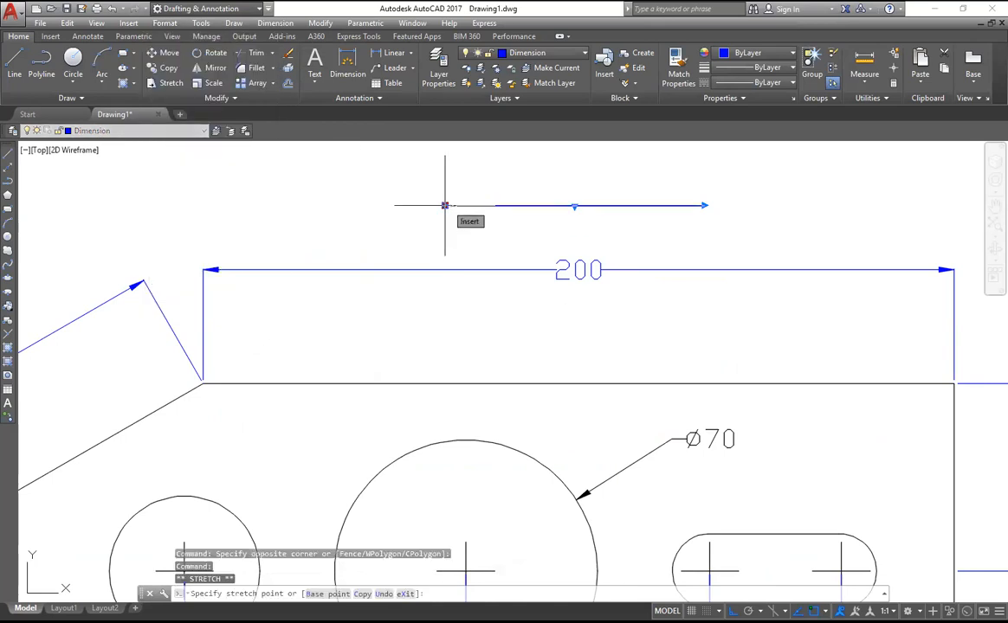
click(444, 205)
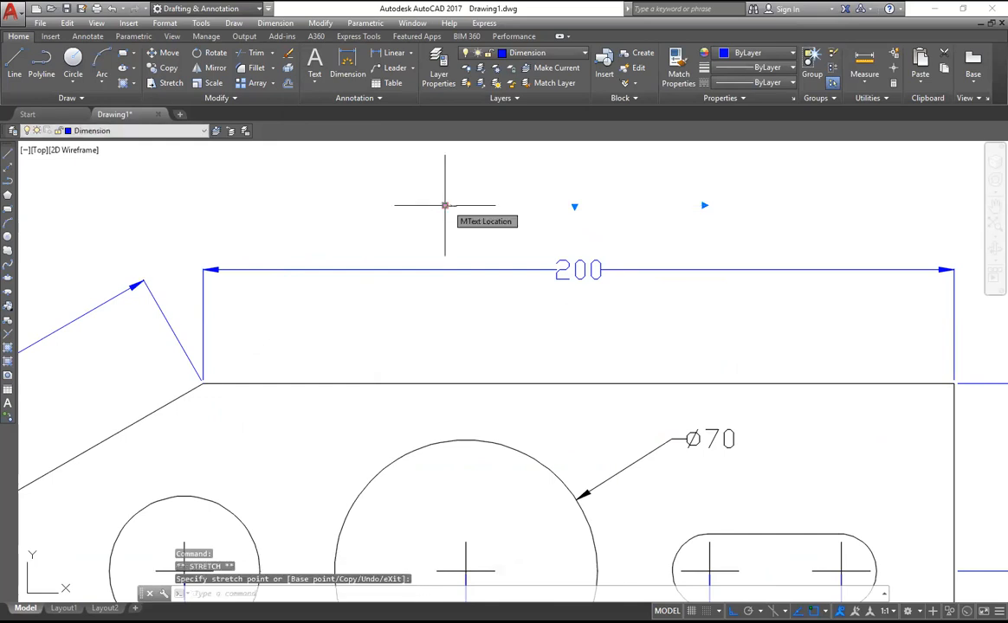
Move the "horizontal linear" label straight down, closer to the 200 dimension line.
click(444, 205)
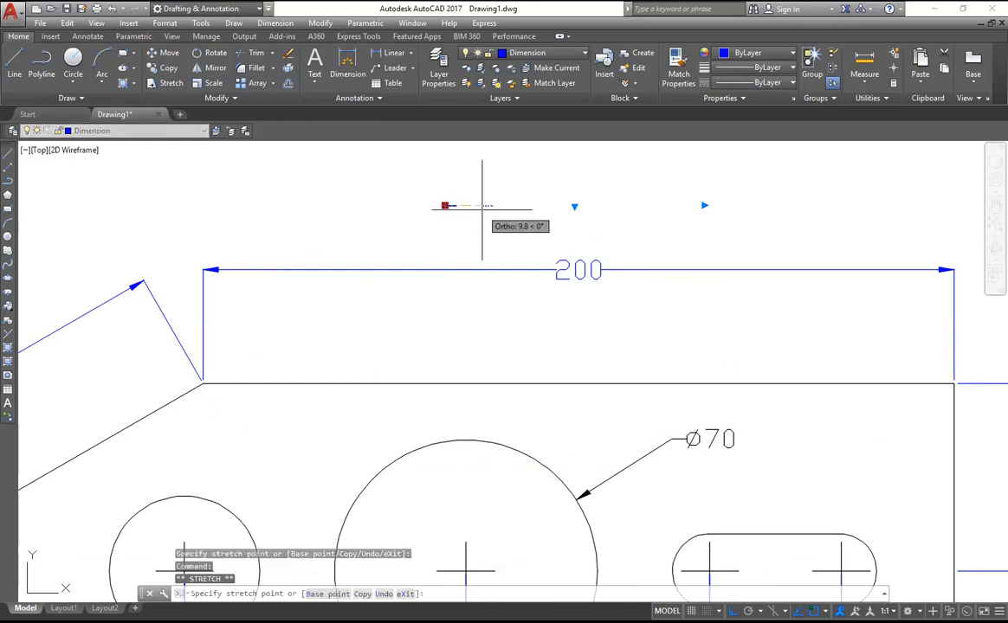
click(444, 229)
scroll(489, 226, up, 2)
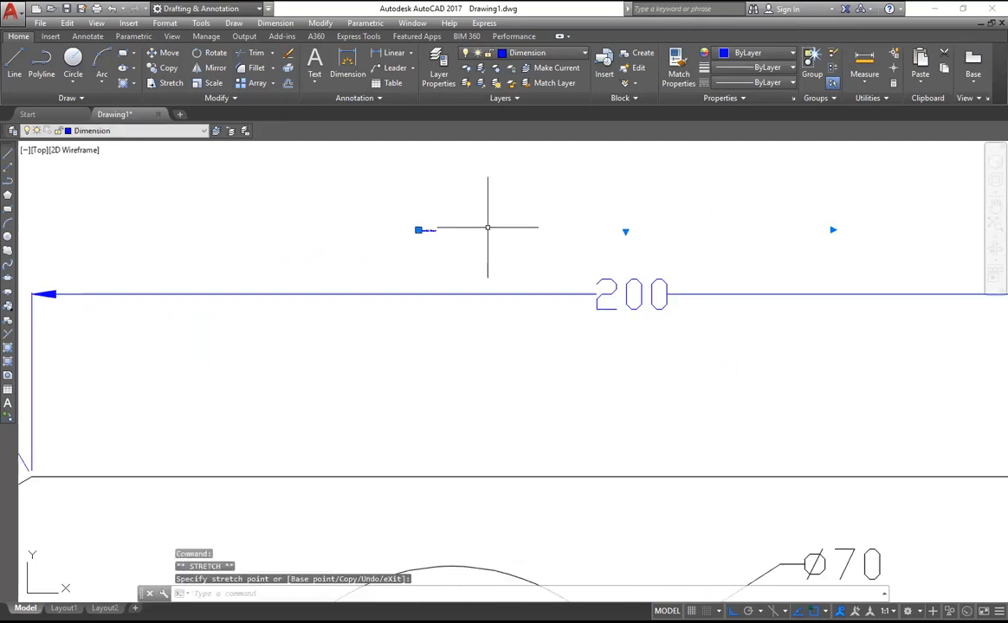
scroll(419, 227, up, 2)
scroll(416, 228, up, 2)
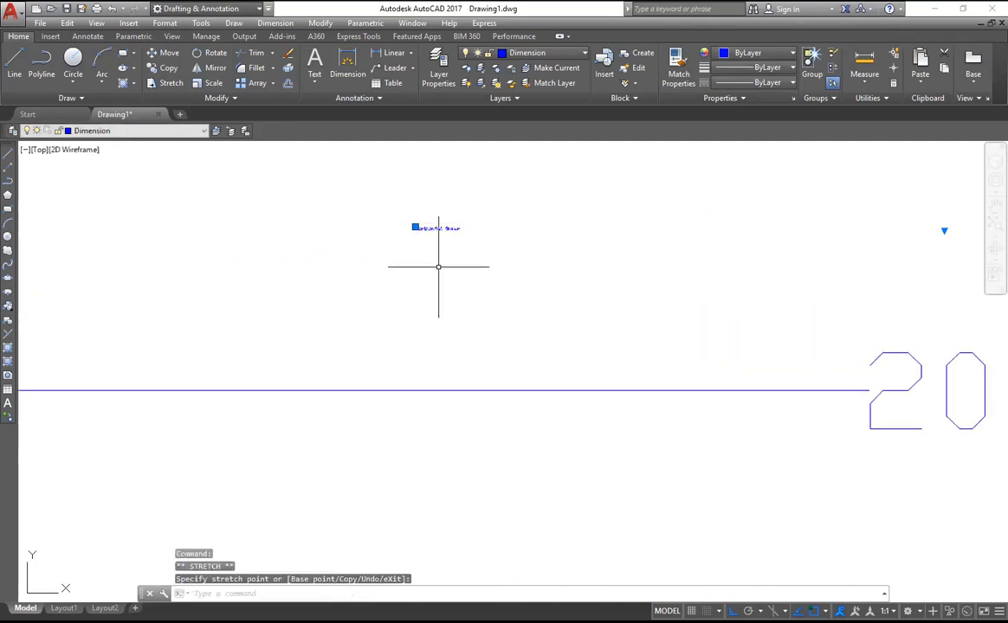
click(443, 269)
key(Escape)
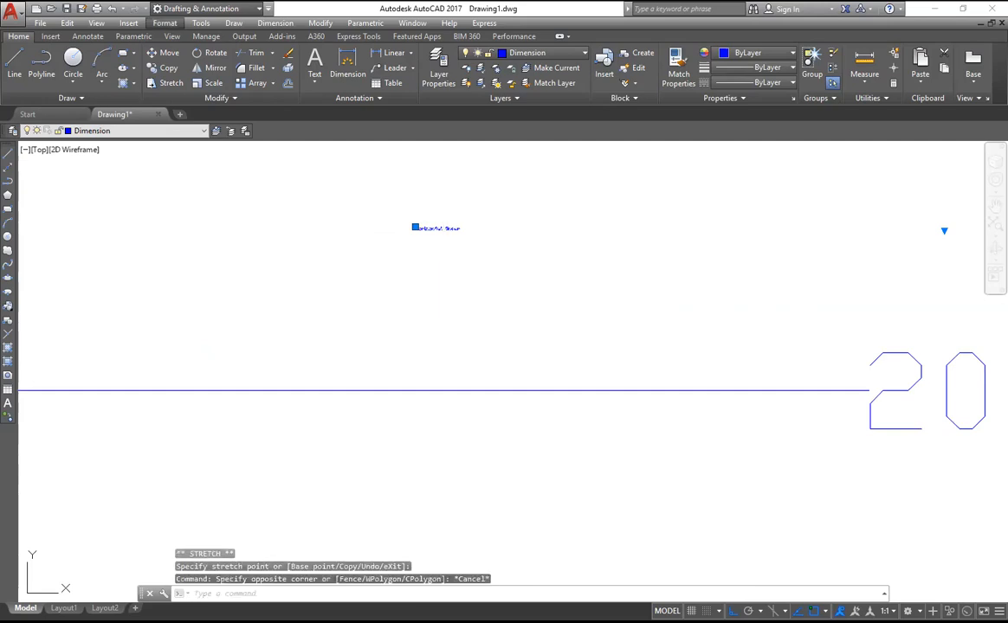
Set the text height of the "horizontal linear" label to 5 in its quick properties and deselect it.
right_click(407, 226)
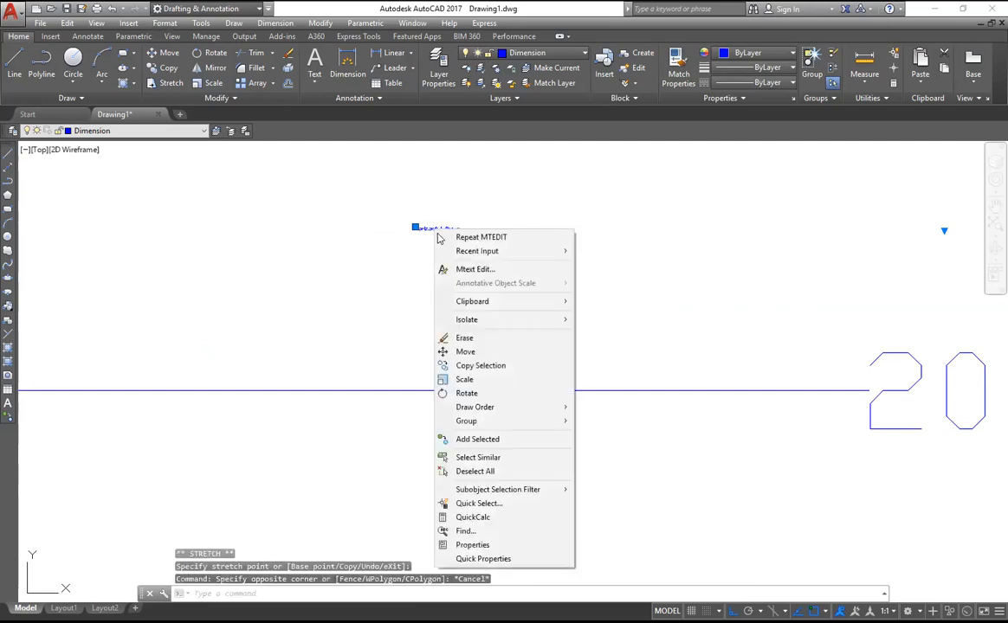
mouse_move(458, 251)
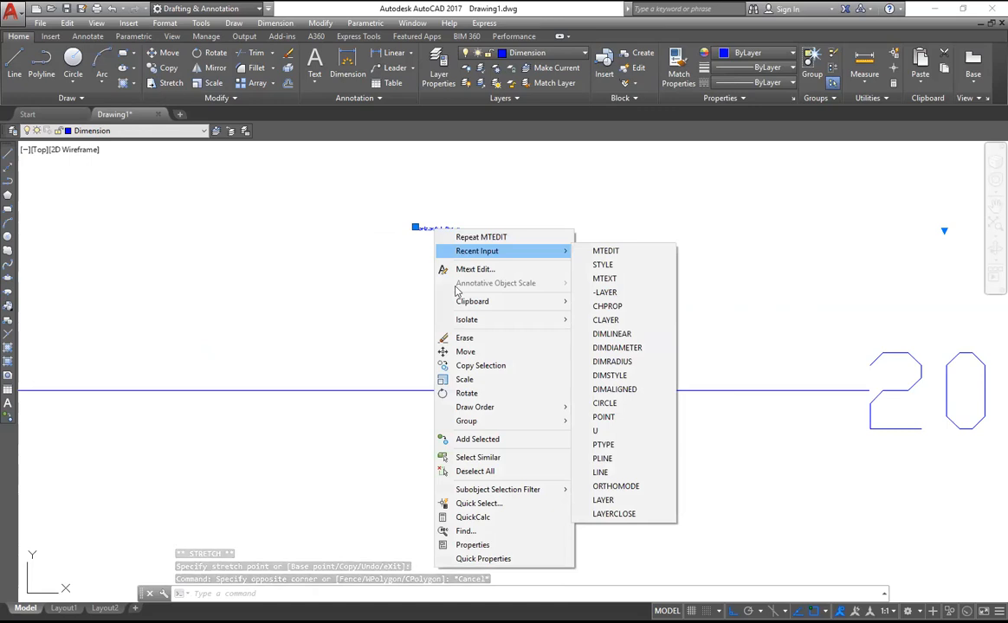
click(468, 559)
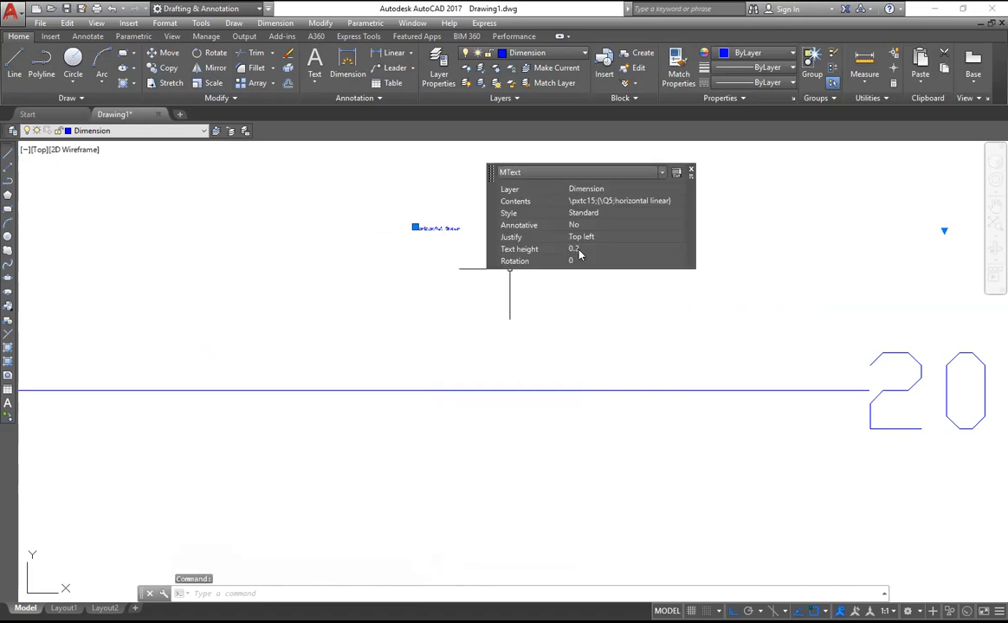
click(579, 249)
text(5)
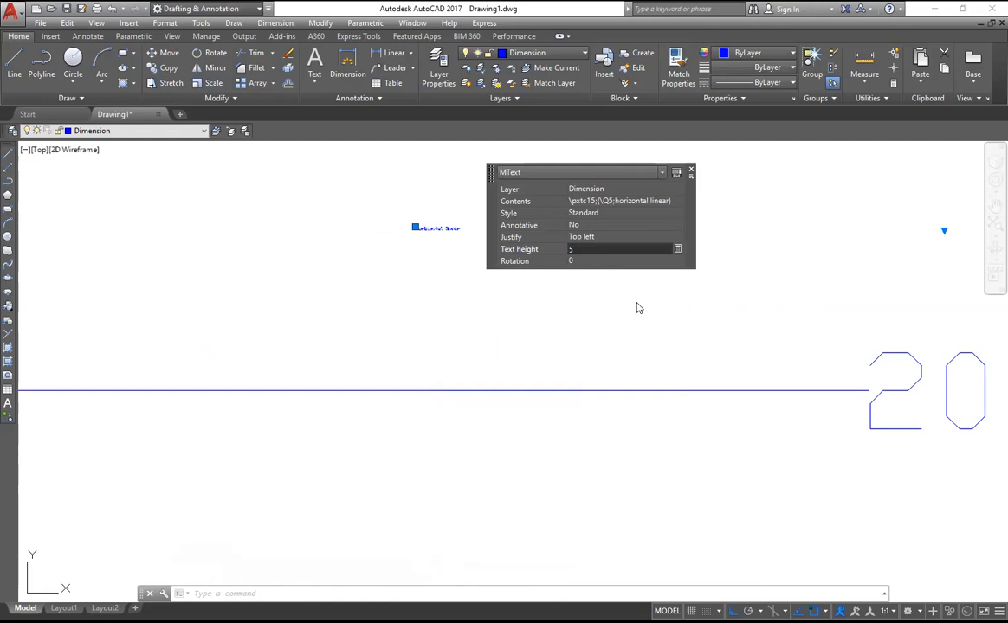
key(Return)
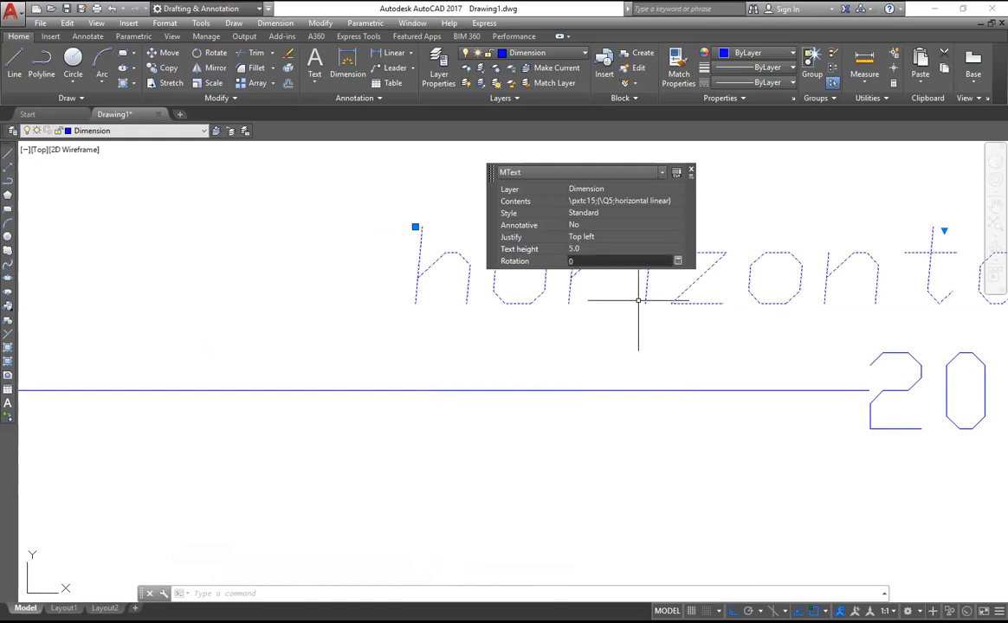
scroll(640, 294, down, 2)
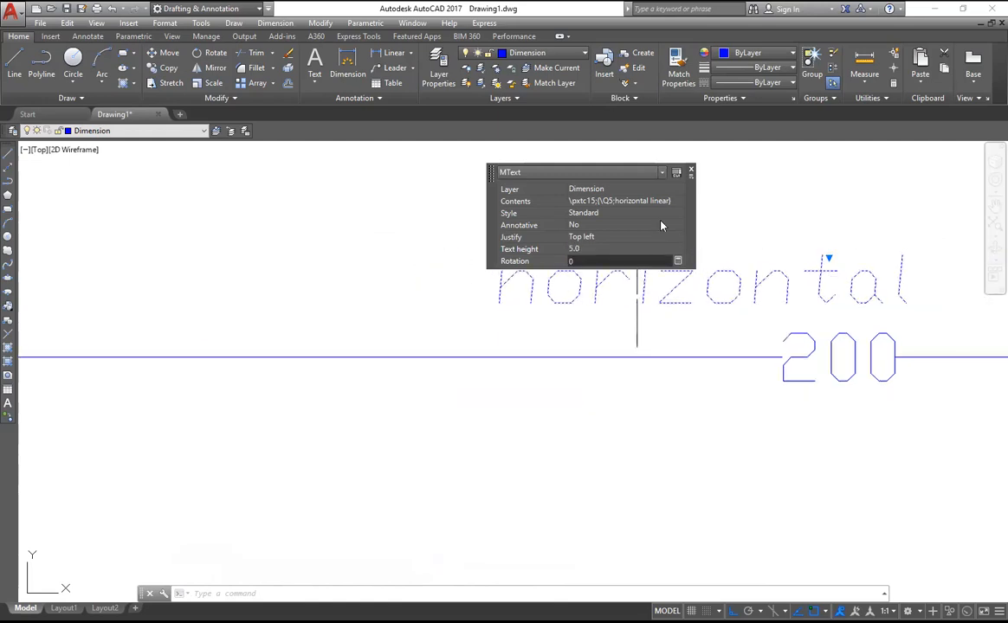
click(691, 172)
scroll(652, 349, down, 8)
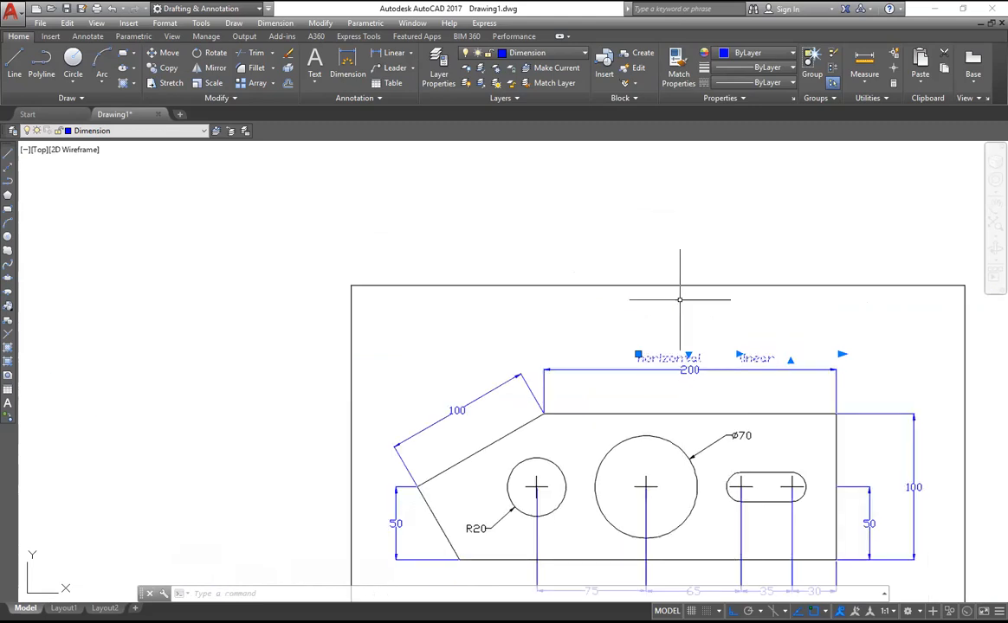
key(Escape)
scroll(721, 386, down, 2)
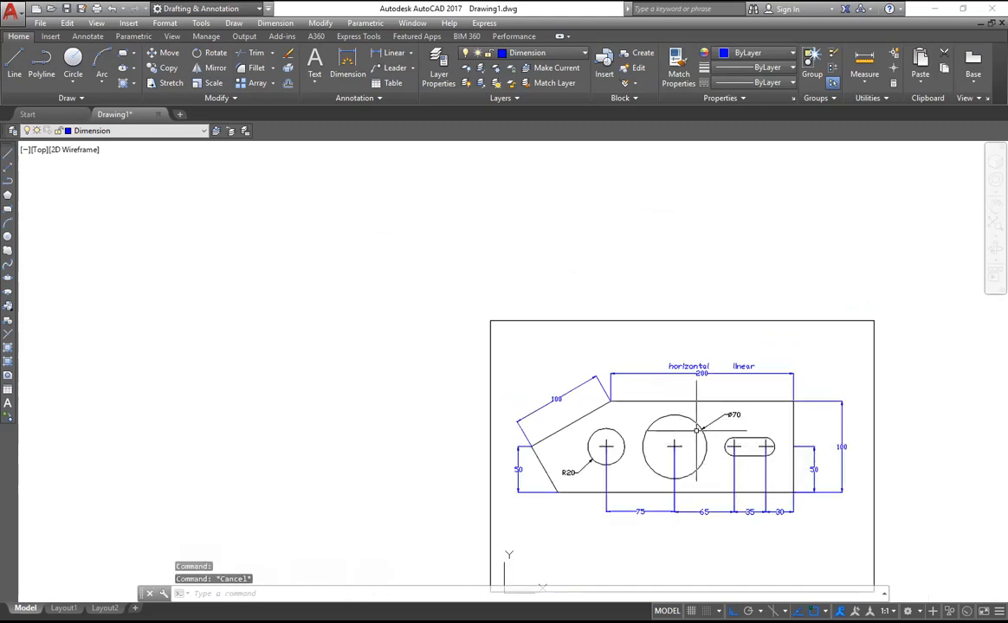
Fit the whole drawing in view, check how it appears in Layout1, and return to model space.
right_click(621, 334)
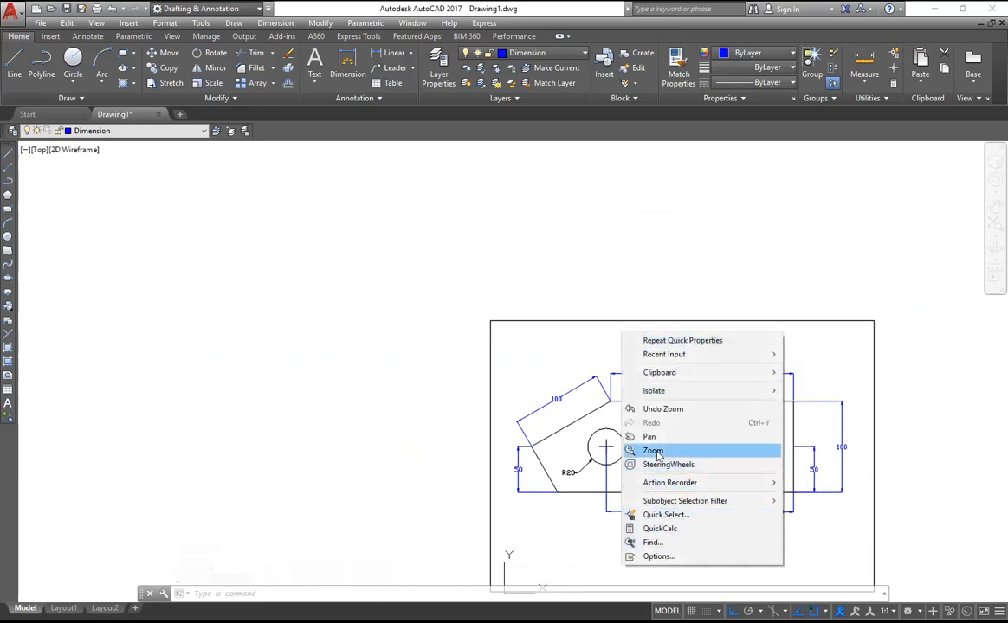
click(653, 450)
right_click(626, 375)
click(675, 474)
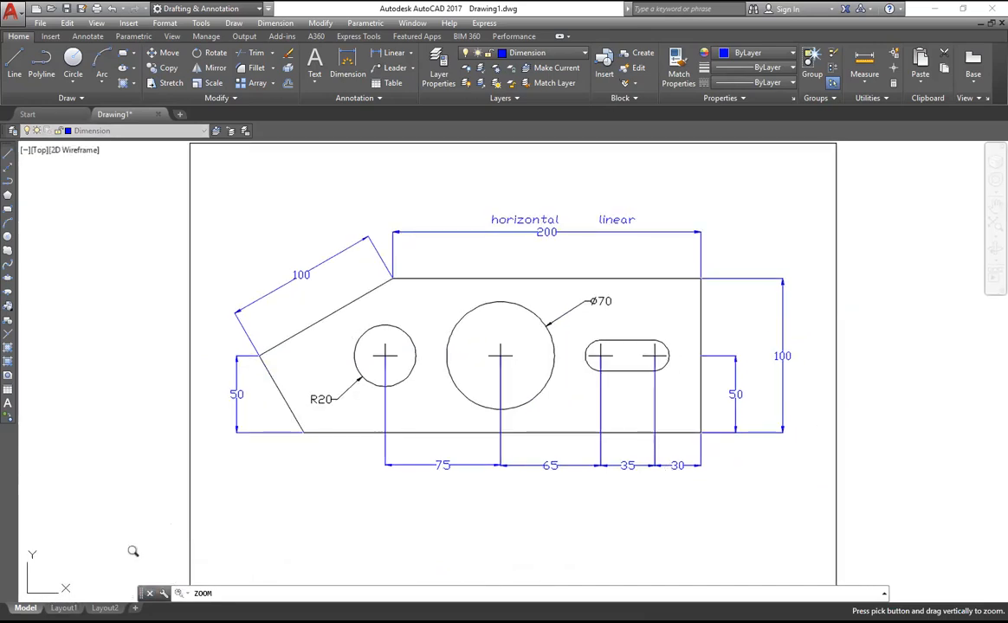
mouse_move(63, 606)
right_click(113, 388)
click(134, 399)
click(64, 608)
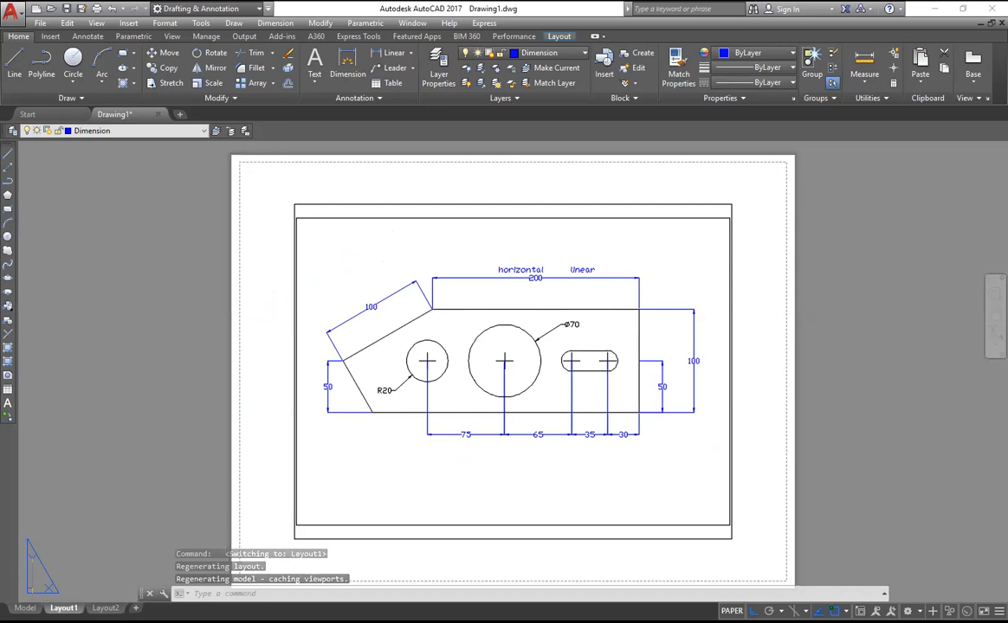
click(25, 609)
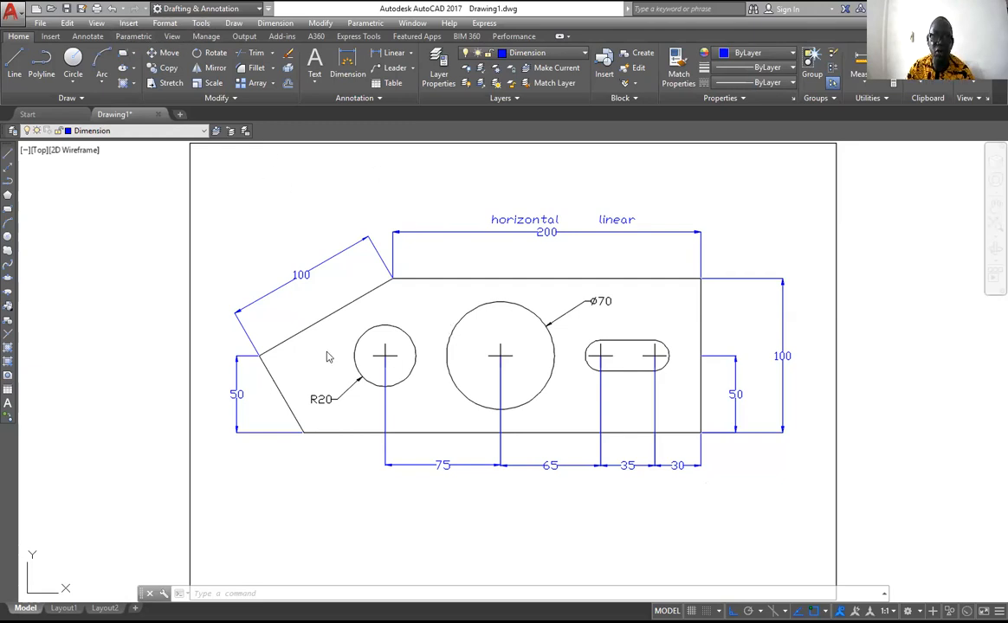
Open DesignCenter, view the blocks of the Basic Electronics sample drawing, and close the palette.
click(253, 592)
text(a)
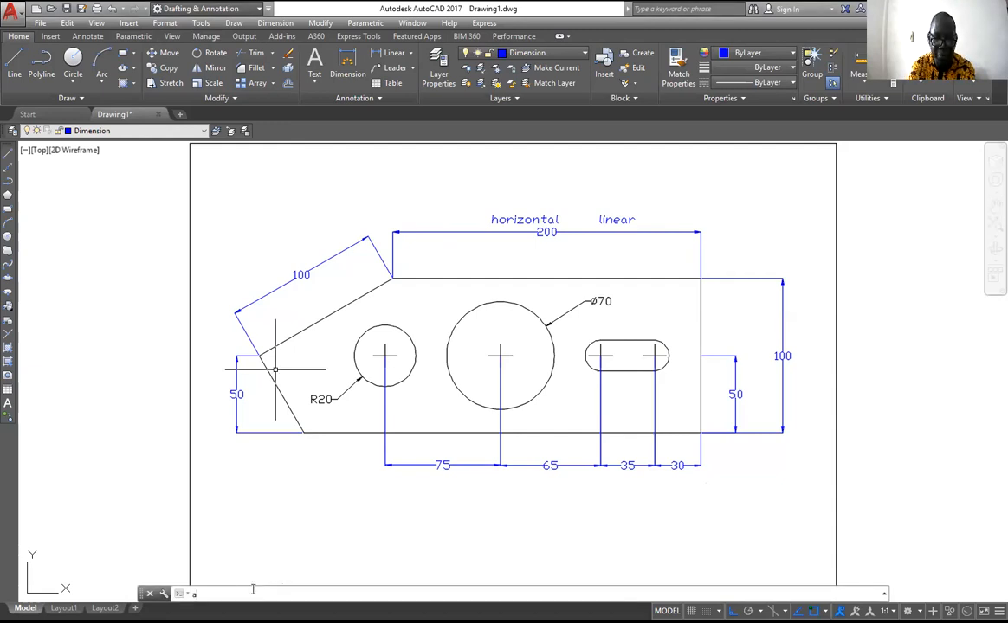
text(dce)
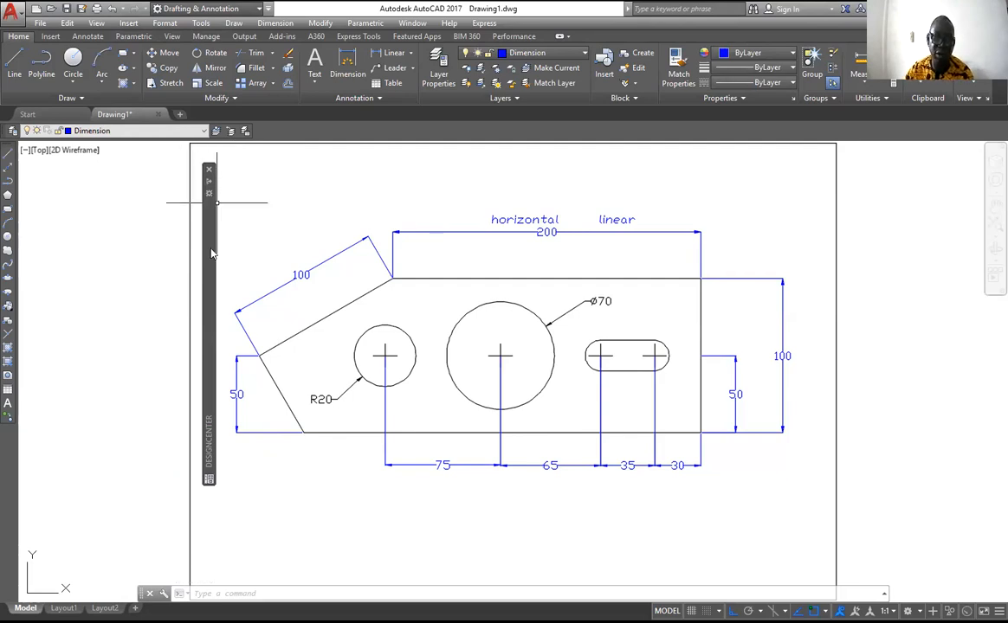
mouse_move(207, 420)
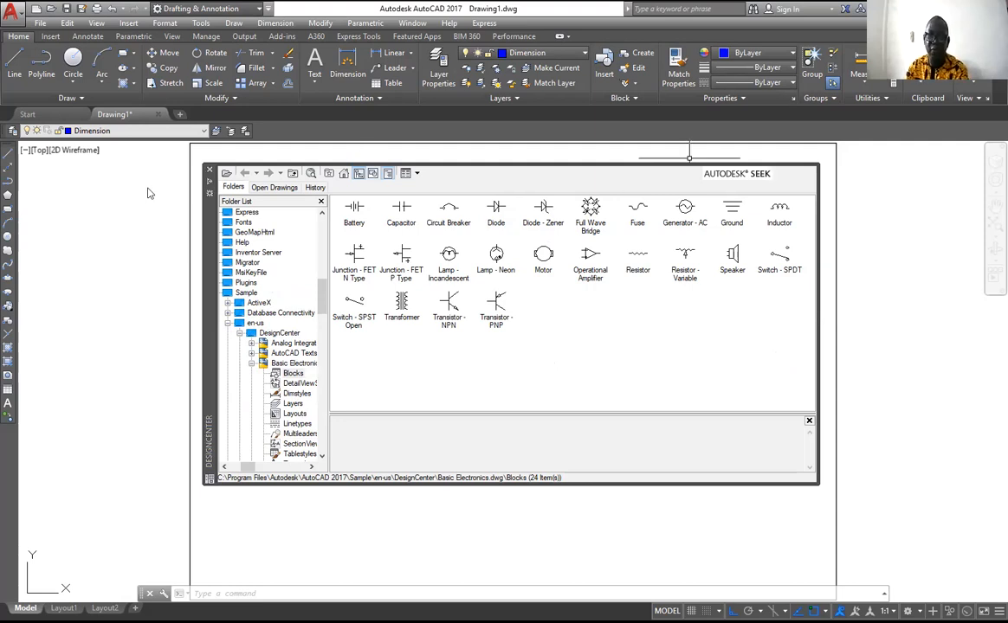
click(210, 173)
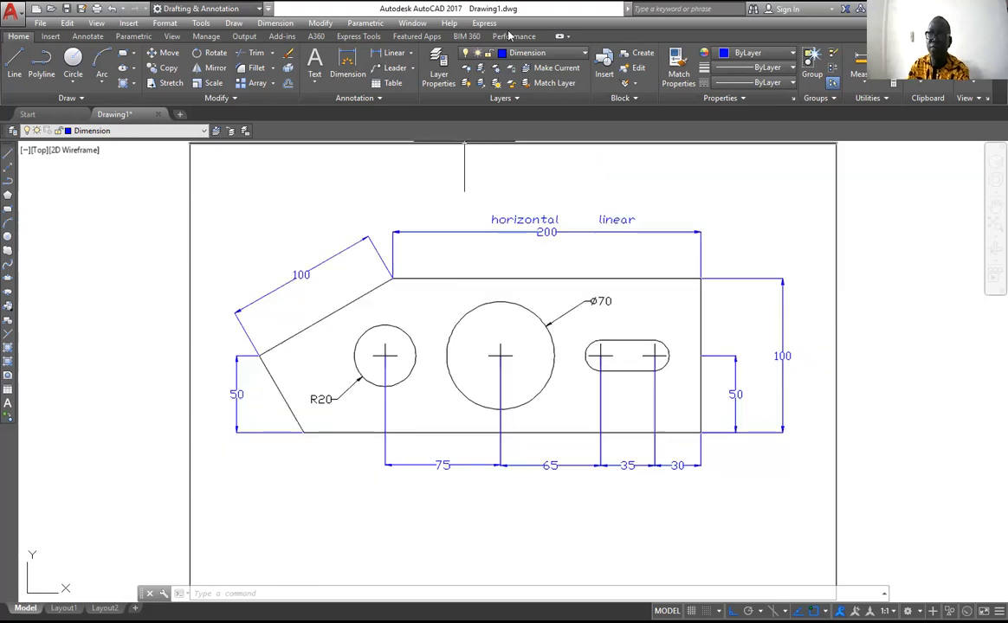